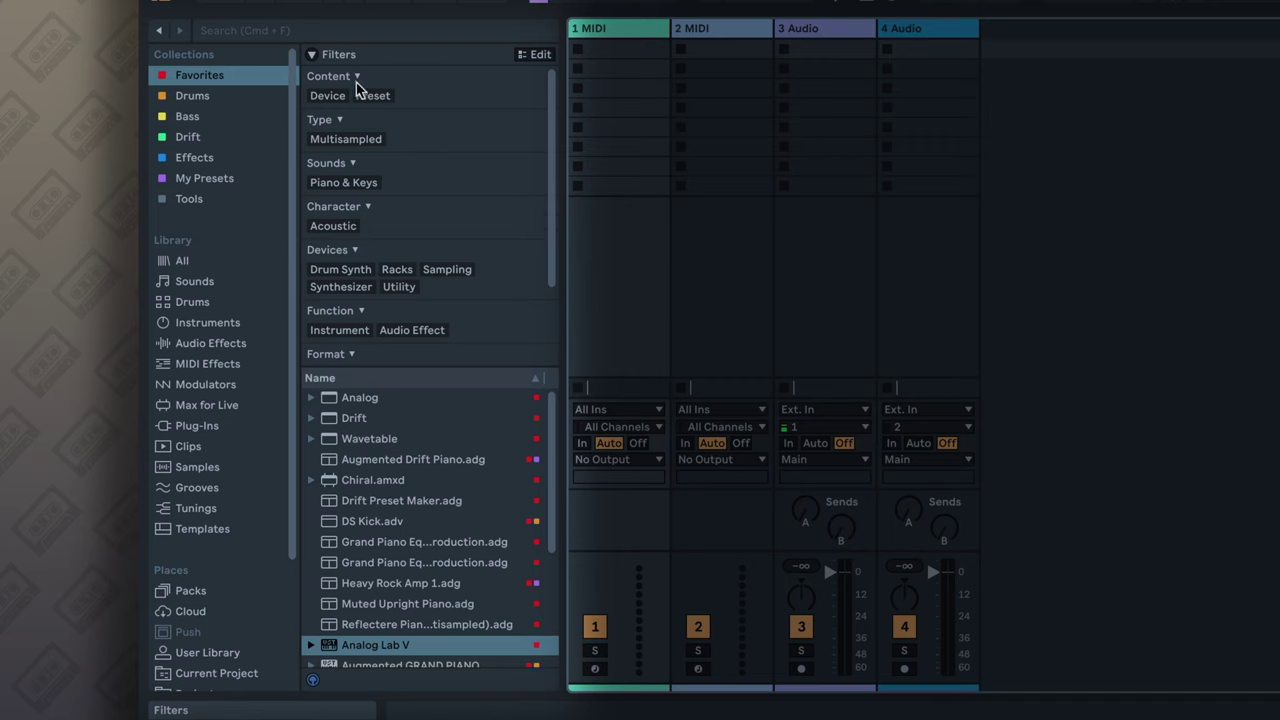
Explore the browser search, detail views and arrangement timeline, briefly playing from the start
left_click(305, 35)
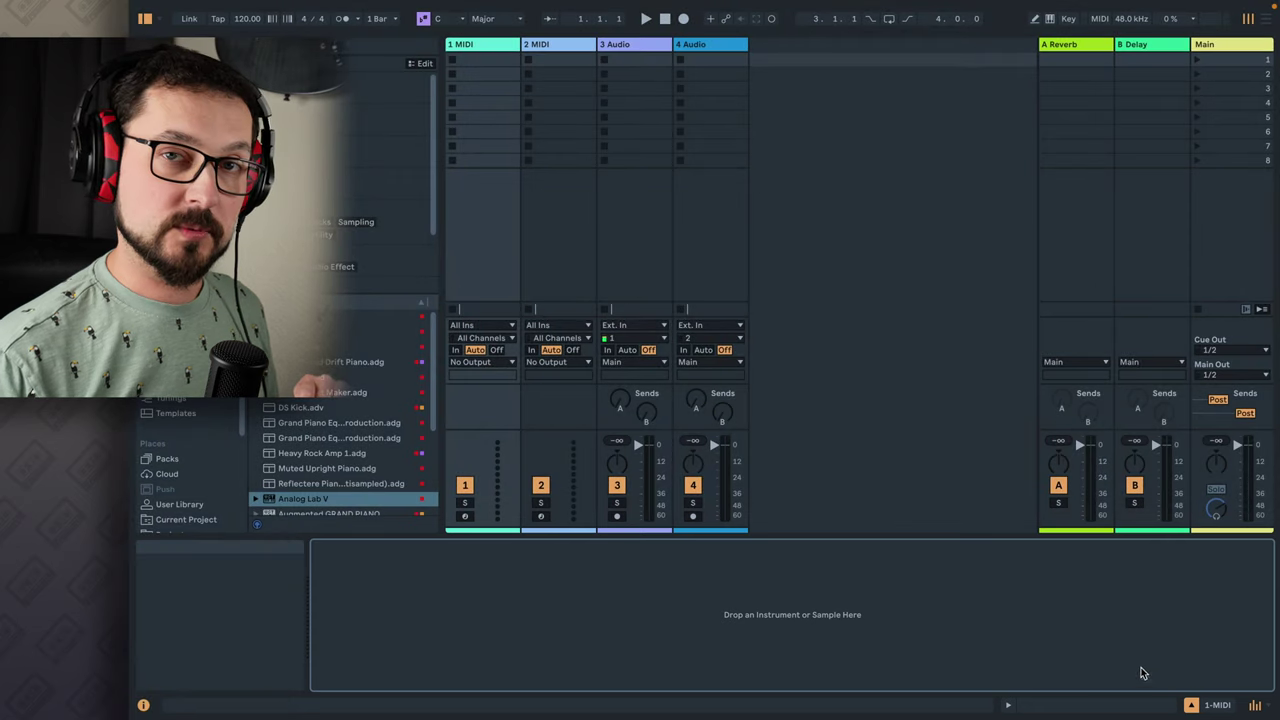
key("shift+Tab")
key("shift+Tab")
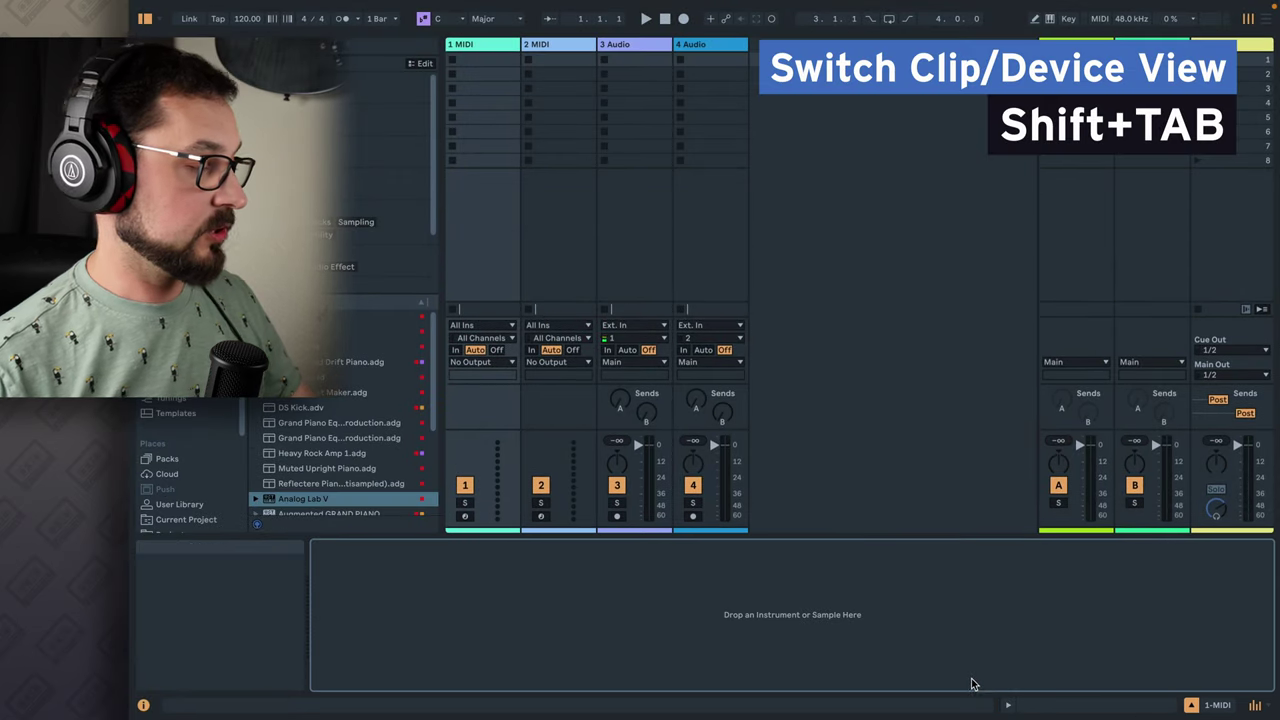
key("shift+Tab")
key("shift+Tab")
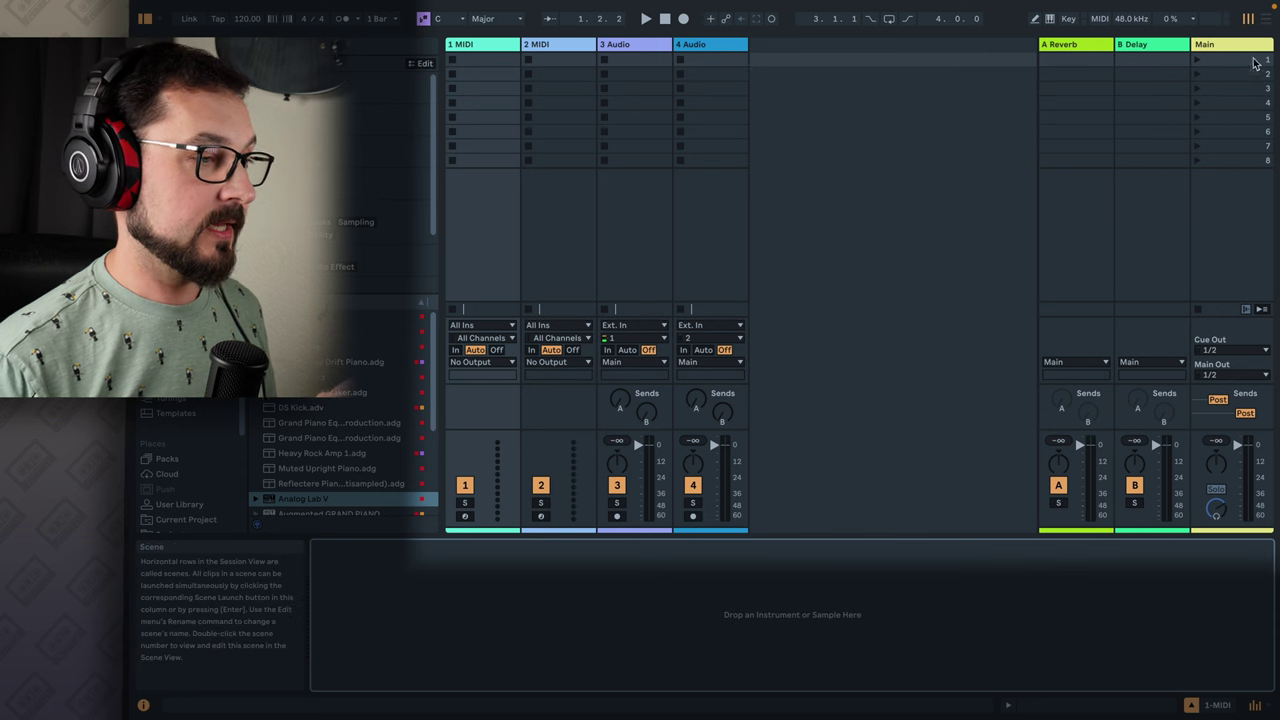
left_click(1265, 19)
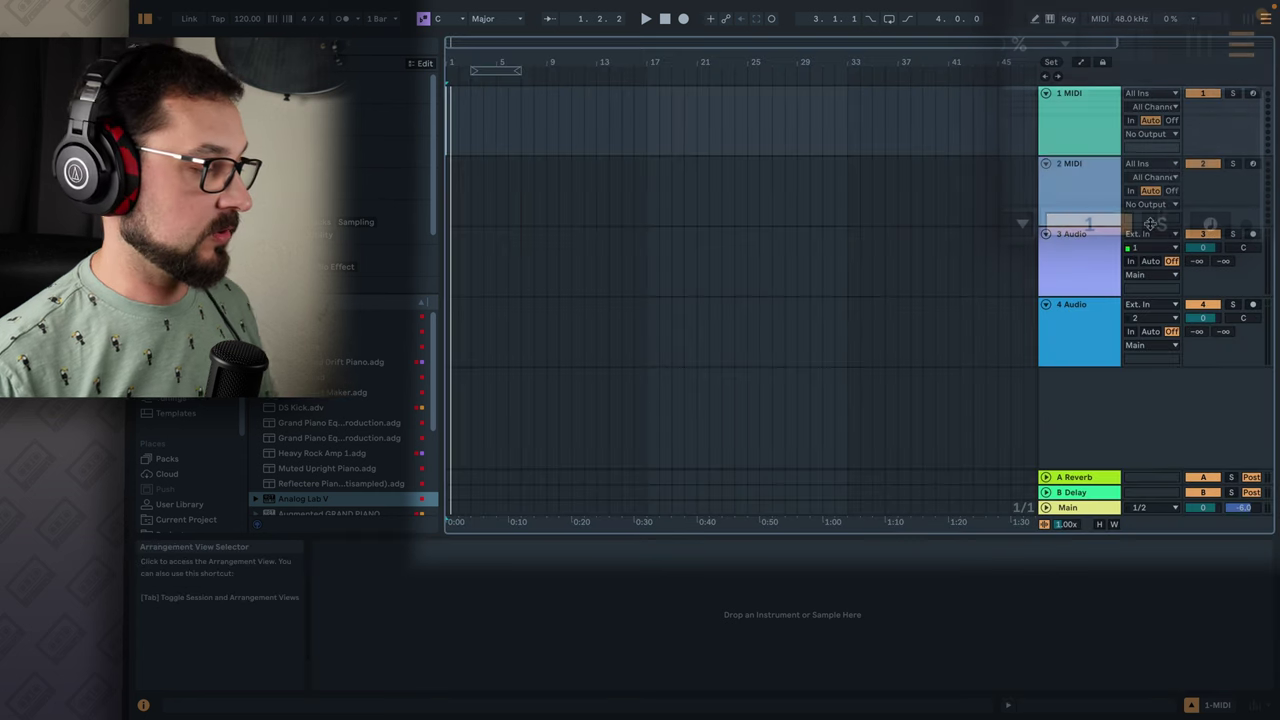
key("Tab")
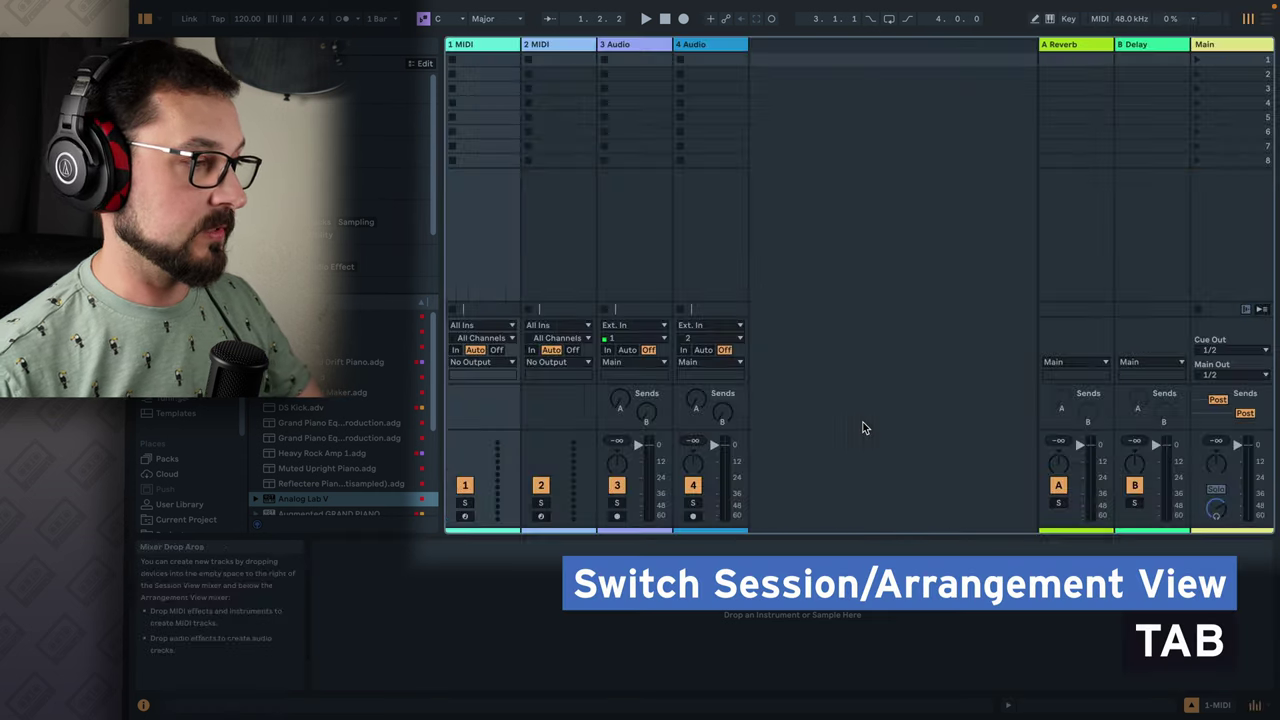
key("Tab")
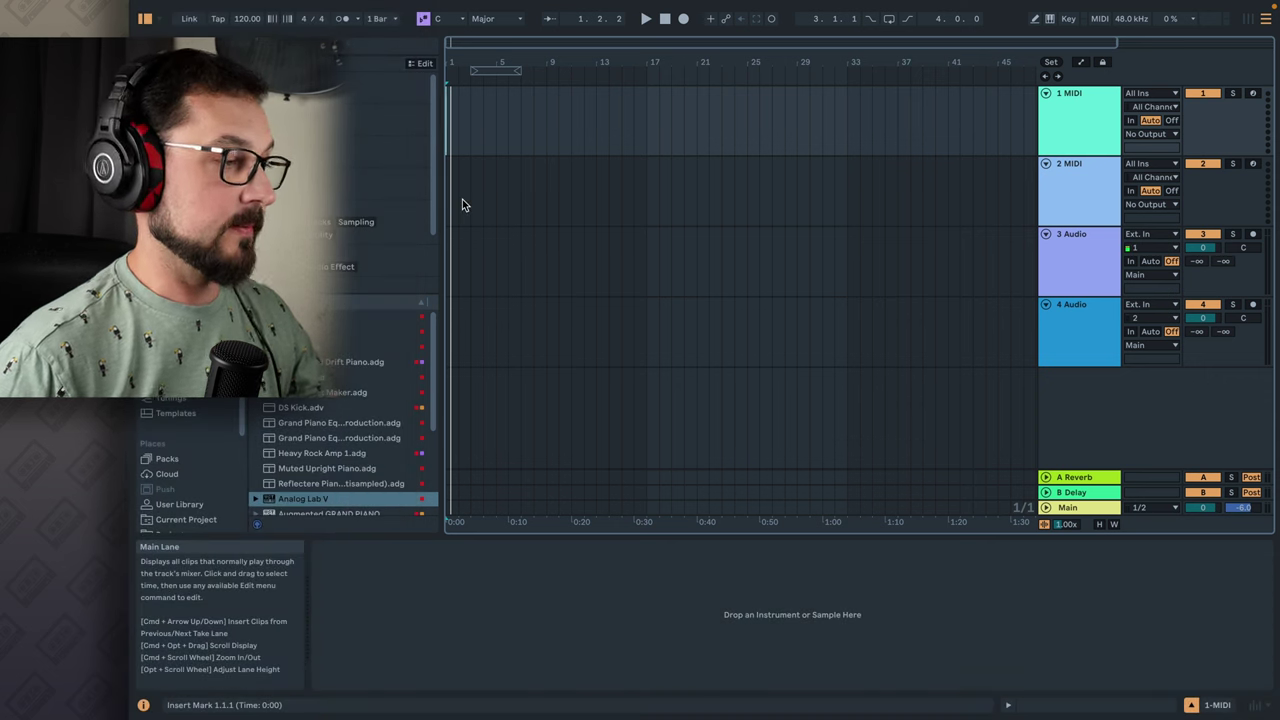
left_click(645, 19)
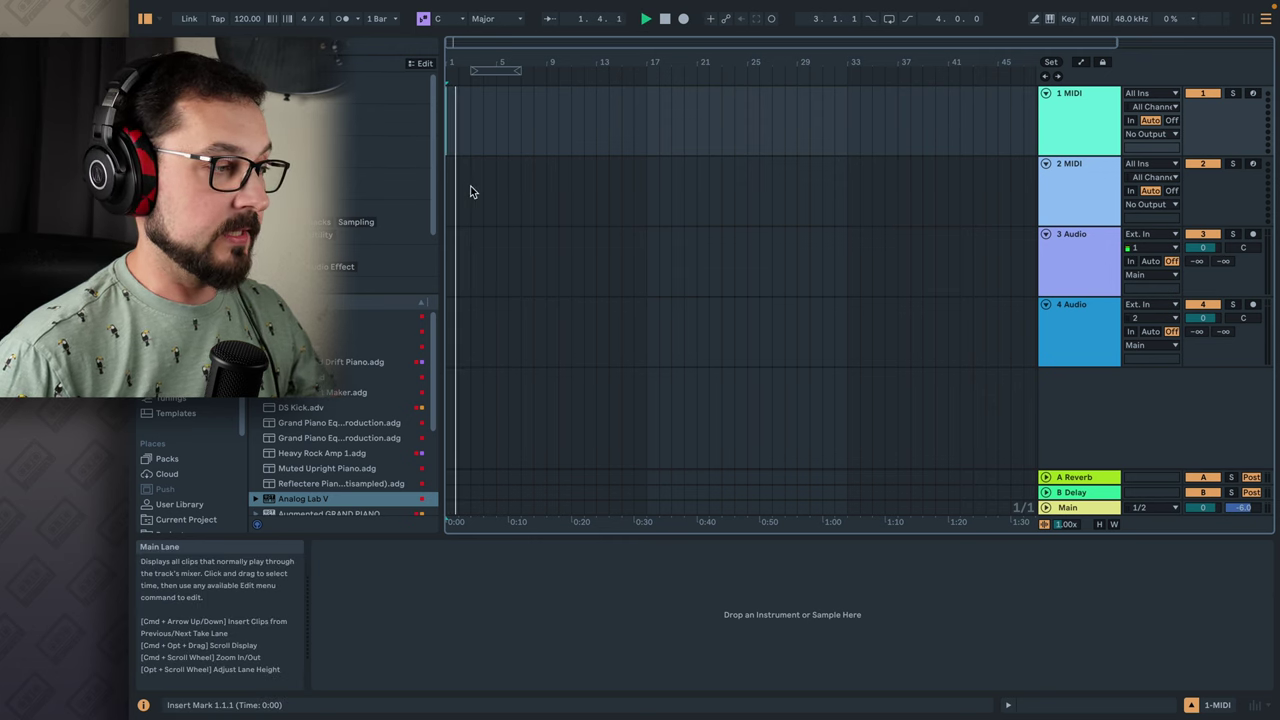
key("space")
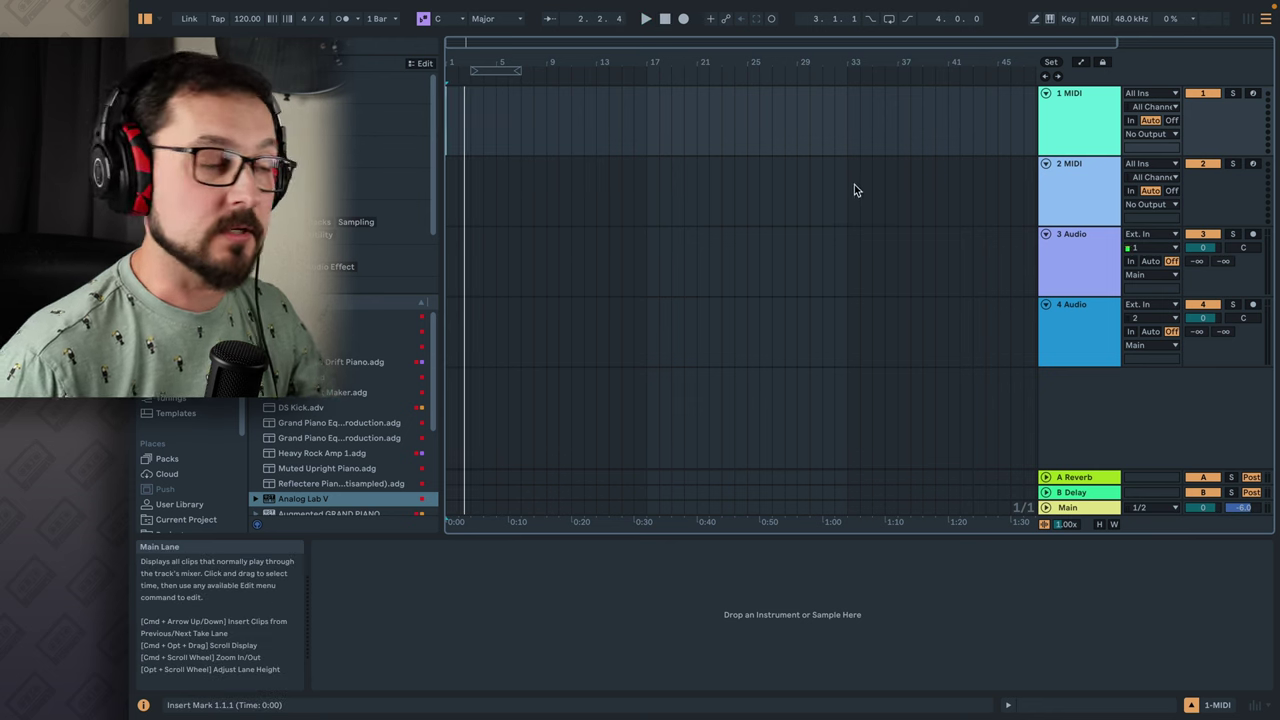
key("Tab")
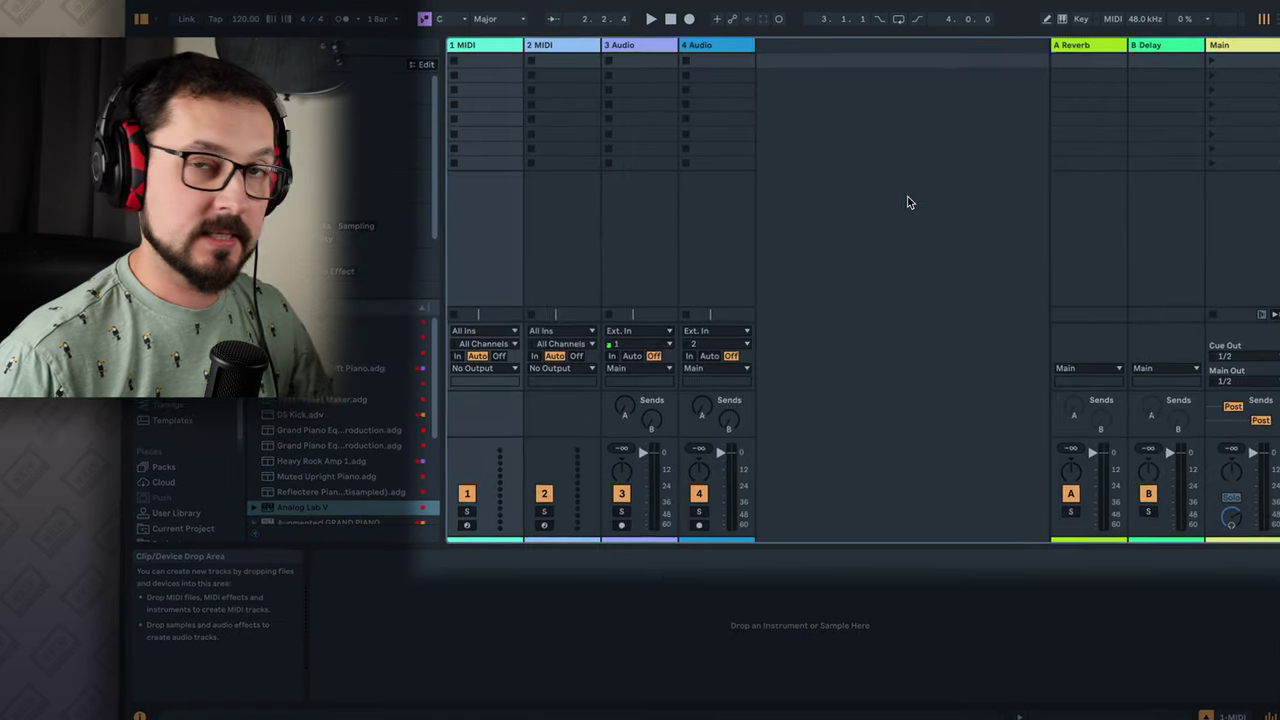
Select 1 MIDI's clip slots, then click through tracks 1 MIDI to 4 Audio
left_click(492, 64)
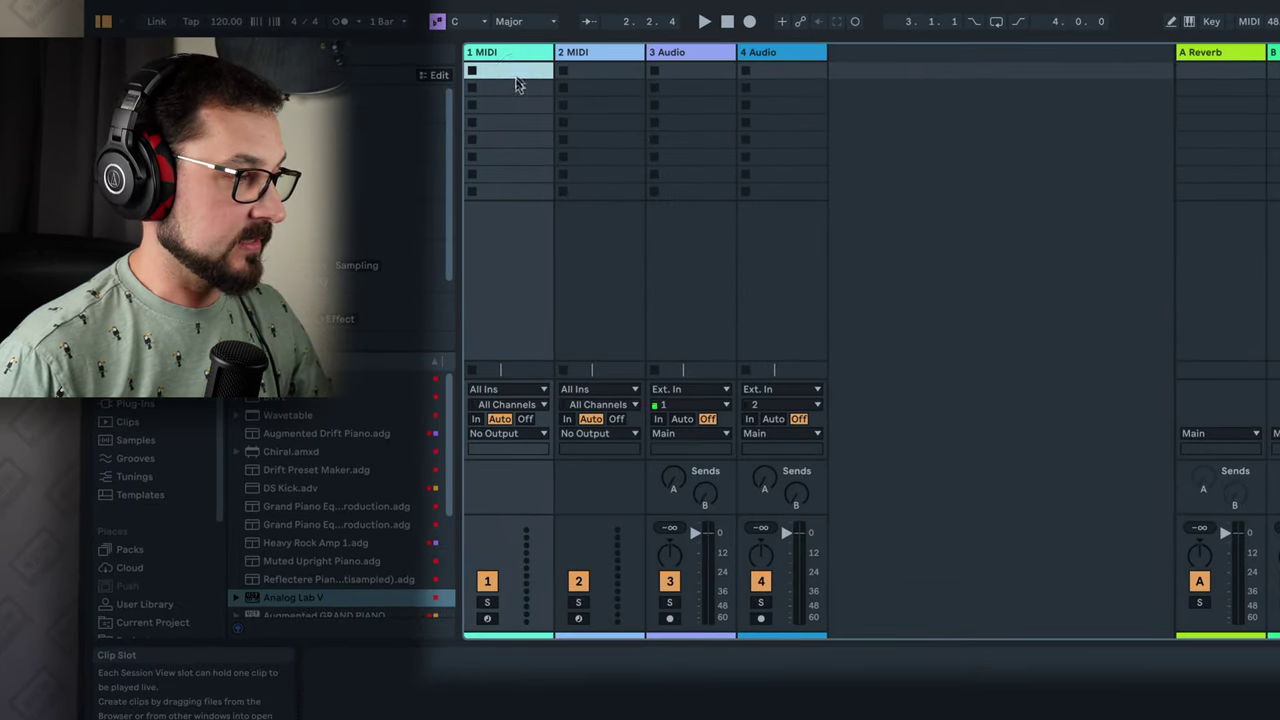
left_click_drag(518, 85, 530, 174)
left_click(531, 70)
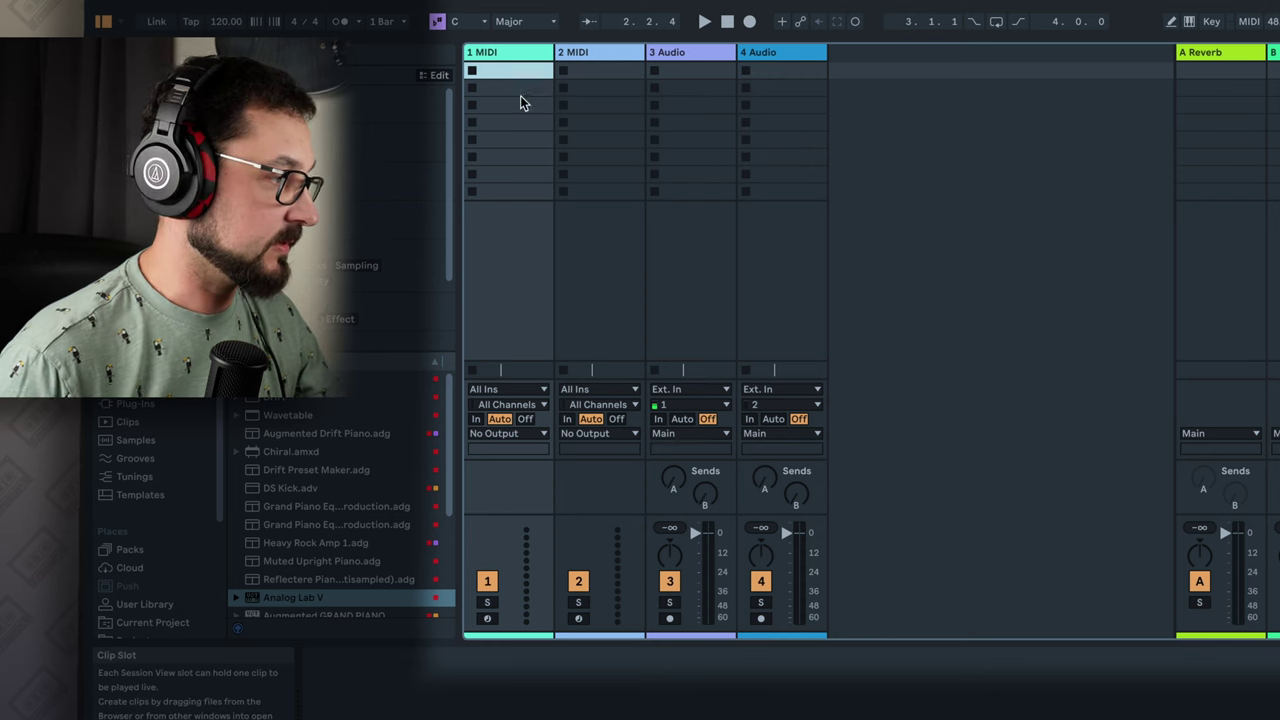
left_click(512, 50)
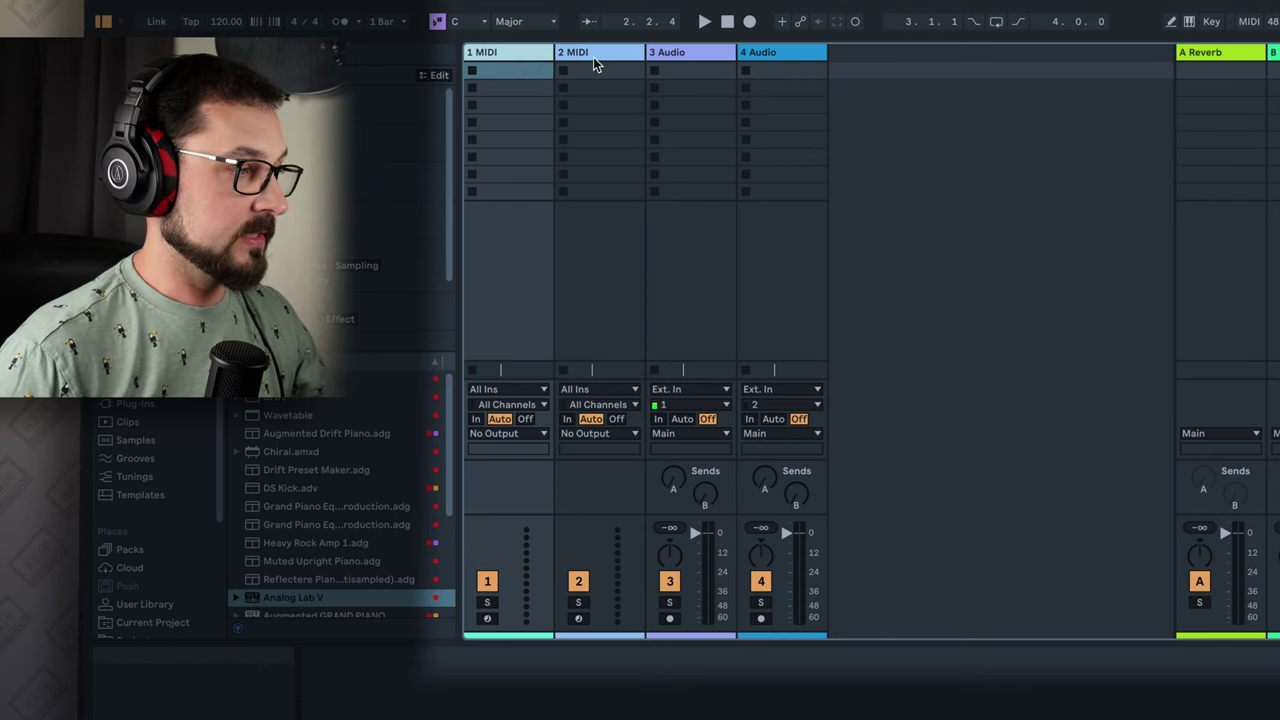
left_click(593, 57)
left_click(655, 60)
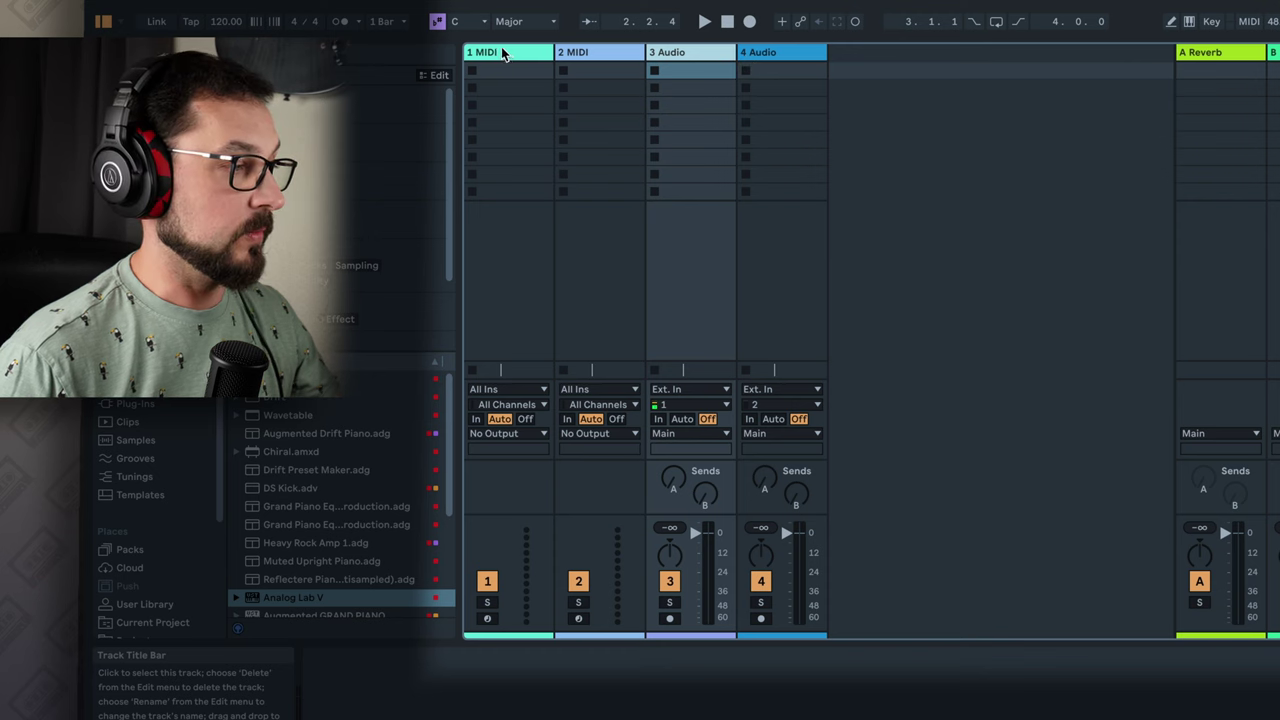
left_click(501, 46)
left_click(610, 54)
left_click(710, 50)
left_click(815, 57)
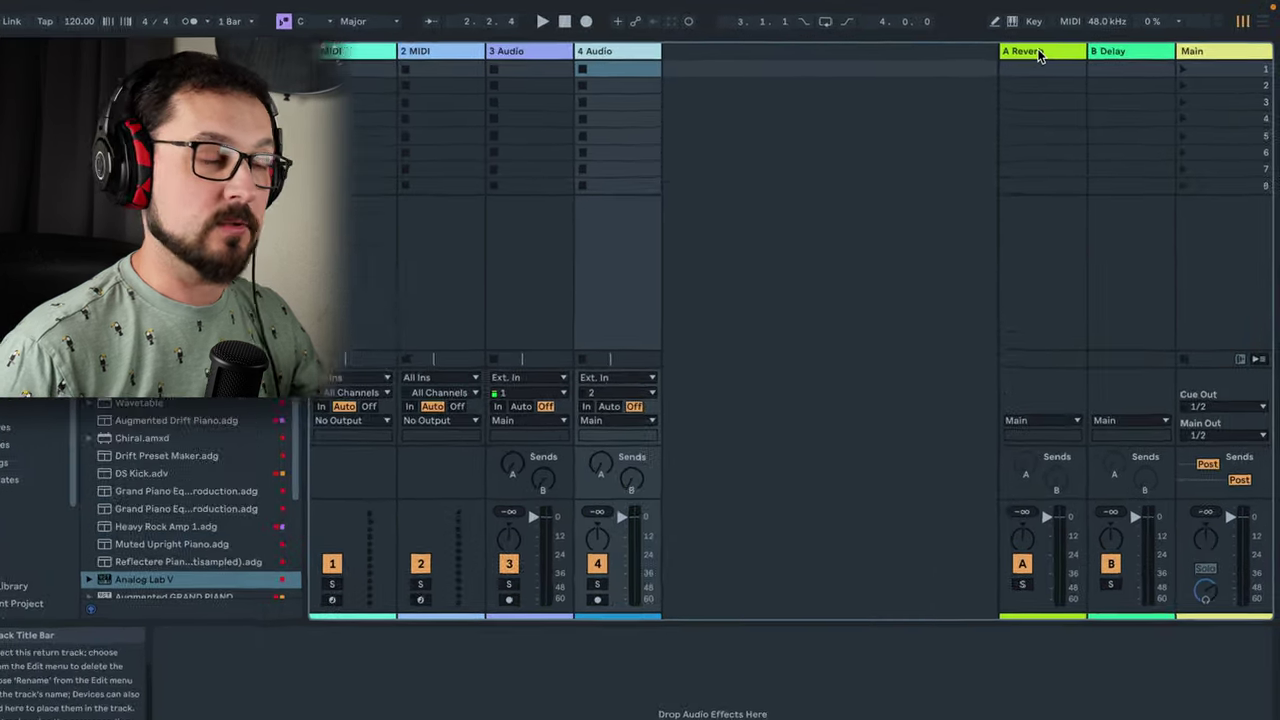
Inspect the A Reverb and B Delay return tracks and the Main track
left_click(1040, 56)
left_click(1140, 60)
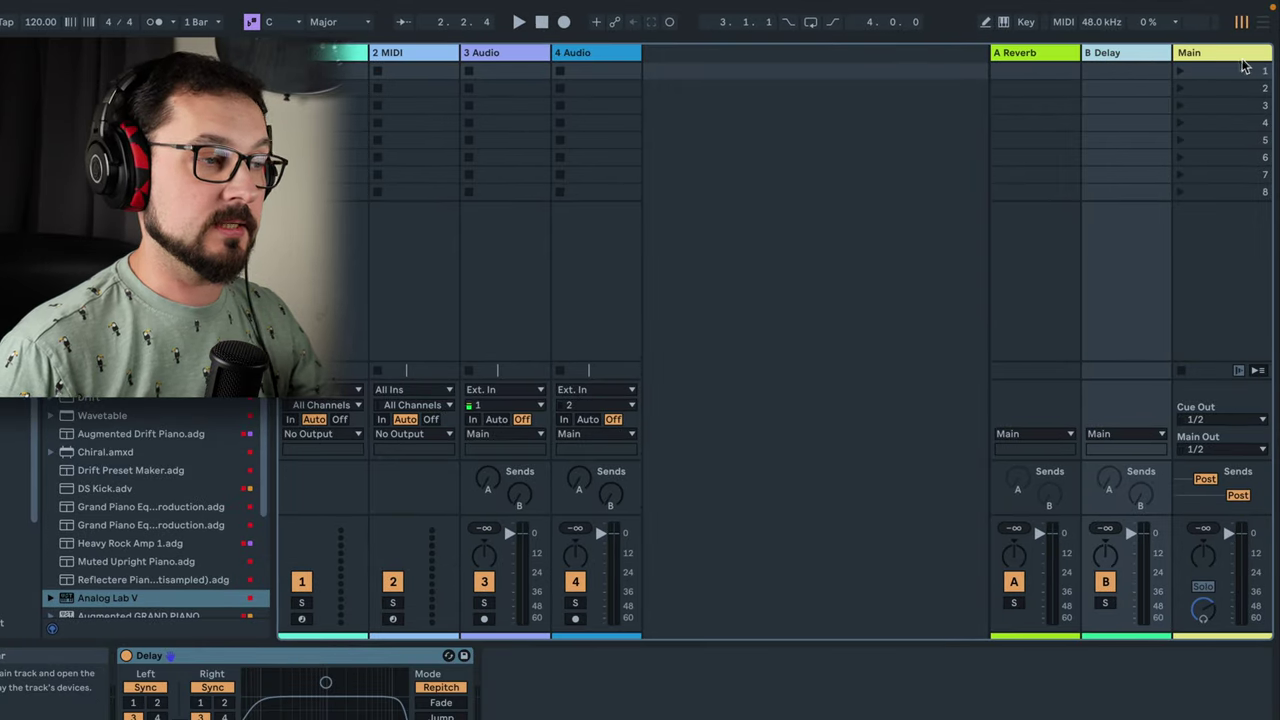
left_click(1240, 64)
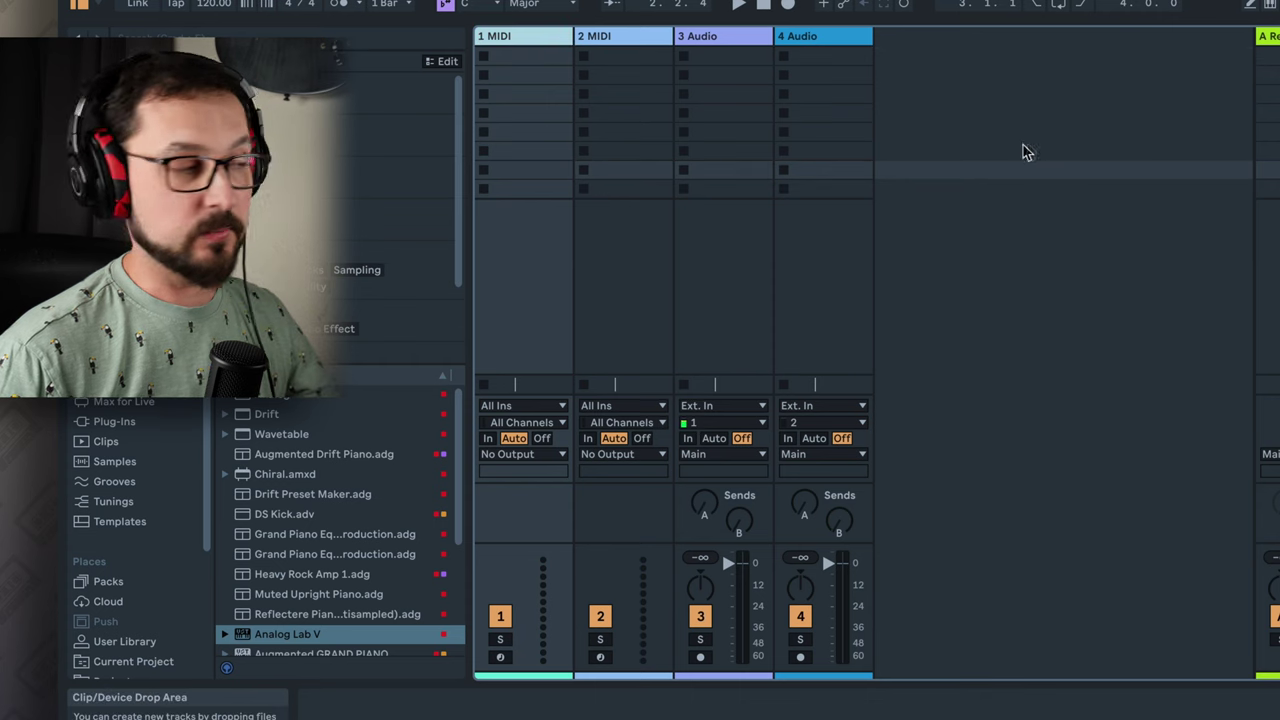
Click through the track headers again and select 1 MIDI's second and third slots
left_click(527, 35)
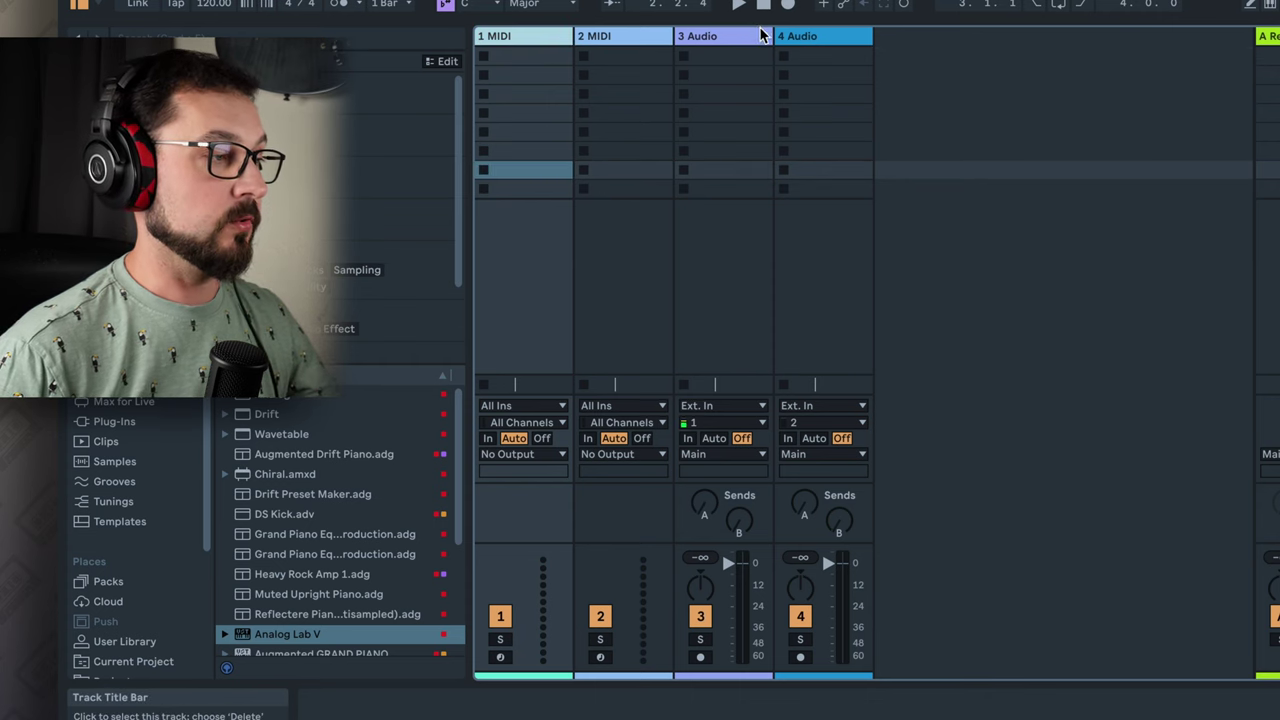
left_click(760, 35)
left_click(808, 40)
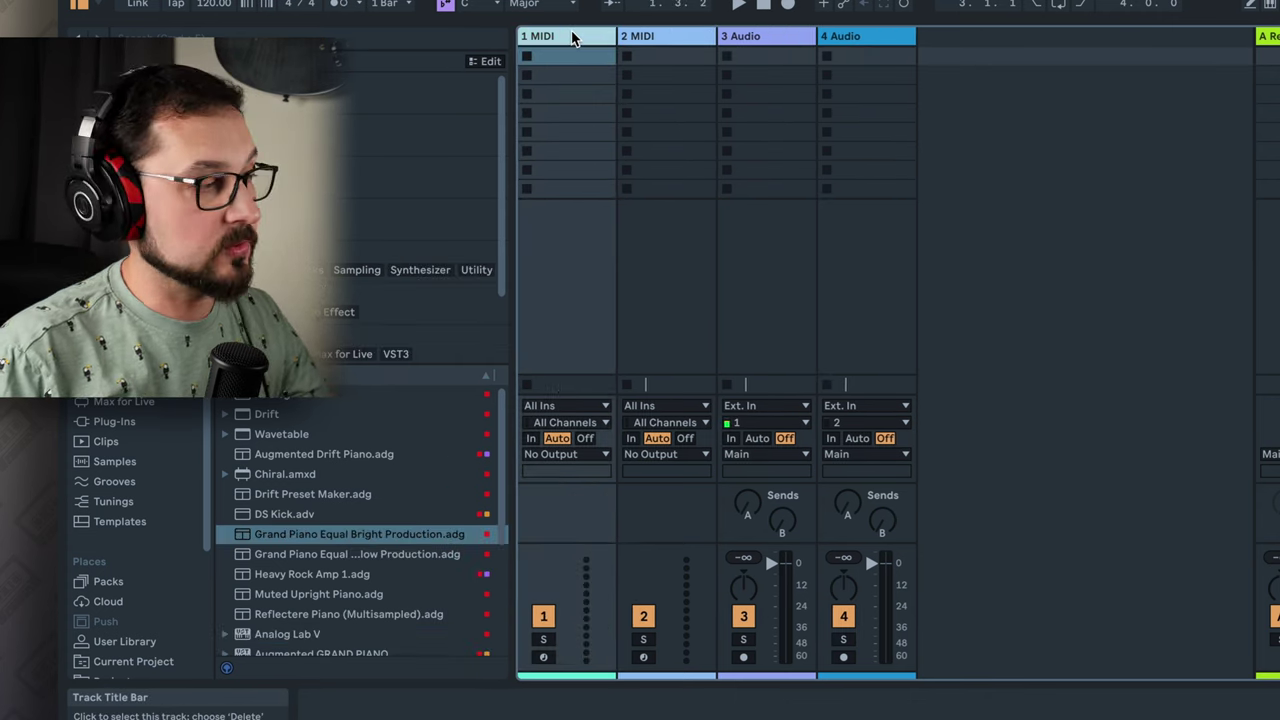
left_click(668, 38)
left_click(777, 38)
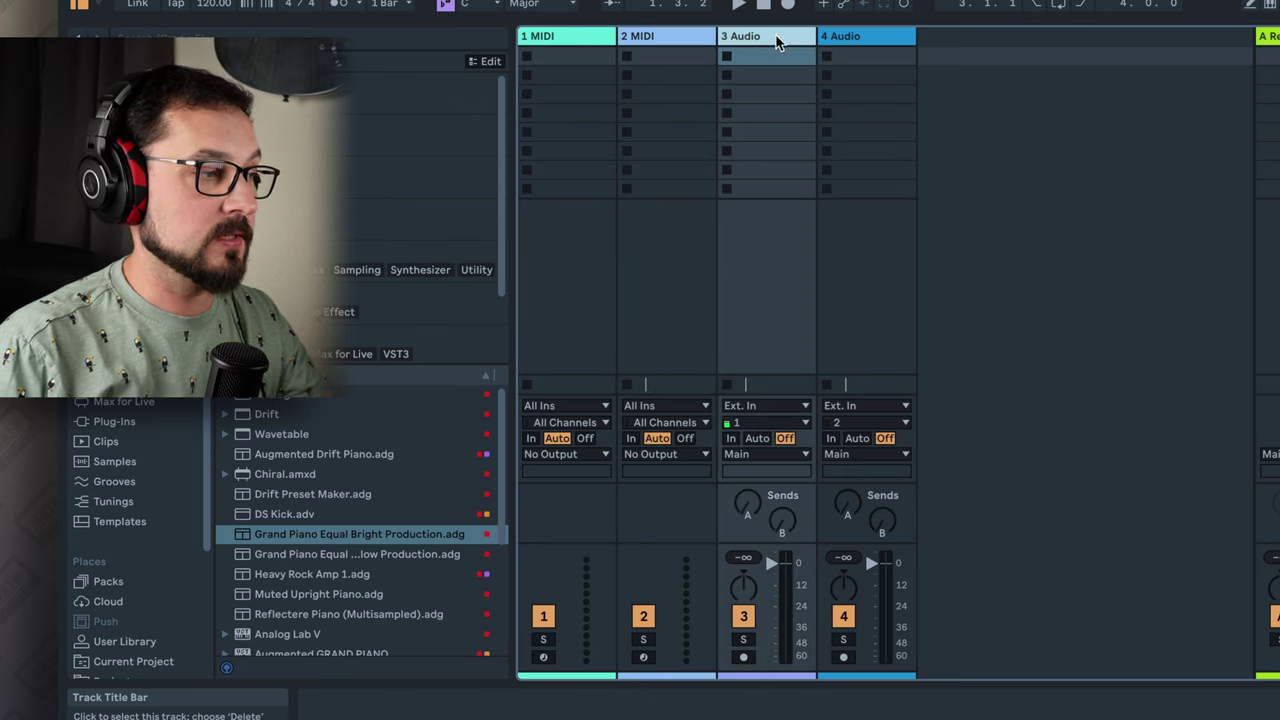
left_click(836, 38)
left_click(777, 38)
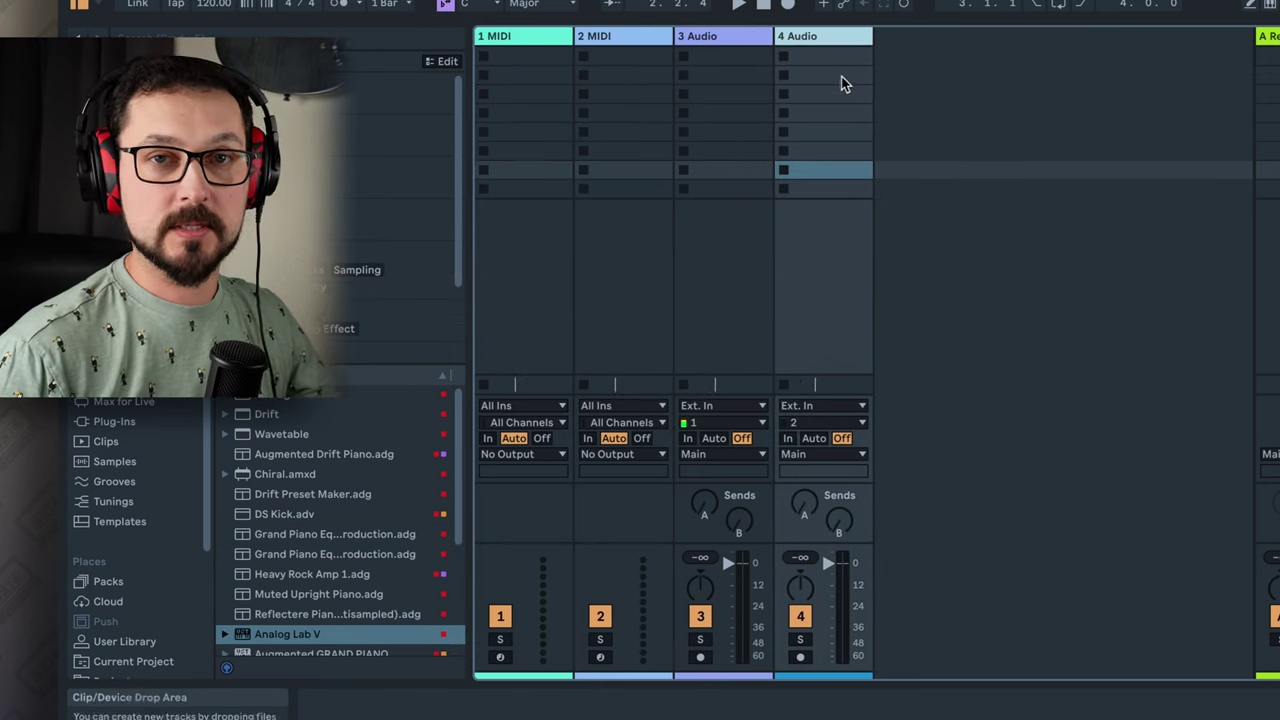
left_click(727, 37)
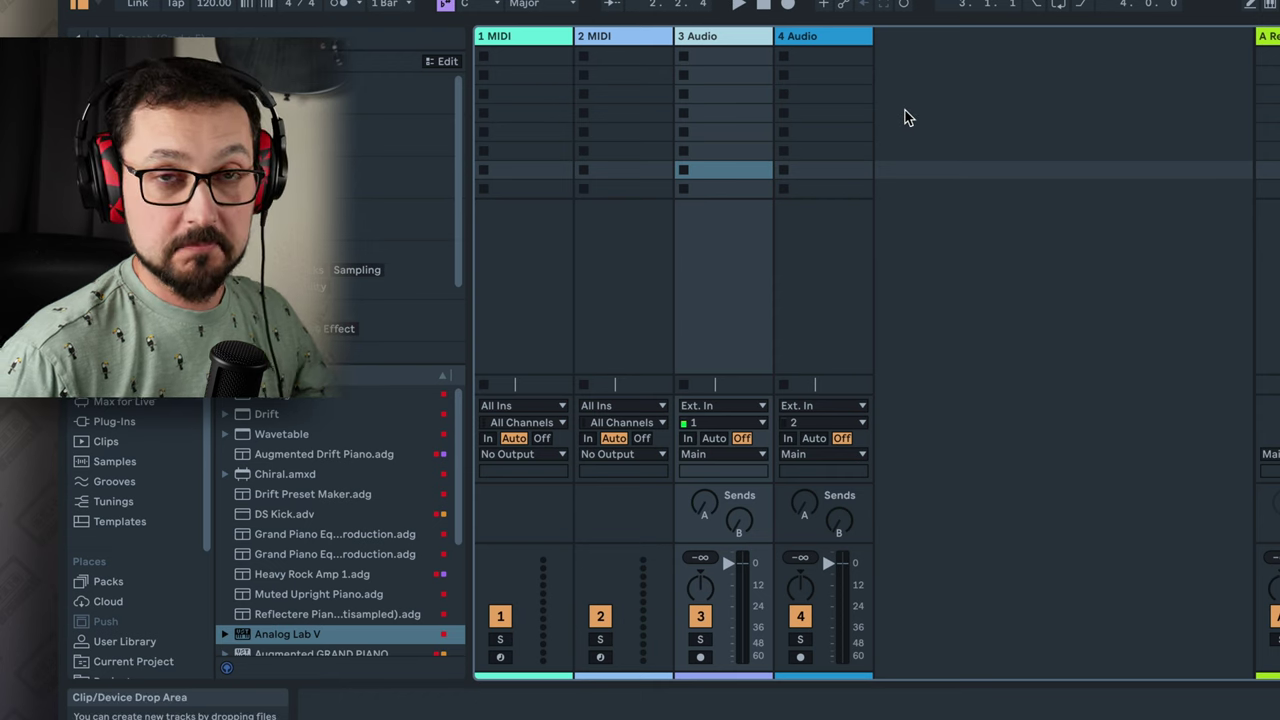
left_click(537, 37)
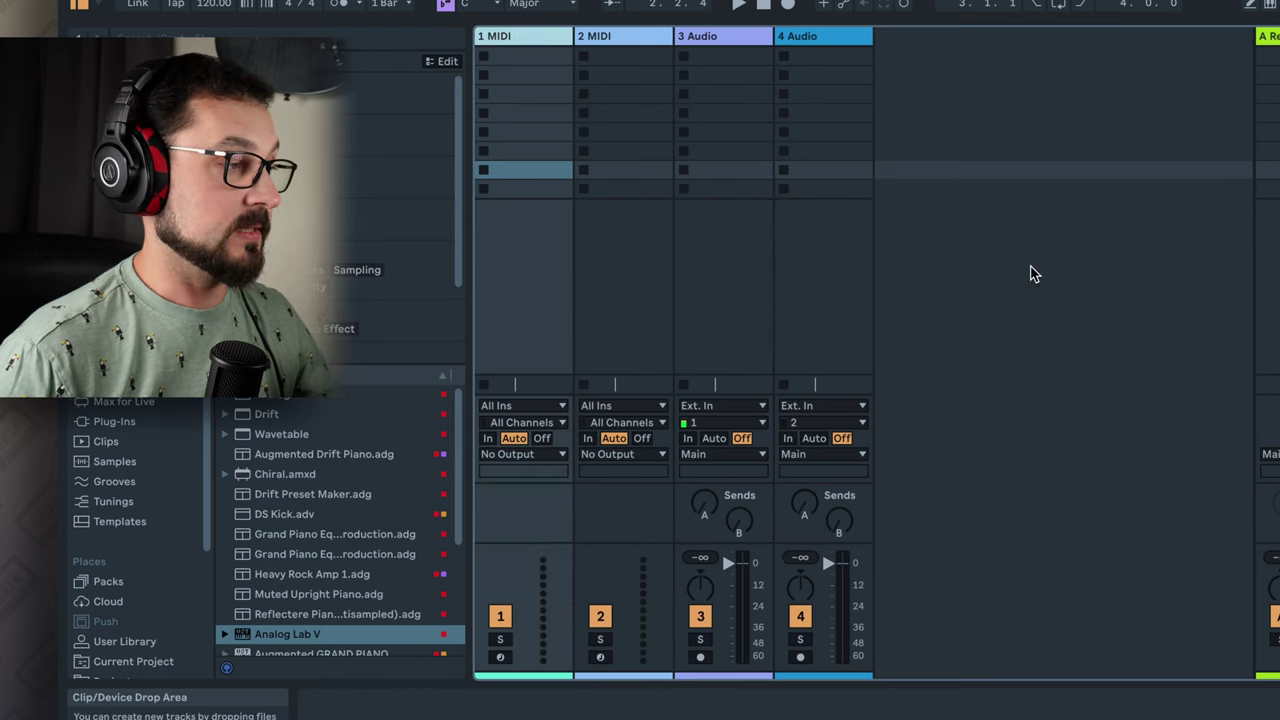
left_click(546, 80)
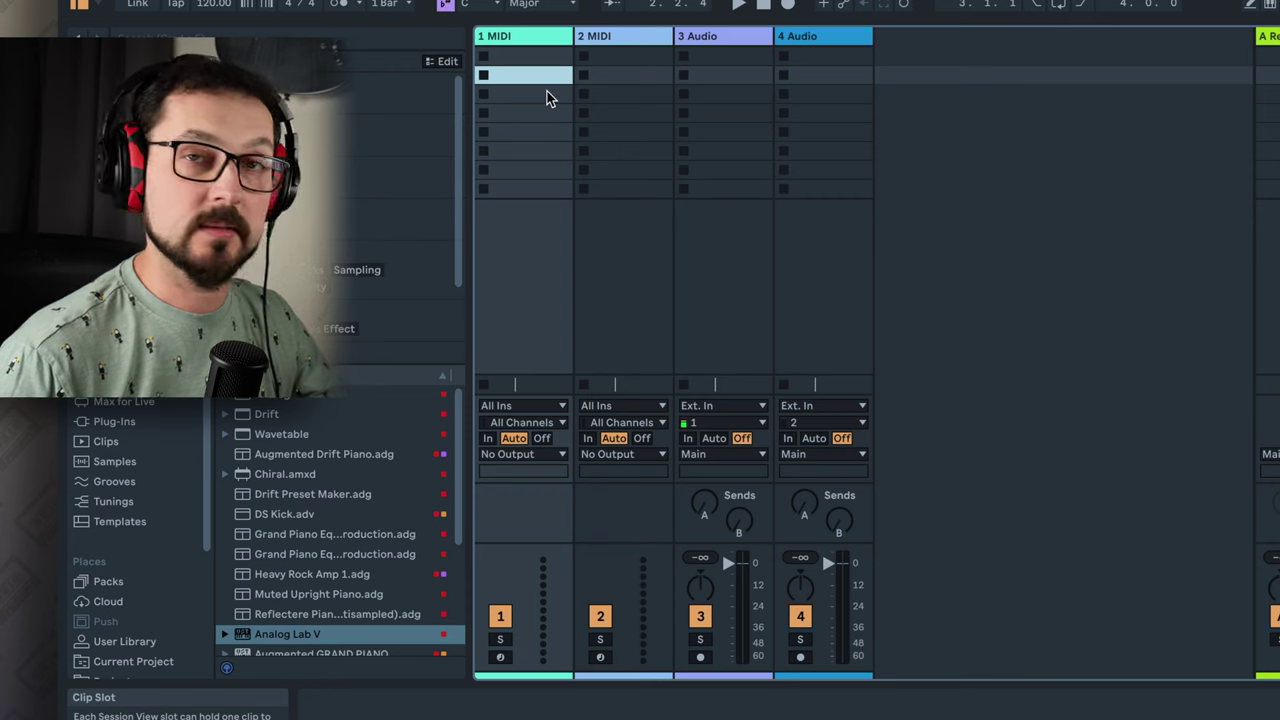
left_click(547, 94)
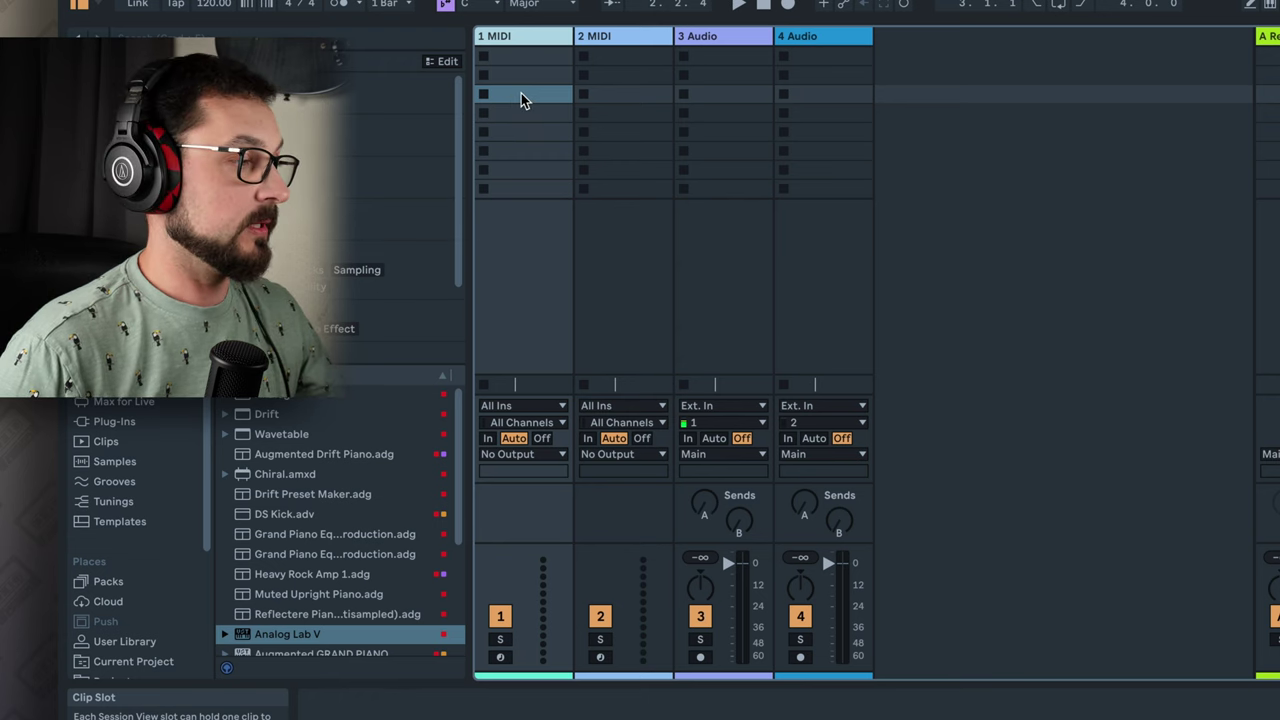
Create an empty MIDI clip in 1 MIDI's first slot, then launch and stop it
left_click(530, 60)
double_click(556, 65)
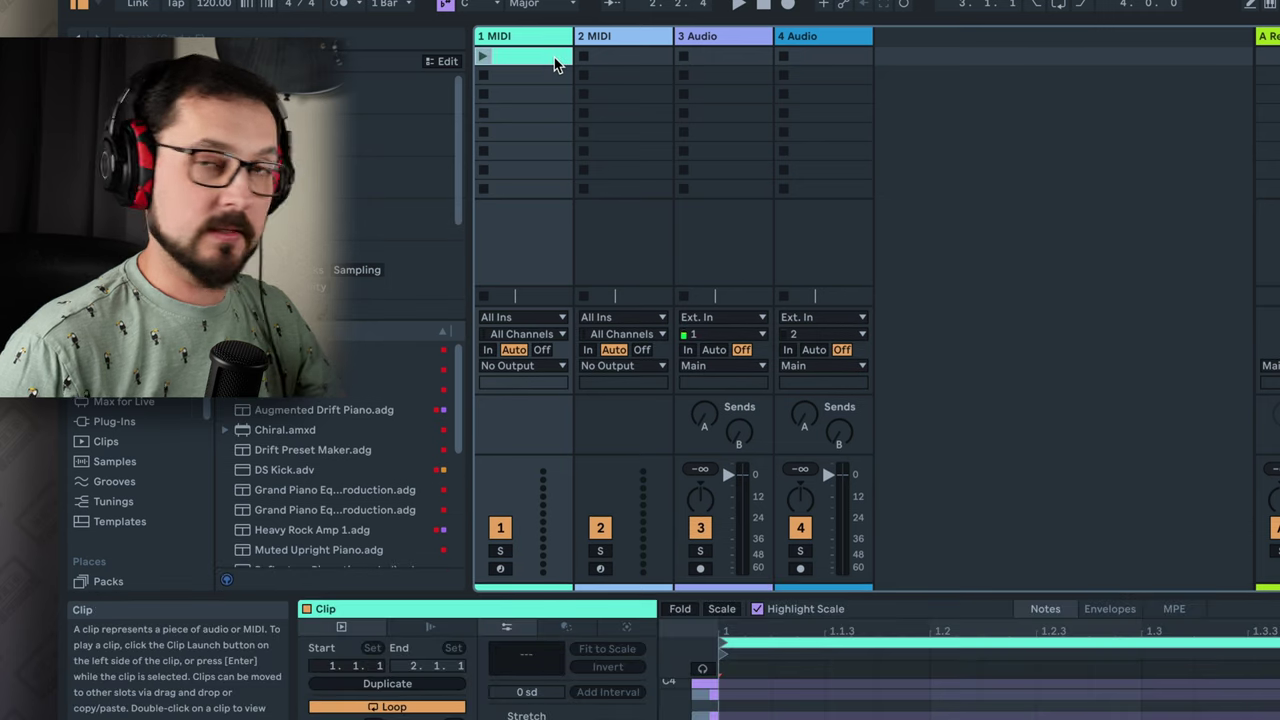
left_click(483, 57)
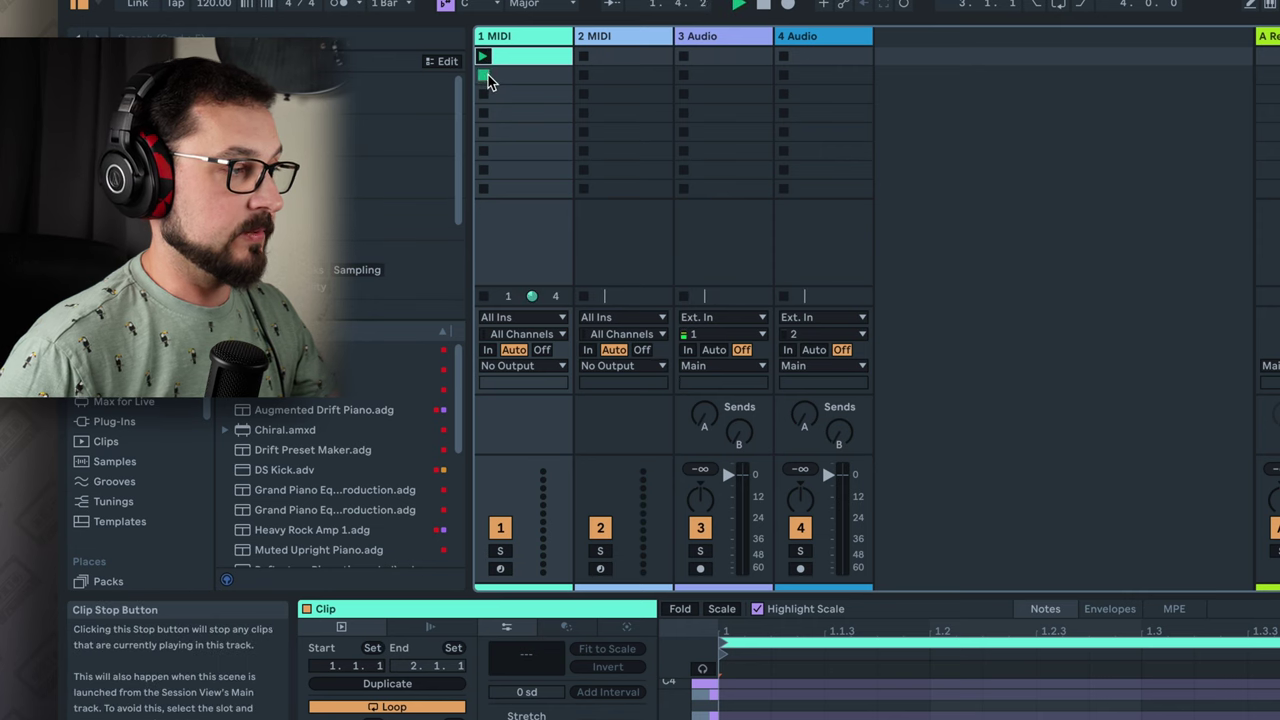
left_click(488, 75)
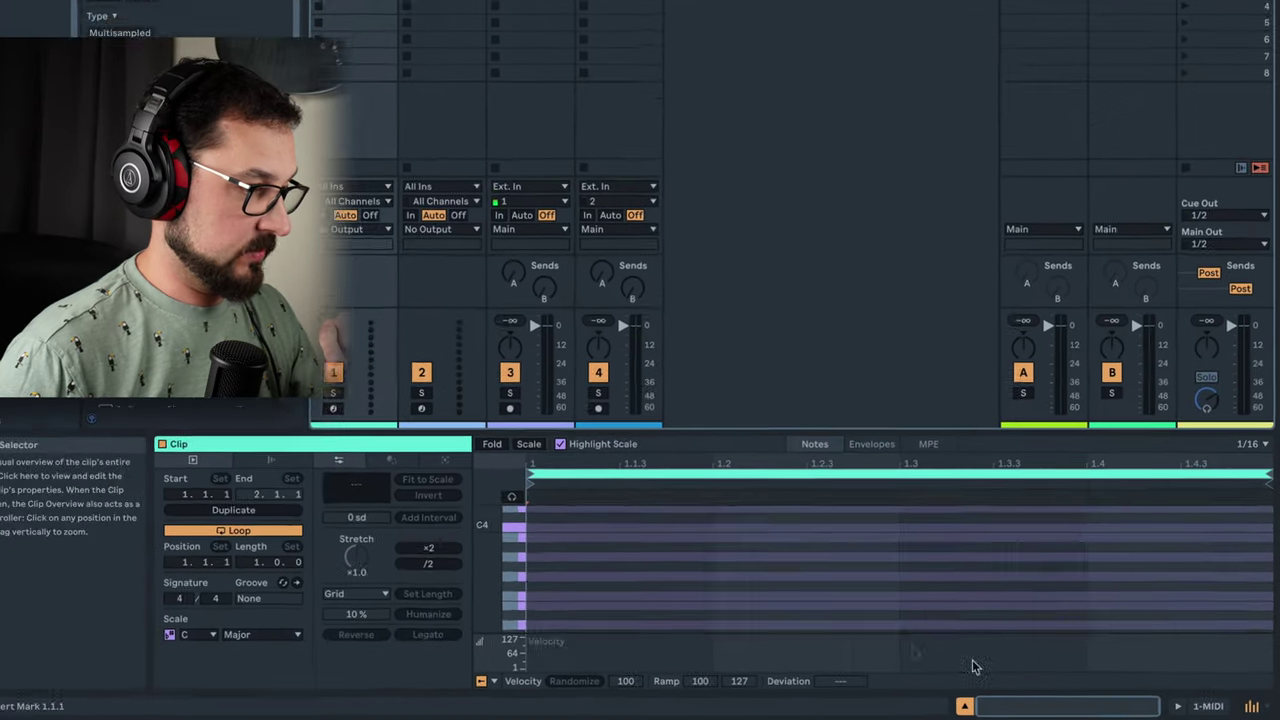
Add C3, D3 and E3 notes to the clip and play it
scroll(672, 575, "down", 5)
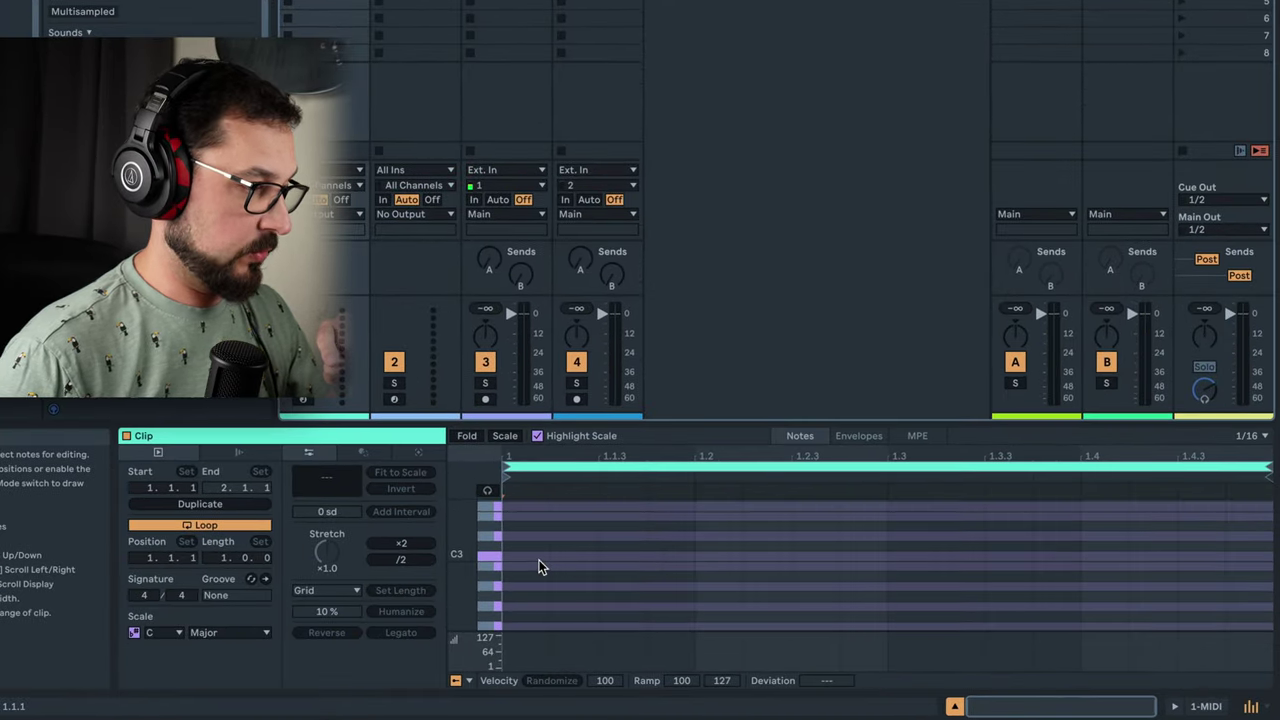
double_click(514, 556)
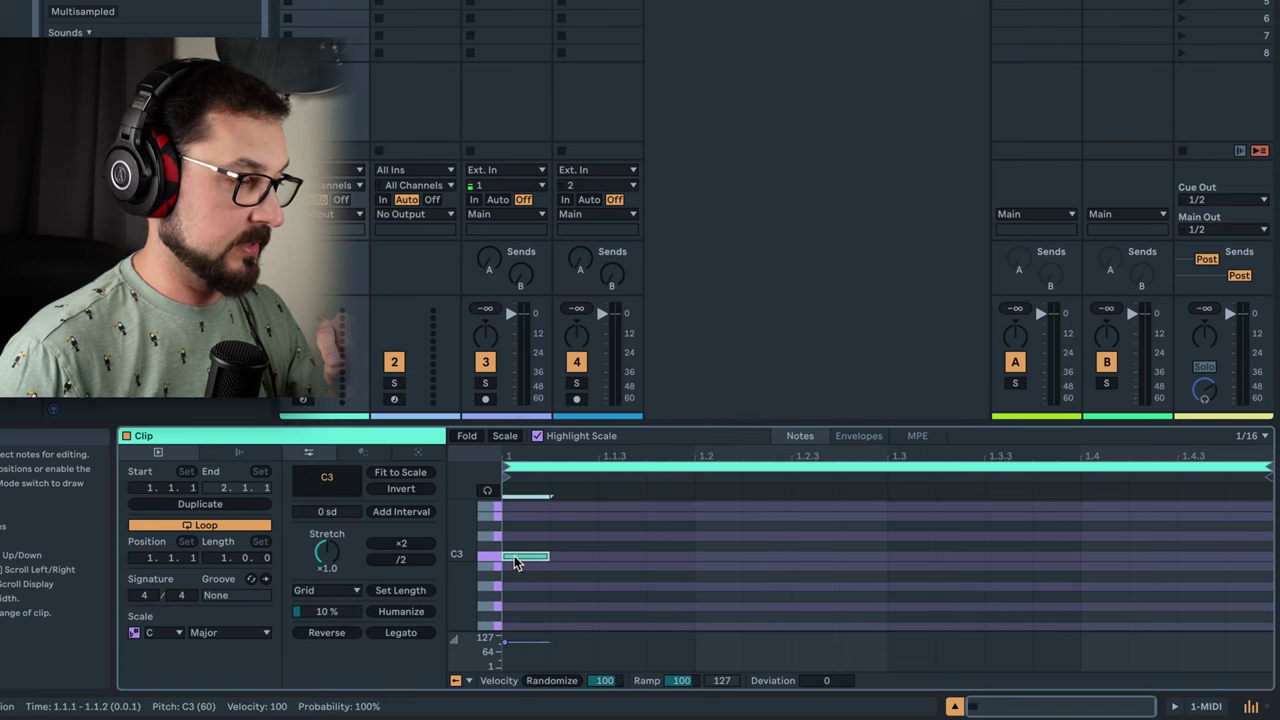
double_click(668, 536)
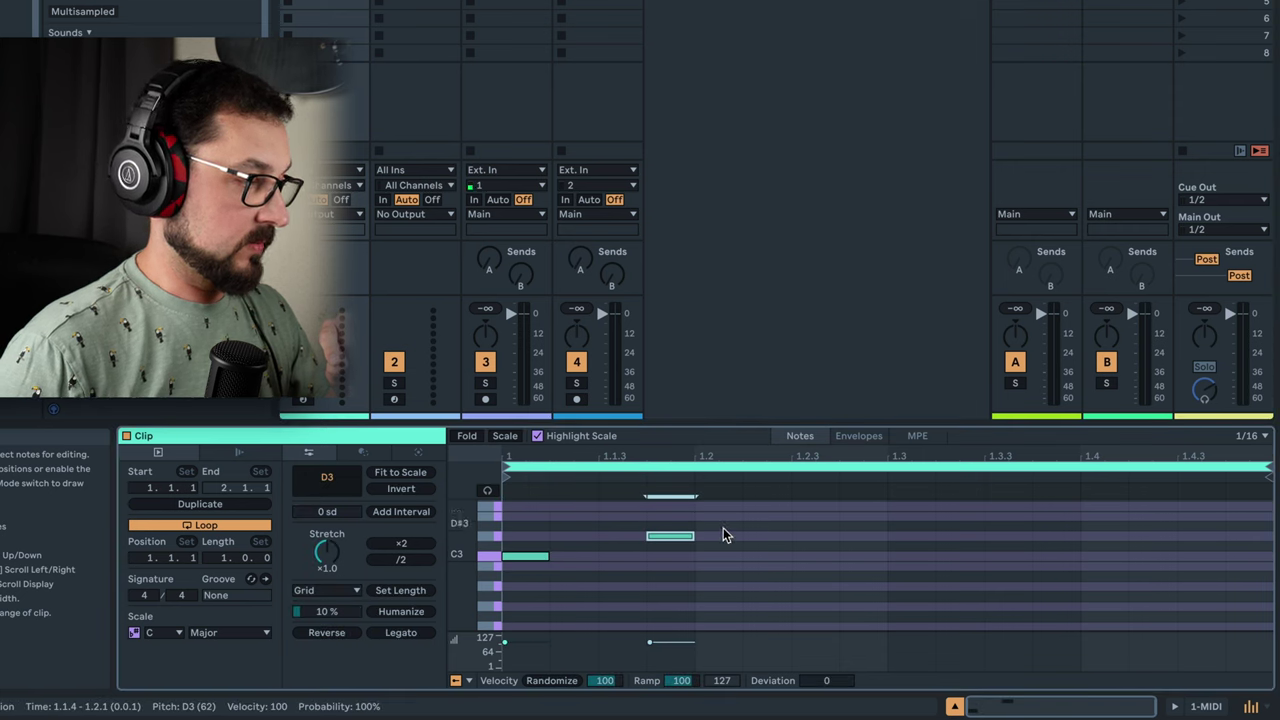
double_click(790, 519)
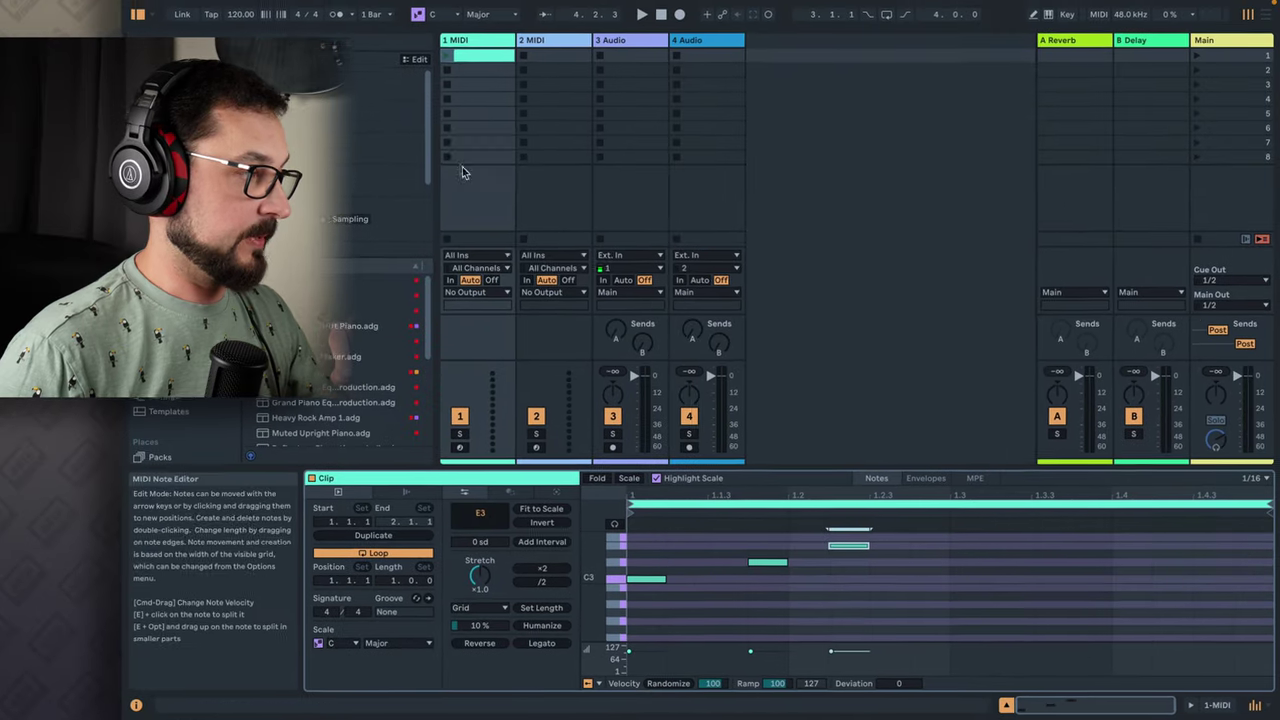
left_click(452, 63)
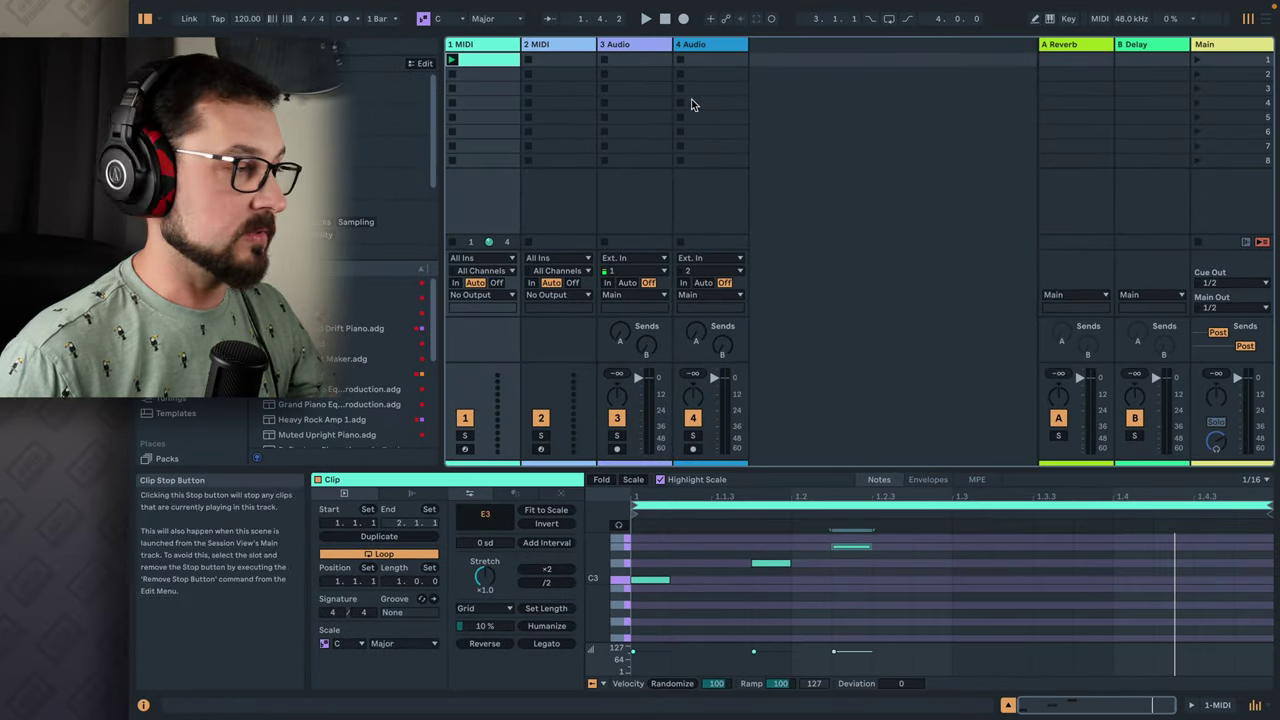
Load the Grand Piano preset onto track 1 and display its clip's notes
left_click(337, 396)
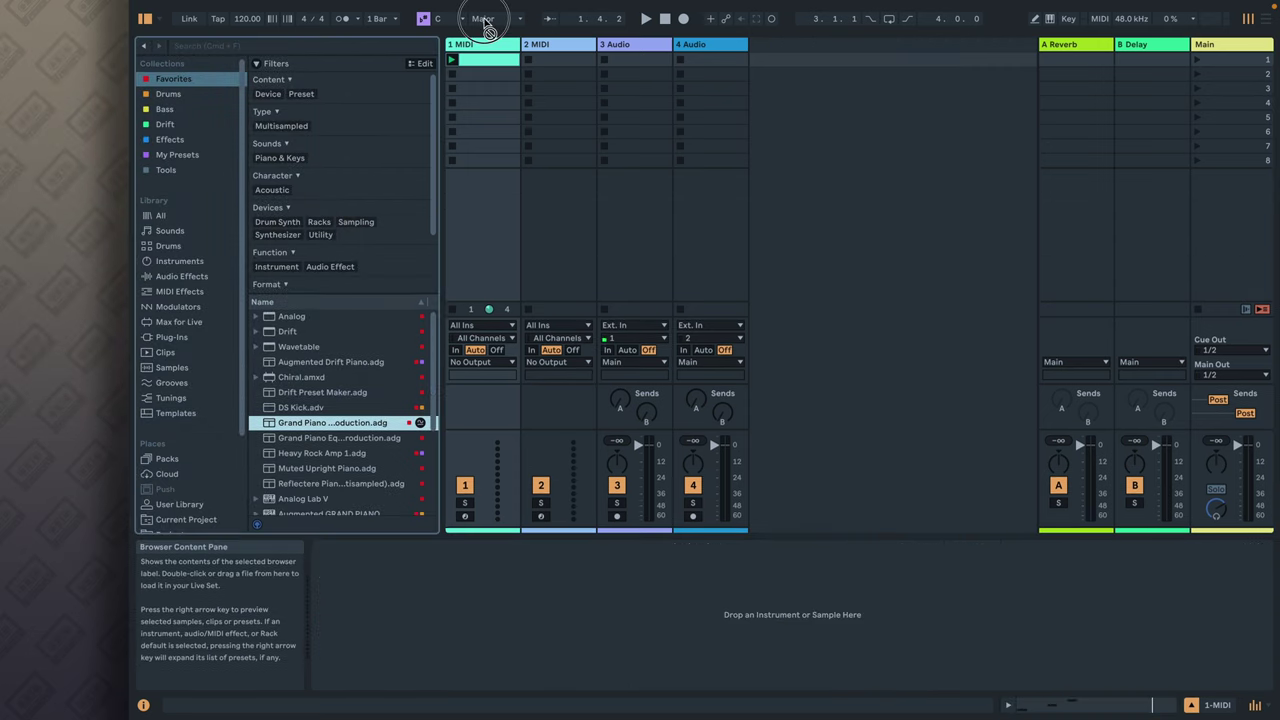
left_click_drag(484, 47, 484, 47)
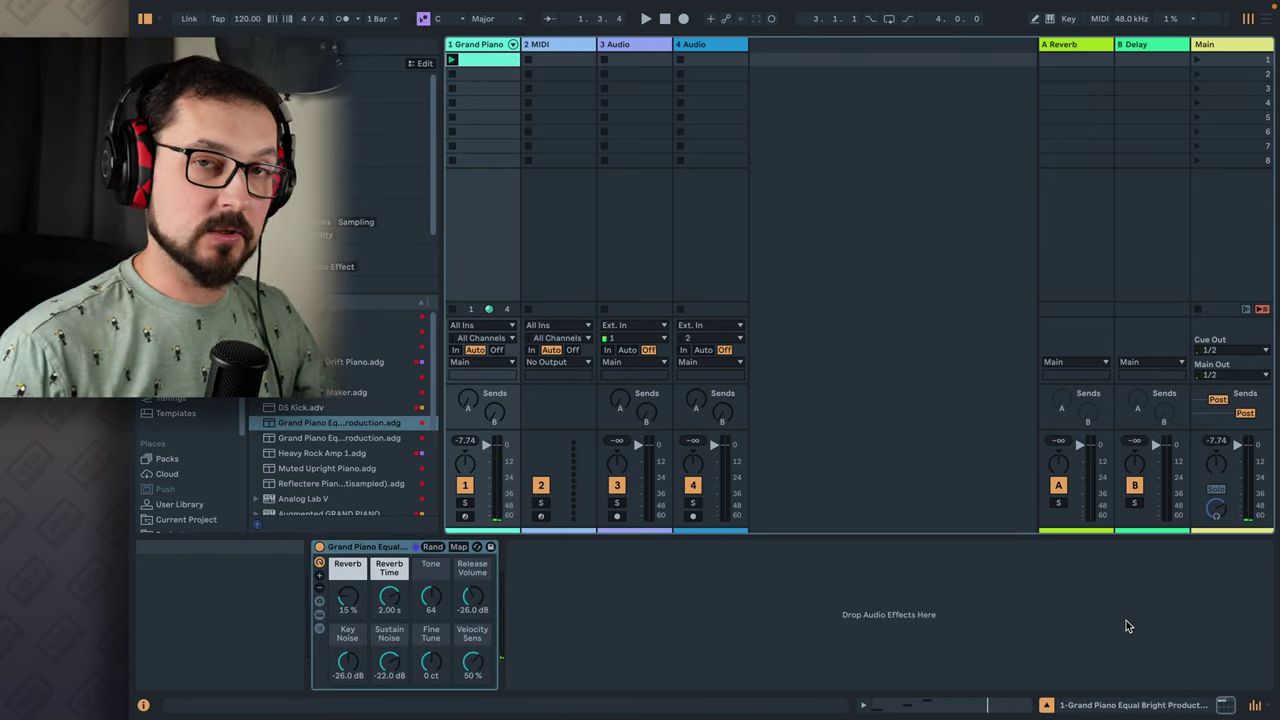
left_click(900, 593)
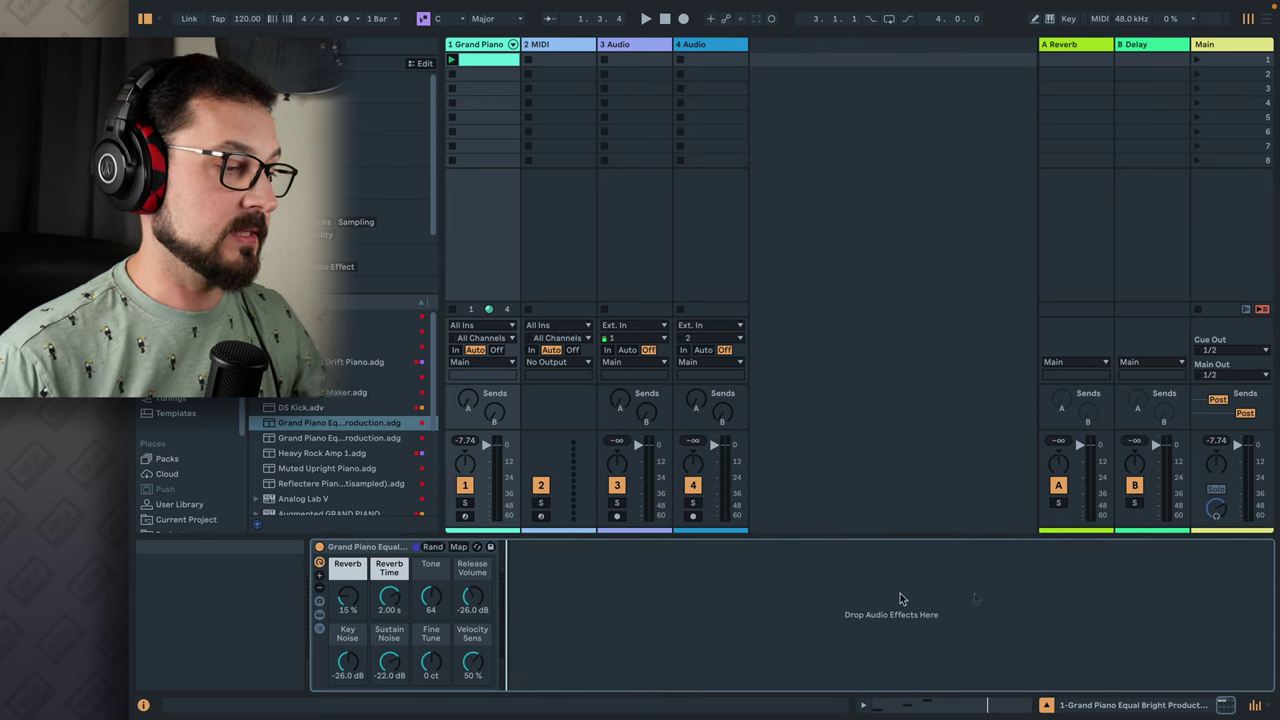
left_click(380, 558)
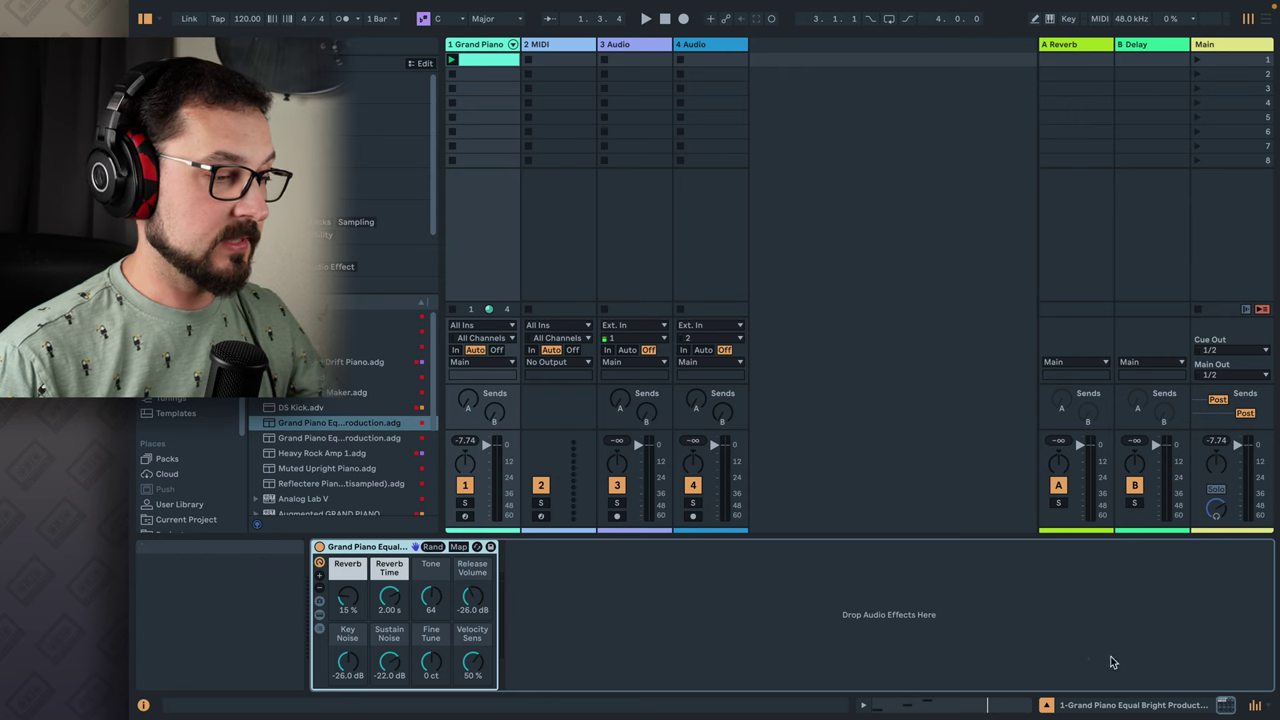
left_click(1006, 703)
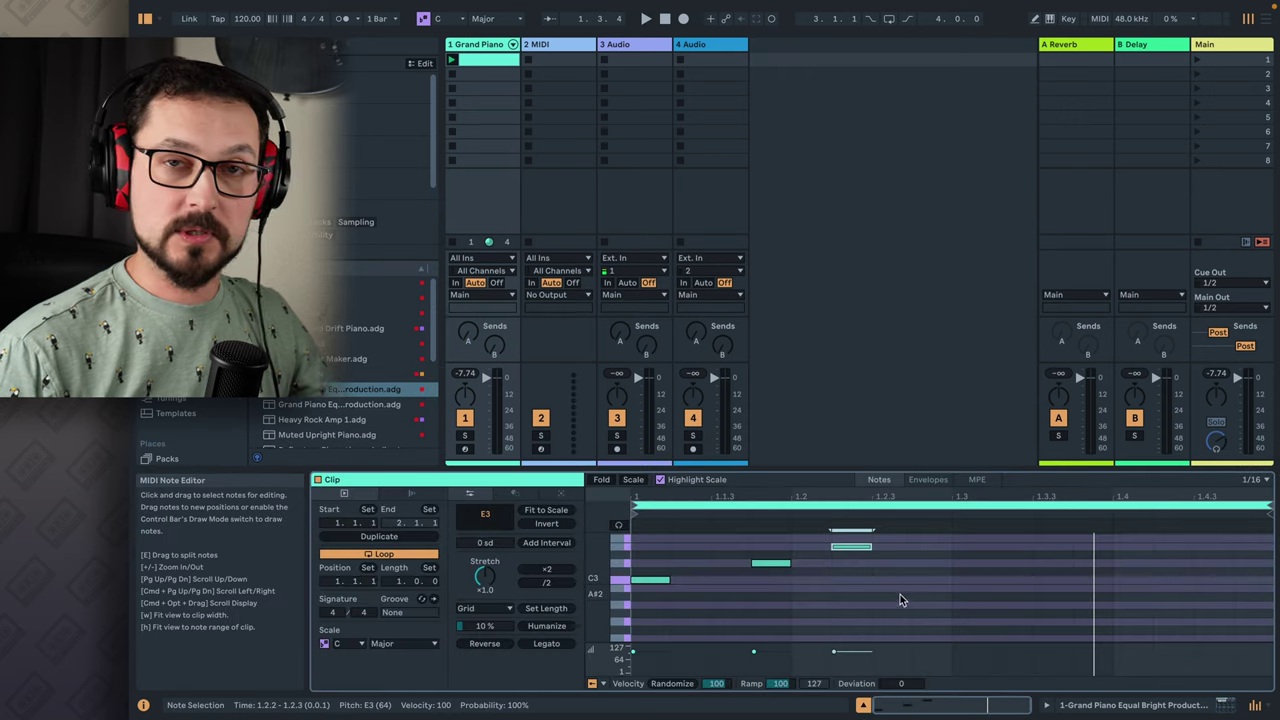
scroll(899, 600, "up", 2)
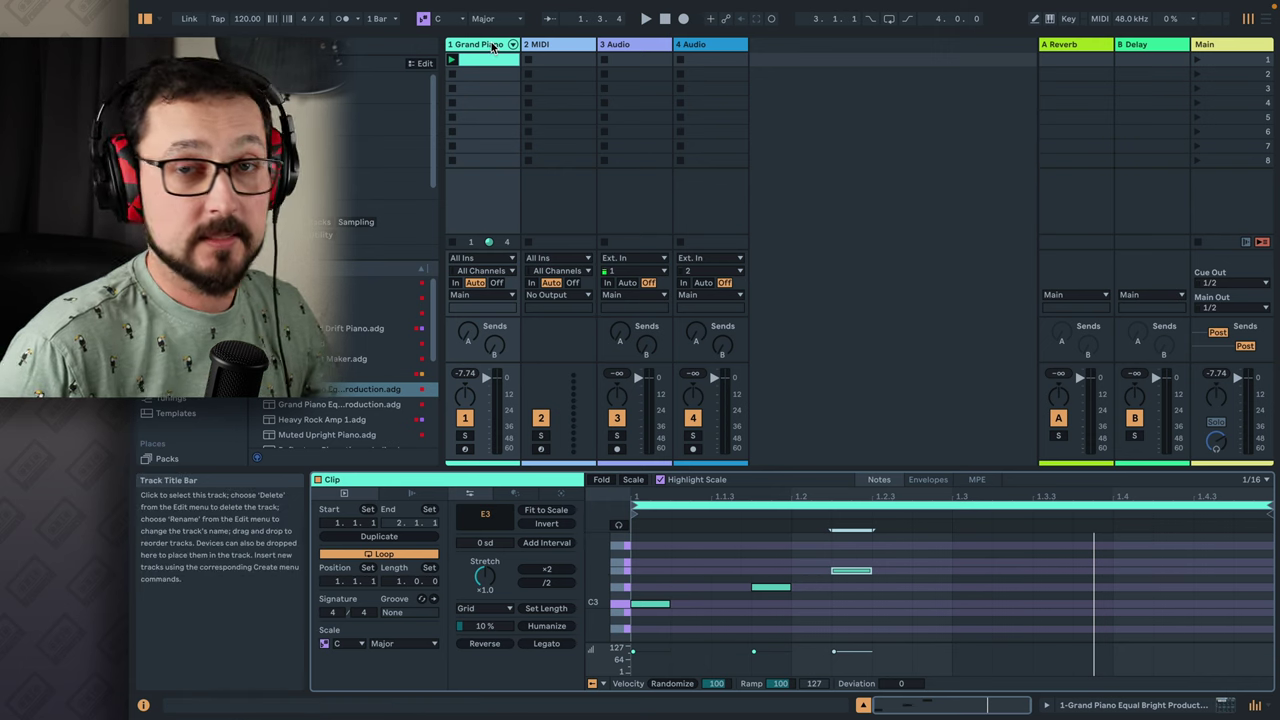
Delete the Grand Piano track and browse to Packs > Core Library > Samples > Loops > Drums > Full
key("space")
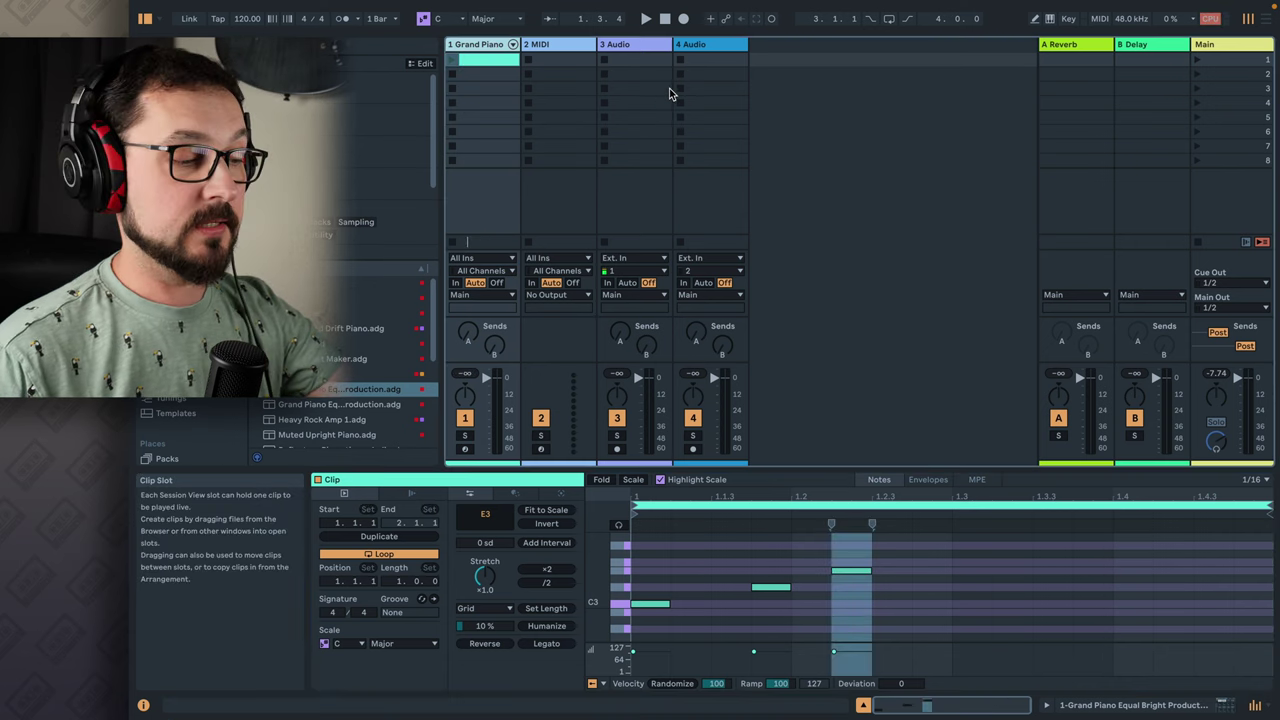
key("Delete")
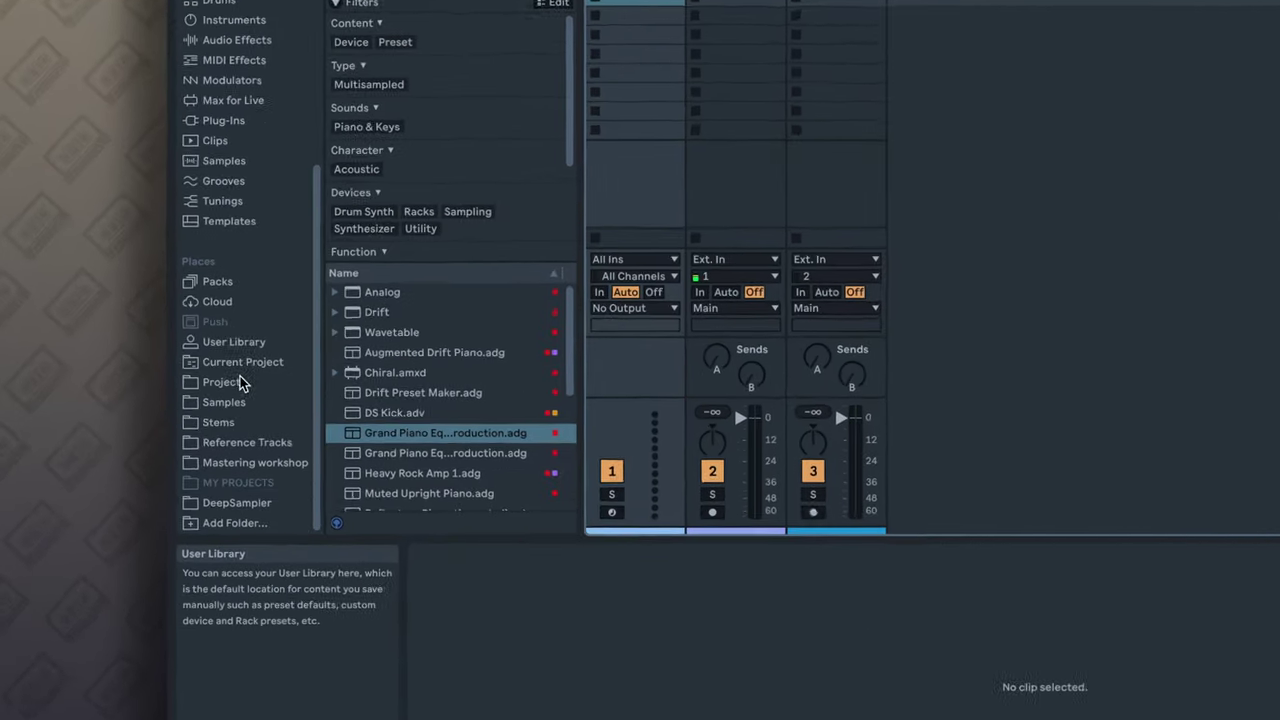
left_click(225, 282)
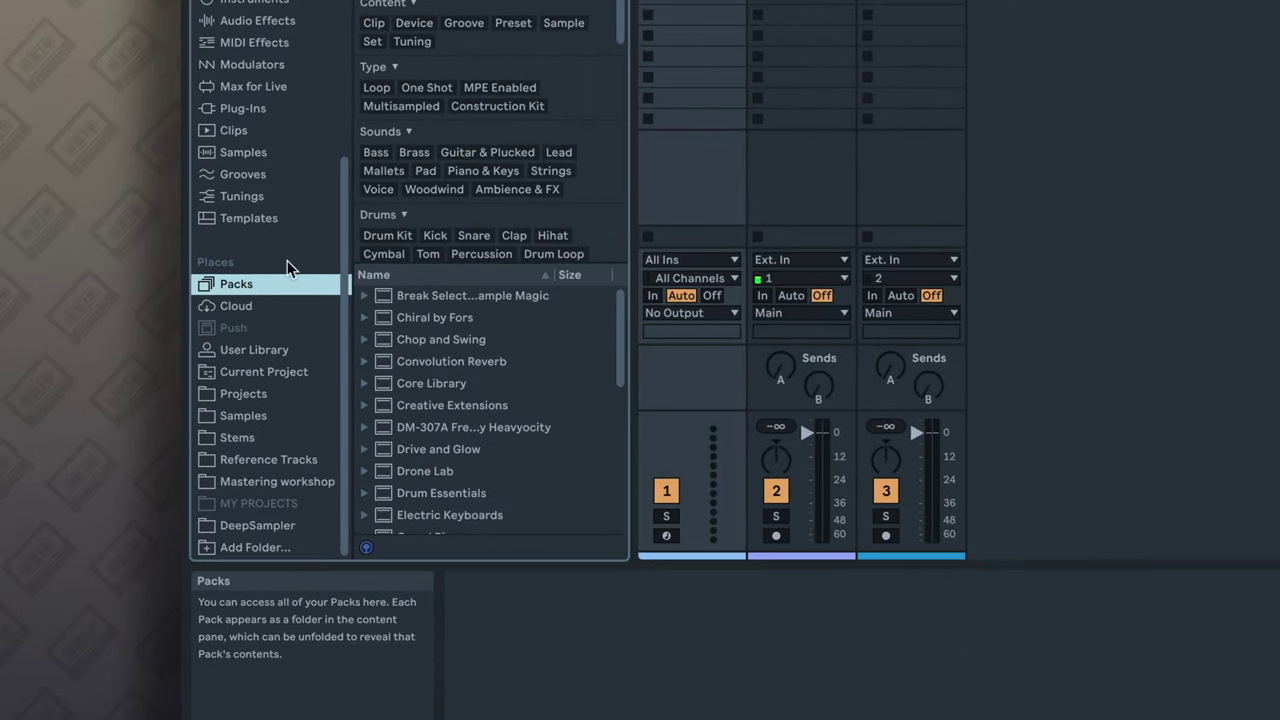
left_click(365, 384)
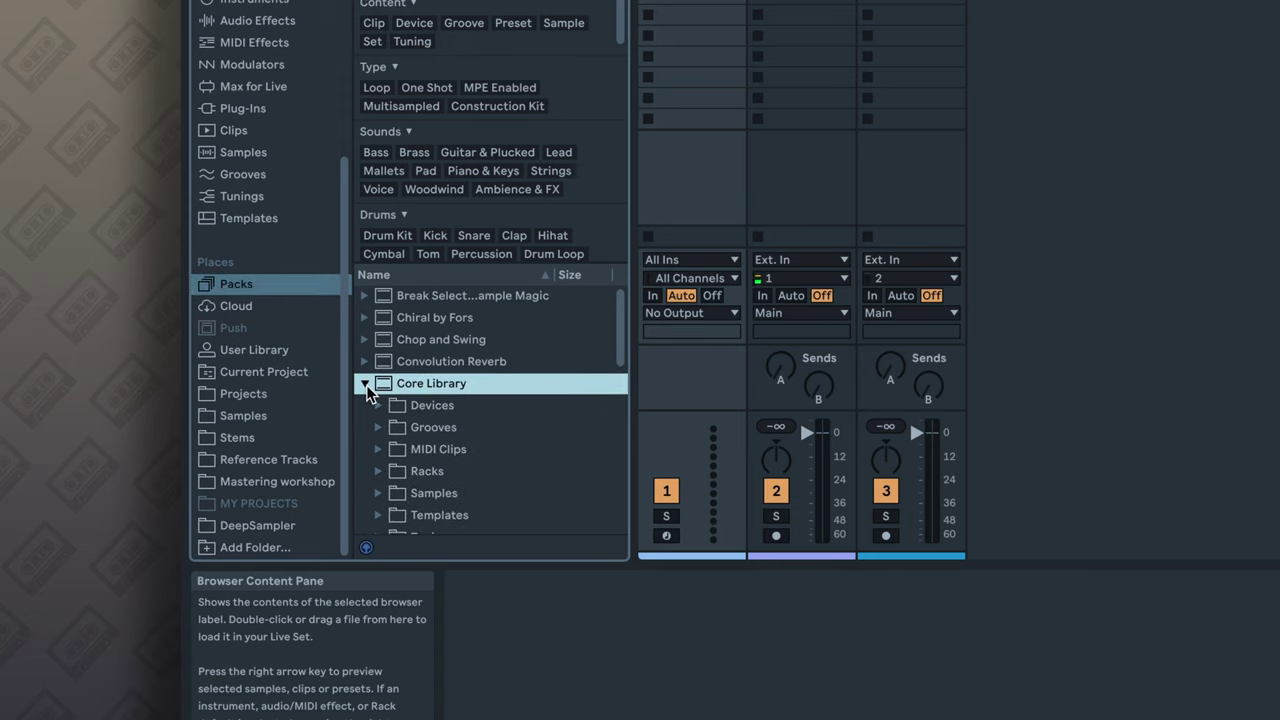
left_click(378, 408)
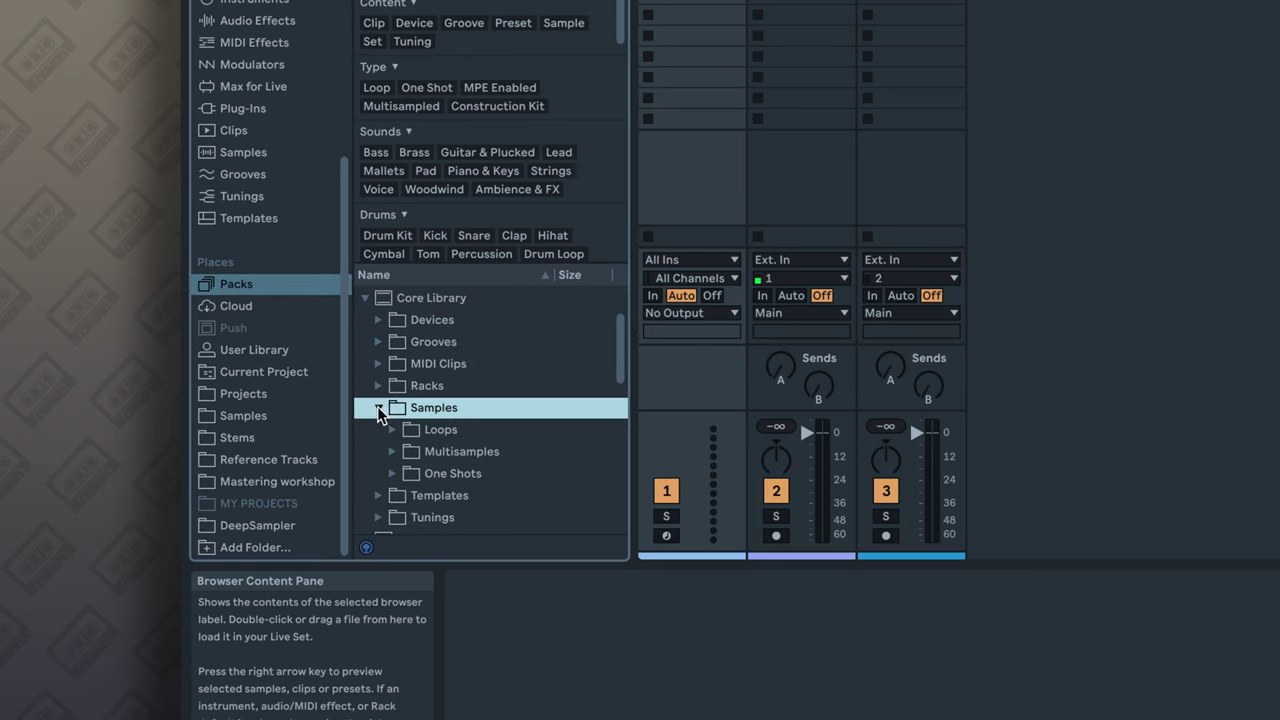
left_click(392, 430)
left_click(407, 452)
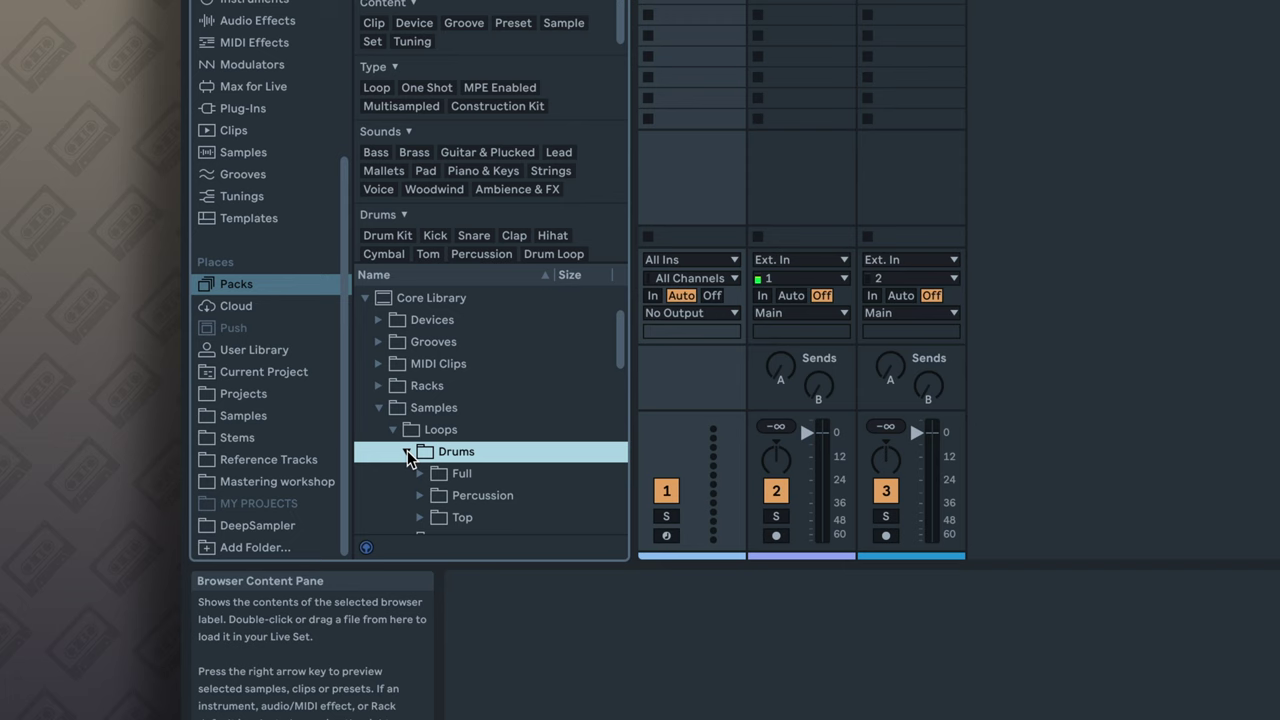
left_click(421, 474)
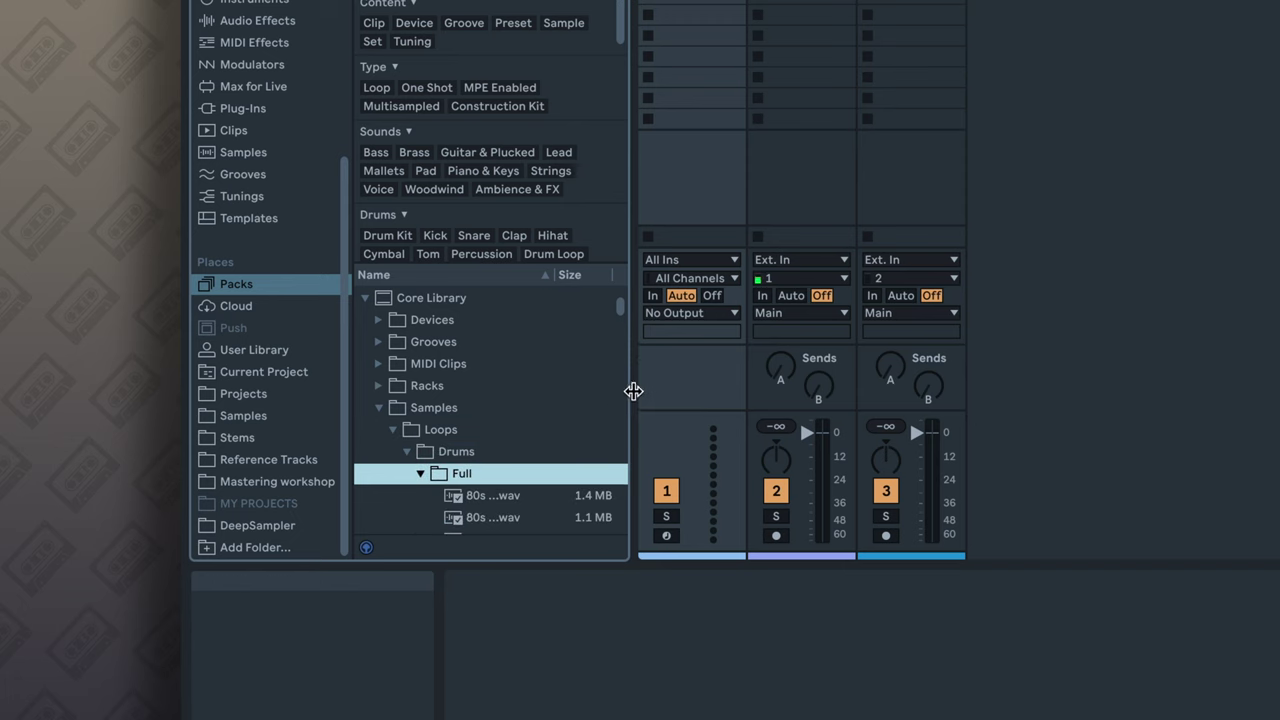
left_click_drag(634, 389, 737, 382)
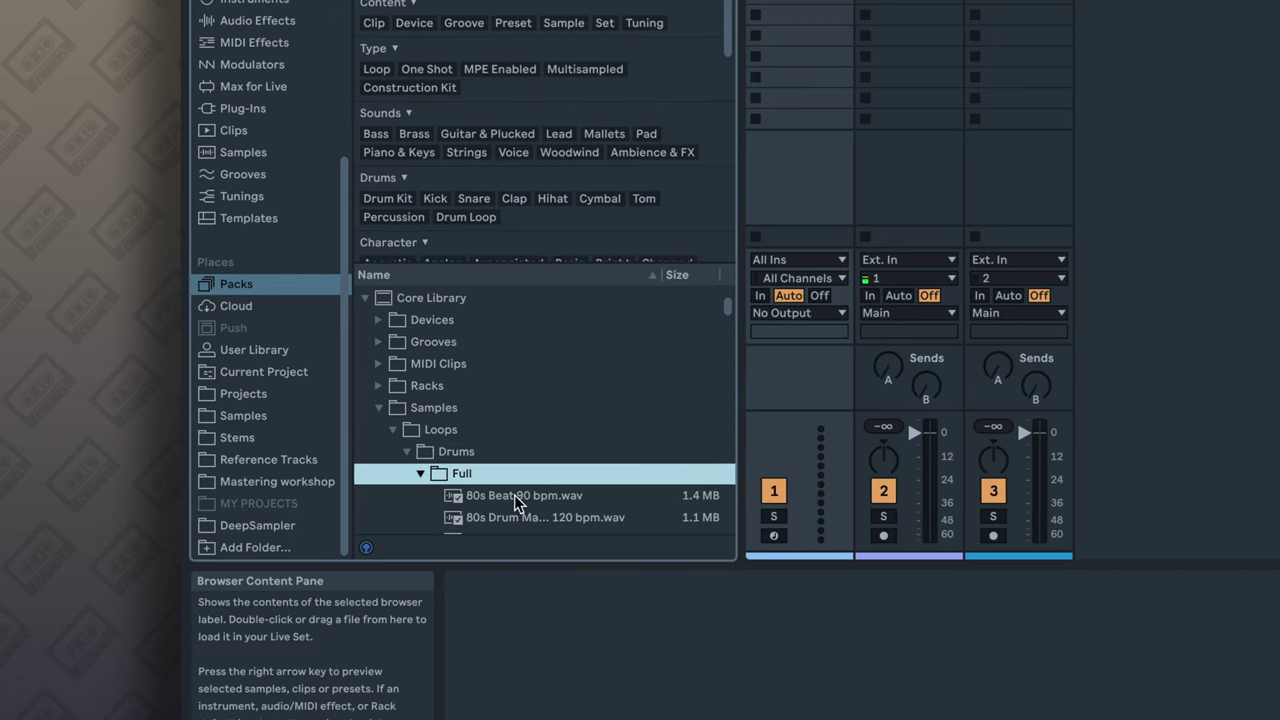
Preview the 80s Beat 90 bpm, Dubstep 128 bpm and Funk 112 bpm loops
left_click(514, 494)
scroll(561, 397, "down", 5)
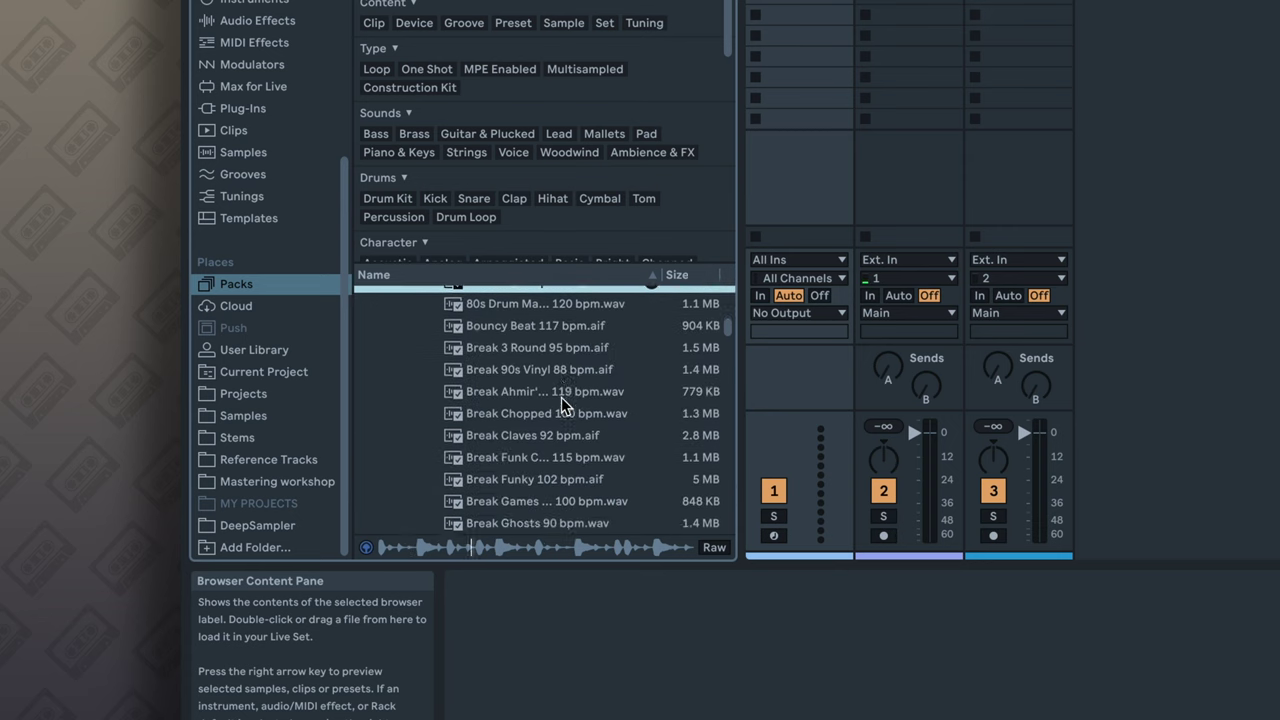
scroll(561, 397, "up", 1)
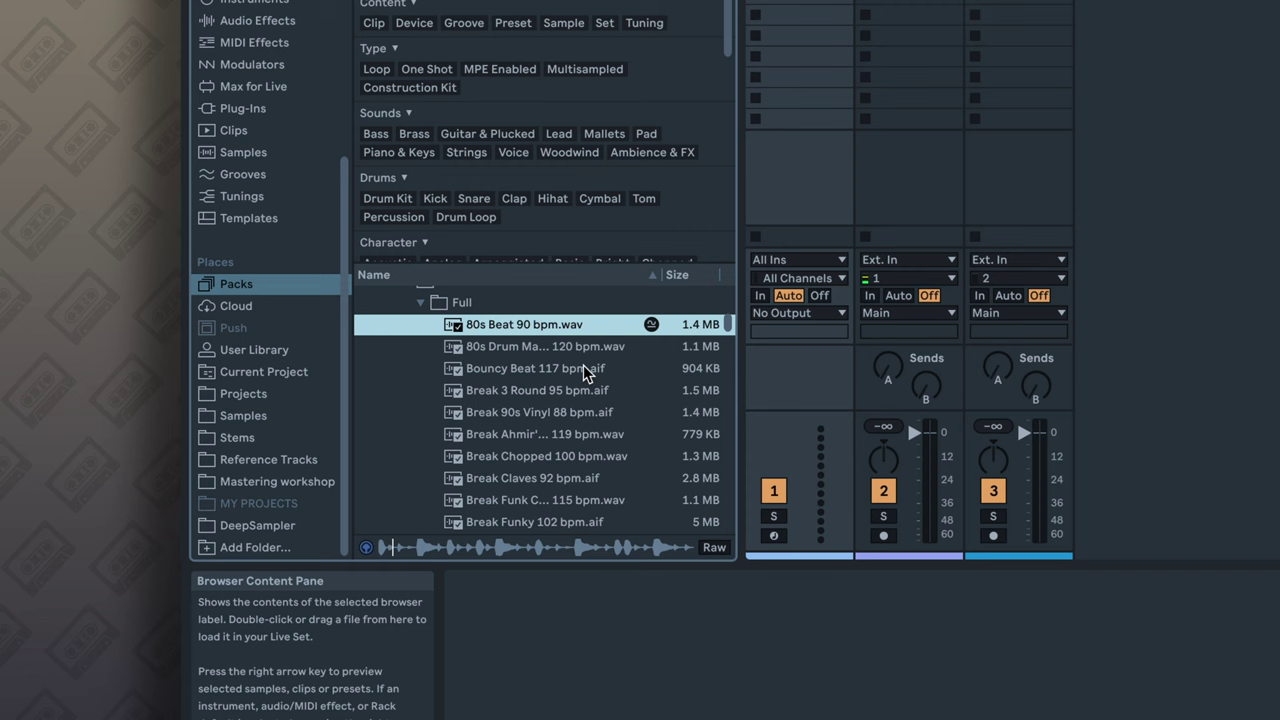
scroll(550, 390, "down", 6)
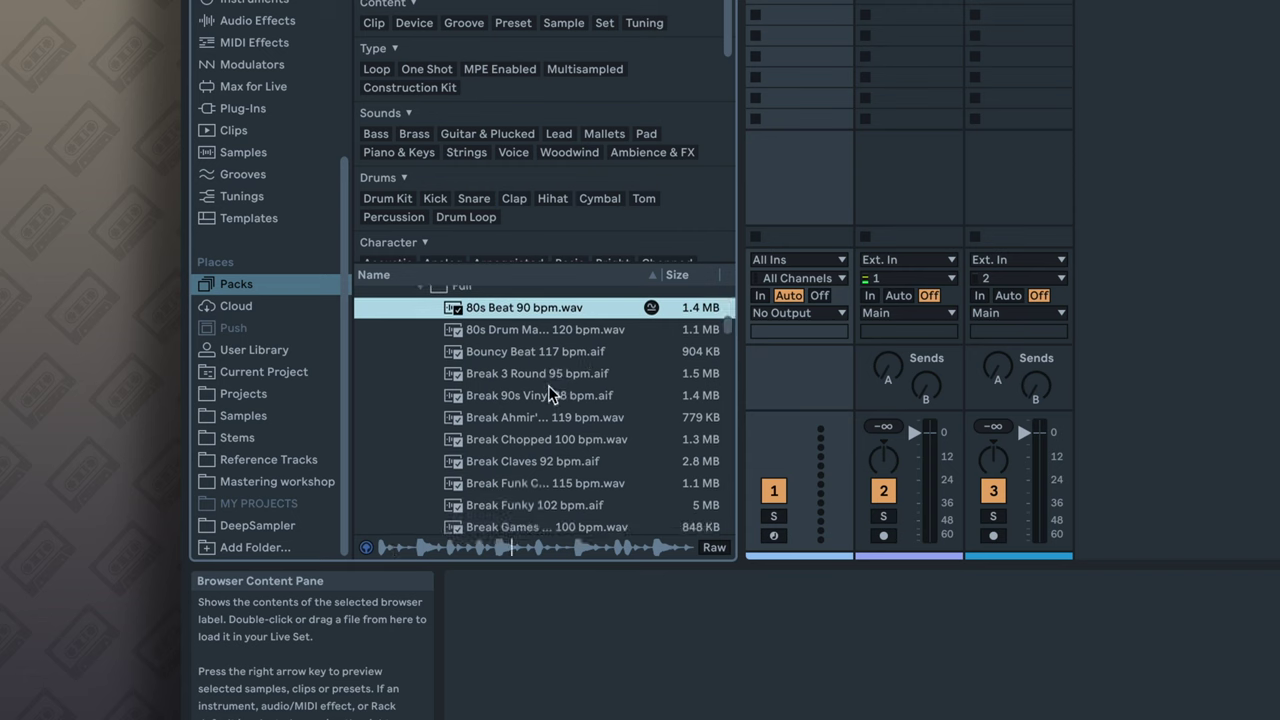
scroll(548, 396, "down", 3)
left_click(548, 397)
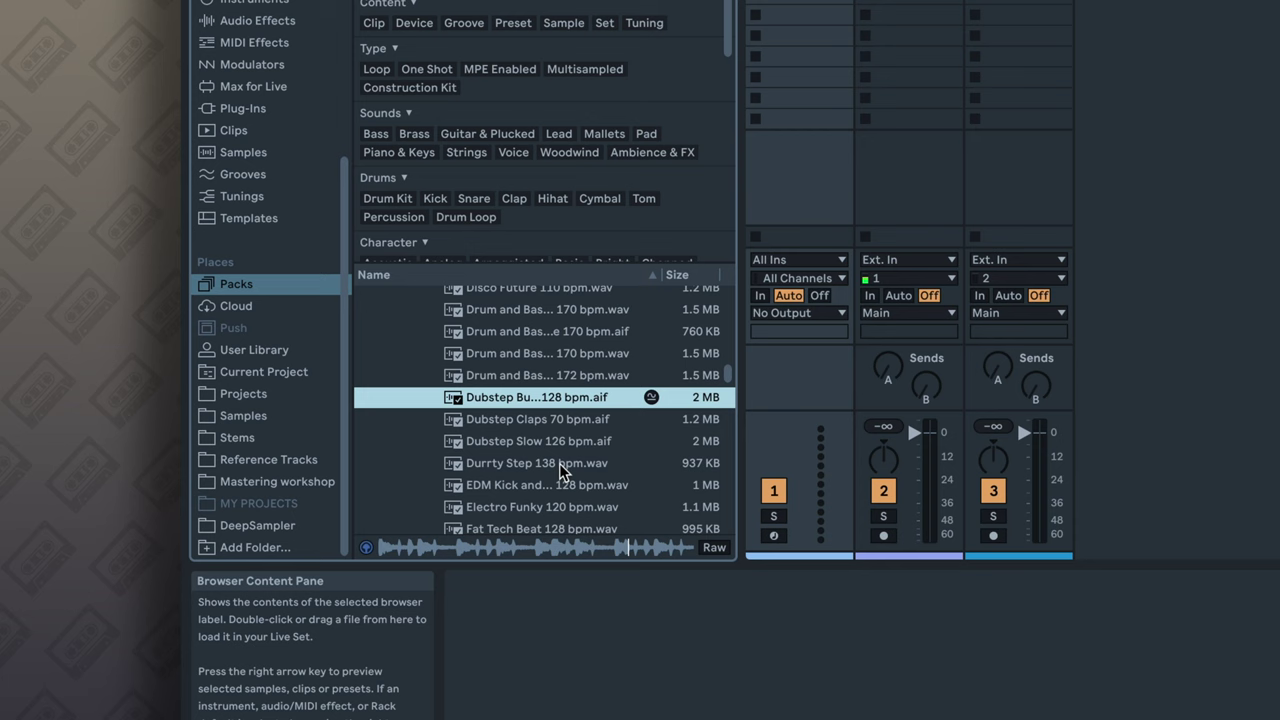
scroll(556, 460, "down", 3)
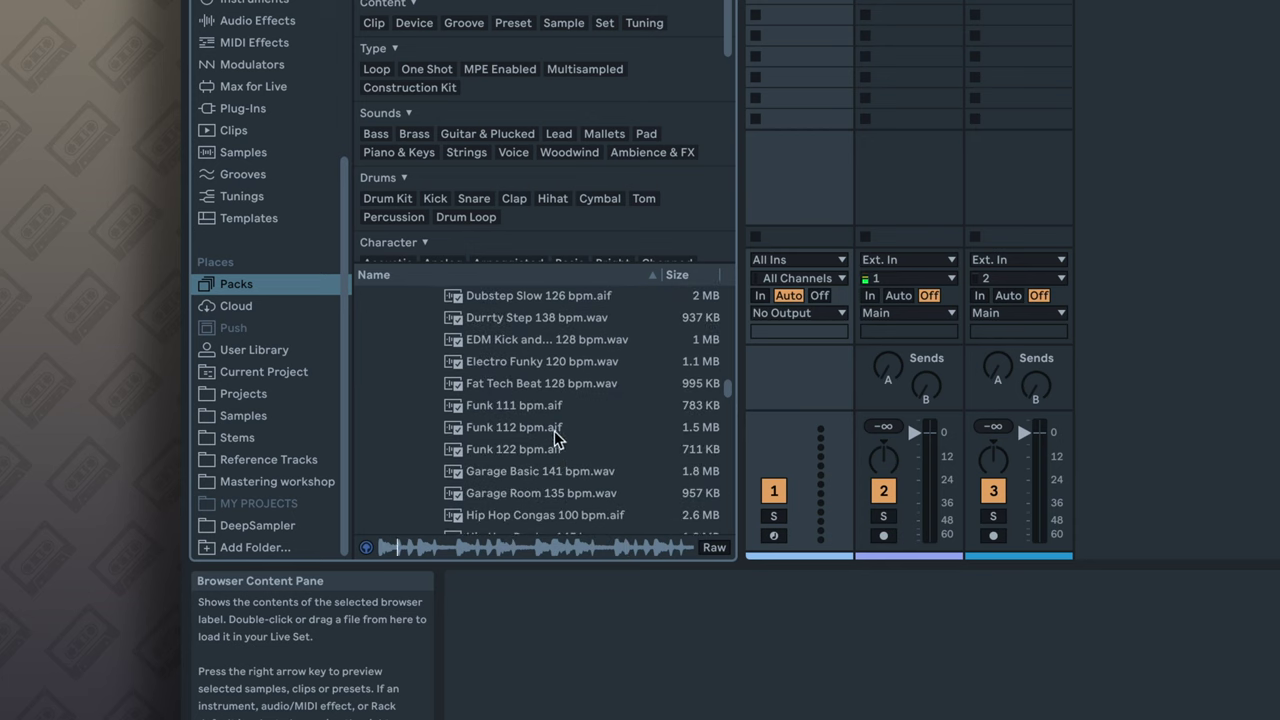
left_click(552, 431)
Preview the House 125, Reggae 88 and Tech House 123 bpm loops
scroll(556, 447, "down", 3)
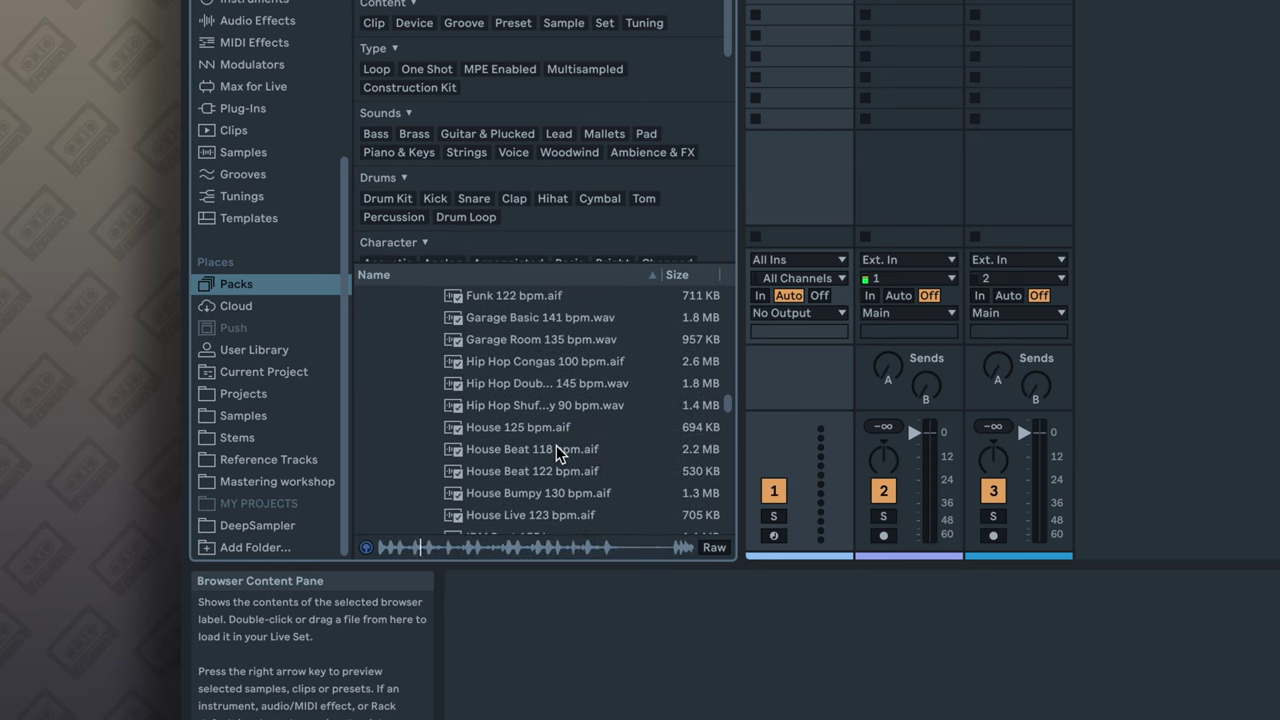
left_click(558, 429)
scroll(562, 452, "down", 4)
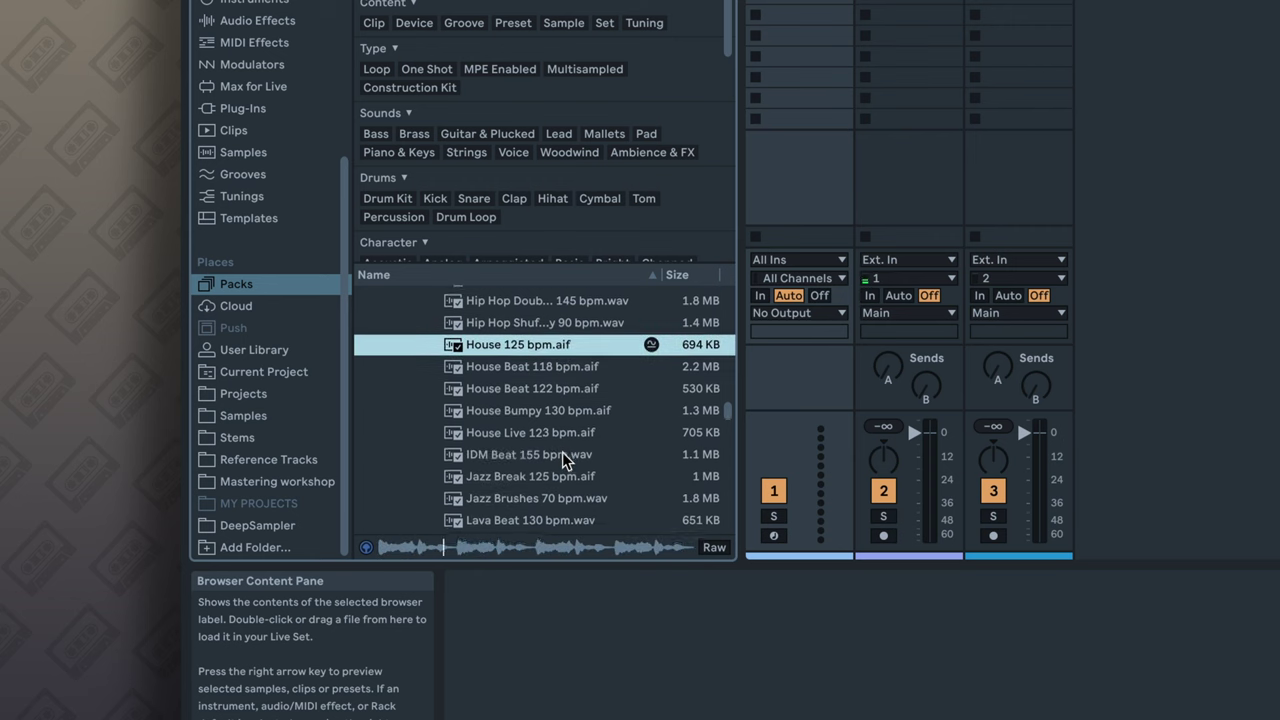
left_click(563, 448)
scroll(564, 455, "down", 4)
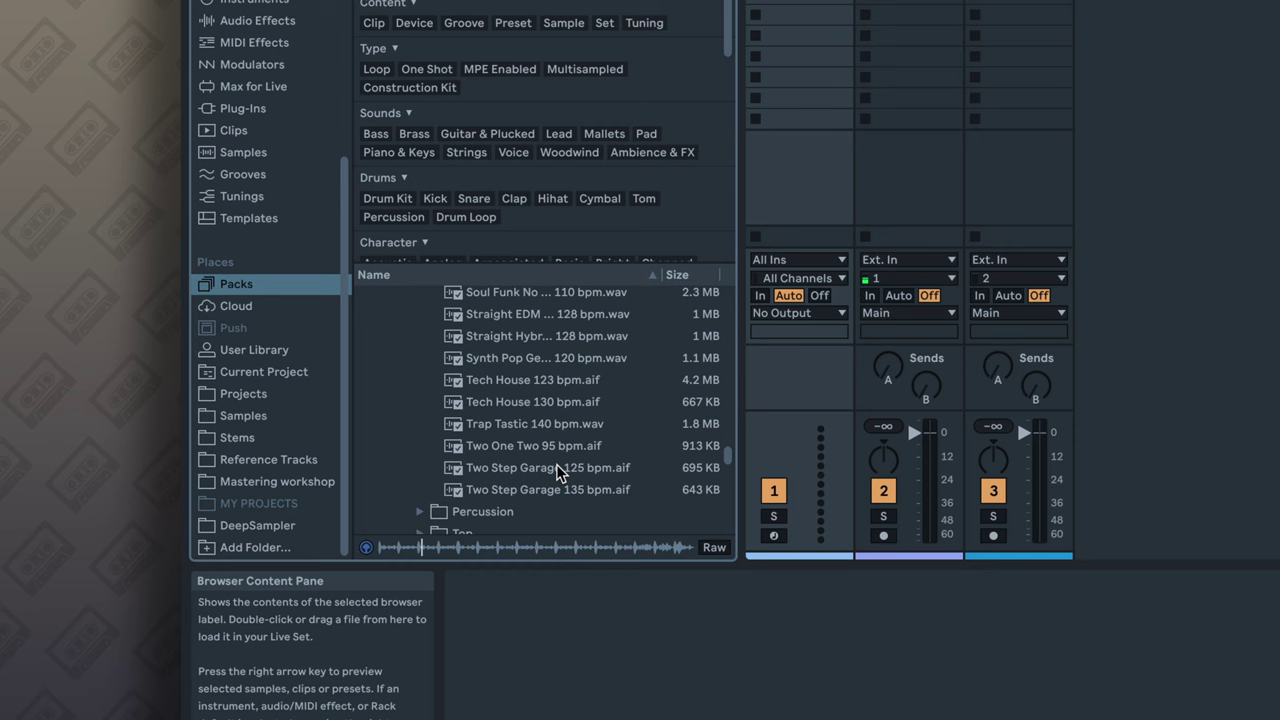
left_click(557, 467)
left_click(569, 377)
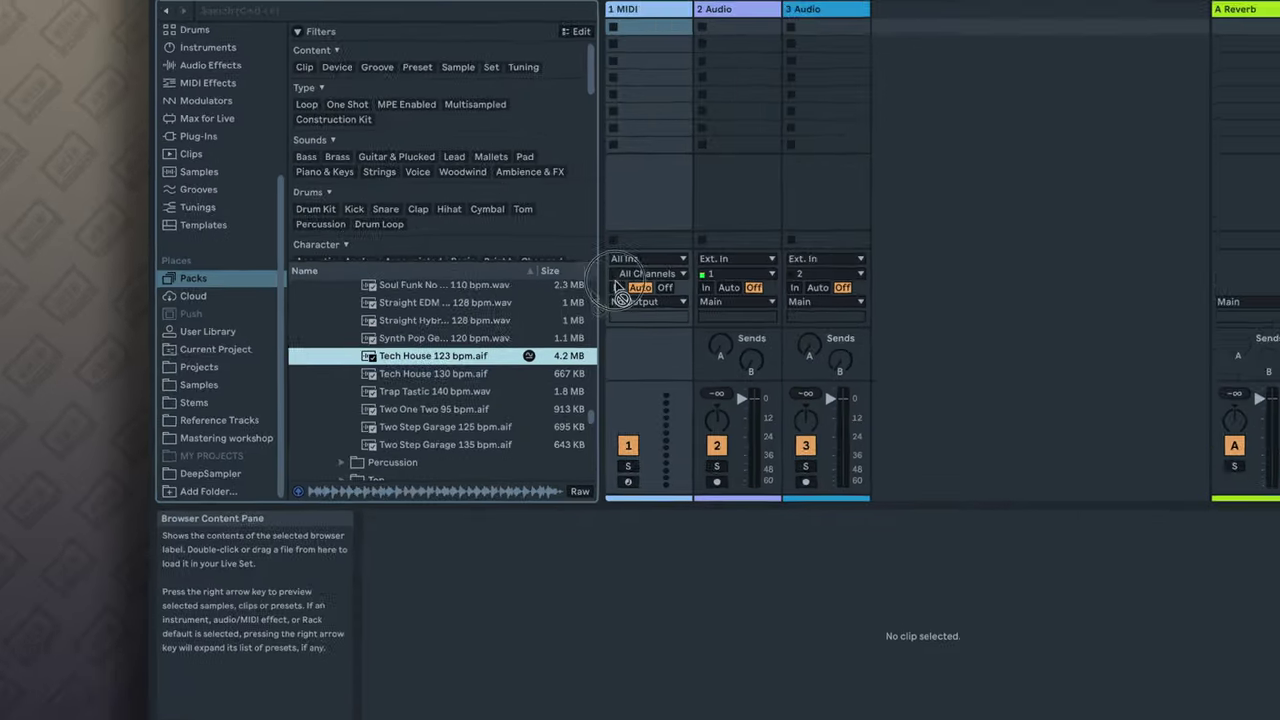
Place the Tech House 123 bpm loop in an audio track's first slot and play it
left_click_drag(617, 290, 850, 47)
left_click_drag(625, 68, 623, 60)
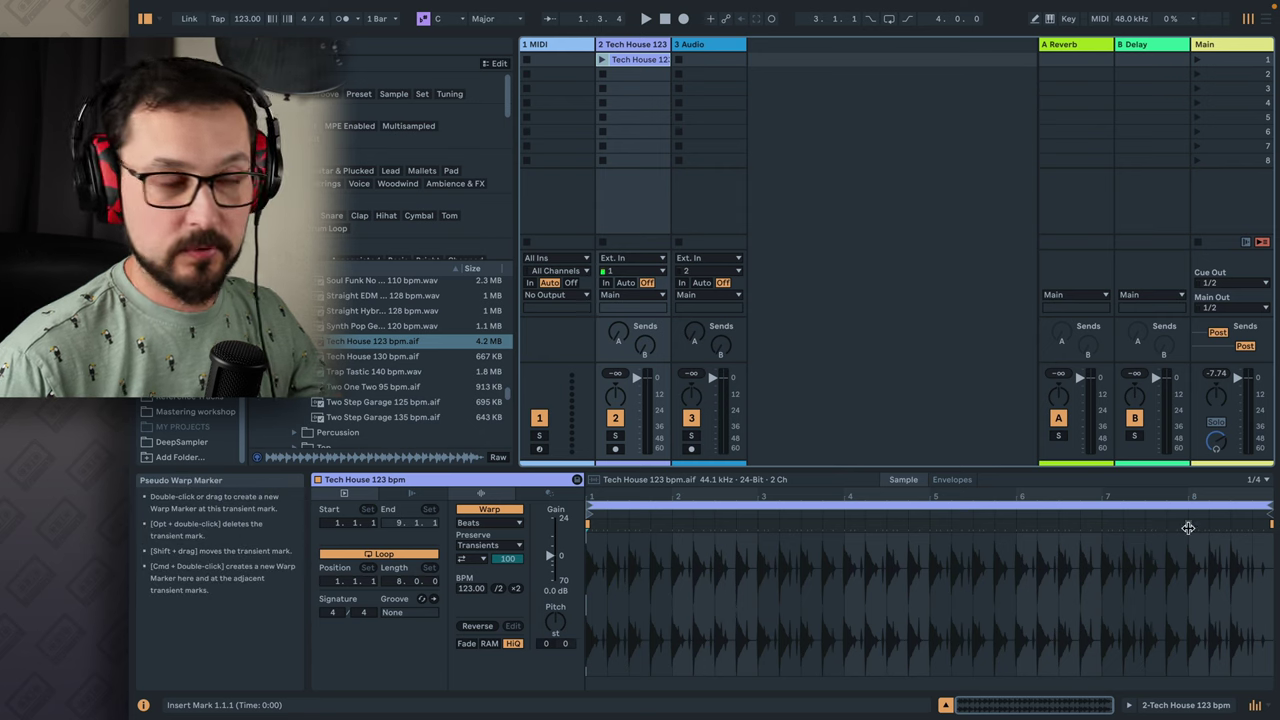
left_click(603, 61)
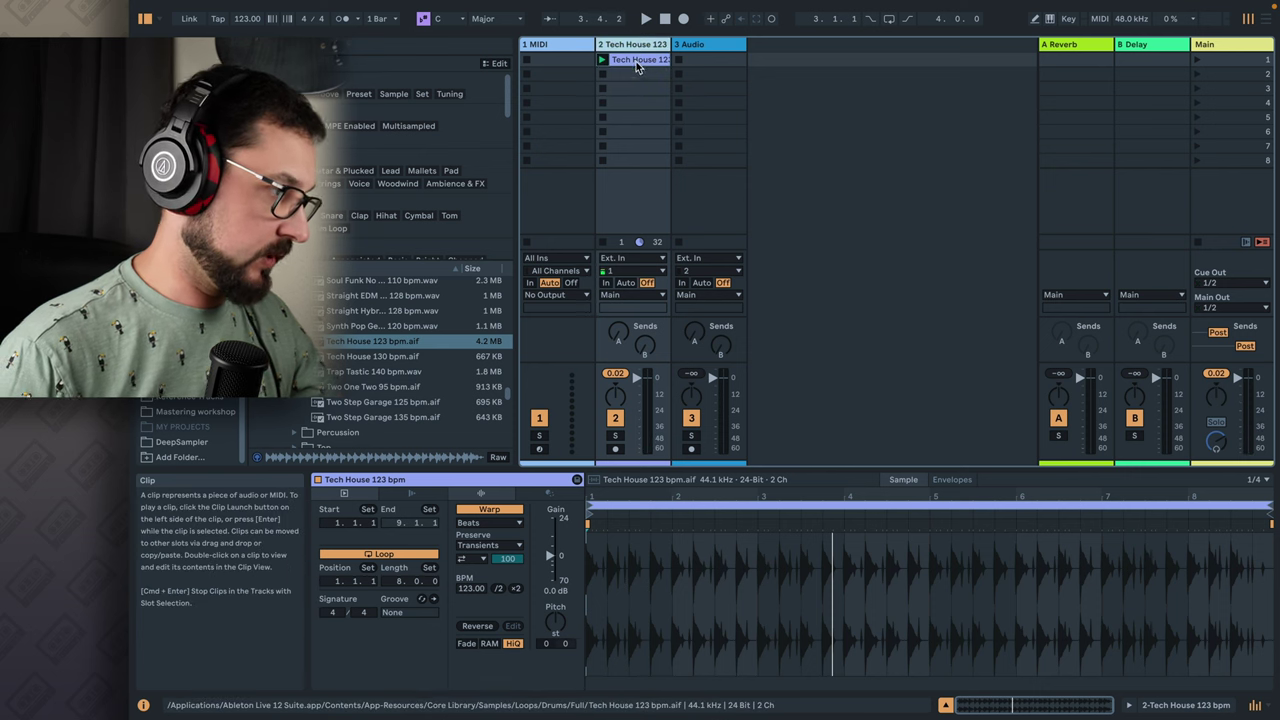
left_click_drag(643, 87, 600, 65)
left_click(601, 61)
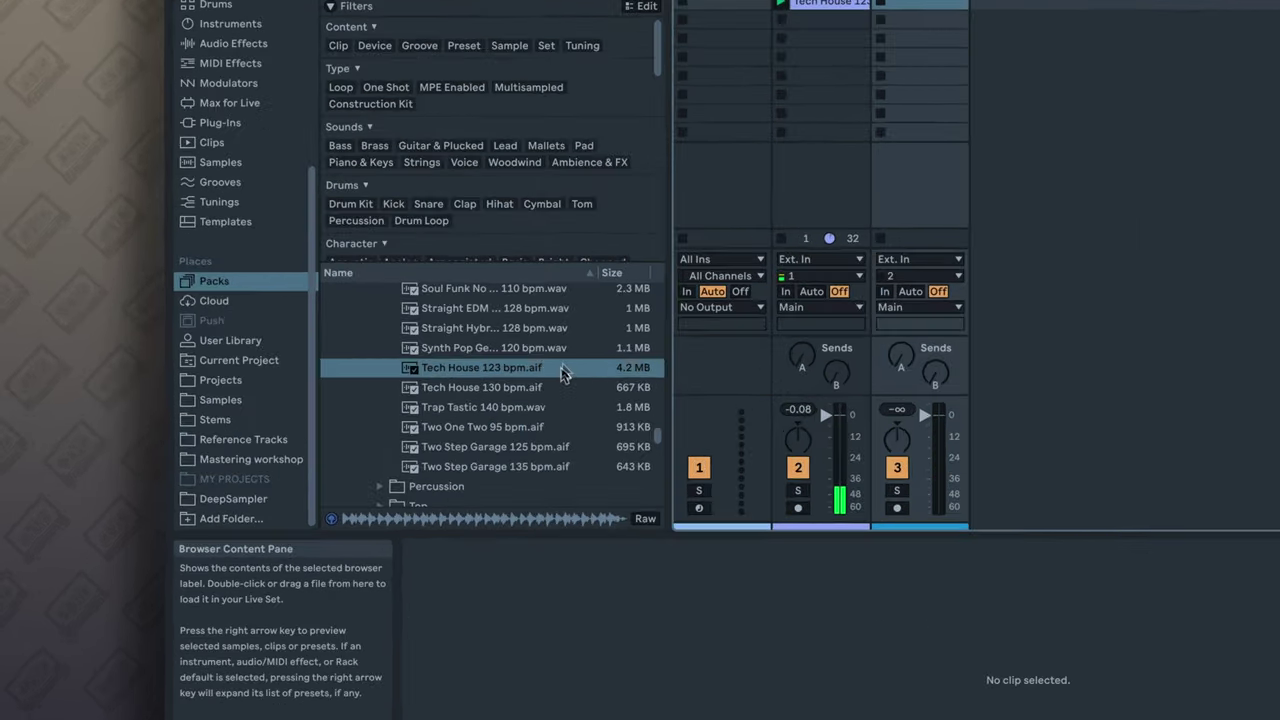
Add the 80s Beat 90 bpm loop into slot 4 of track 2
scroll(433, 349, "up", 5)
scroll(600, 385, "up", 10)
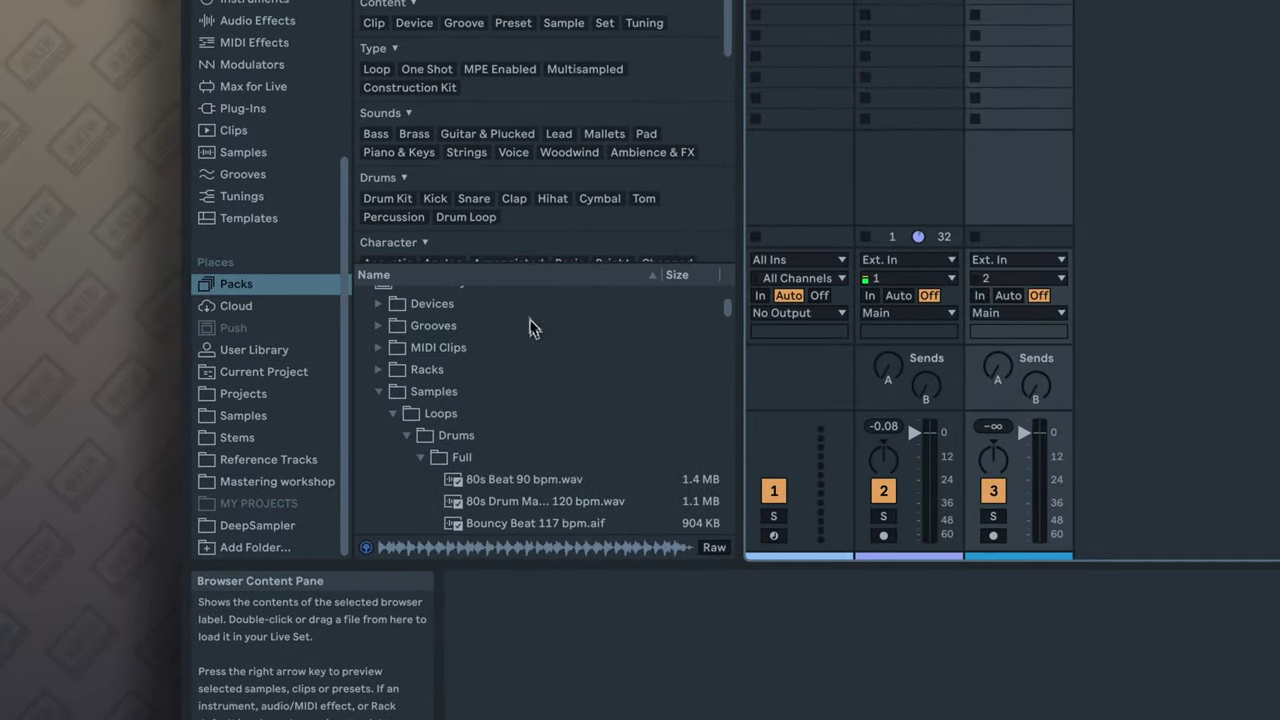
scroll(514, 389, "up", 2)
left_click_drag(512, 438, 919, 40)
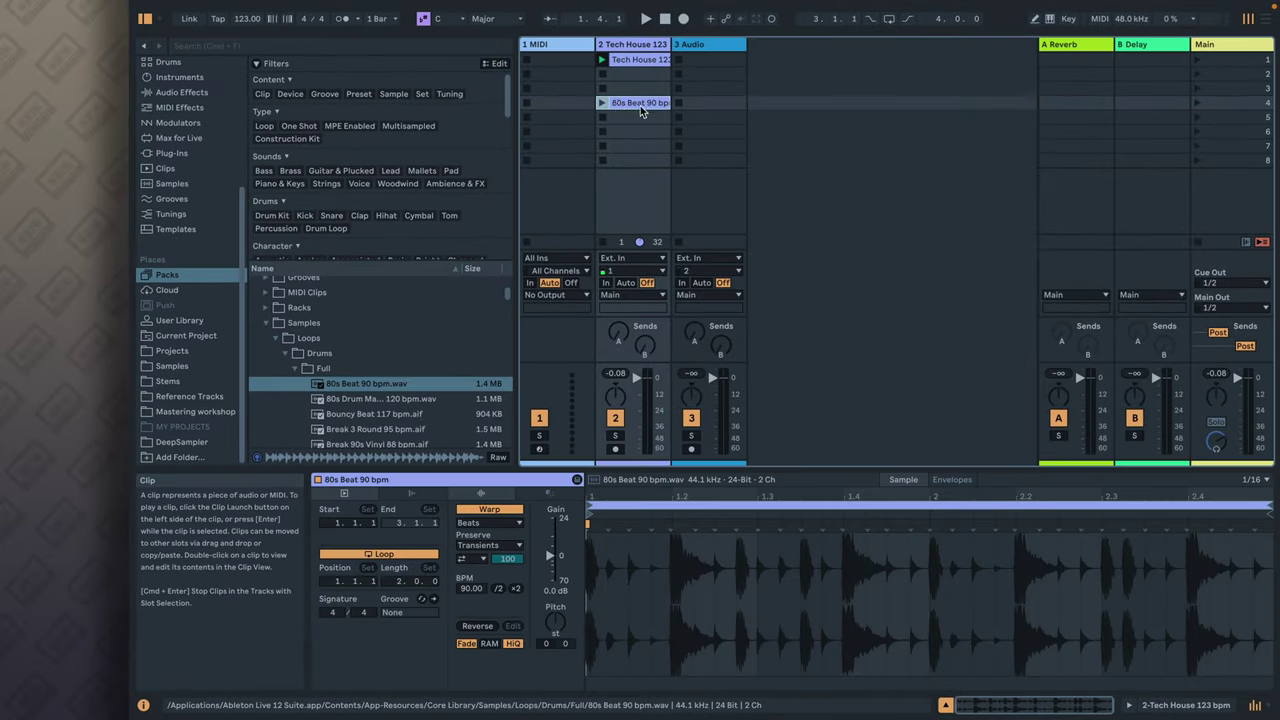
left_click(603, 101)
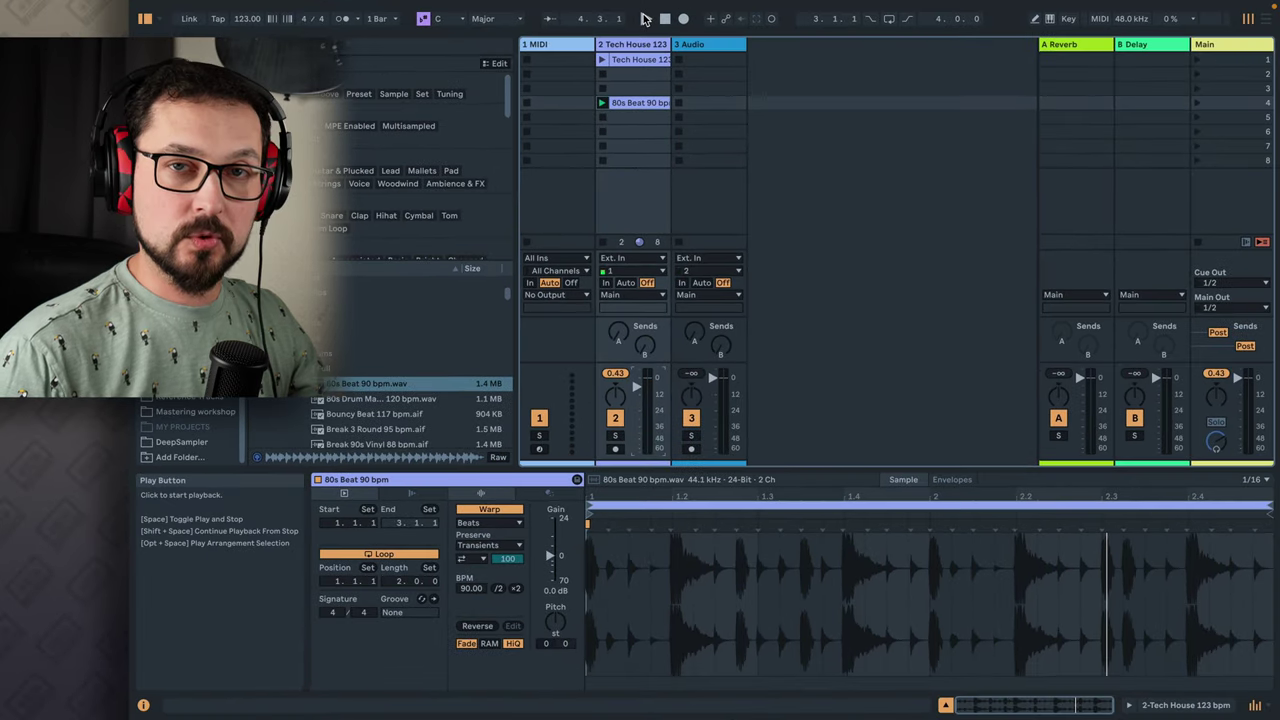
left_click(613, 376)
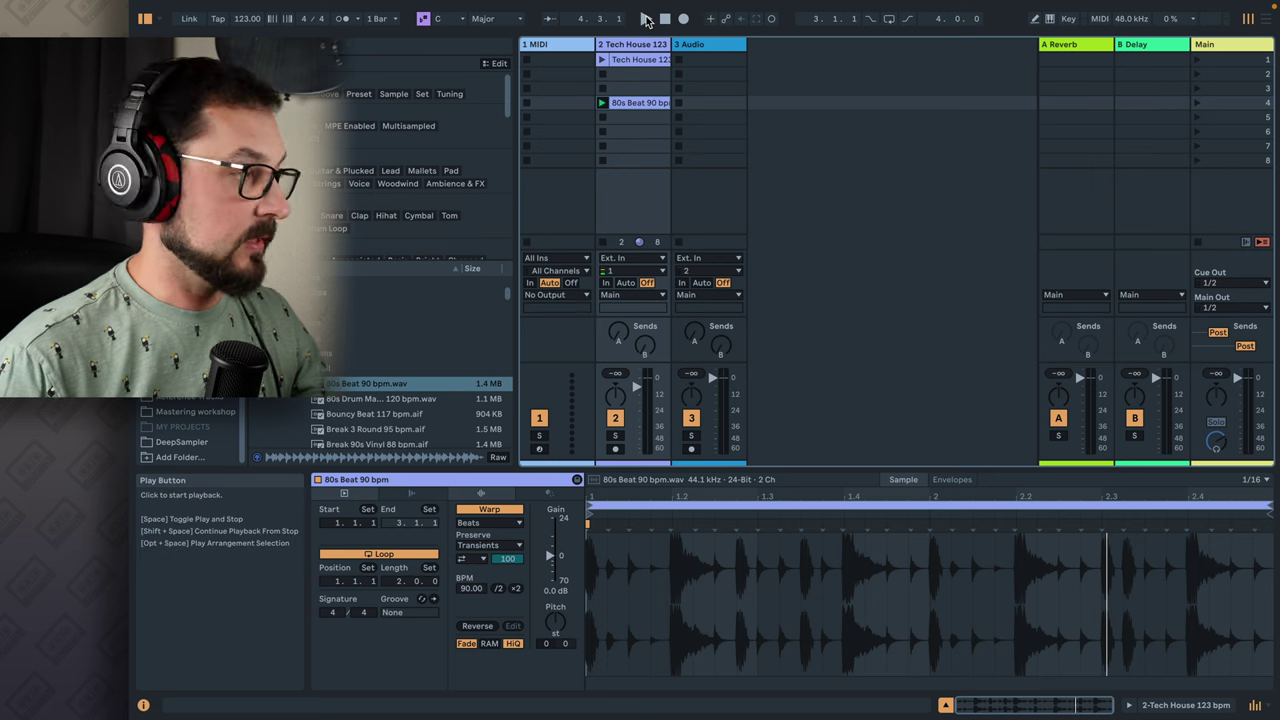
left_click(645, 20)
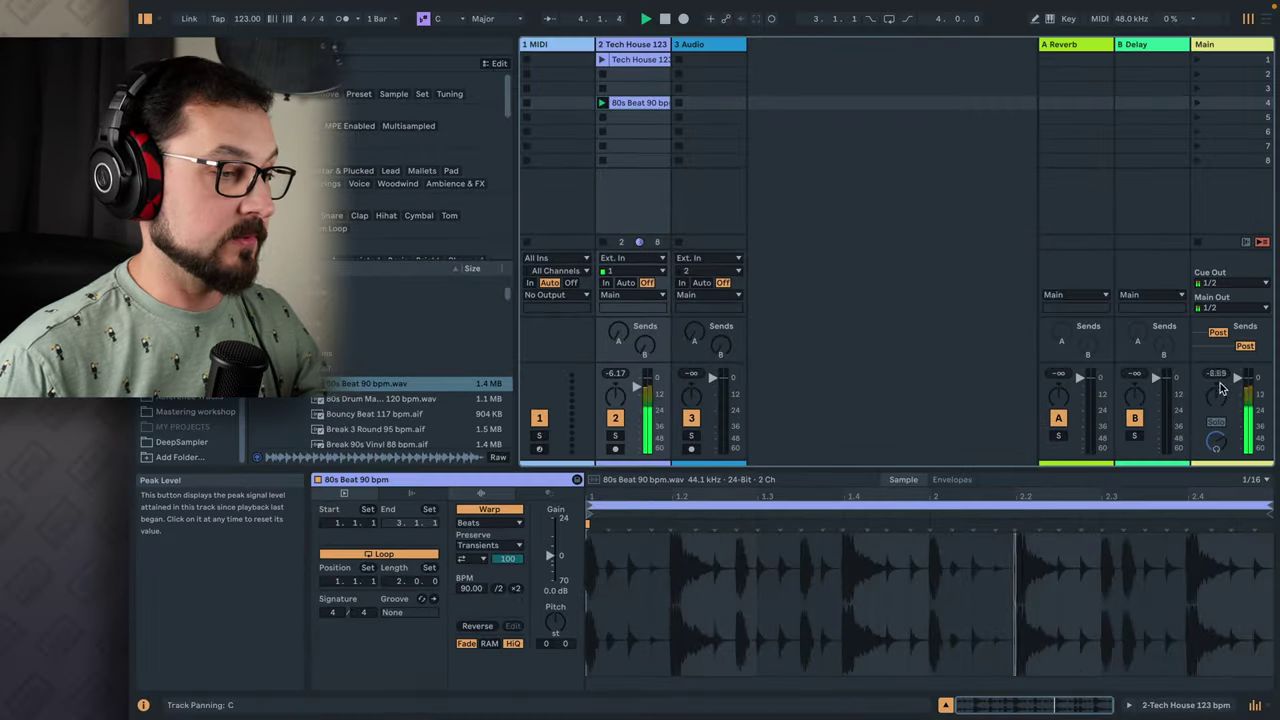
left_click(636, 62)
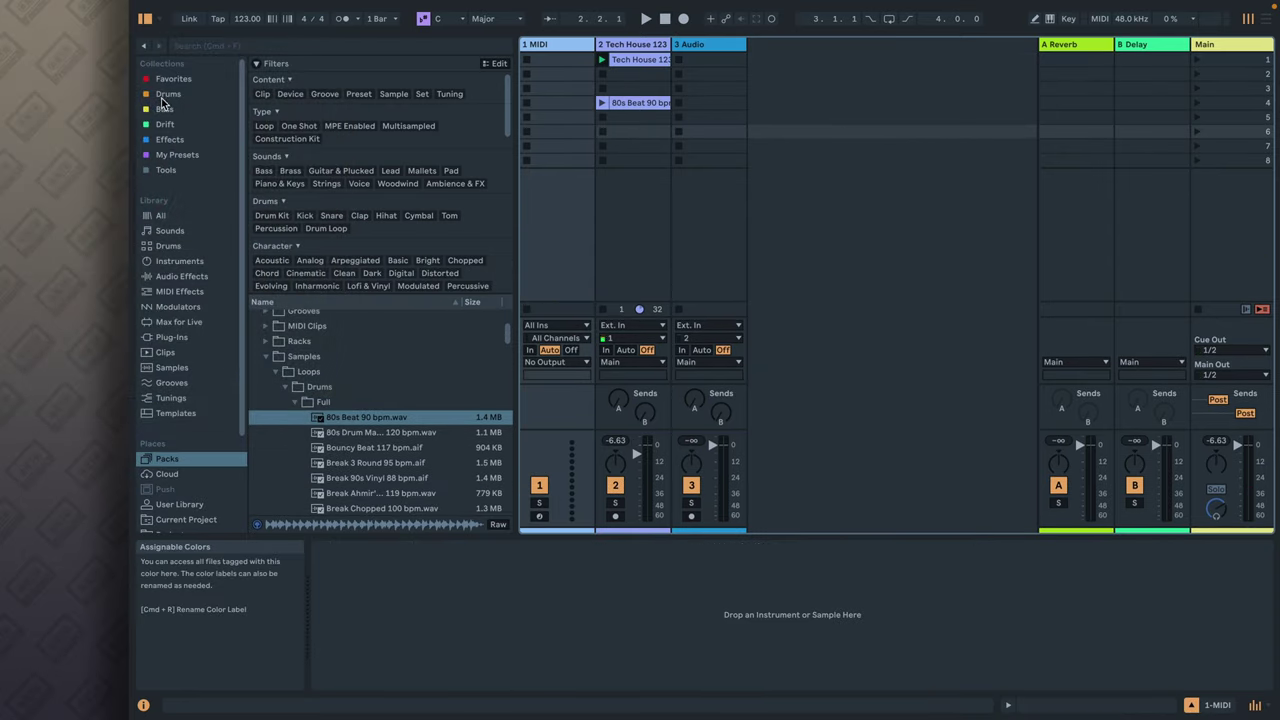
Drag 808 Core Kit.adg from the Library's Drums list onto 1 MIDI
left_click(167, 246)
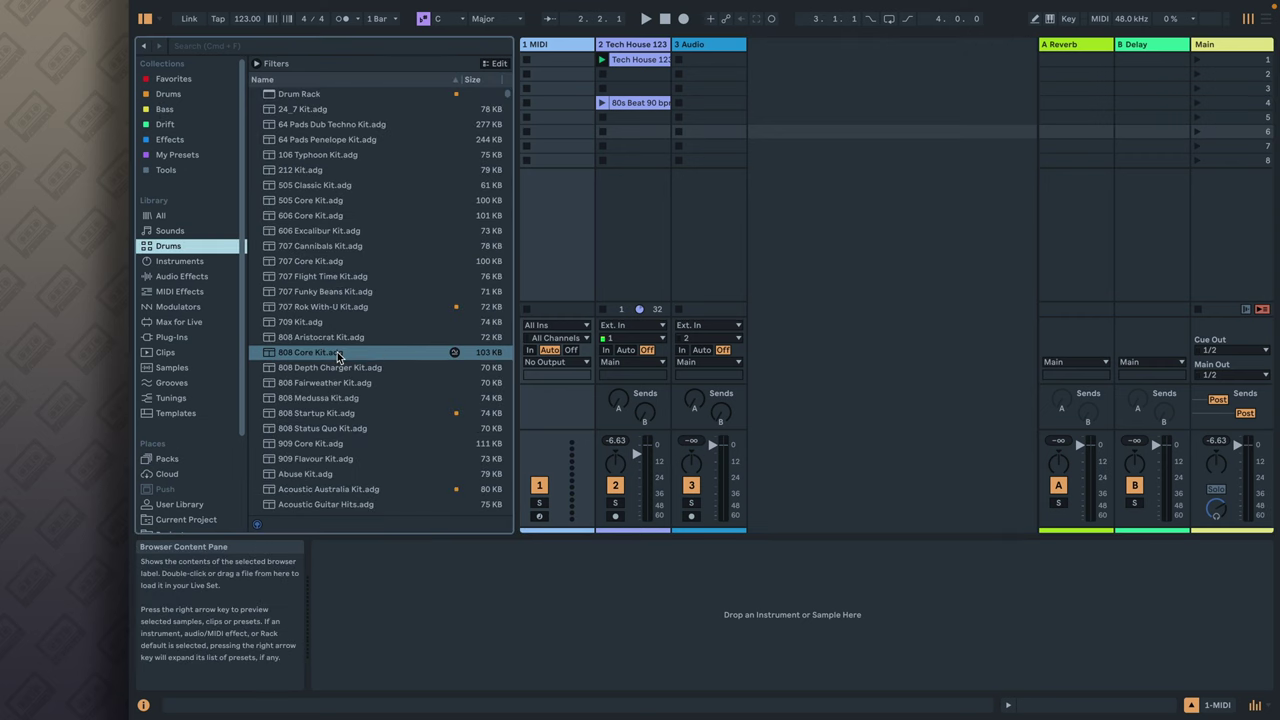
left_click_drag(322, 353, 552, 50)
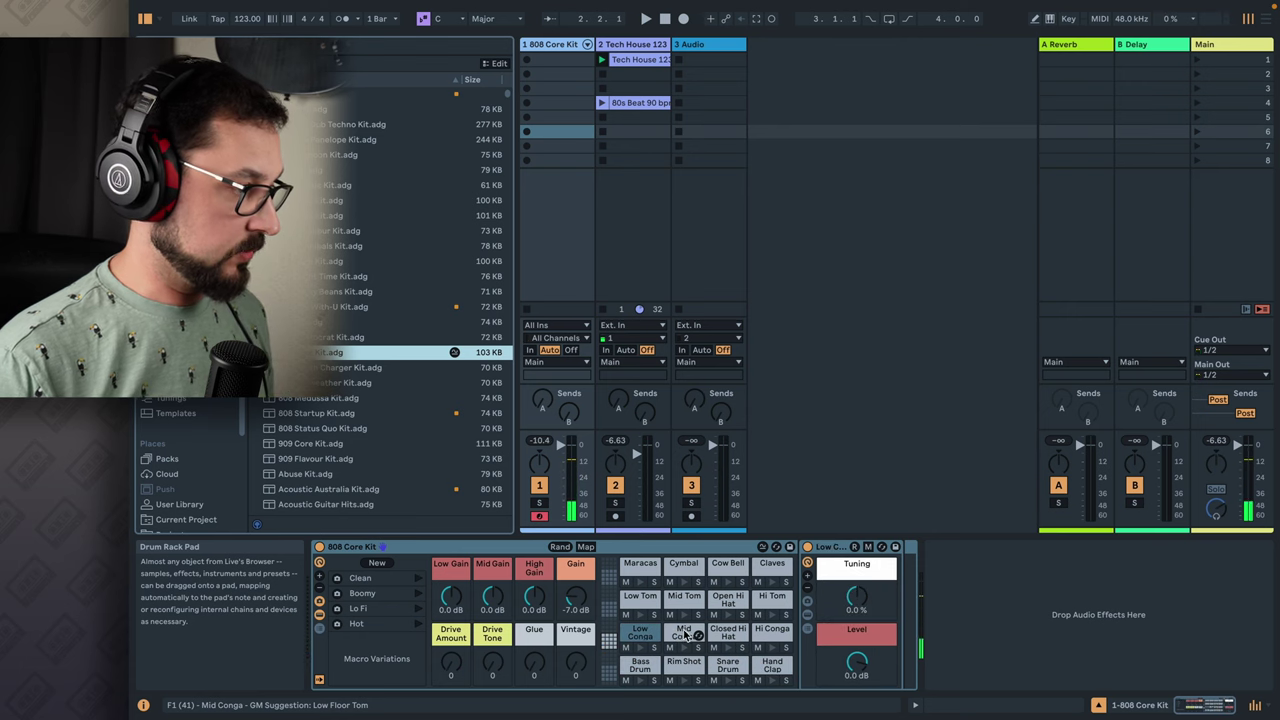
Create an empty MIDI clip in the drum track's first slot and enlarge the note editor
left_click(575, 60)
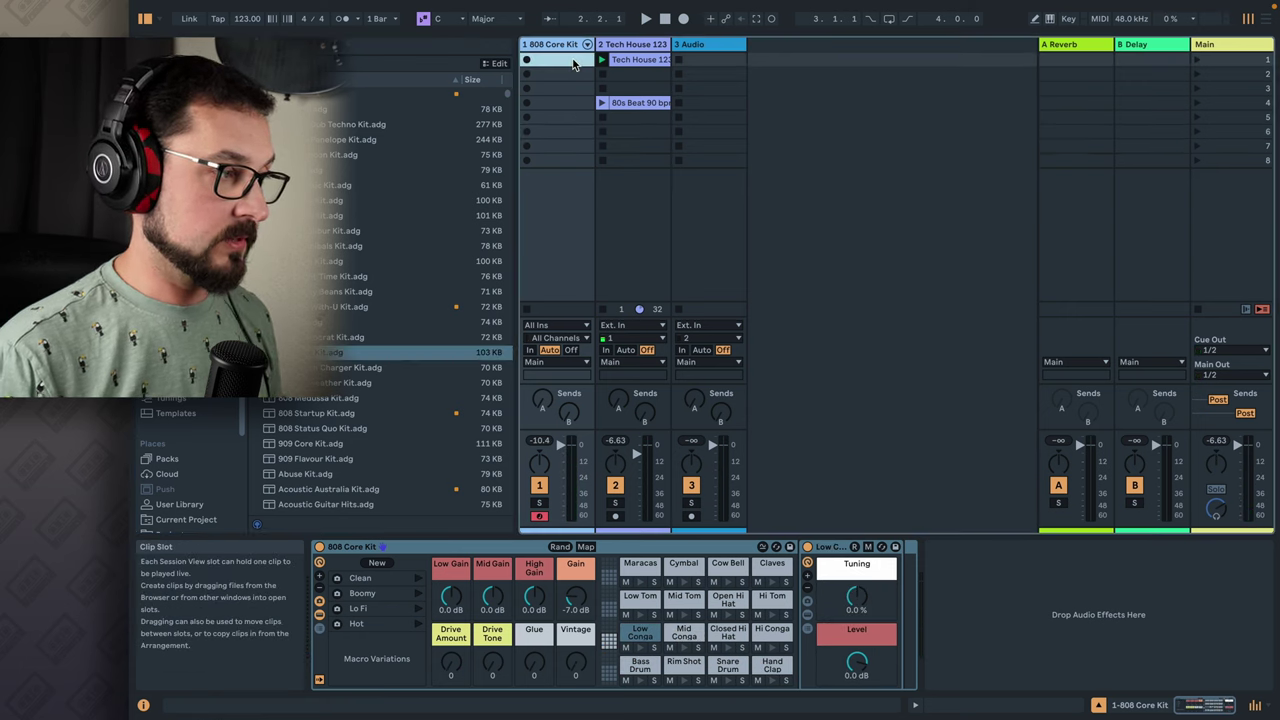
double_click(575, 62)
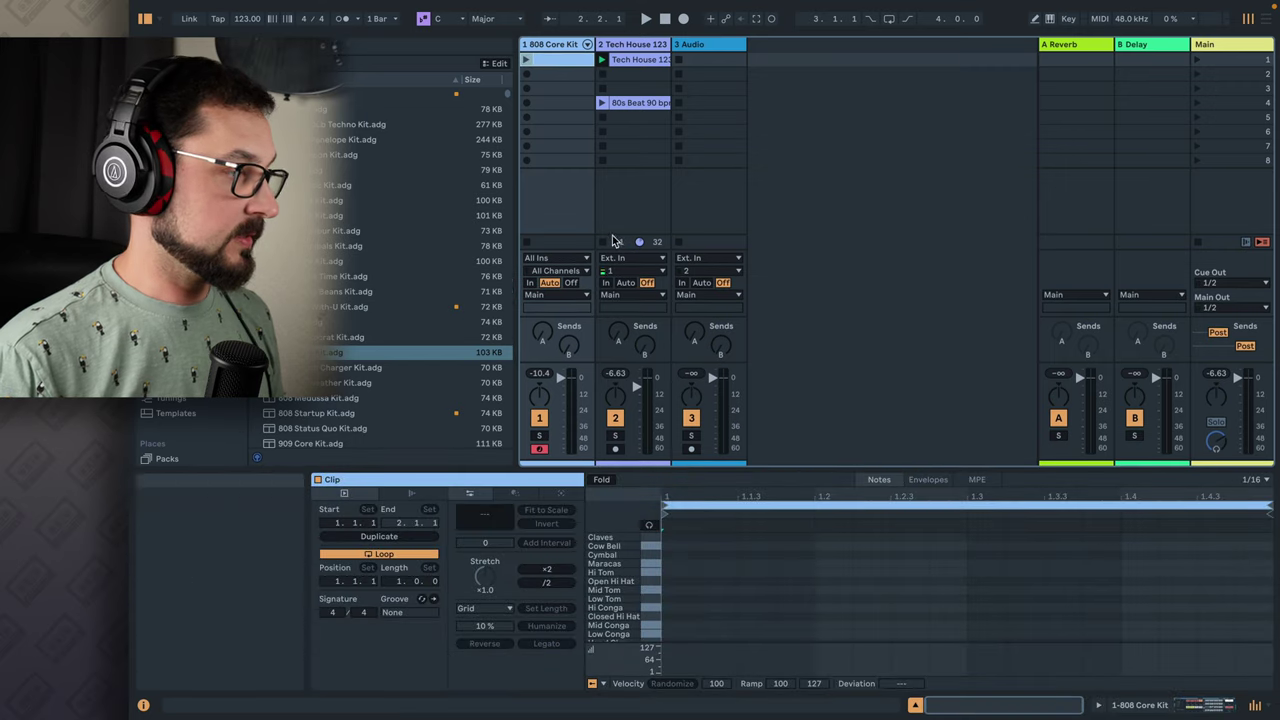
scroll(680, 590, "down", 2)
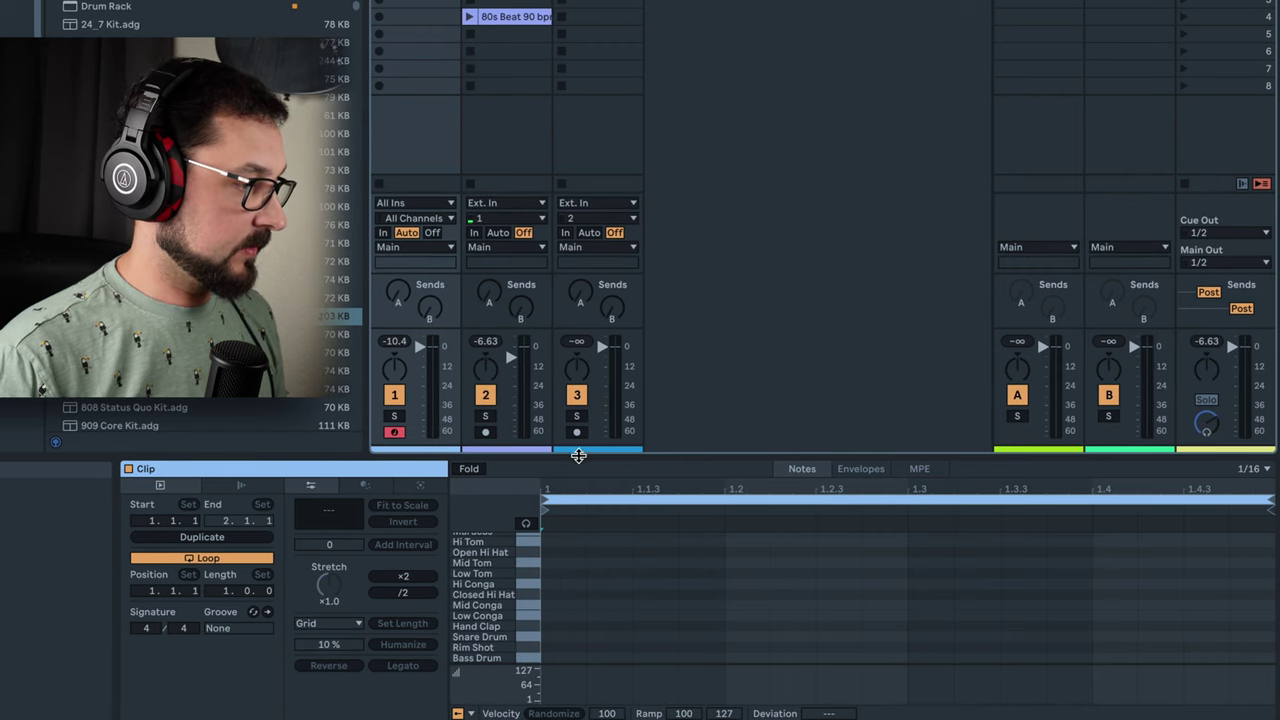
left_click_drag(574, 452, 568, 387)
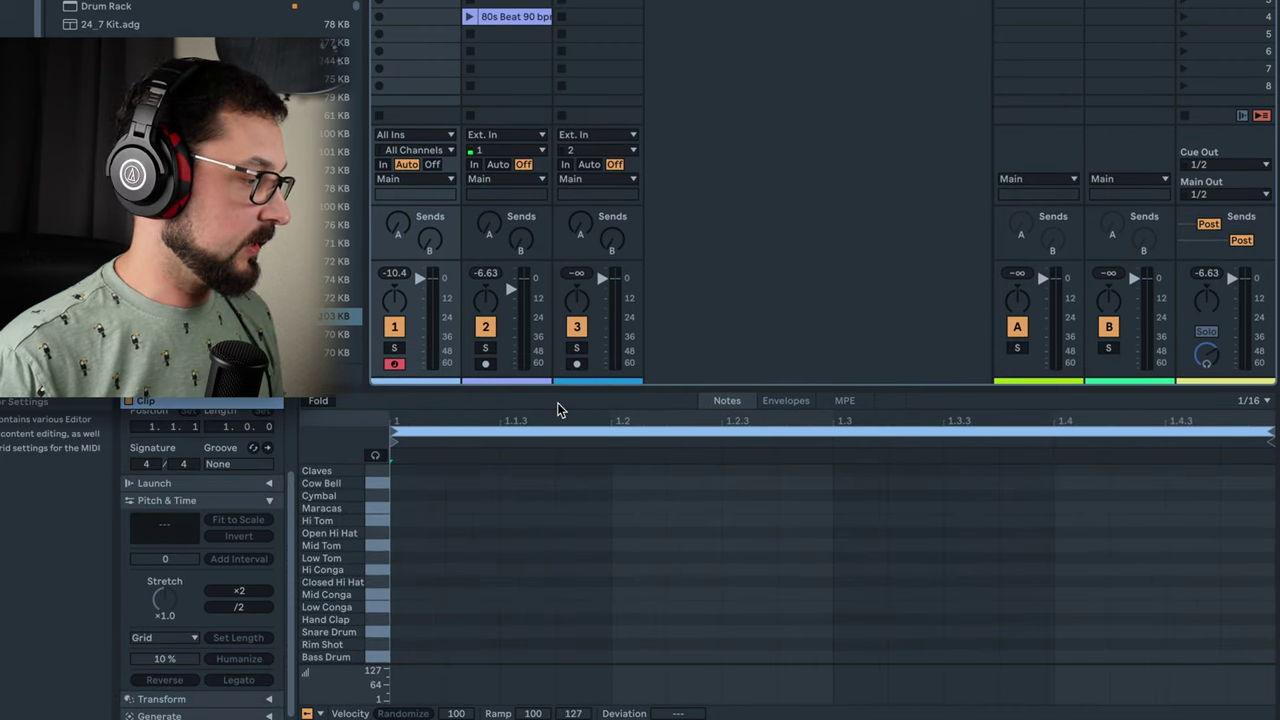
Add Bass Drum kick notes across the bar, ending on beat 4
double_click(409, 657)
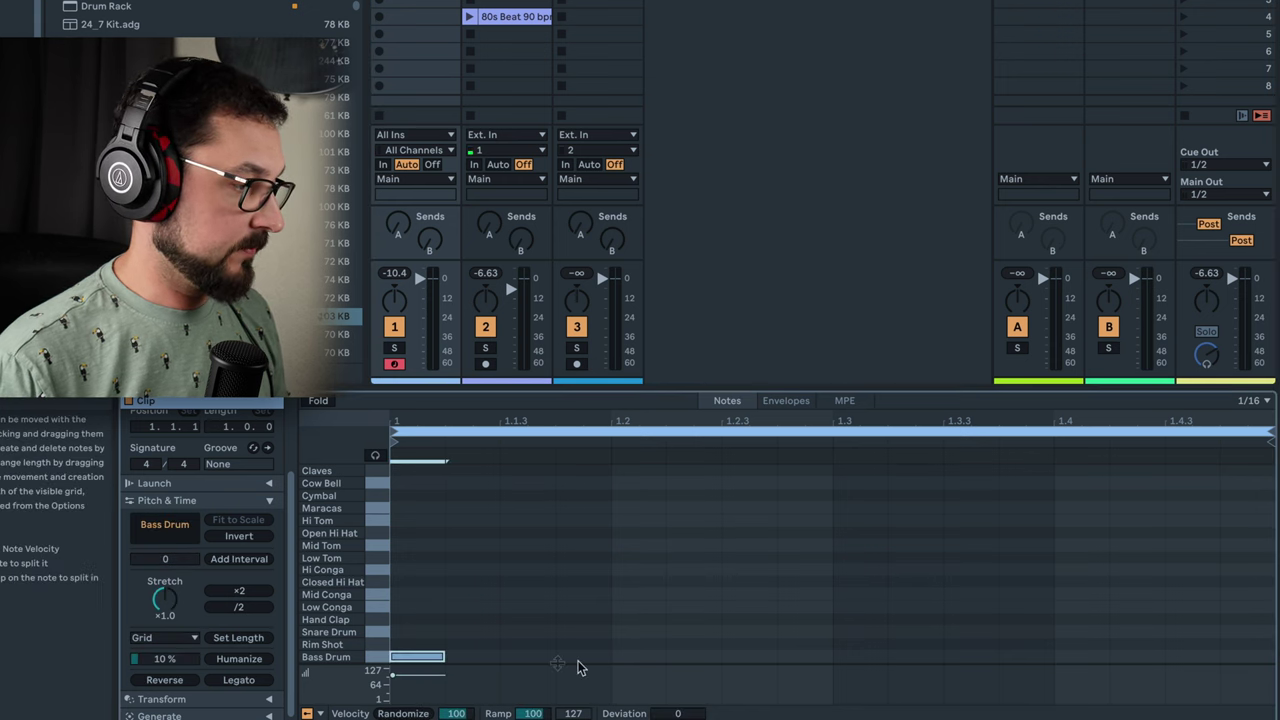
double_click(631, 657)
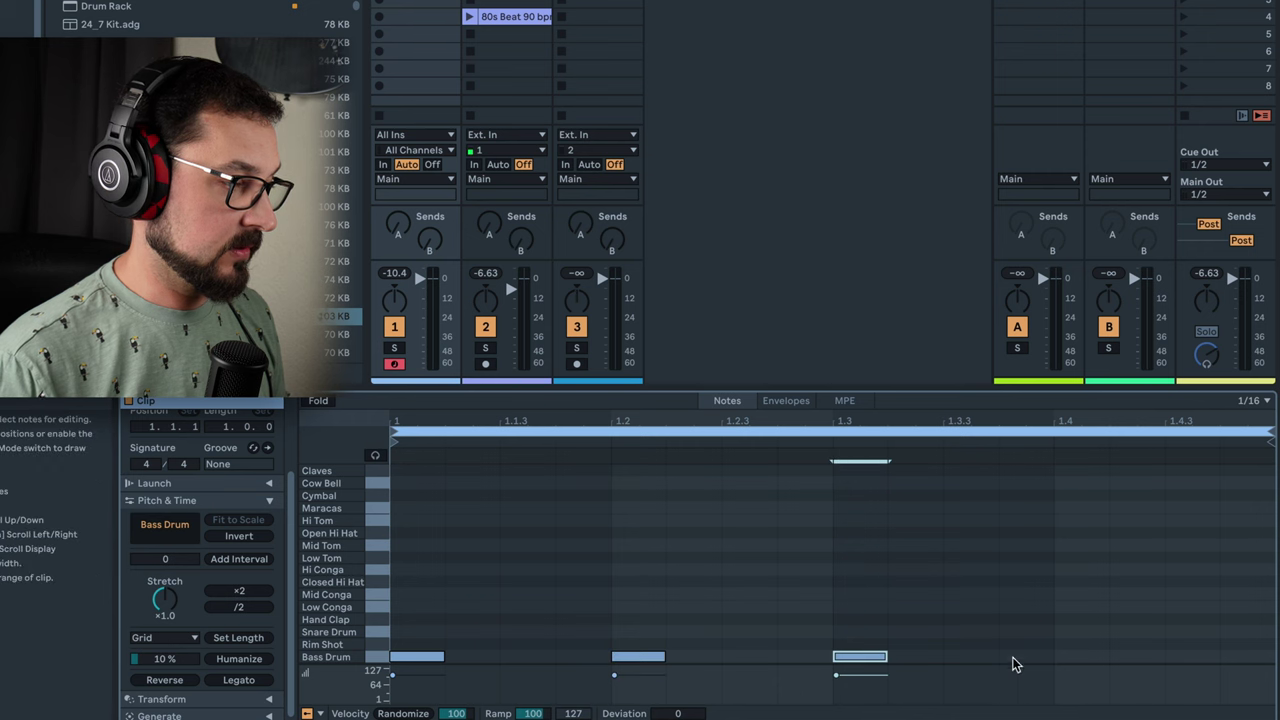
double_click(1098, 658)
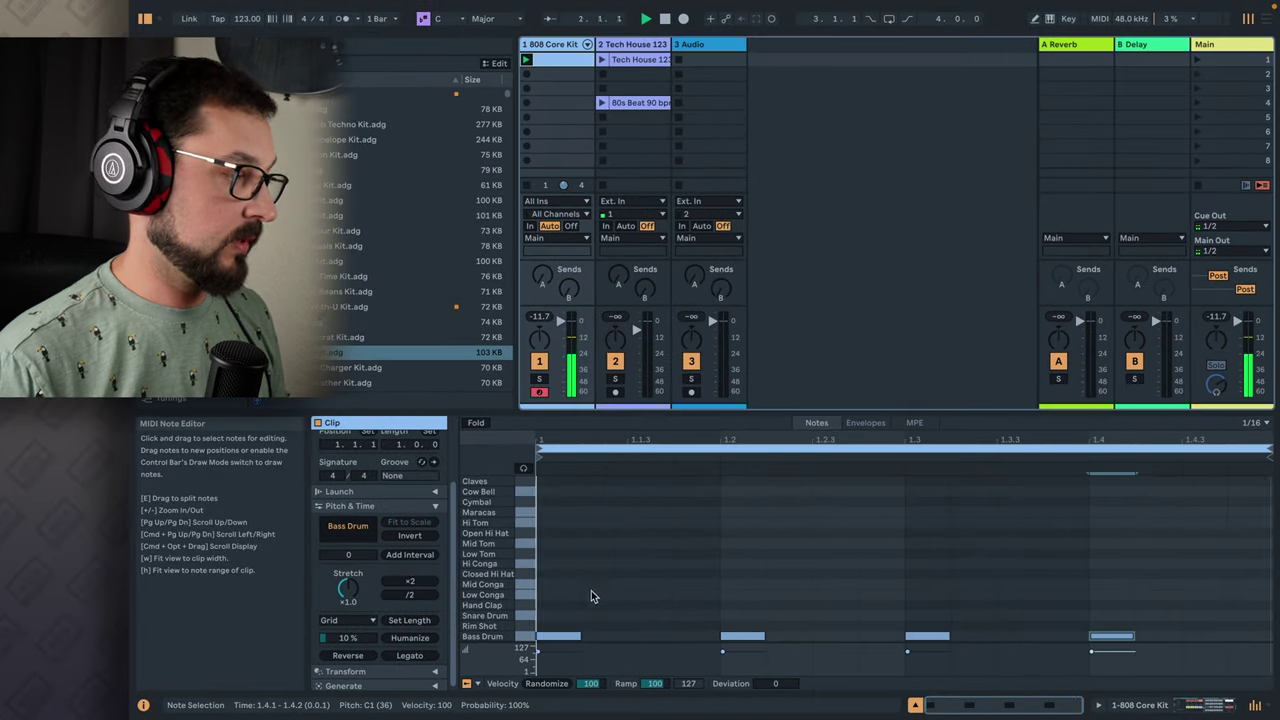
Add Snare Drum notes on beats 2 and 4, then move them to Hand Clap
double_click(742, 615)
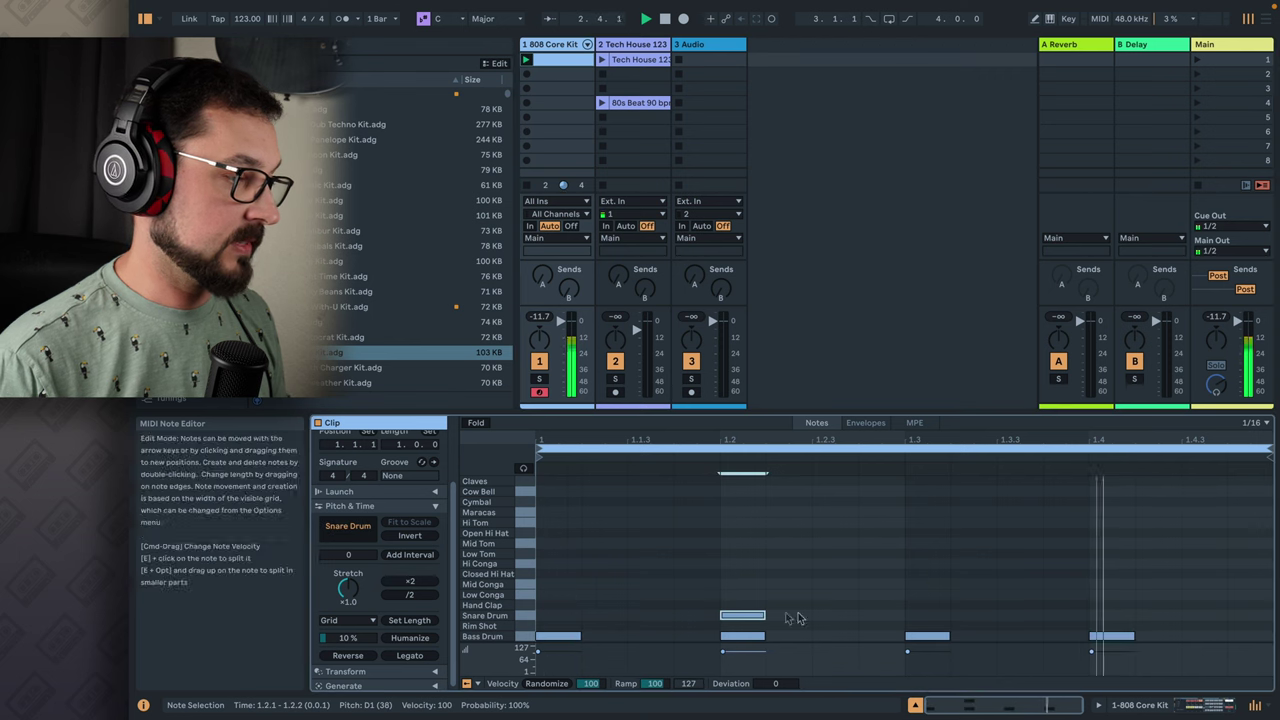
double_click(1112, 615)
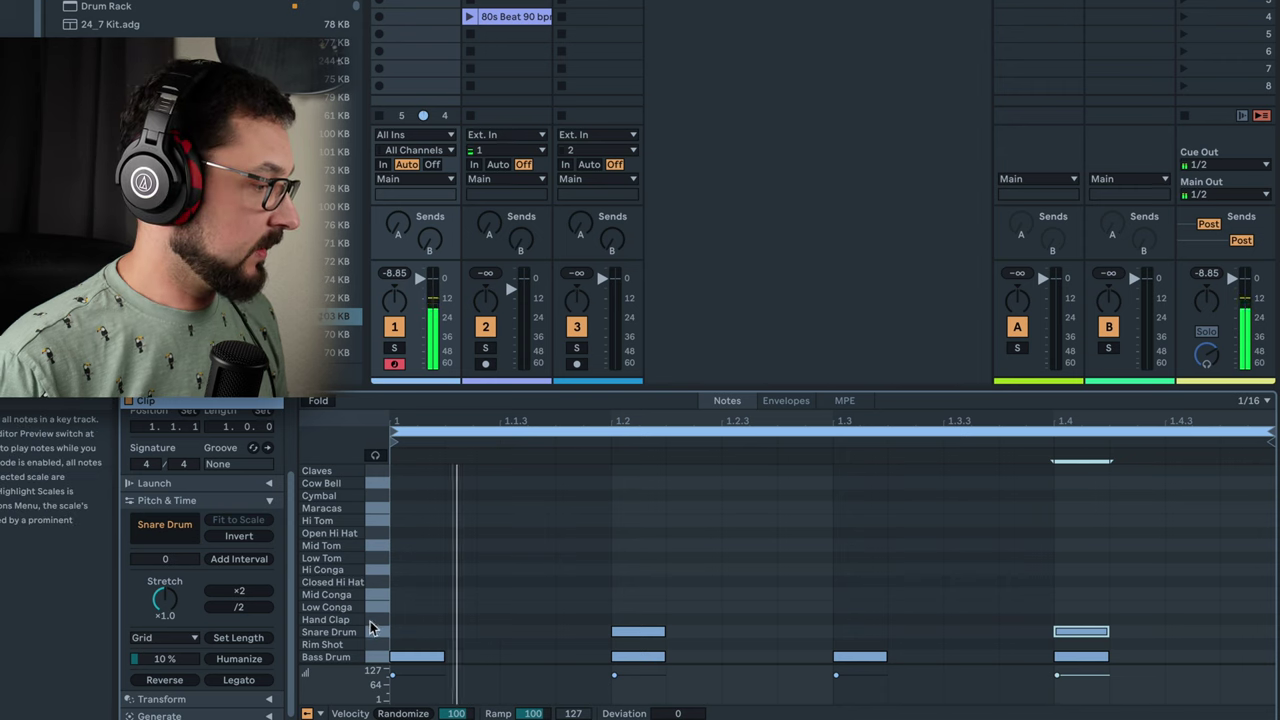
left_click(636, 634, "shift")
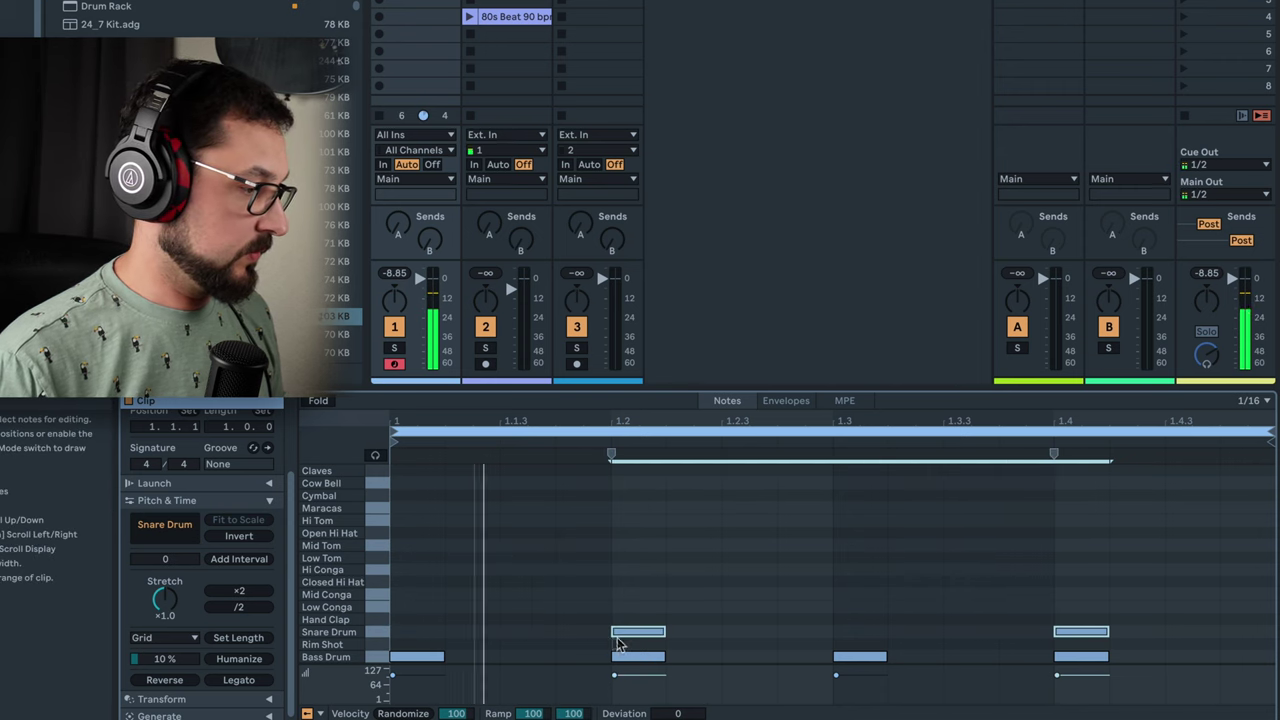
left_click_drag(636, 634, 636, 622)
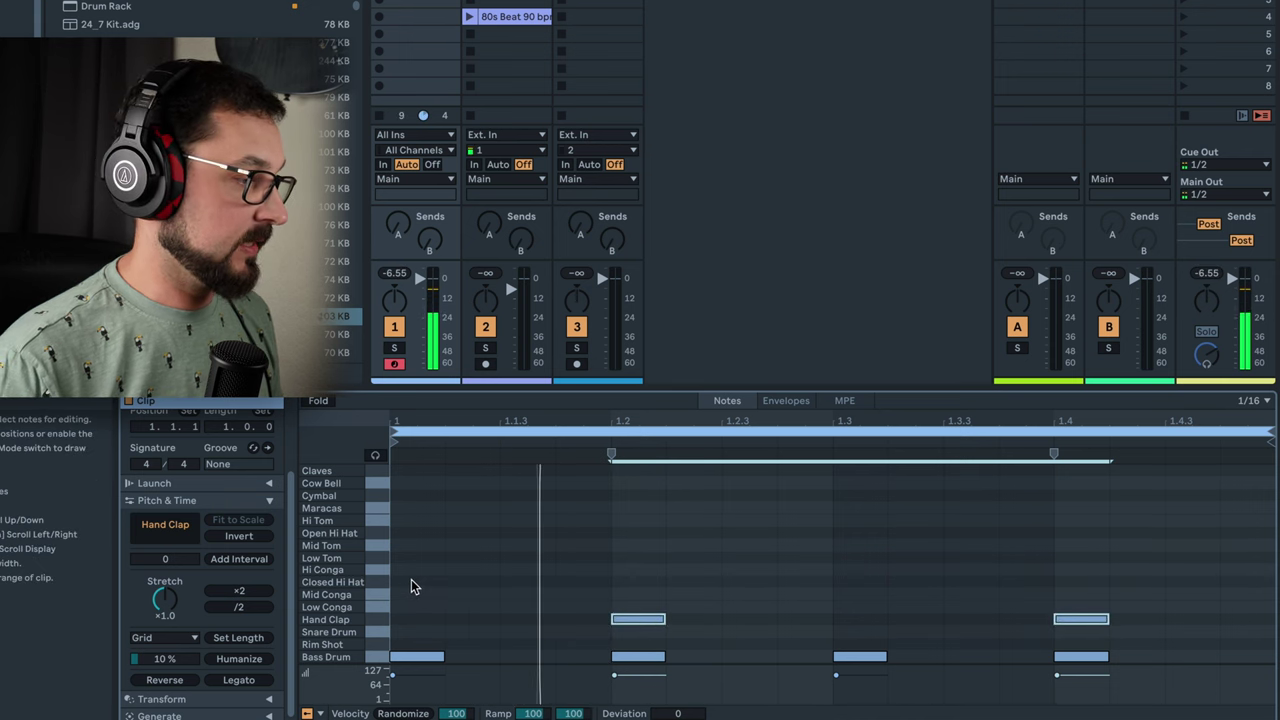
Place Closed Hi Hat notes on the off-beats 1.1.3, 1.2.3, 1.3.3 and 1.4.3
double_click(472, 582)
double_click(583, 582)
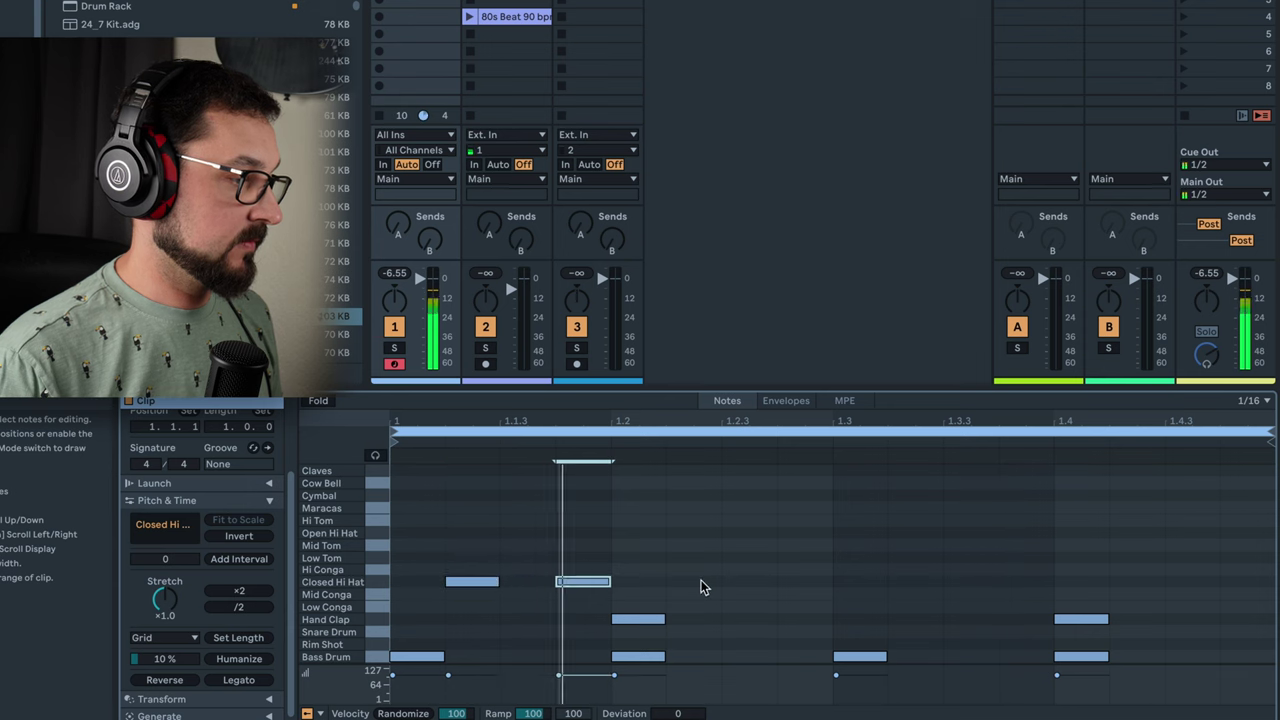
left_click(476, 586)
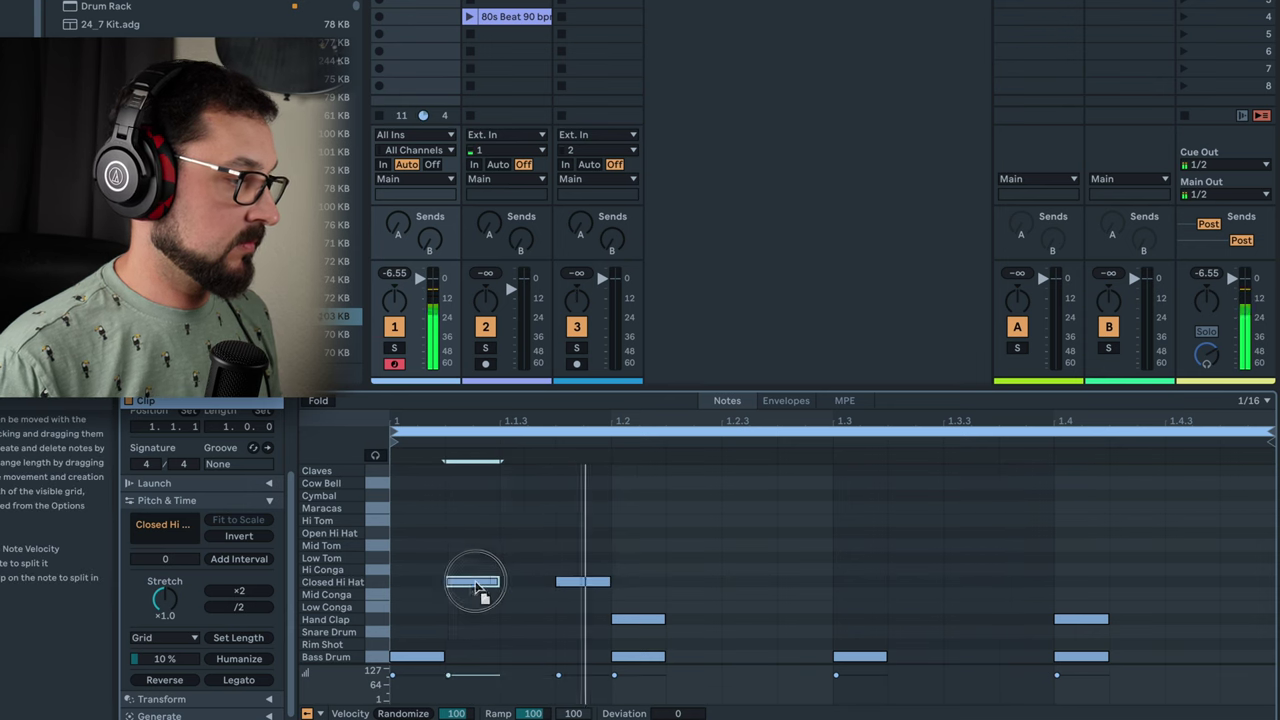
left_click_drag(476, 586, 770, 587)
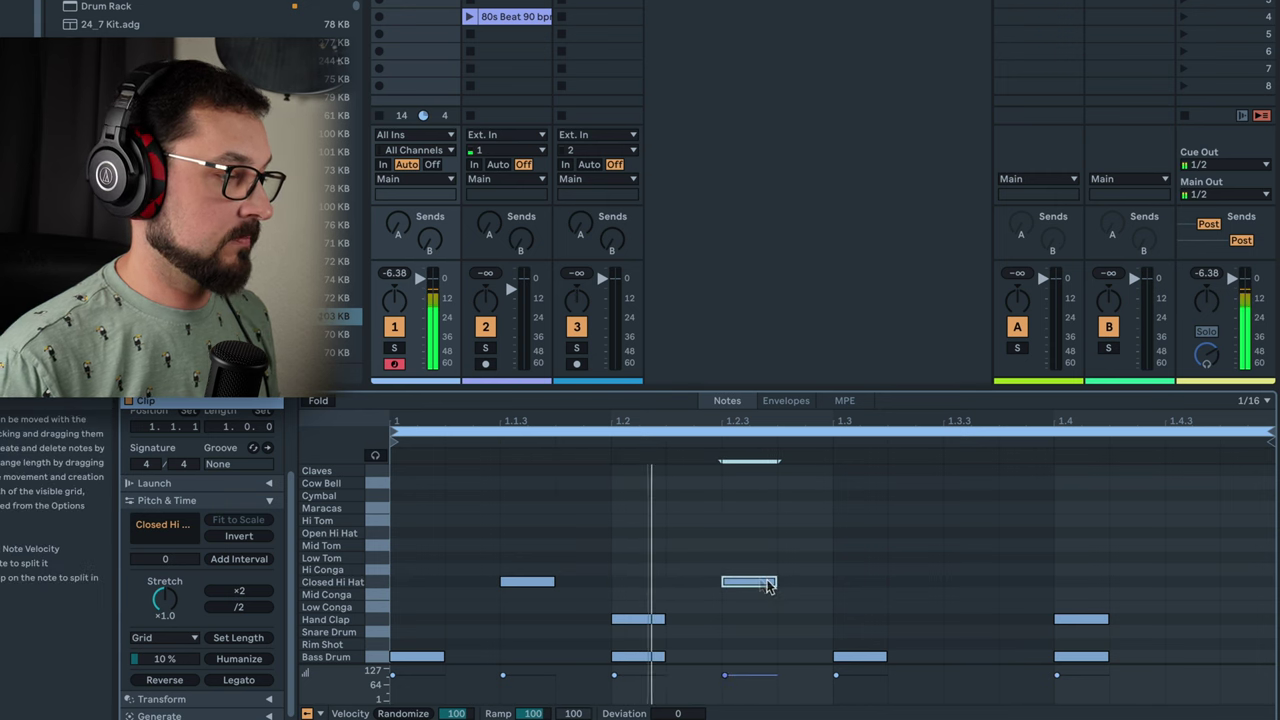
double_click(956, 584)
double_click(1198, 584)
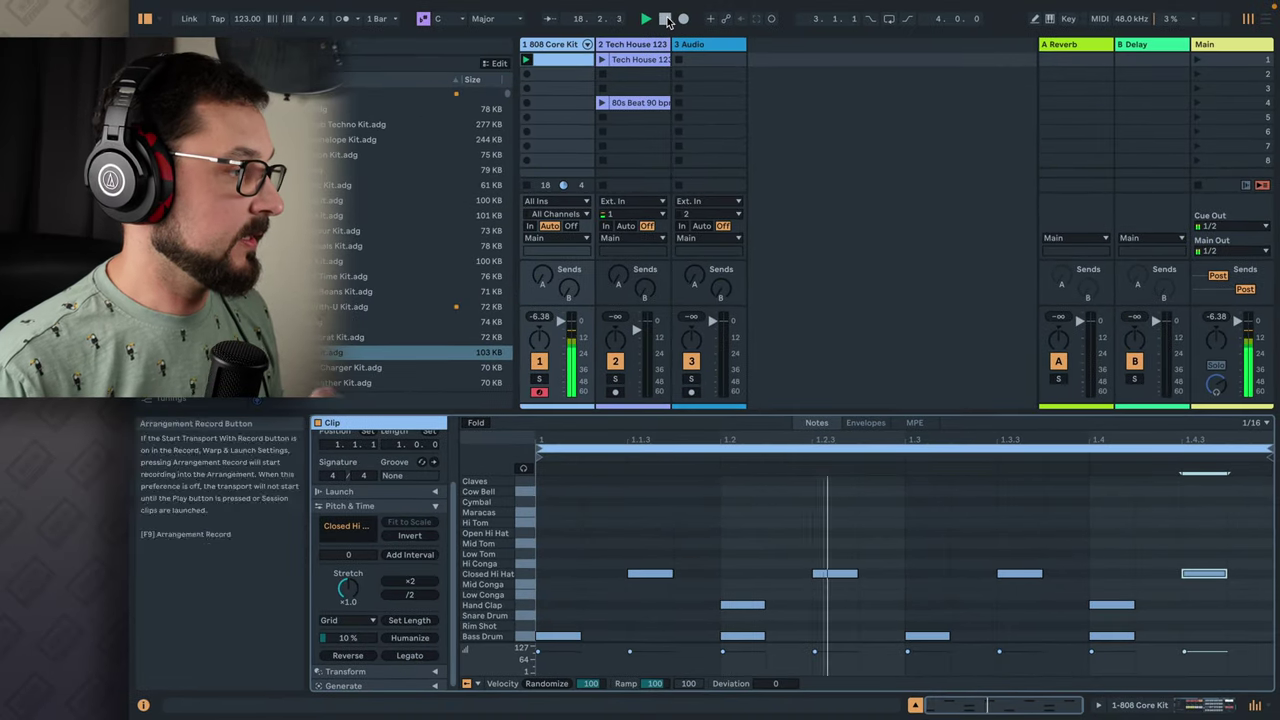
Stop playback and add Grand Piano Equal Bright Production from Favorites as a new track
key("space")
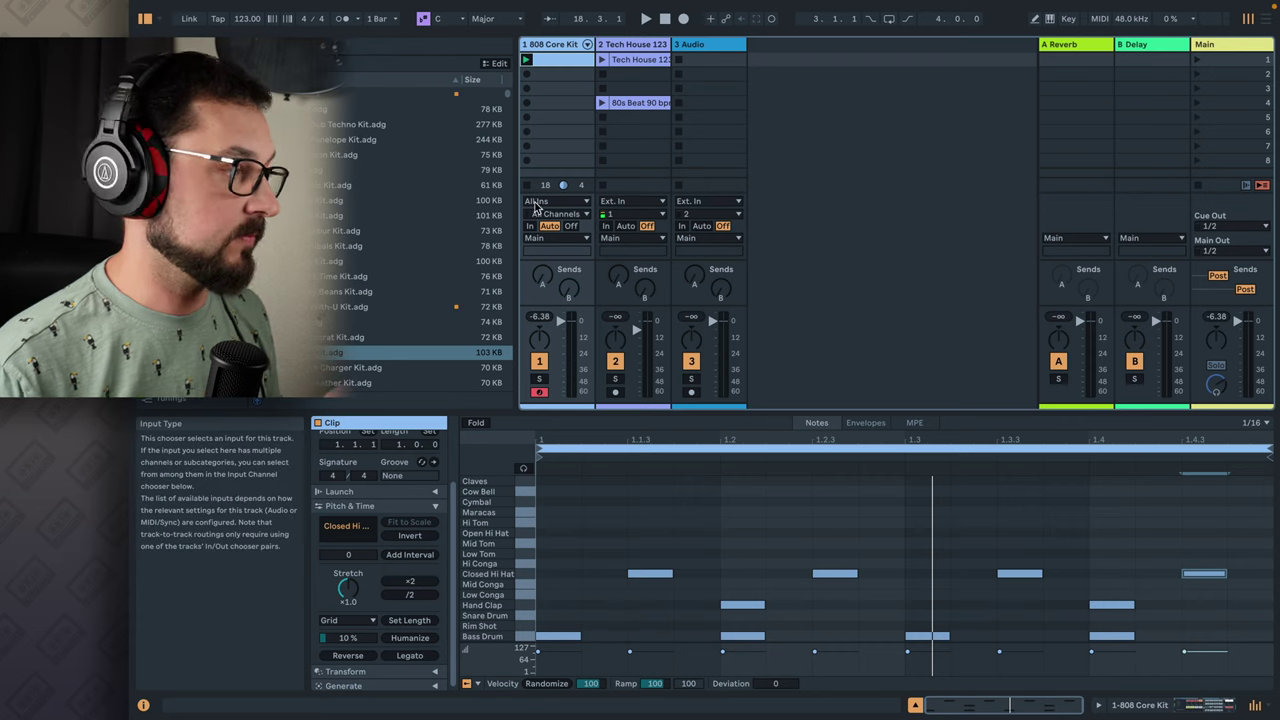
left_click(551, 163)
left_click(175, 80)
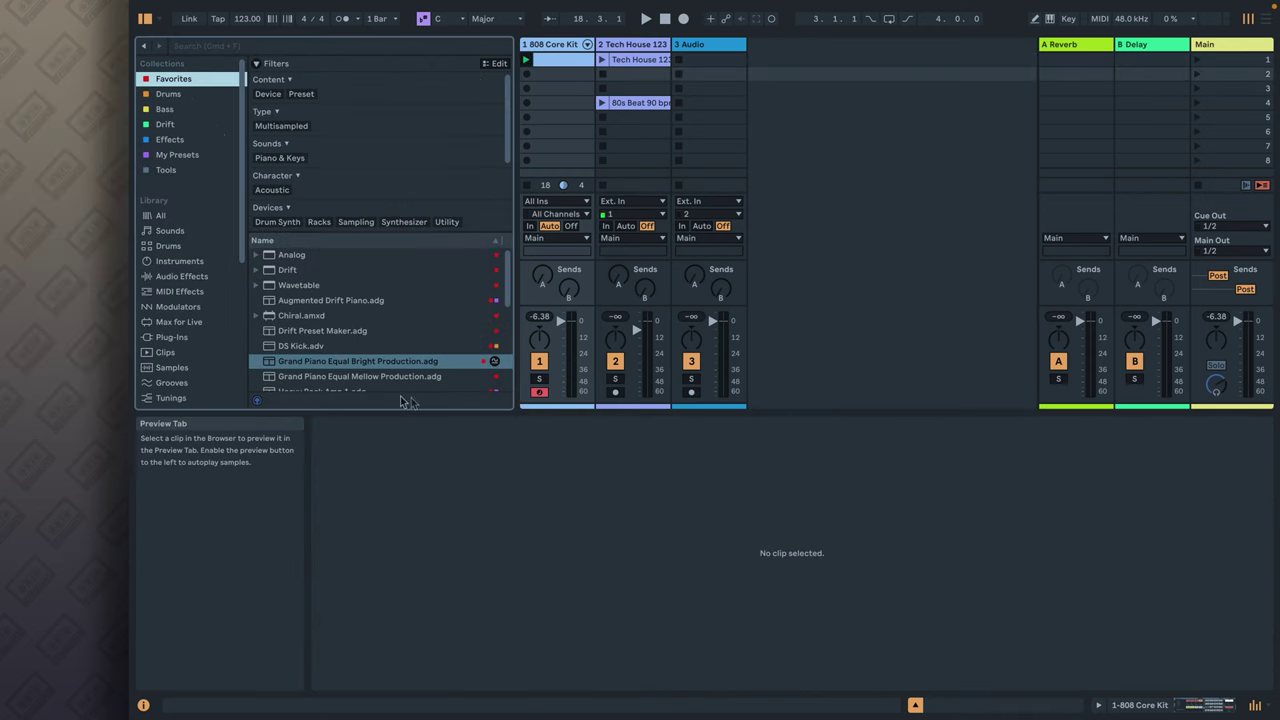
left_click(366, 362)
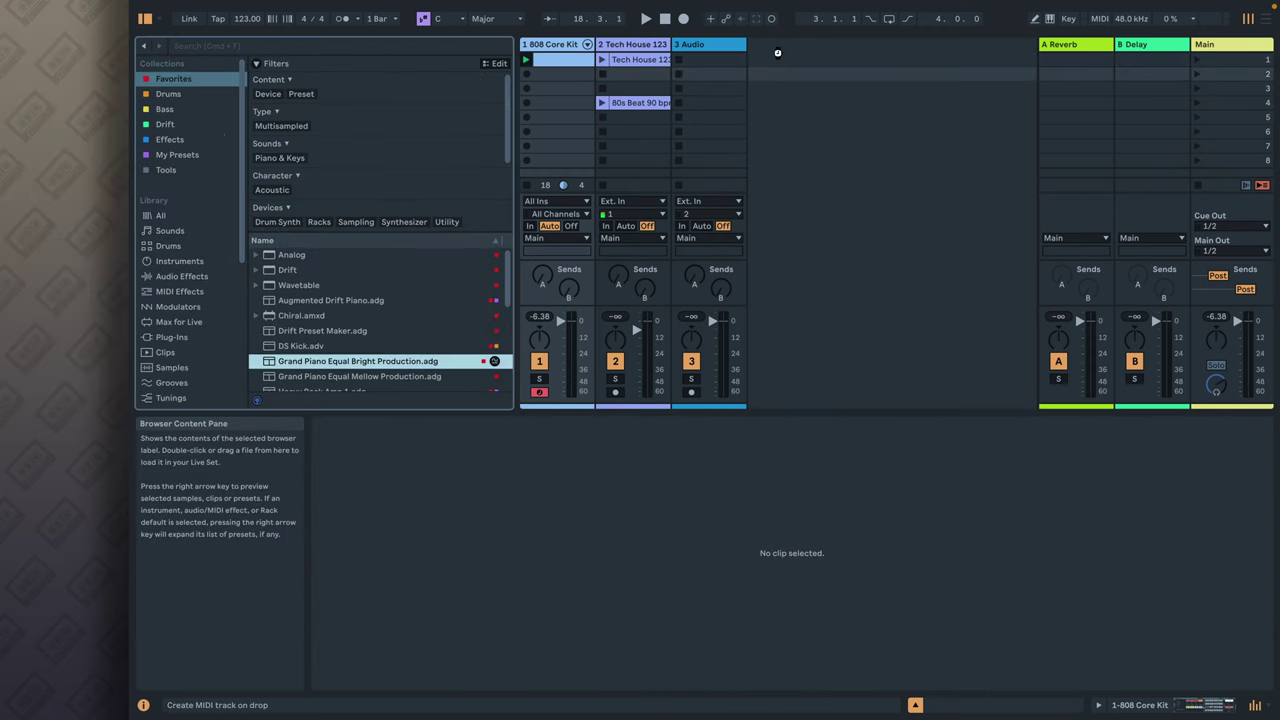
left_click_drag(778, 52, 778, 52)
left_click(569, 64)
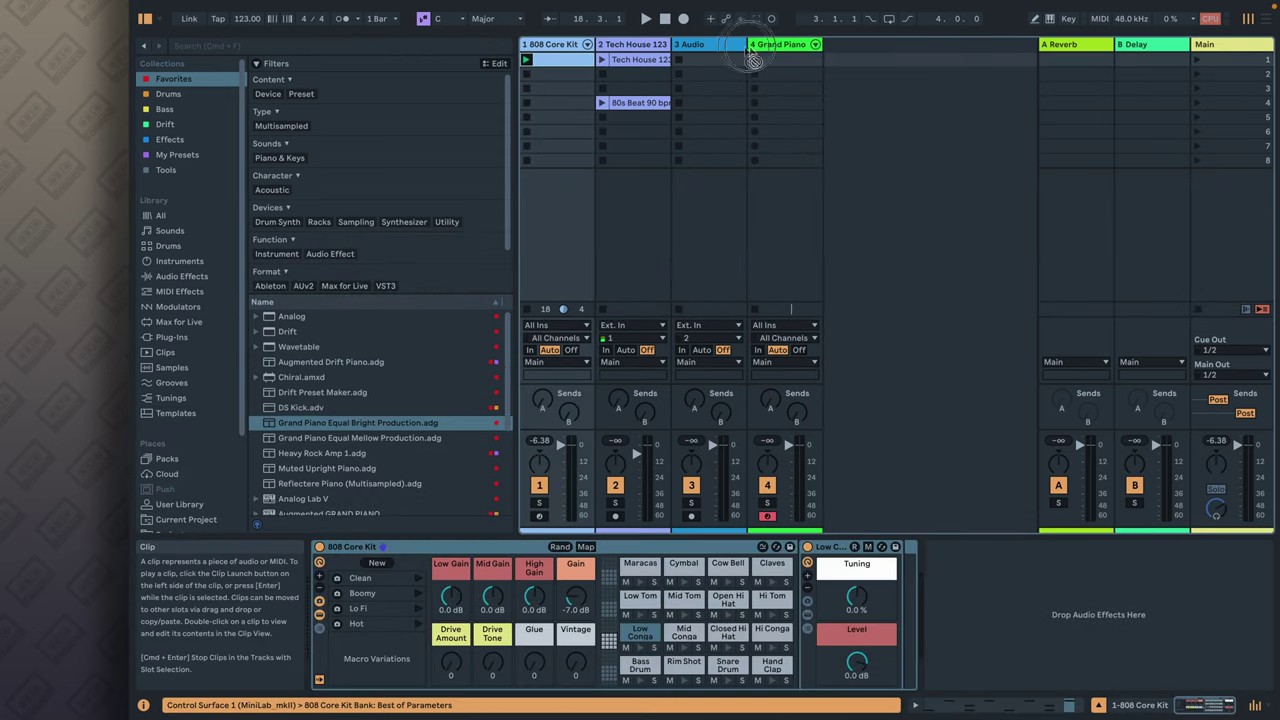
Record a C1, D#1, F#1 piano clip in slot 1, zoom its notes and play it
left_click(783, 62)
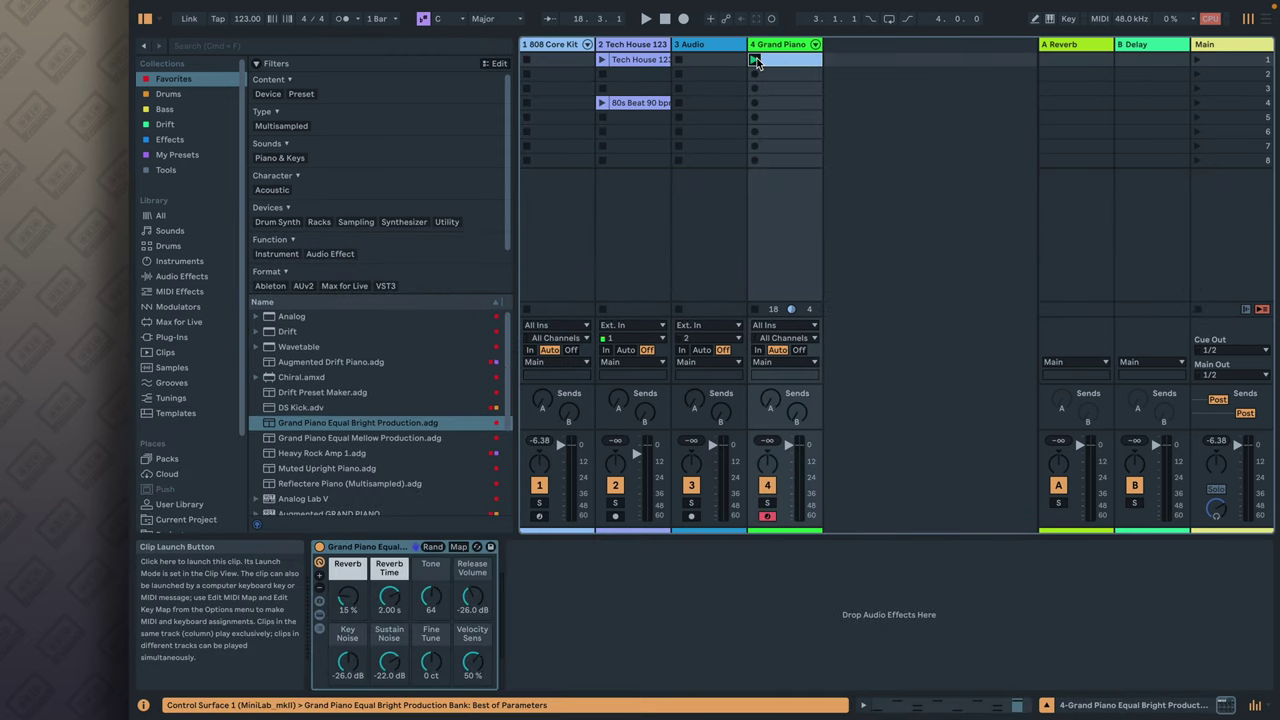
left_click(757, 62)
double_click(766, 62)
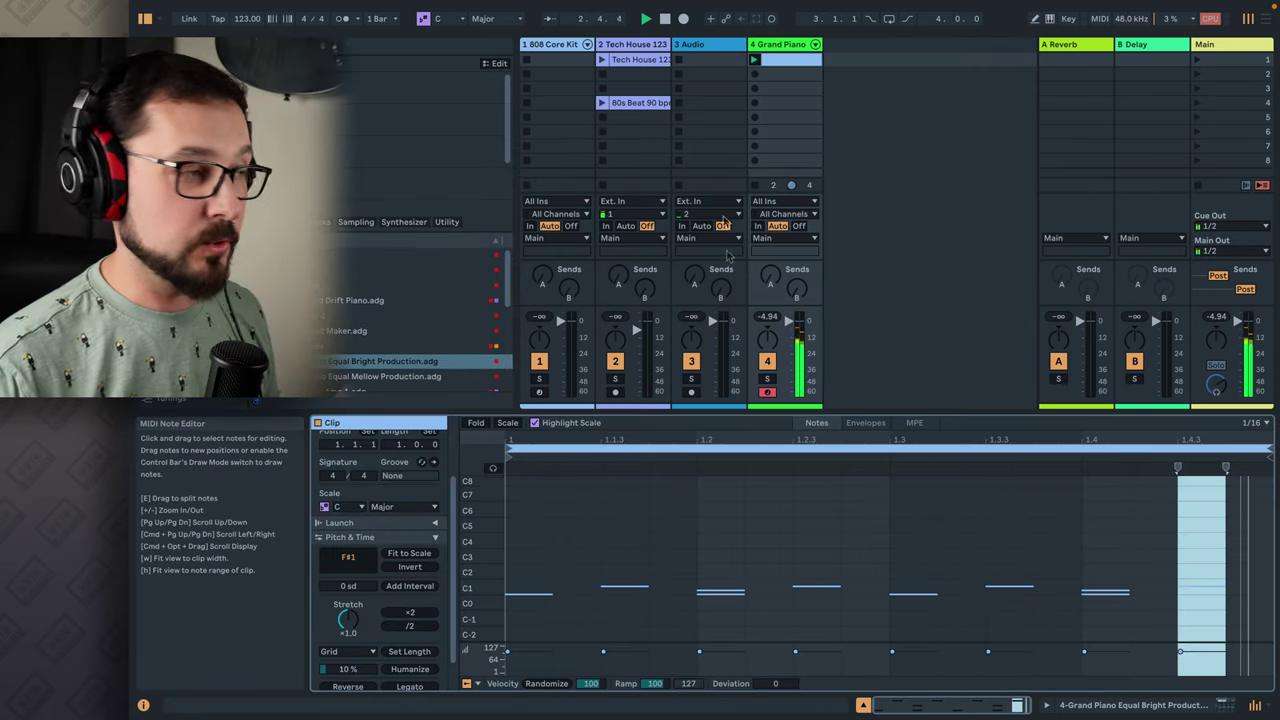
left_click(664, 19)
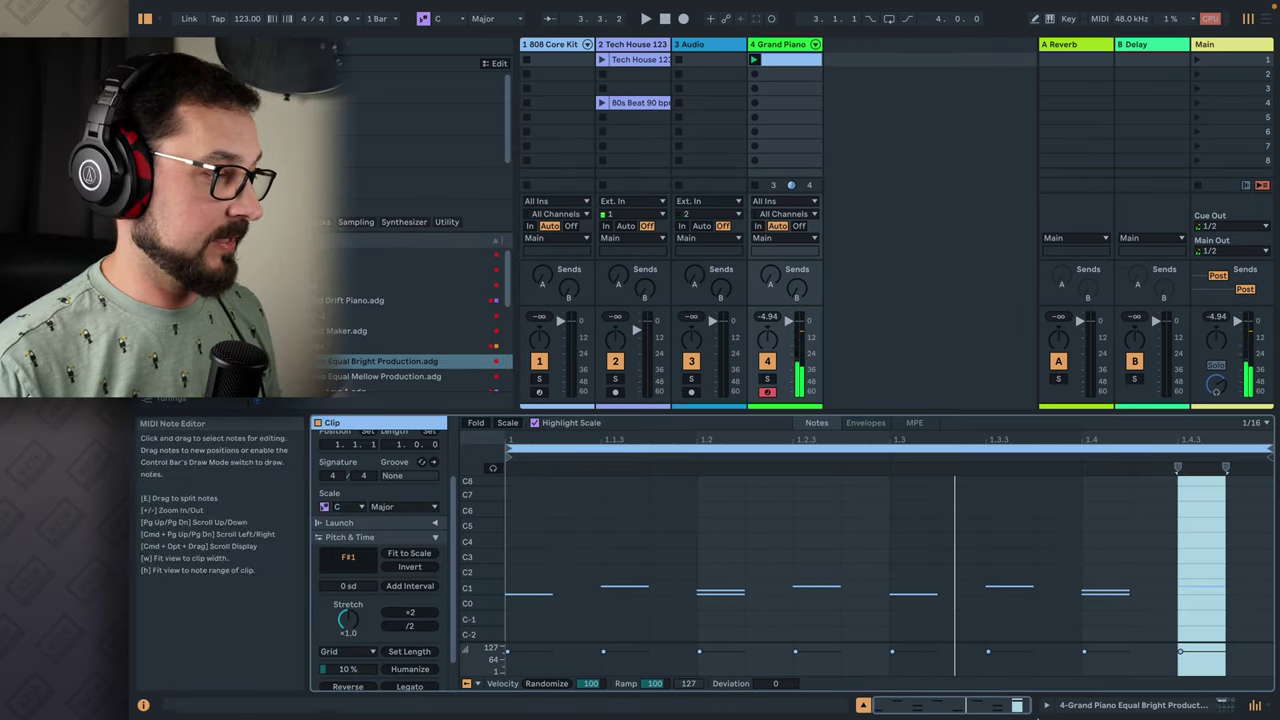
left_click_drag(470, 560, 497, 585)
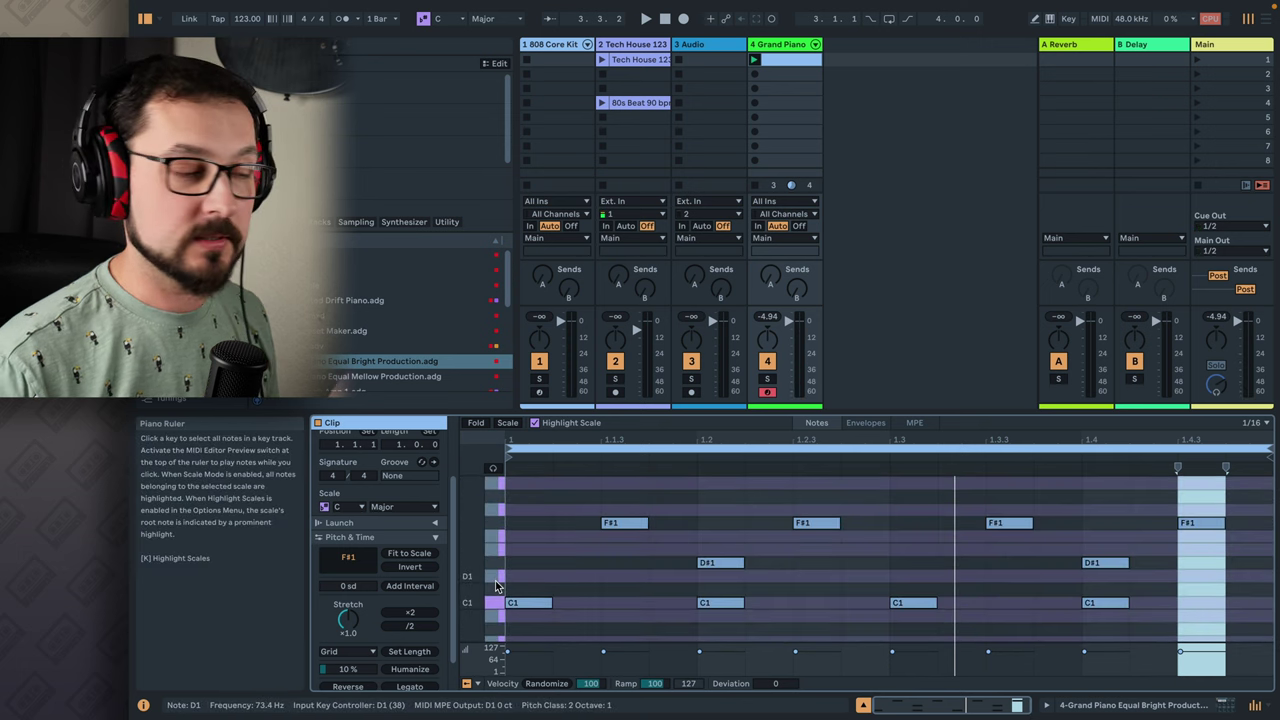
key("space")
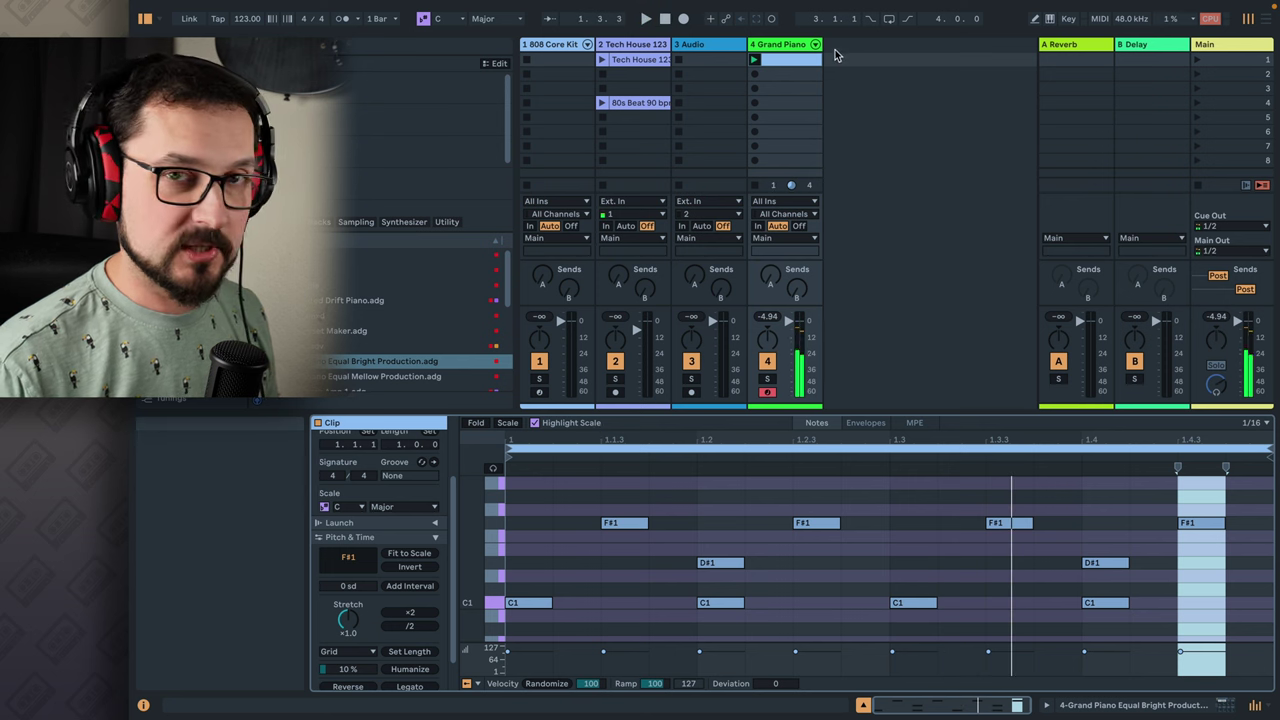
left_click(567, 63)
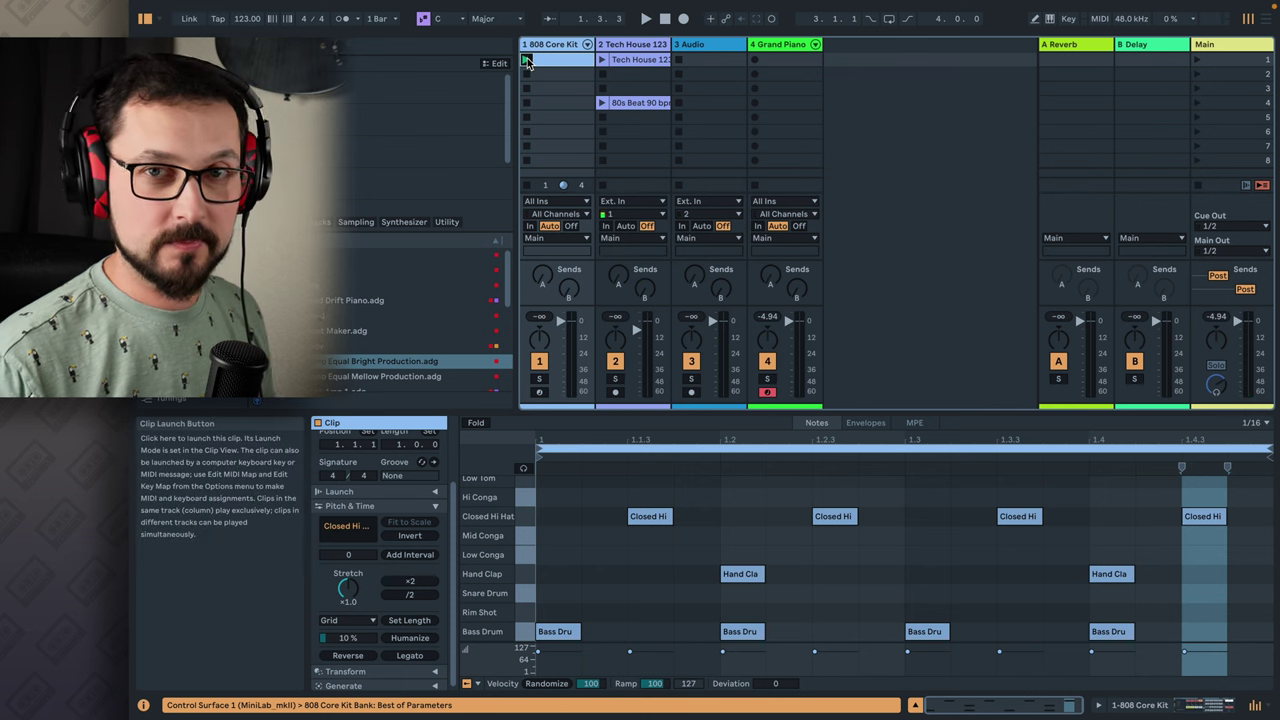
Duplicate the 808 Core Kit drum clip into the second slot with Ctrl+D and show the copy
left_click(528, 62)
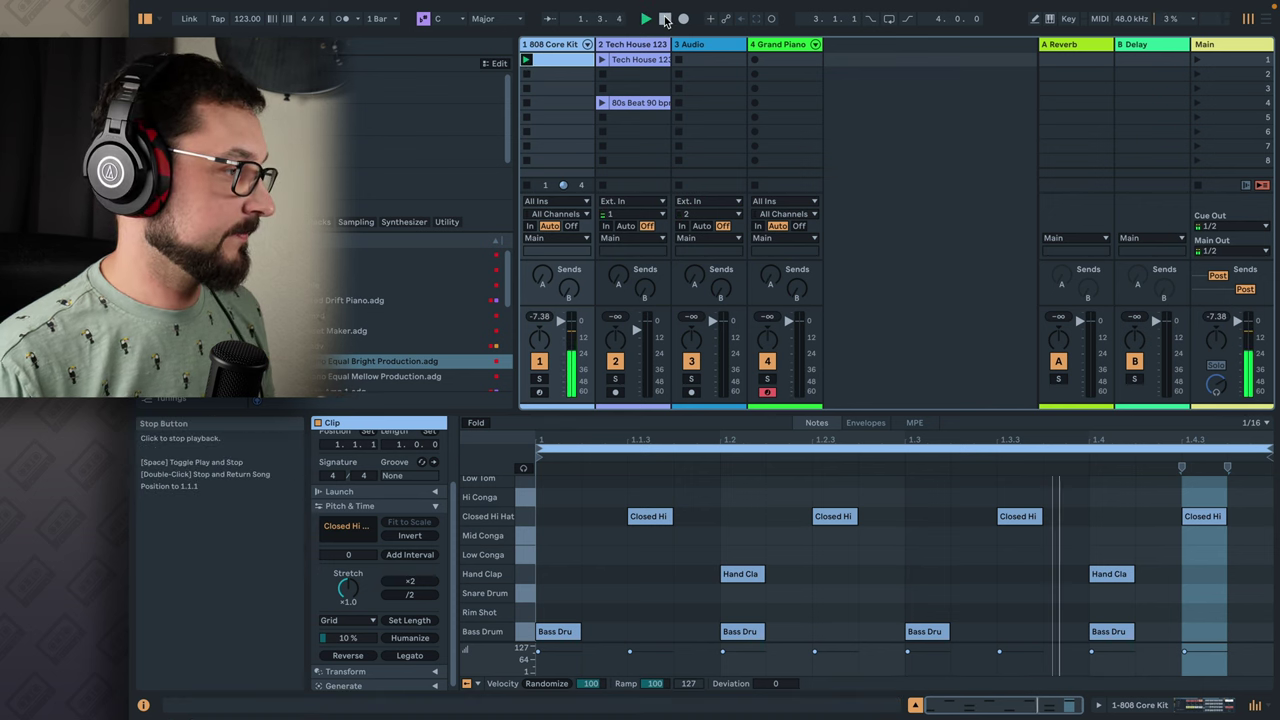
left_click(665, 19)
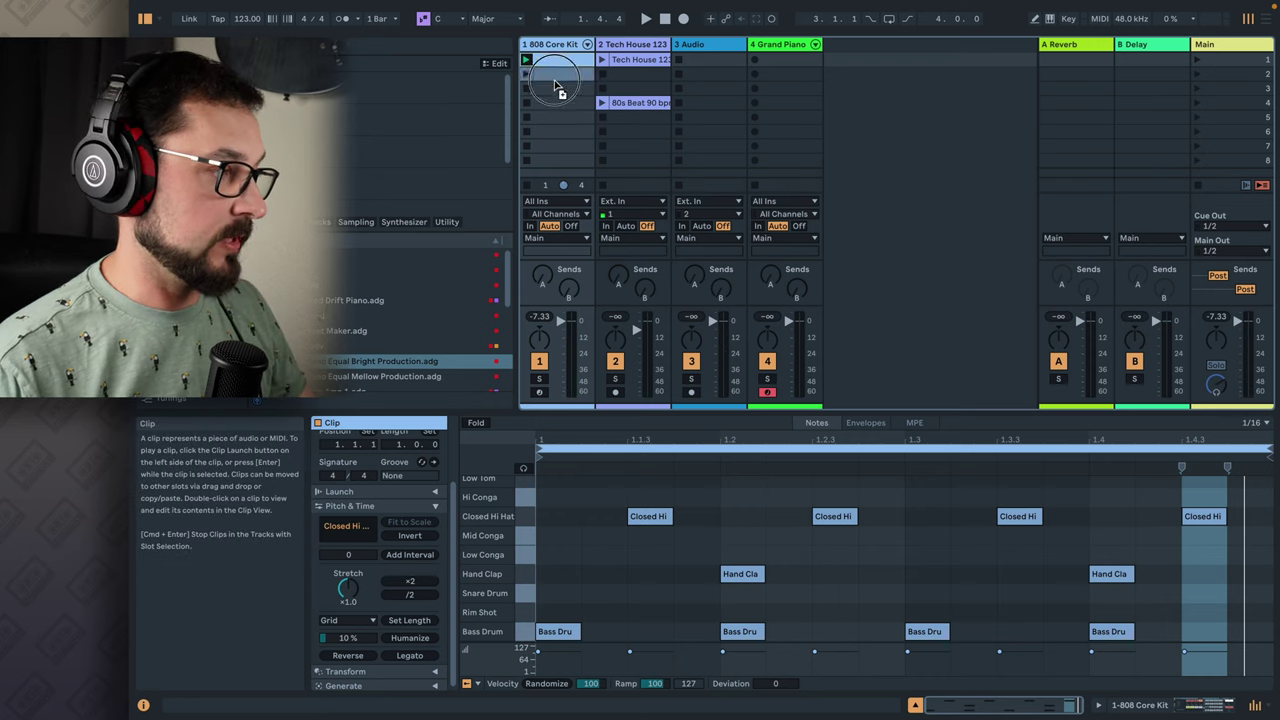
left_click_drag(560, 88, 557, 85)
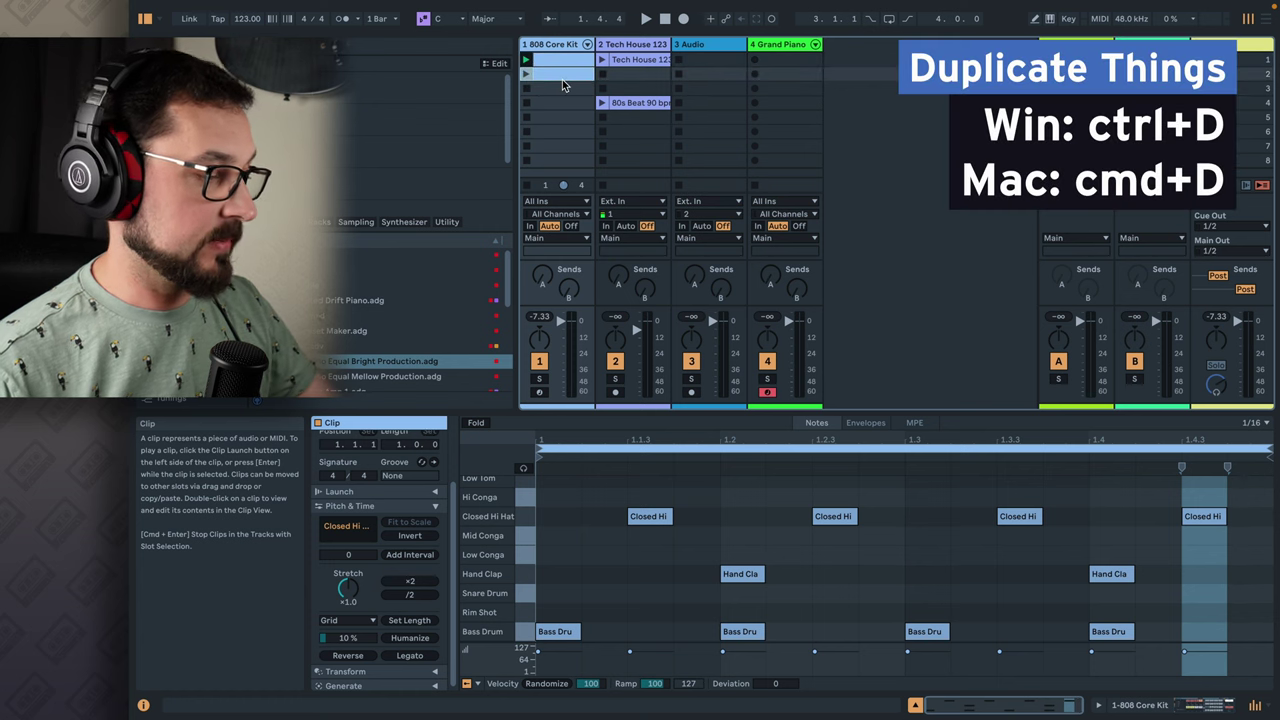
key("ctrl+d")
left_click(561, 117)
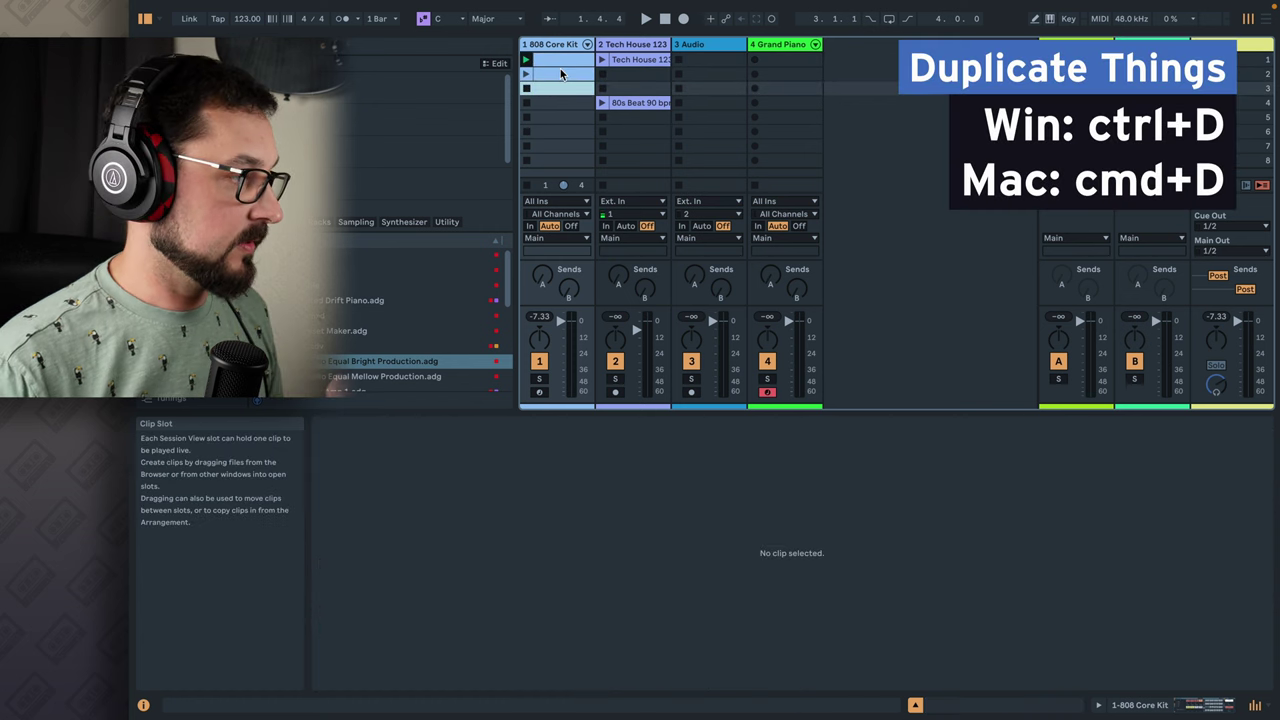
left_click(561, 74)
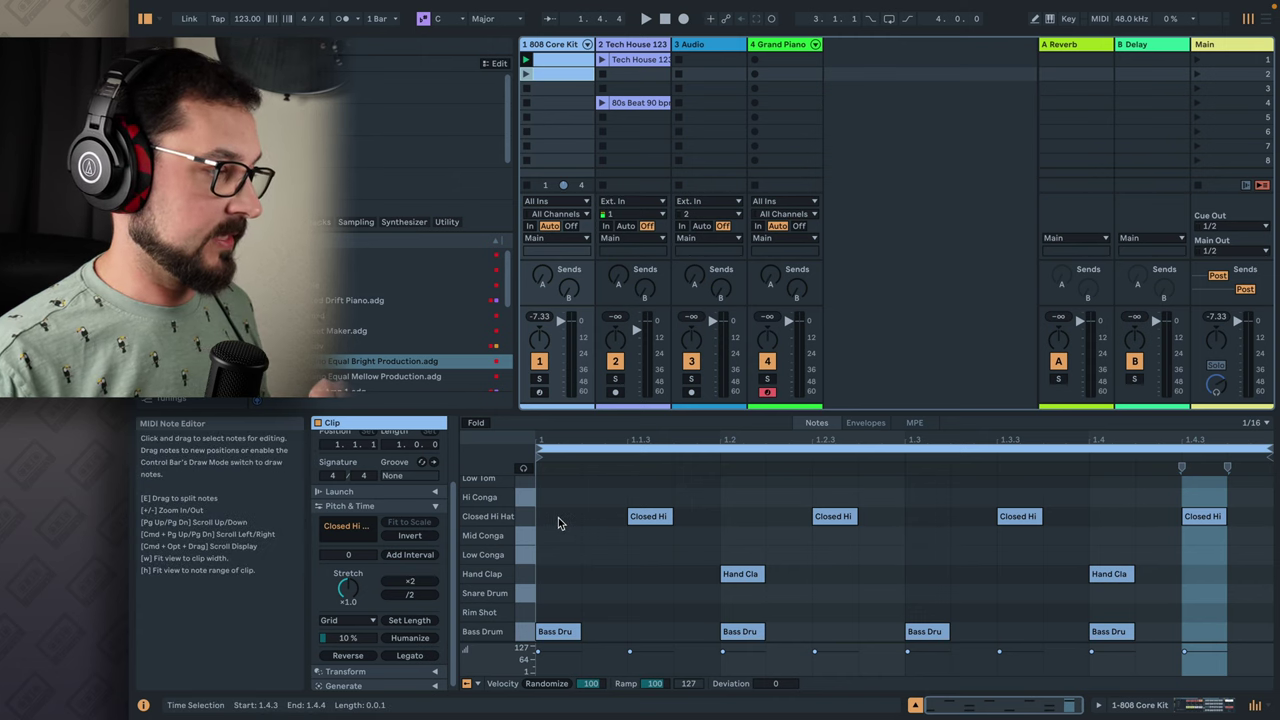
Replace the Closed Hi Hat notes with two sixteenth hits repeated across the bar, then play
left_click_drag(651, 488, 1176, 537)
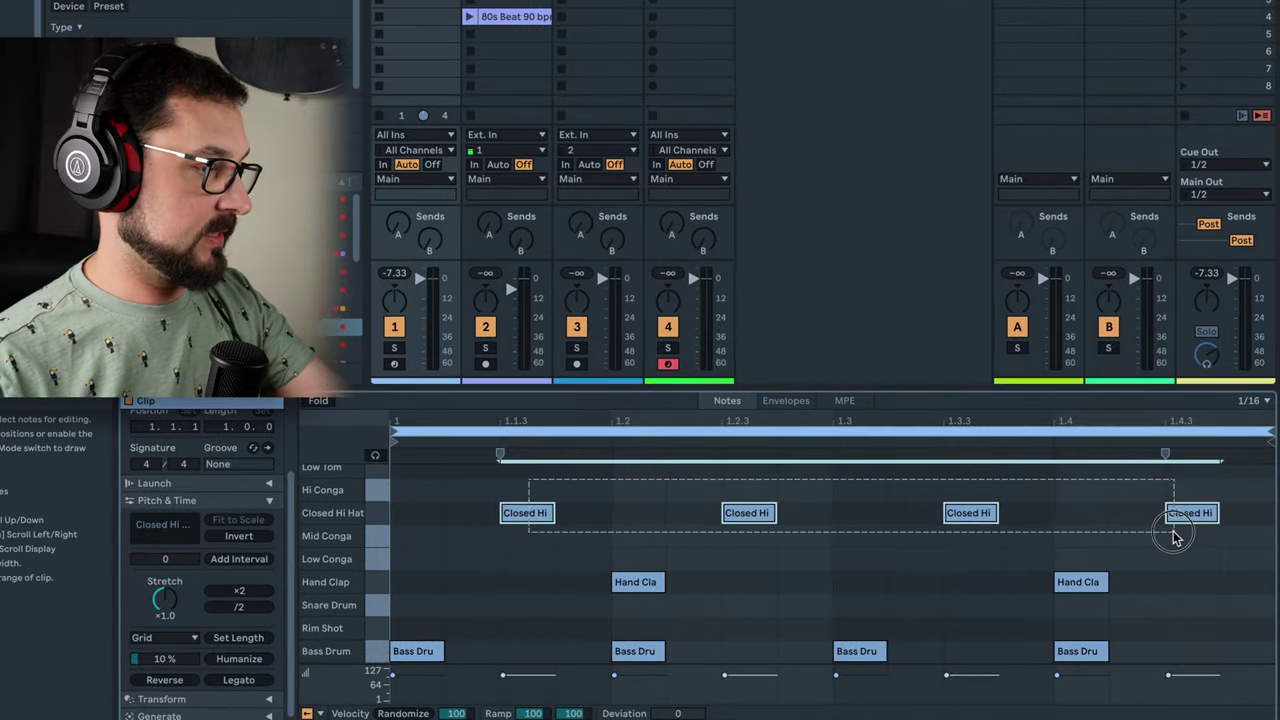
key("Delete")
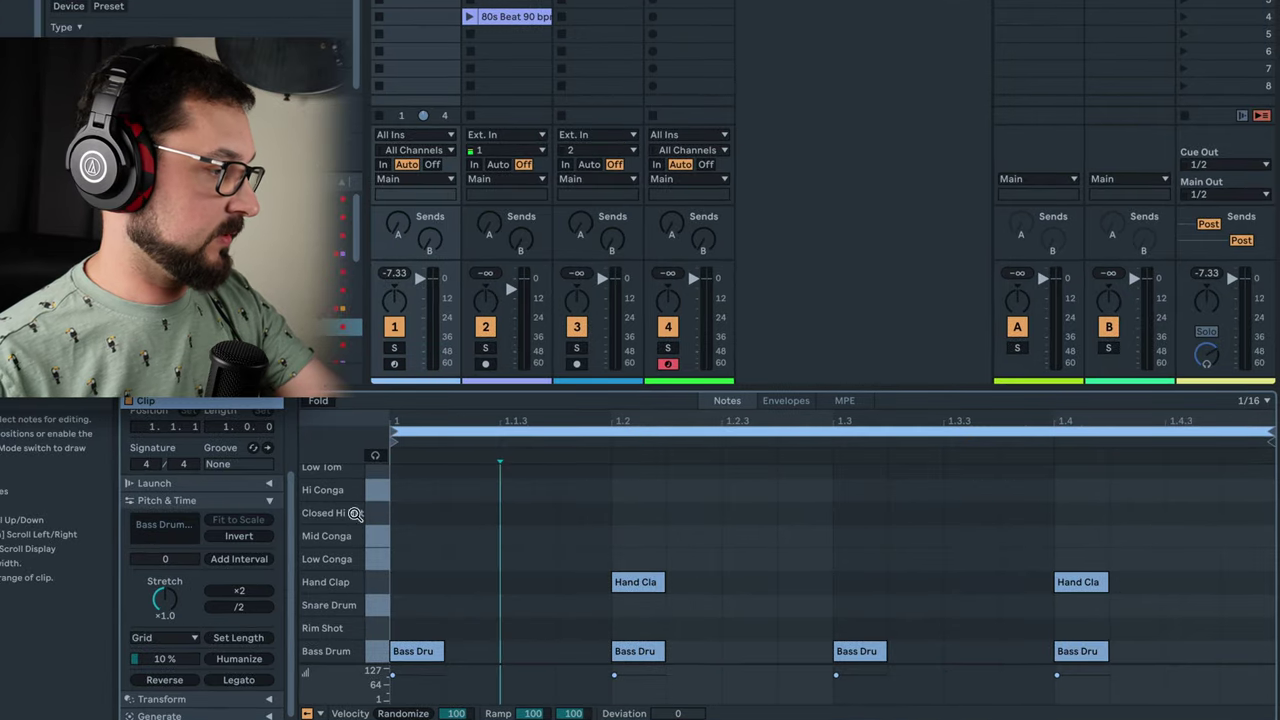
double_click(414, 514)
double_click(485, 513)
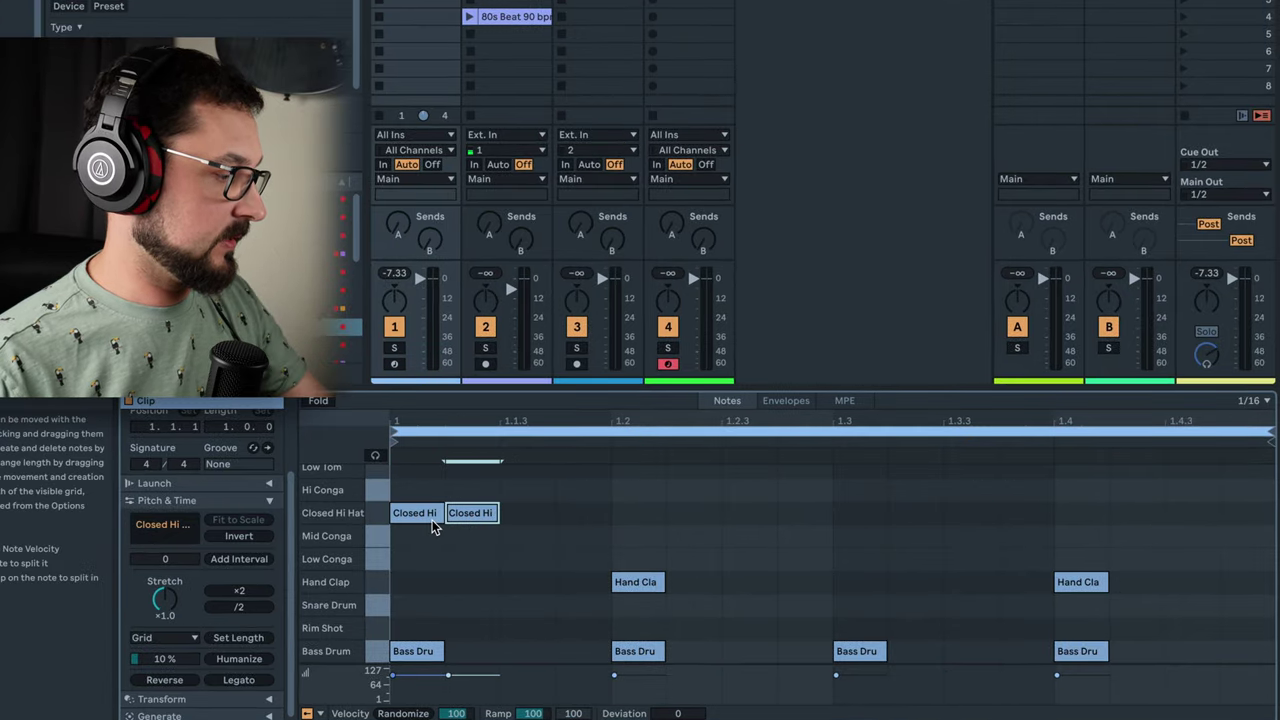
key("ctrl+d")
key("ctrl+d")
key("ctrl+d")
key("ctrl+d")
key("ctrl+d")
key("ctrl+d")
key("ctrl+d")
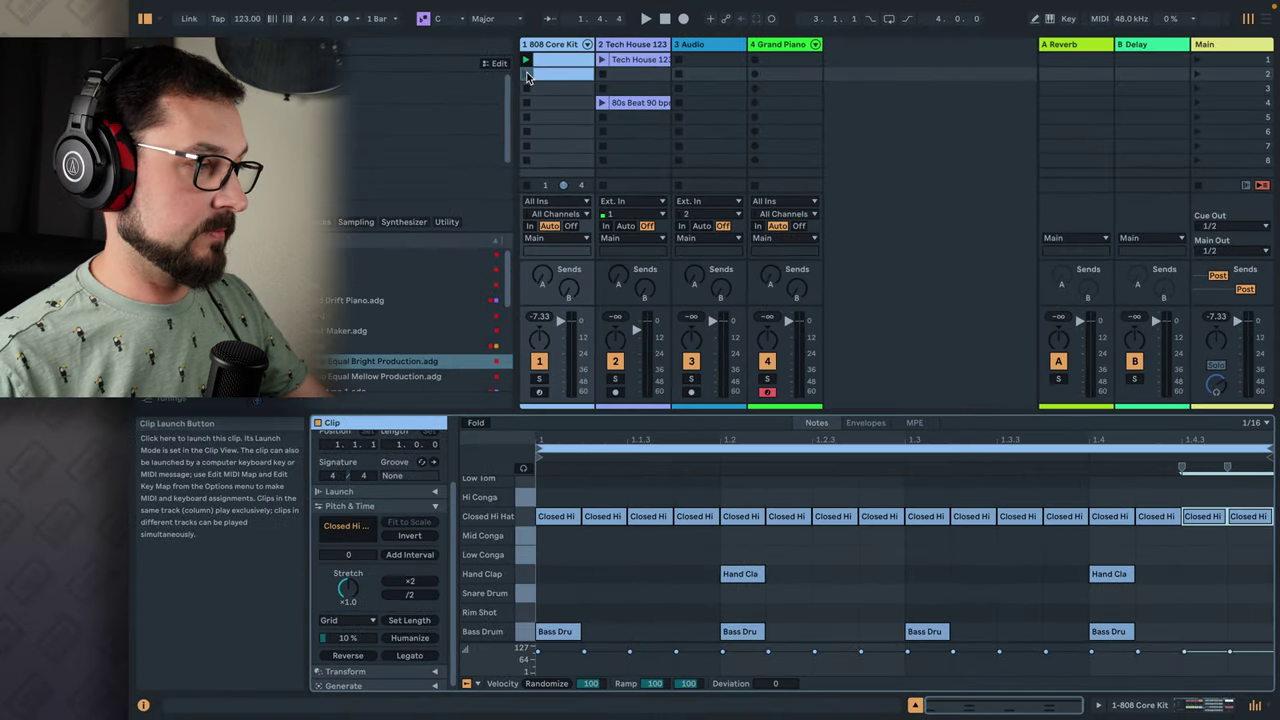
left_click(527, 75)
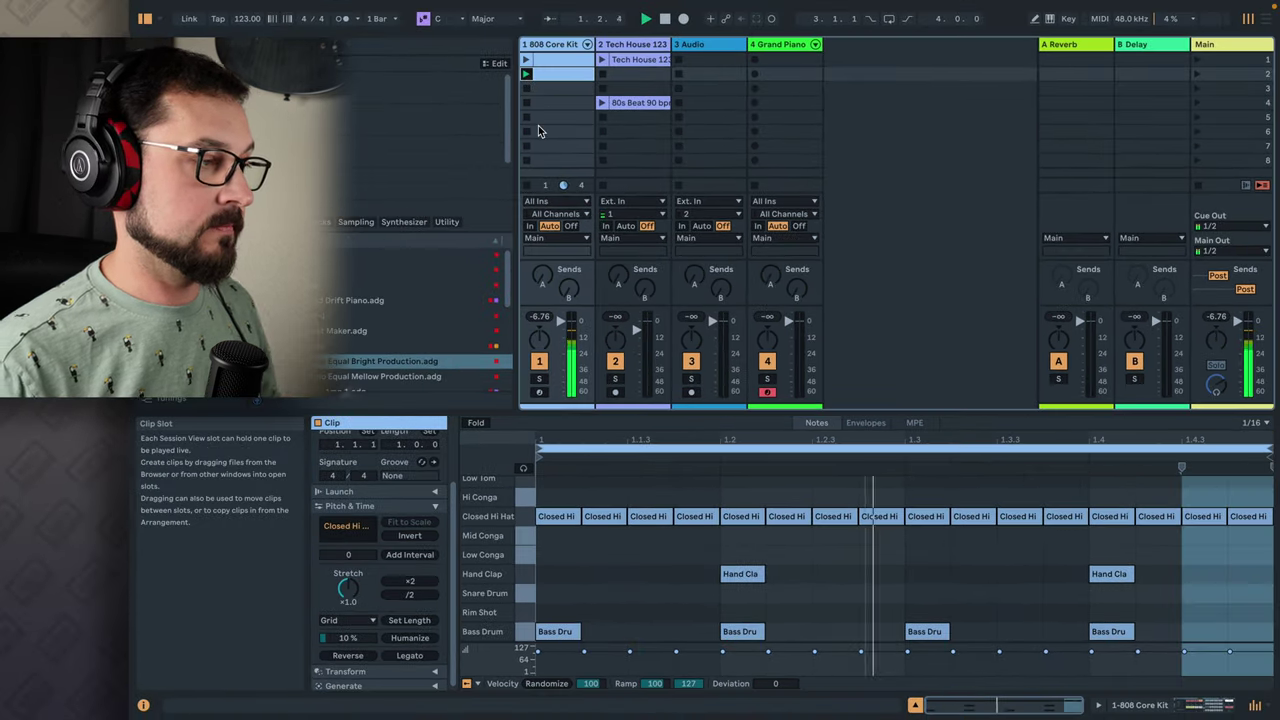
Copy the hi-hat clip into the third slot and double it to two bars
left_click(664, 19)
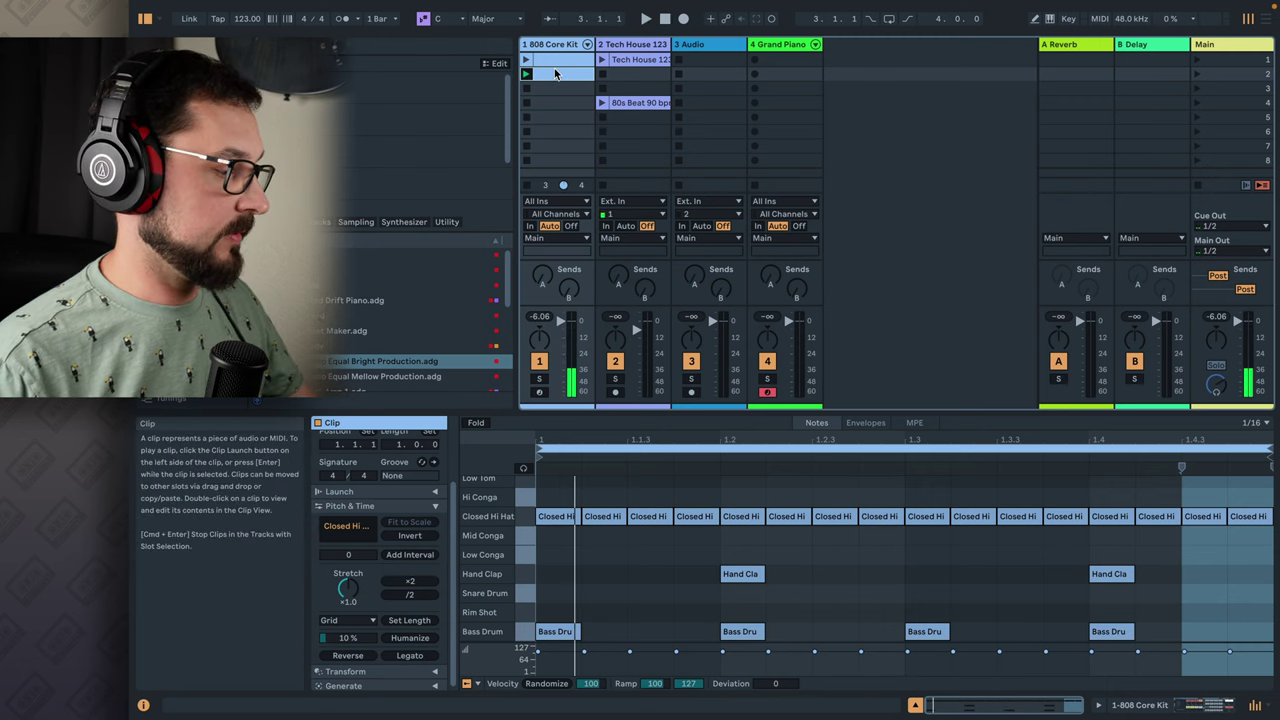
left_click_drag(561, 91, 562, 94)
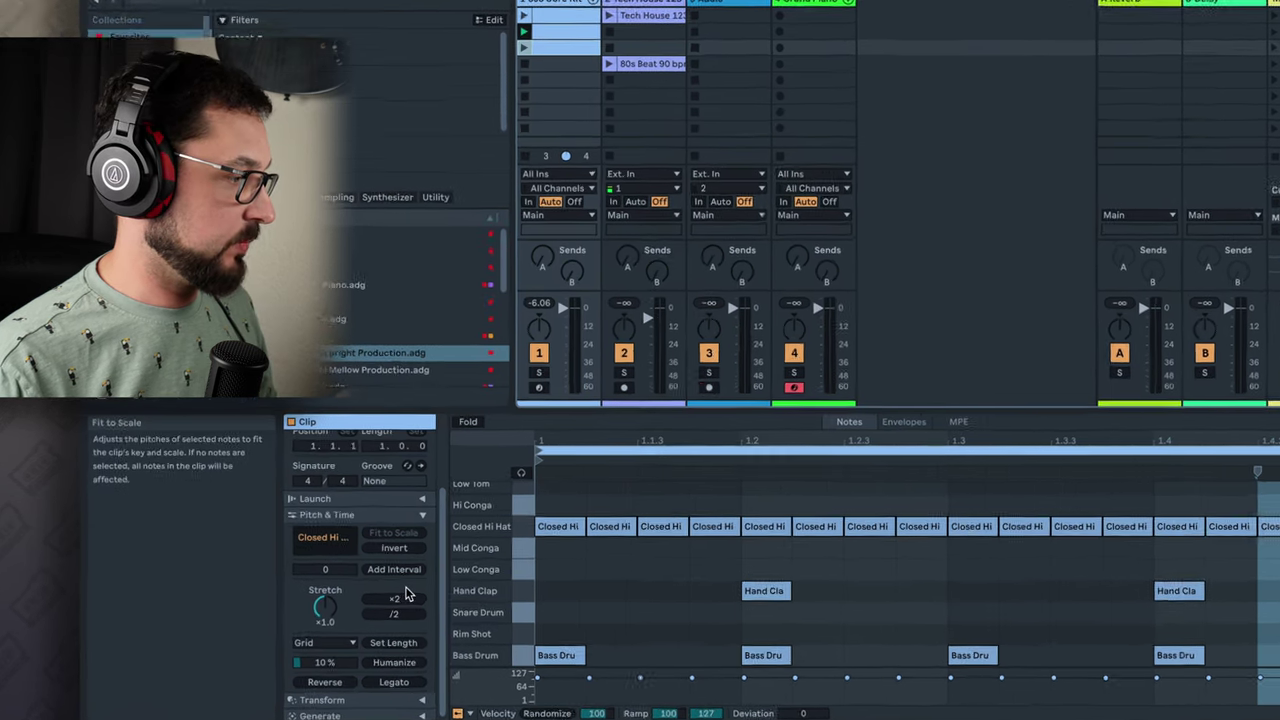
scroll(360, 600, "up", 2)
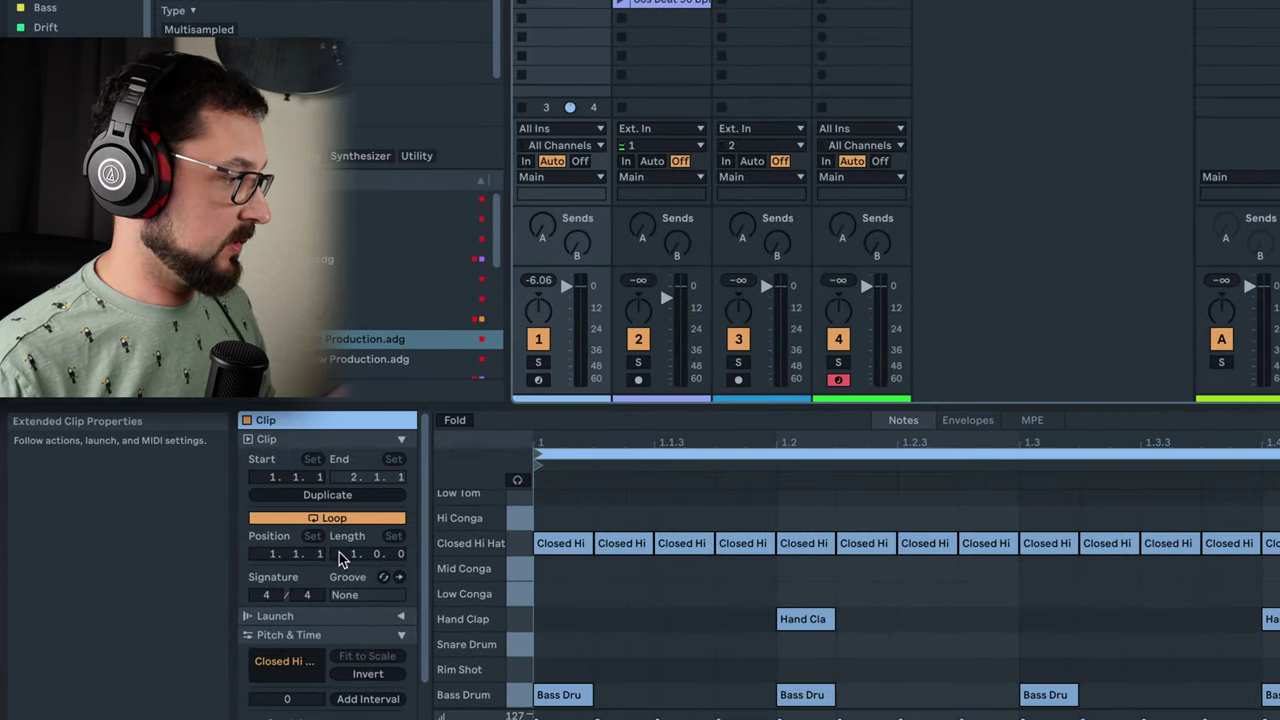
left_click(339, 492)
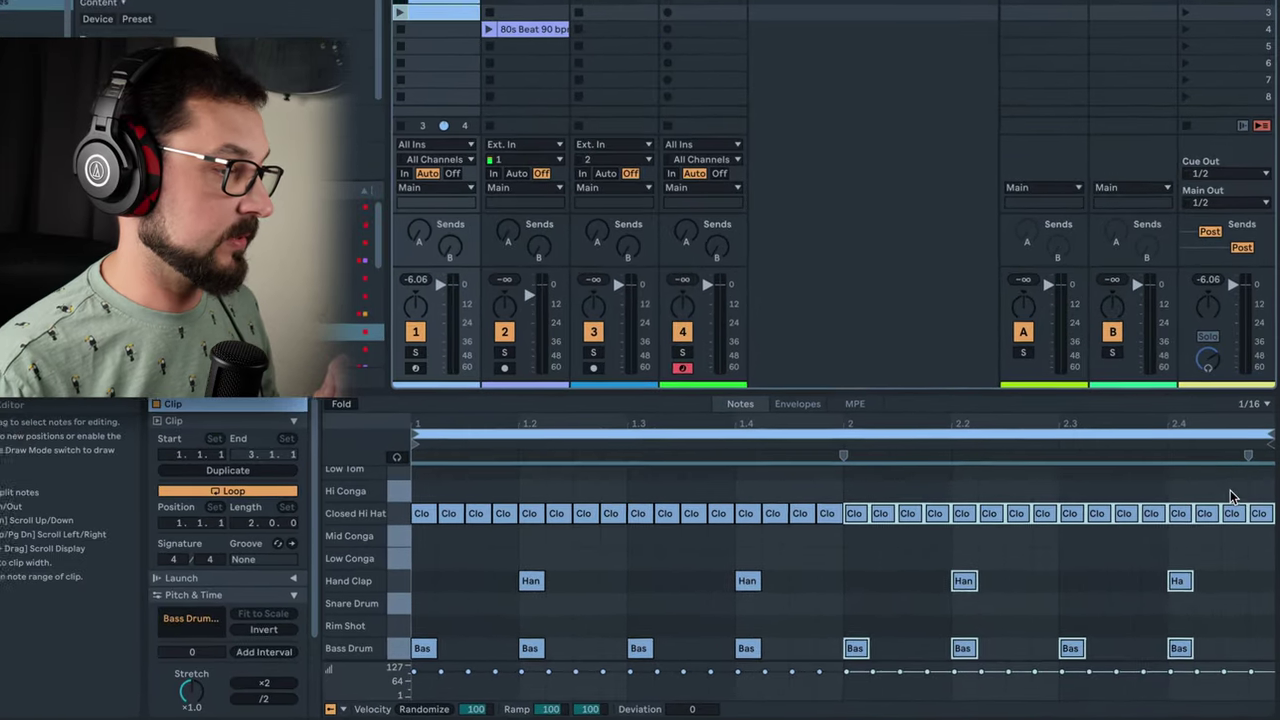
Move the two Closed Hi Hat notes near the end up to Open Hi Hat and launch the clip
left_click(1205, 513)
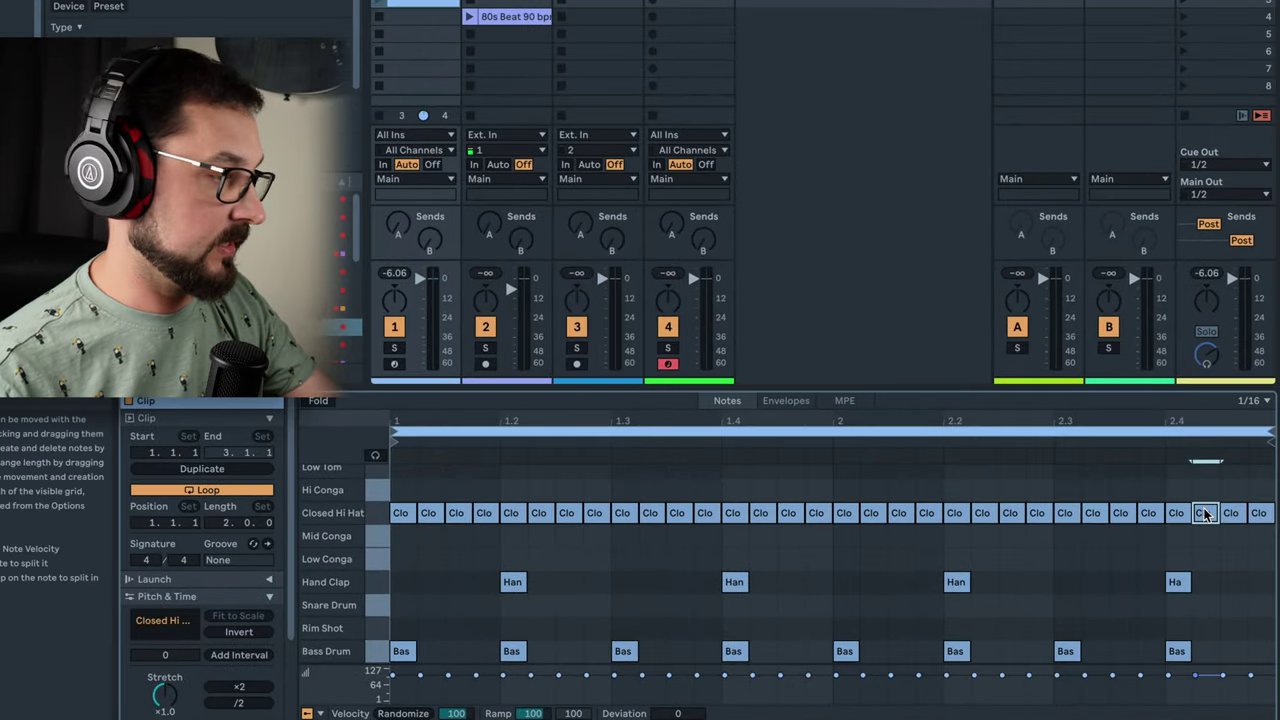
scroll(1205, 520, "up", 3)
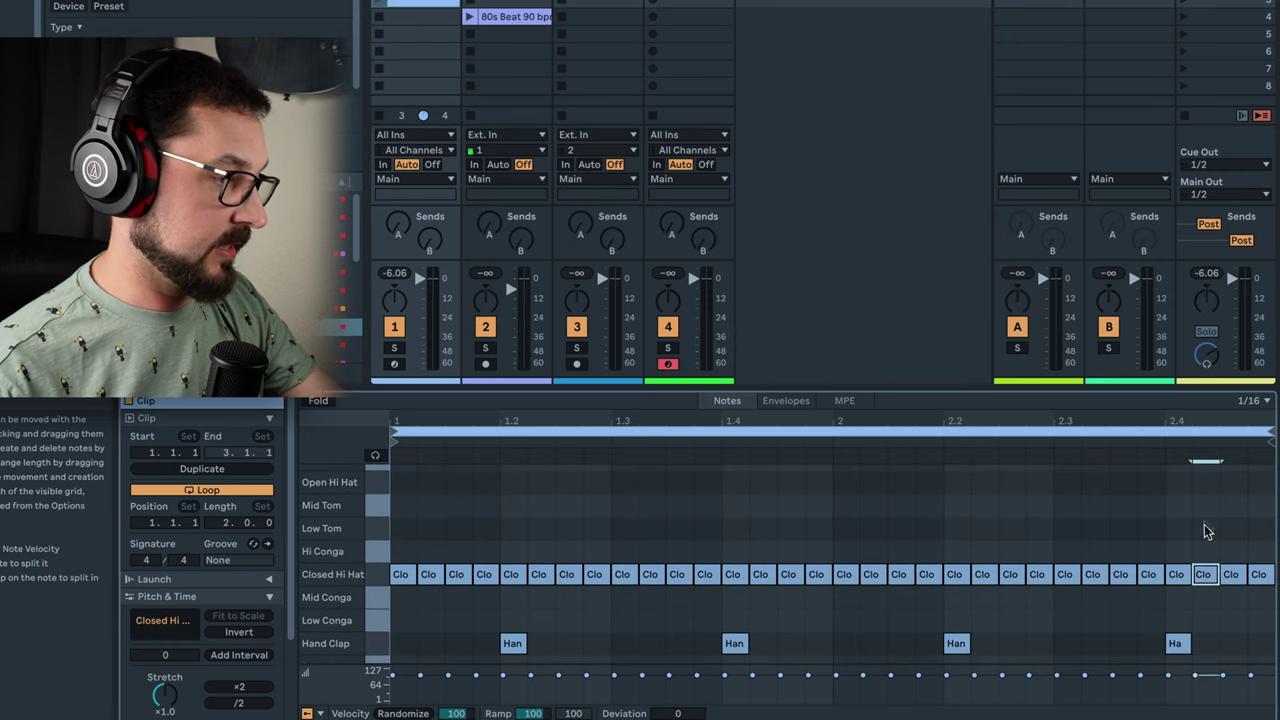
left_click_drag(1208, 581, 1206, 488)
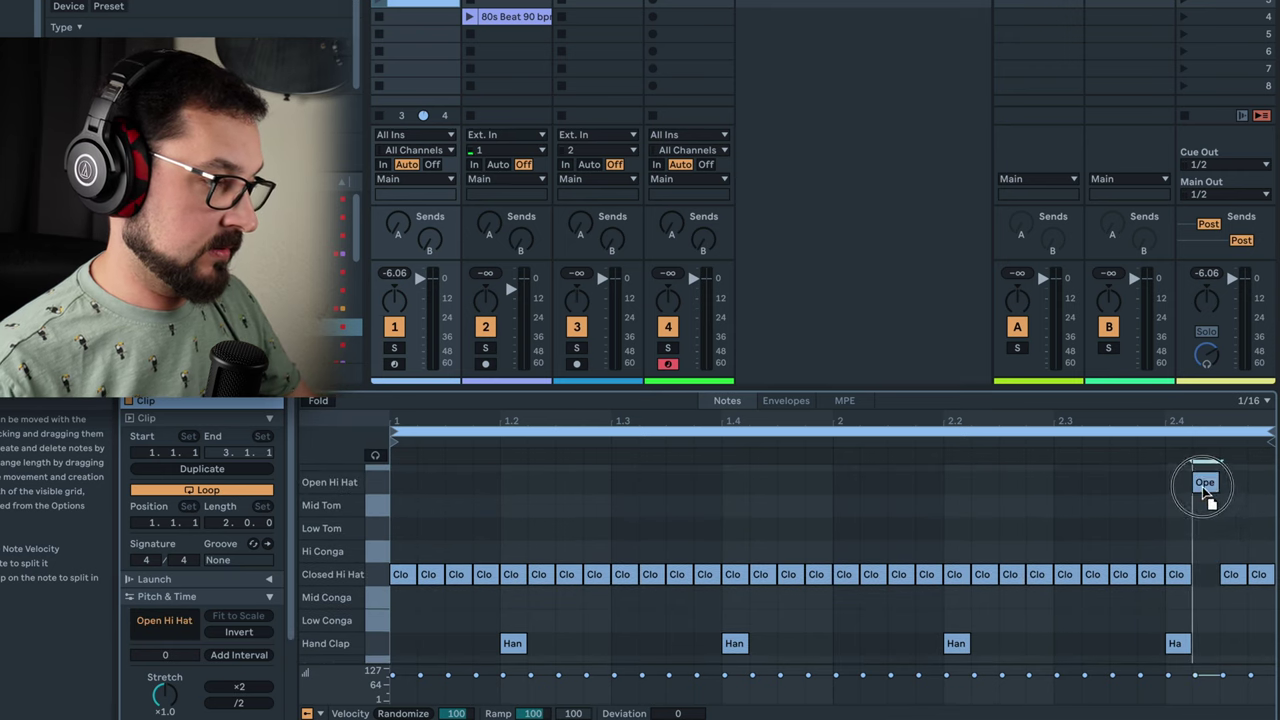
left_click_drag(1258, 576, 1260, 482)
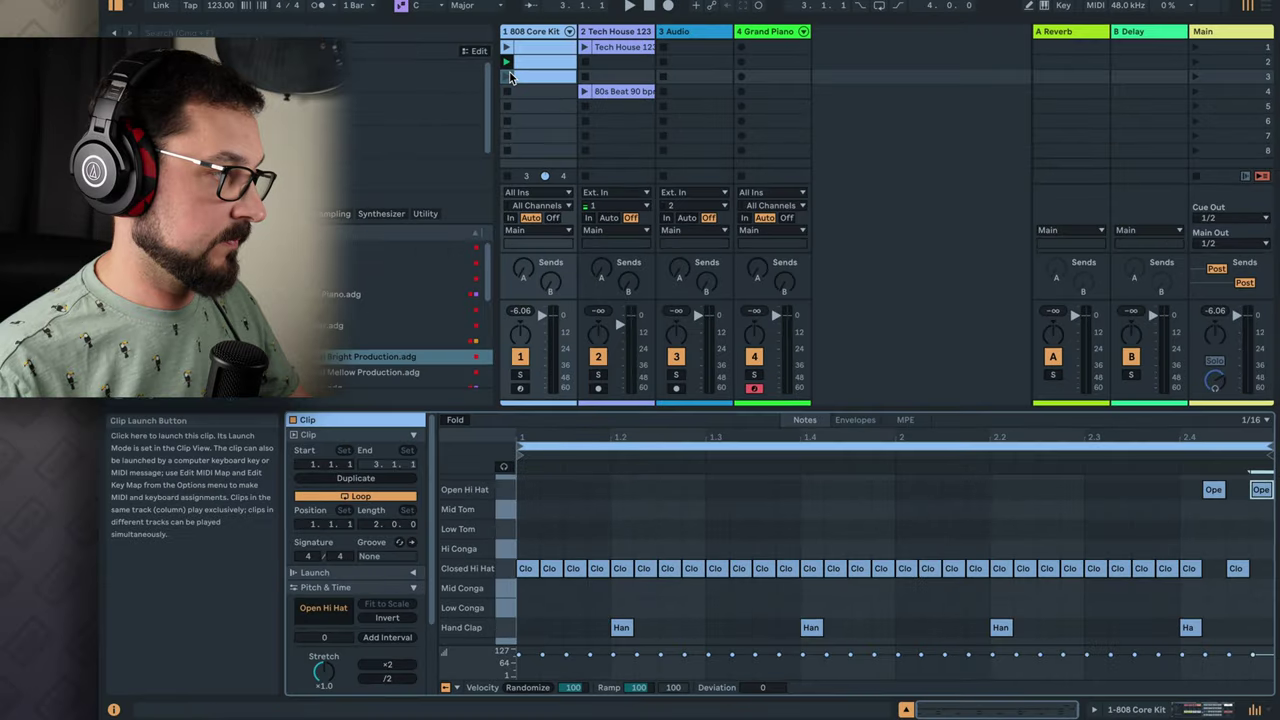
left_click(381, 0)
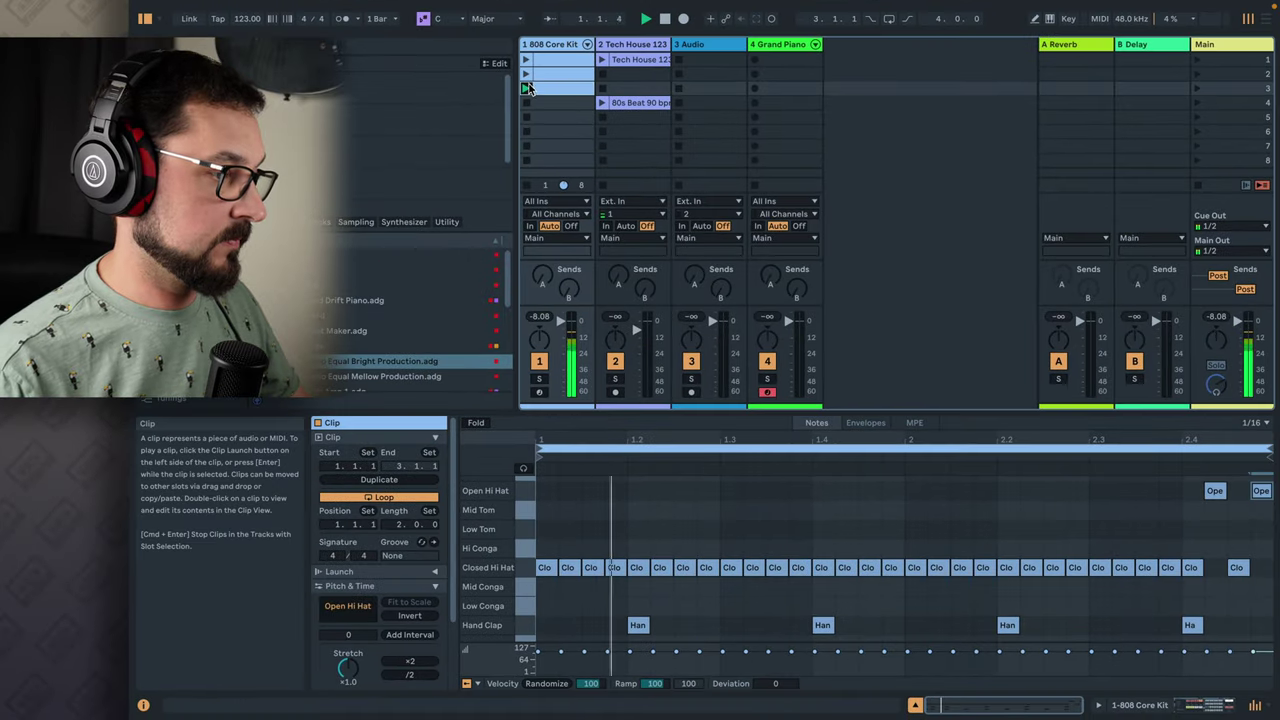
Play the Tech House loop on track 2, then select the Audio track
left_click(602, 61)
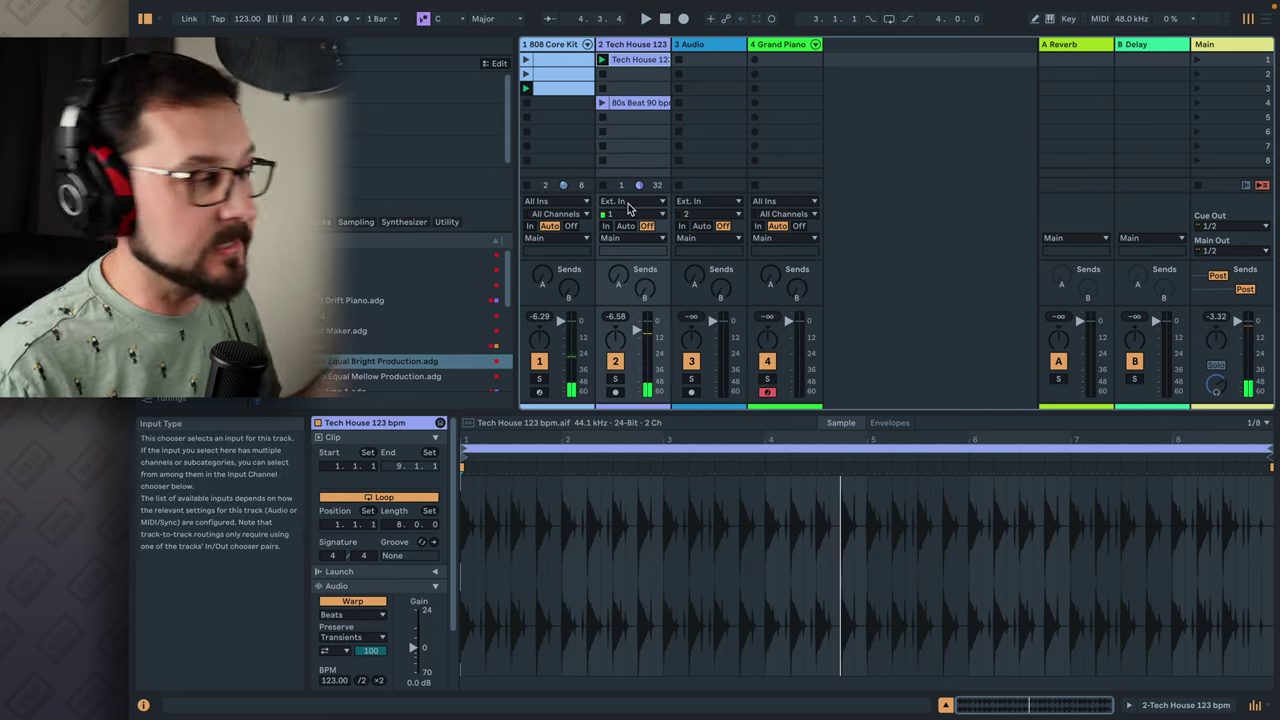
left_click(836, 83)
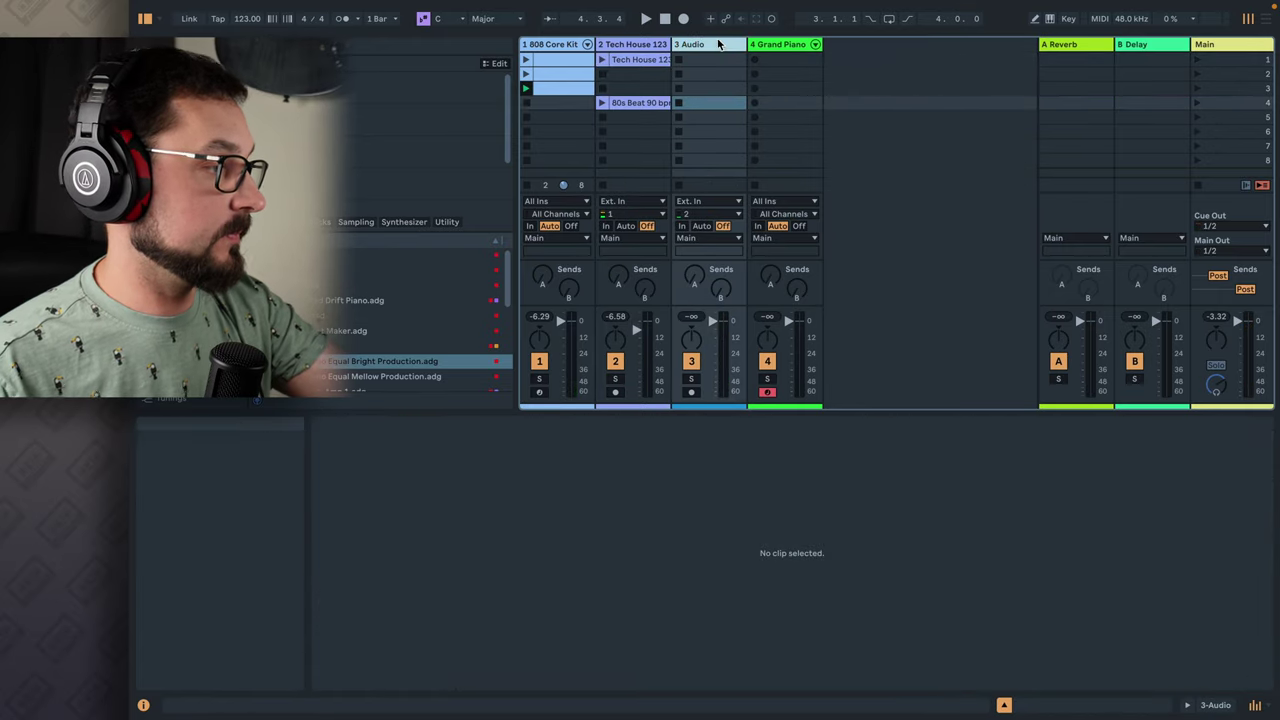
Delete the Audio and Grand Piano tracks
left_click(787, 48)
left_click(727, 48, "shift")
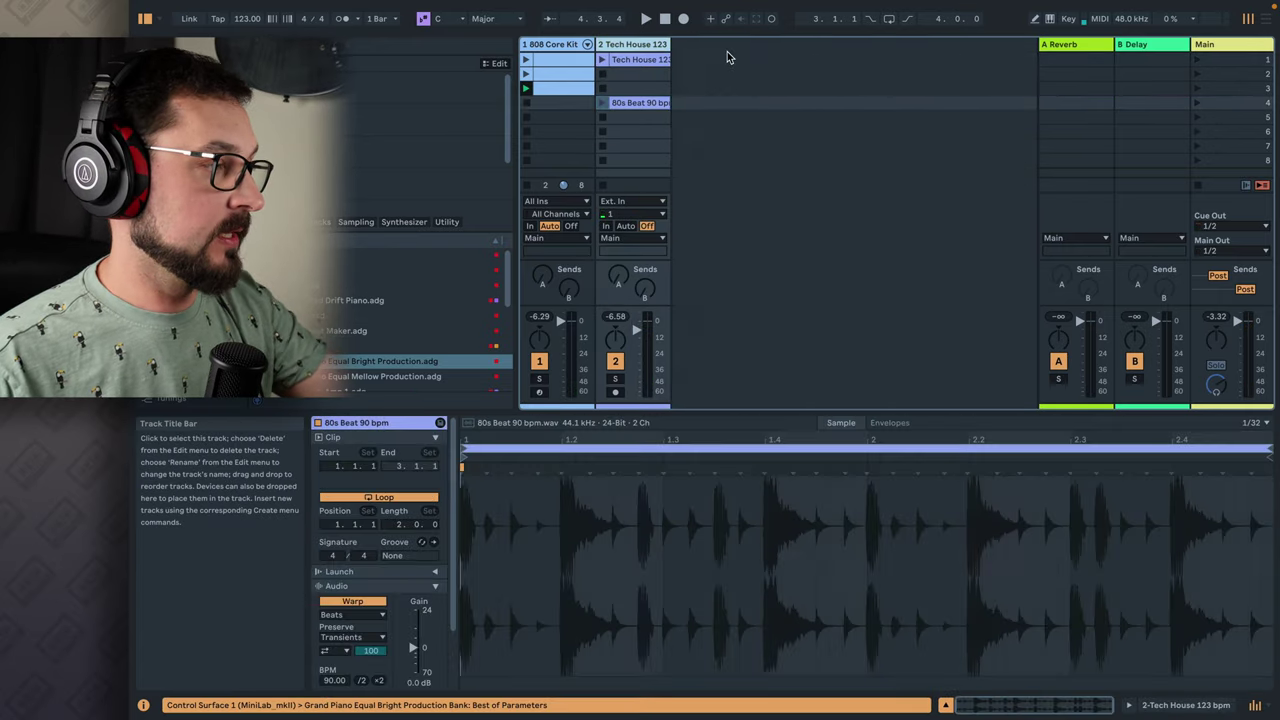
key("Delete")
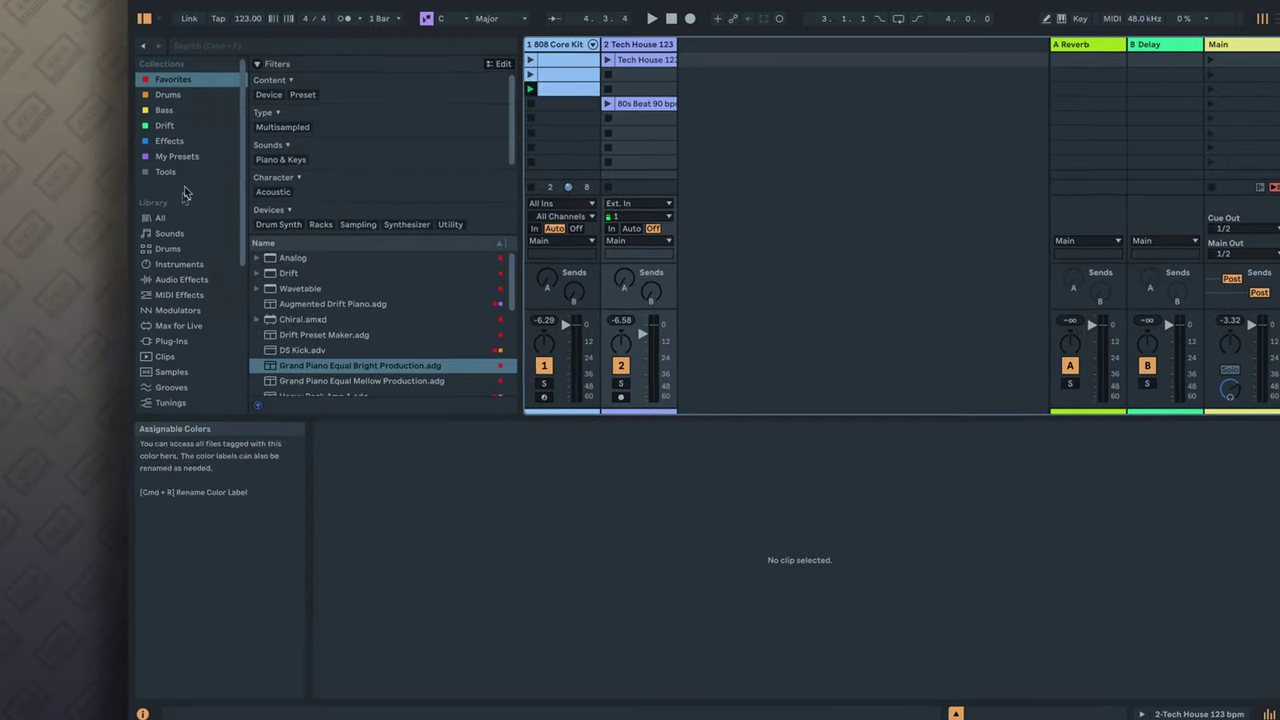
Show the Instruments library, expand Drift, and filter its presets to Bass sounds
left_click(160, 339)
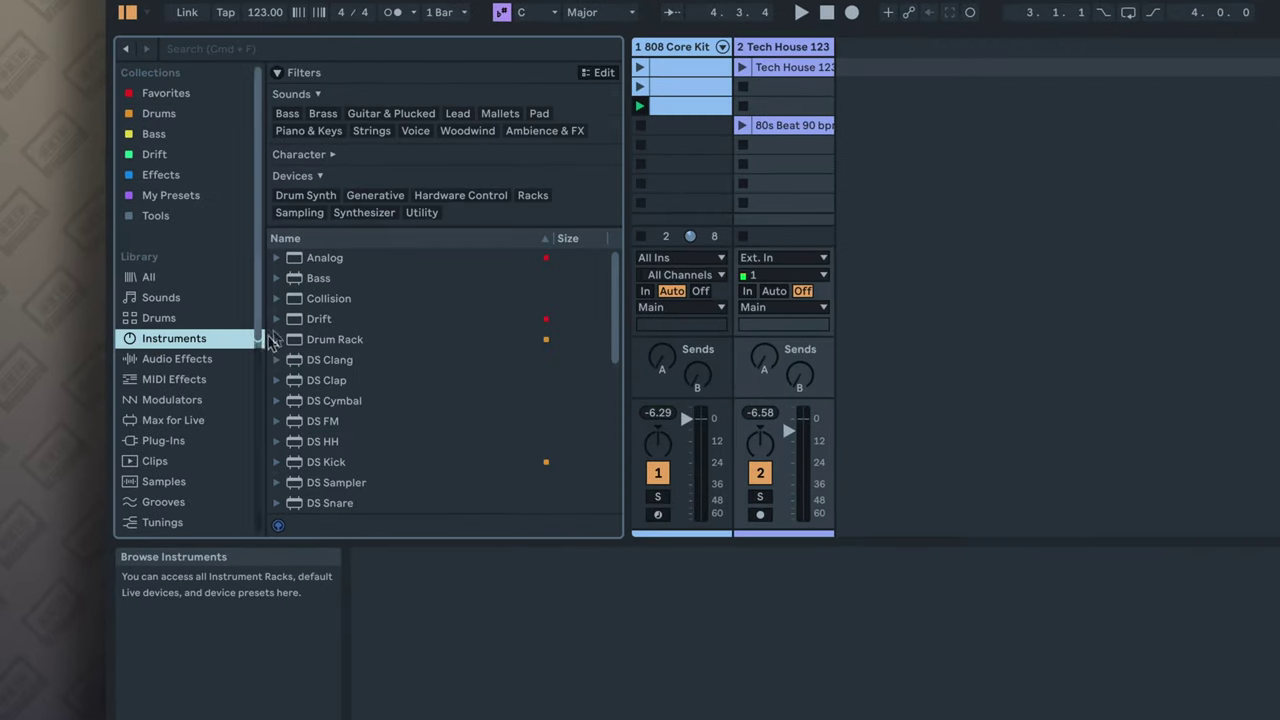
left_click(278, 320)
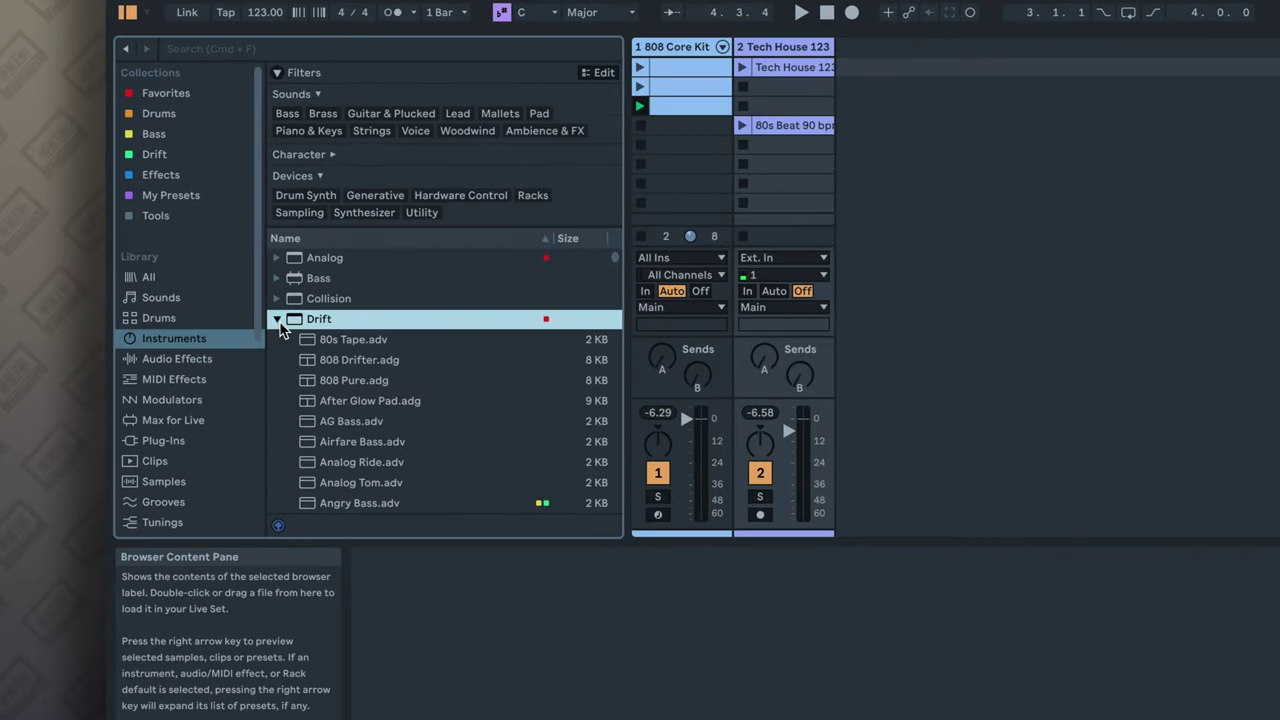
left_click(322, 114)
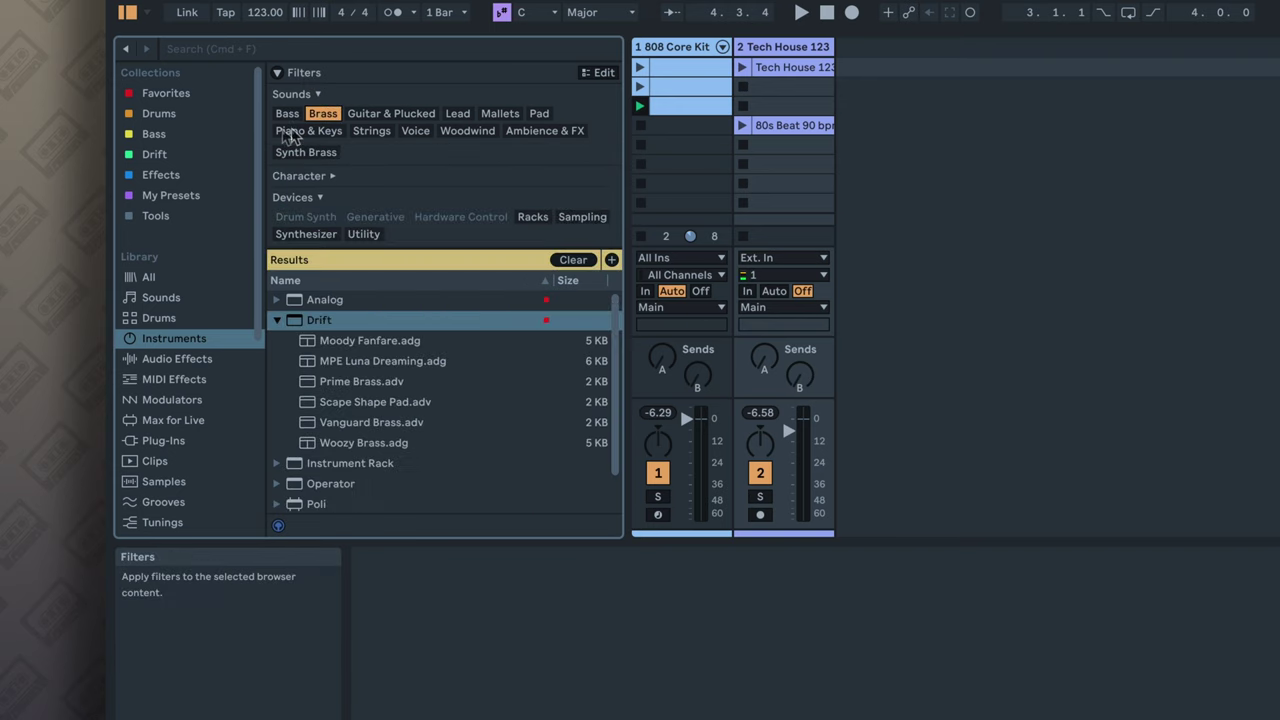
left_click(287, 114)
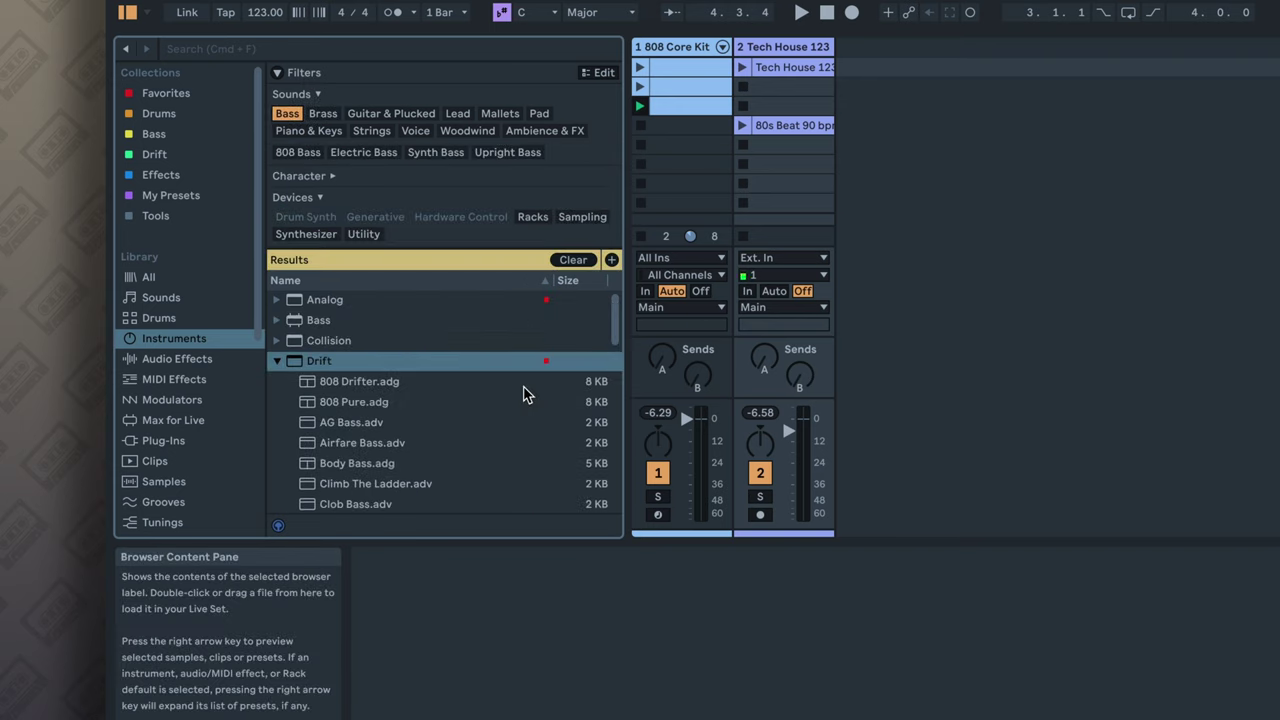
Audition 808 Drifter, 808 Pure, AG Bass, Airfare Bass, Clob Bass and Deep Bass, ending on Climb The Ladder
left_click(370, 384)
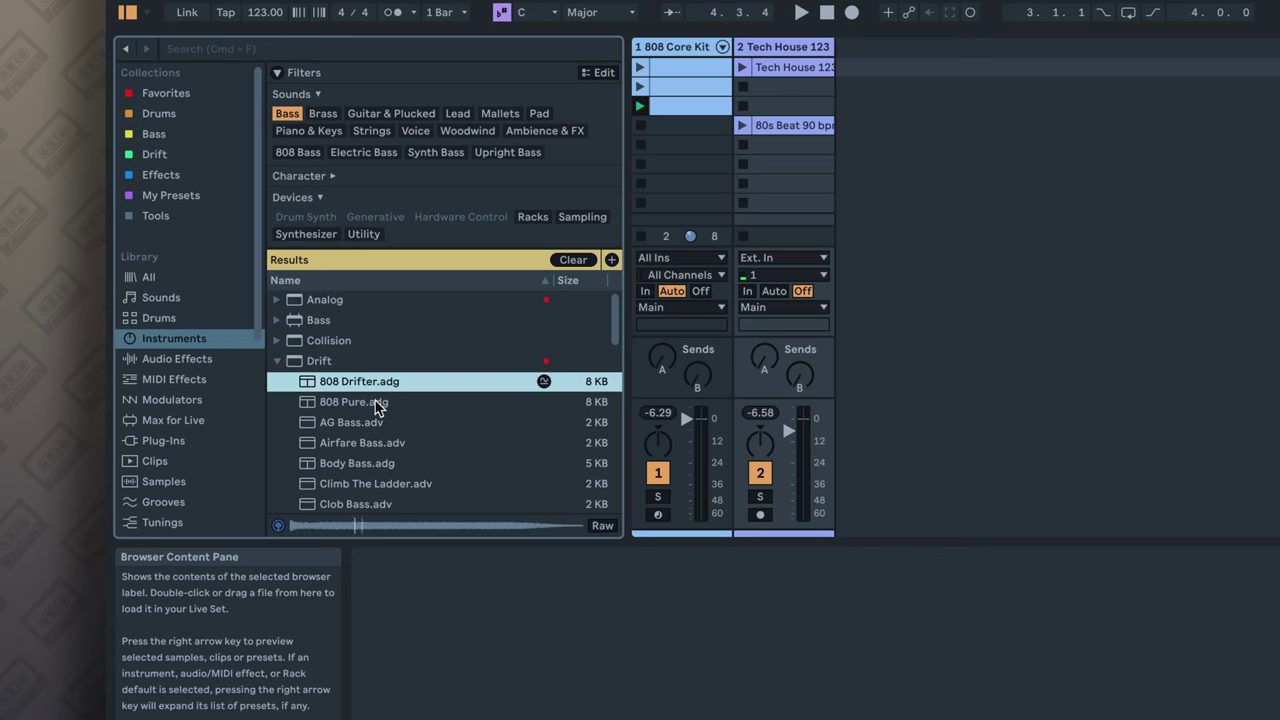
left_click(380, 405)
left_click(380, 426)
left_click(385, 443)
scroll(385, 443, "down", 2)
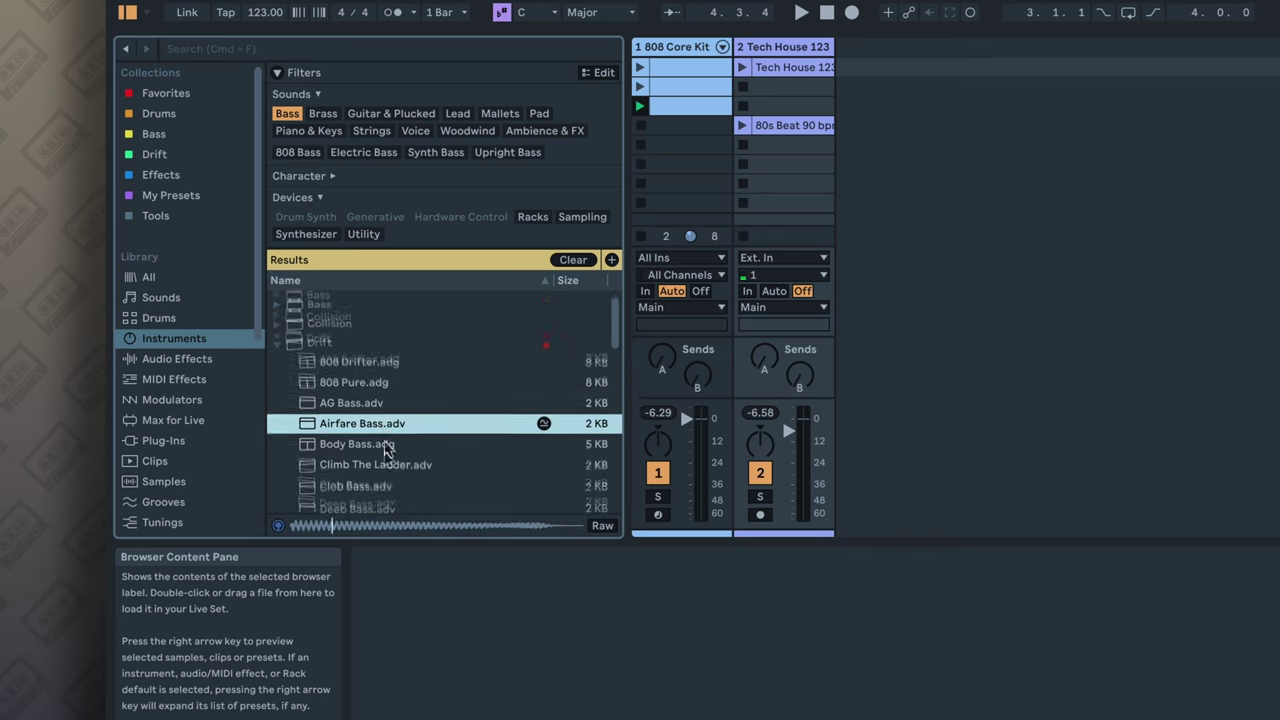
left_click(388, 392)
left_click(388, 418)
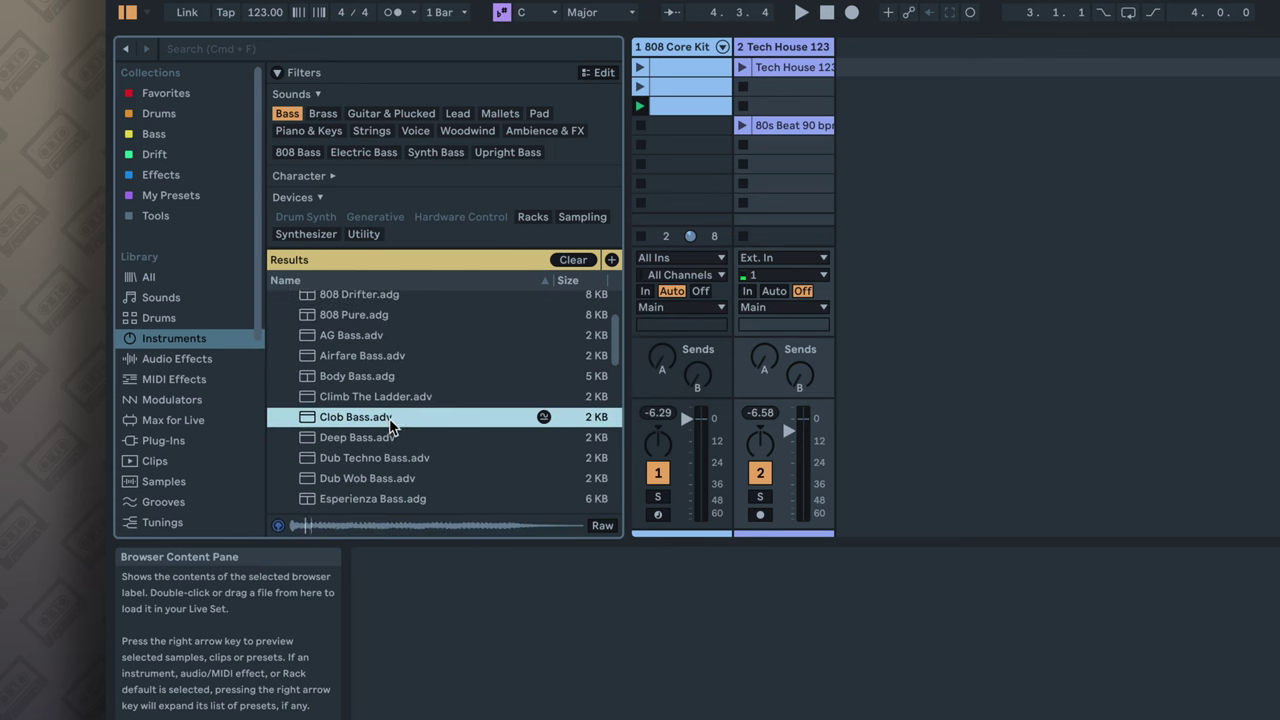
left_click(392, 437)
left_click(398, 400)
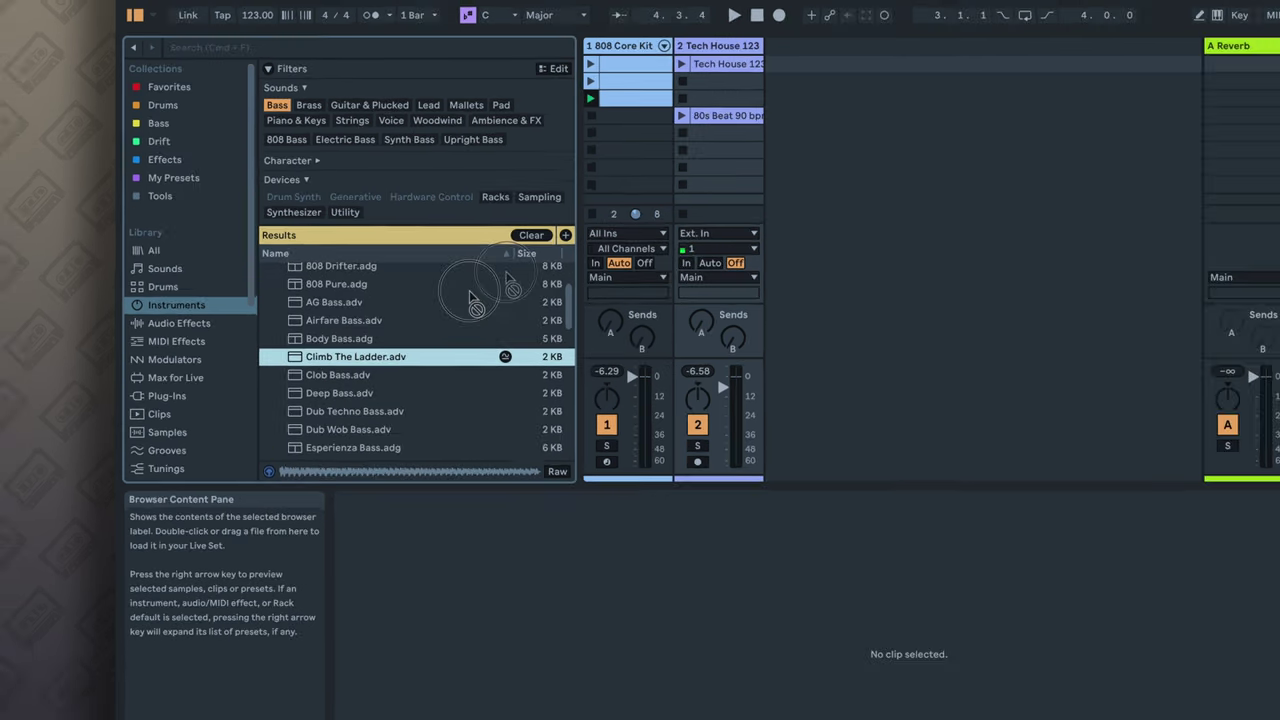
Drag Climb The Ladder into the Session to make a bass track, arm it, and record into slot 1
left_click_drag(348, 400, 876, 76)
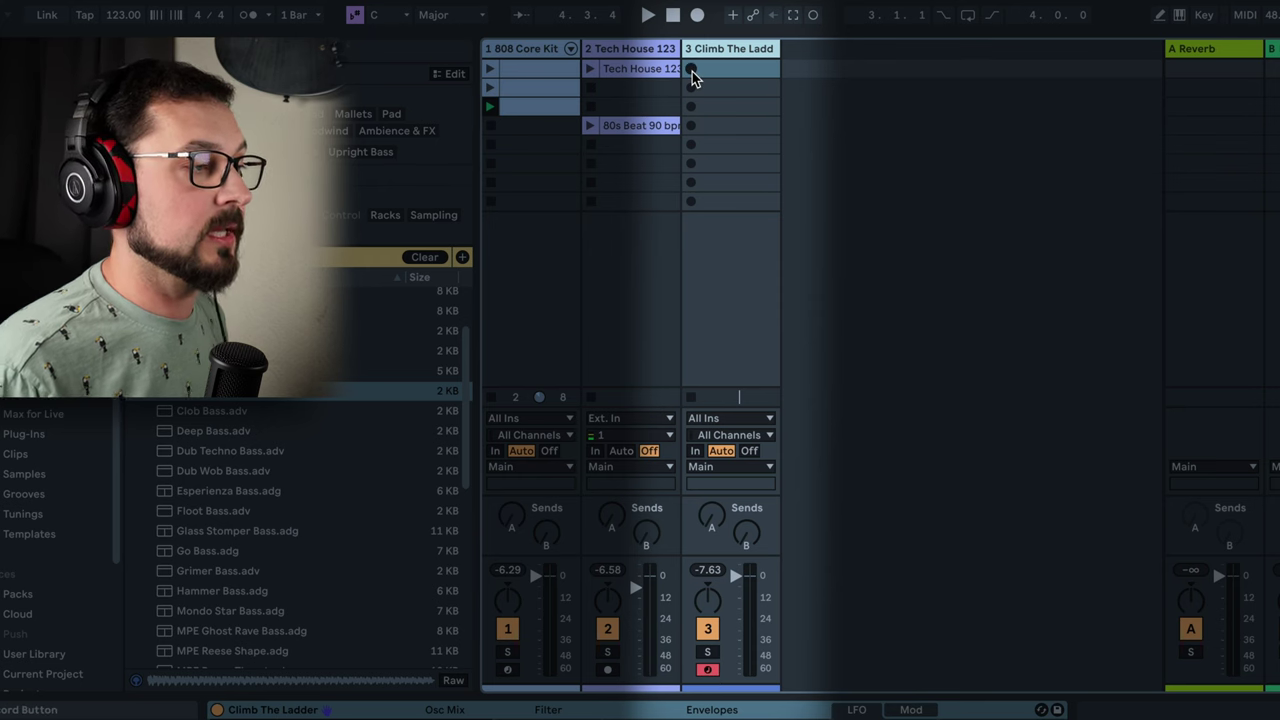
left_click(709, 670)
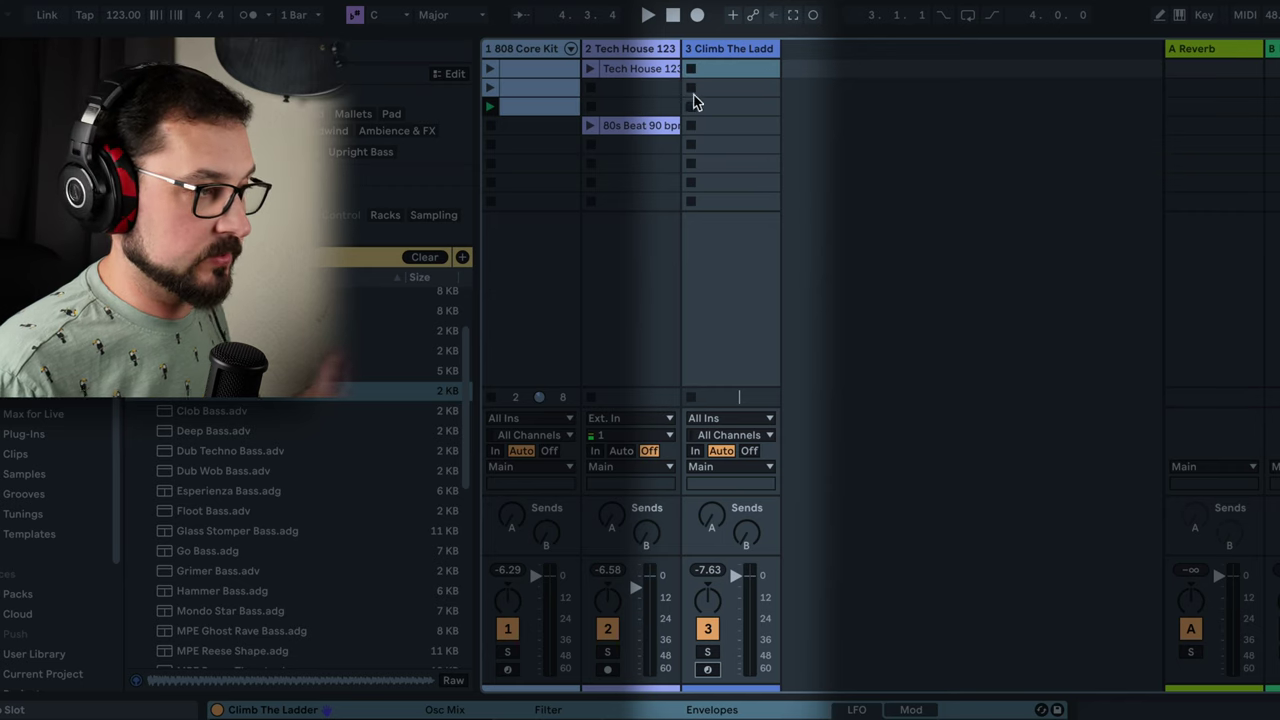
left_click(707, 669)
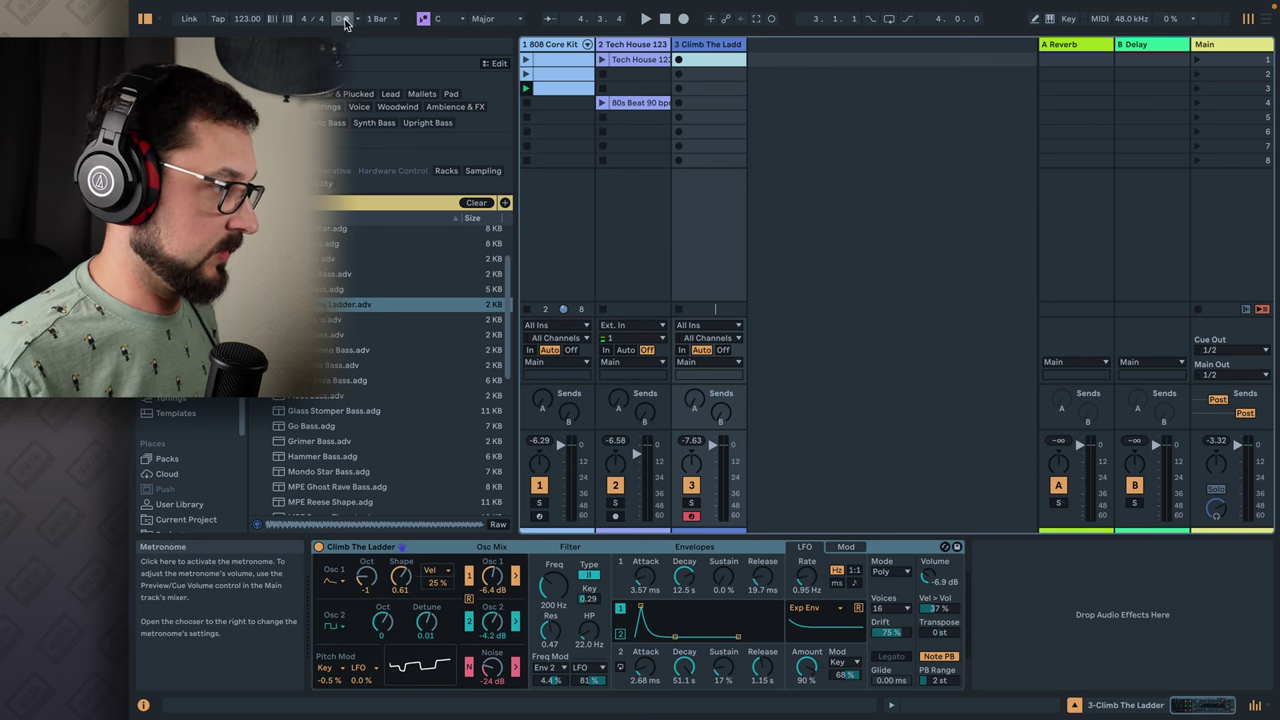
left_click(680, 60)
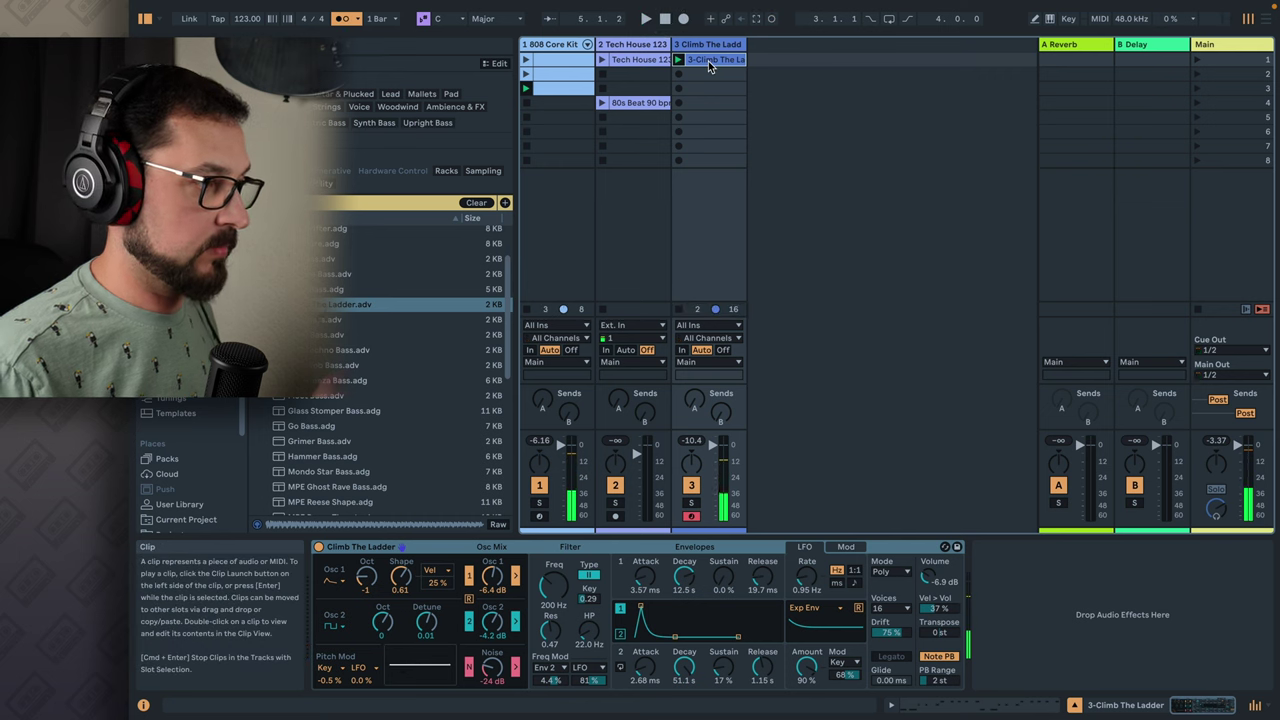
Select all notes in the Climb The Ladder clip, quantize them with Ctrl+U, and play it back
double_click(710, 59)
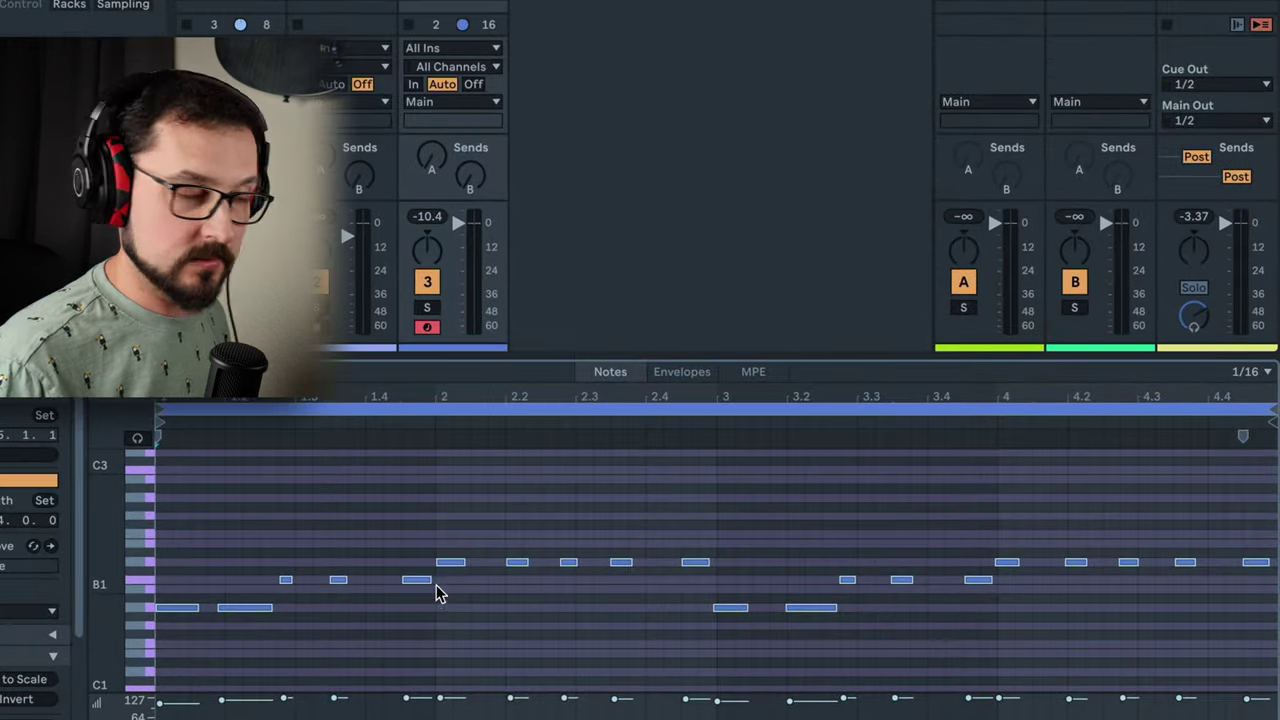
left_click(428, 617)
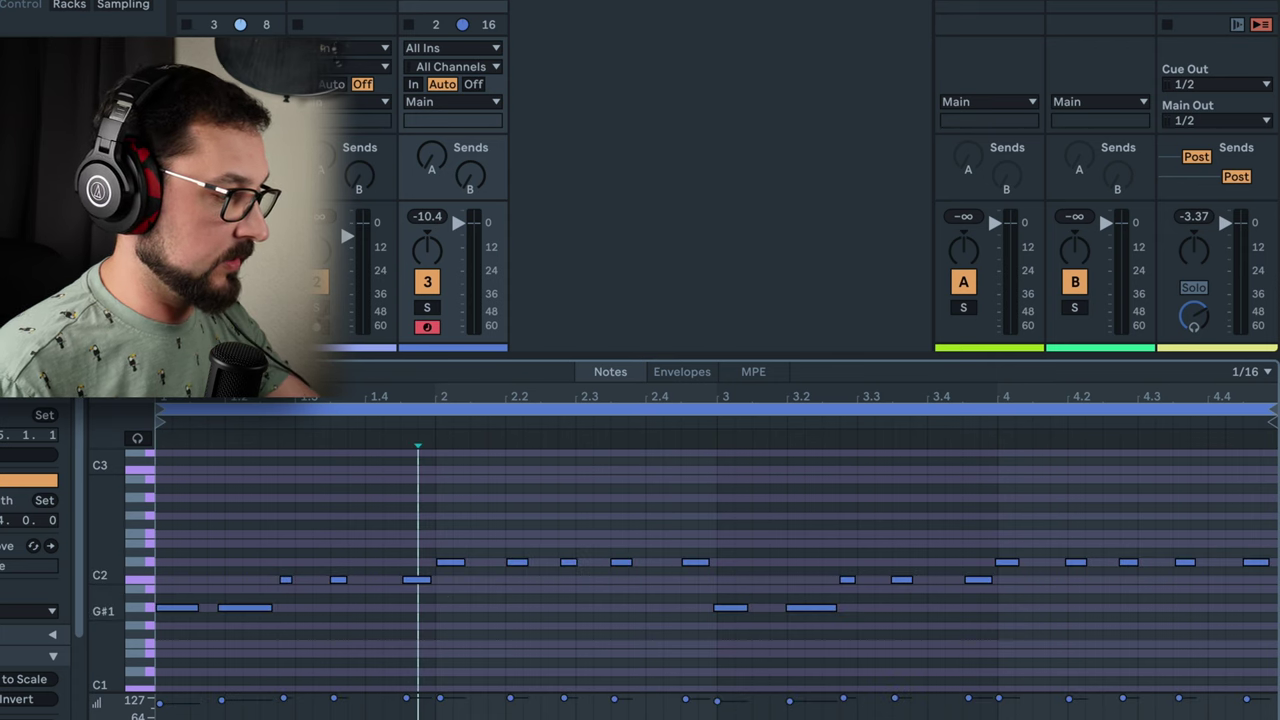
key("space")
key("ctrl+a")
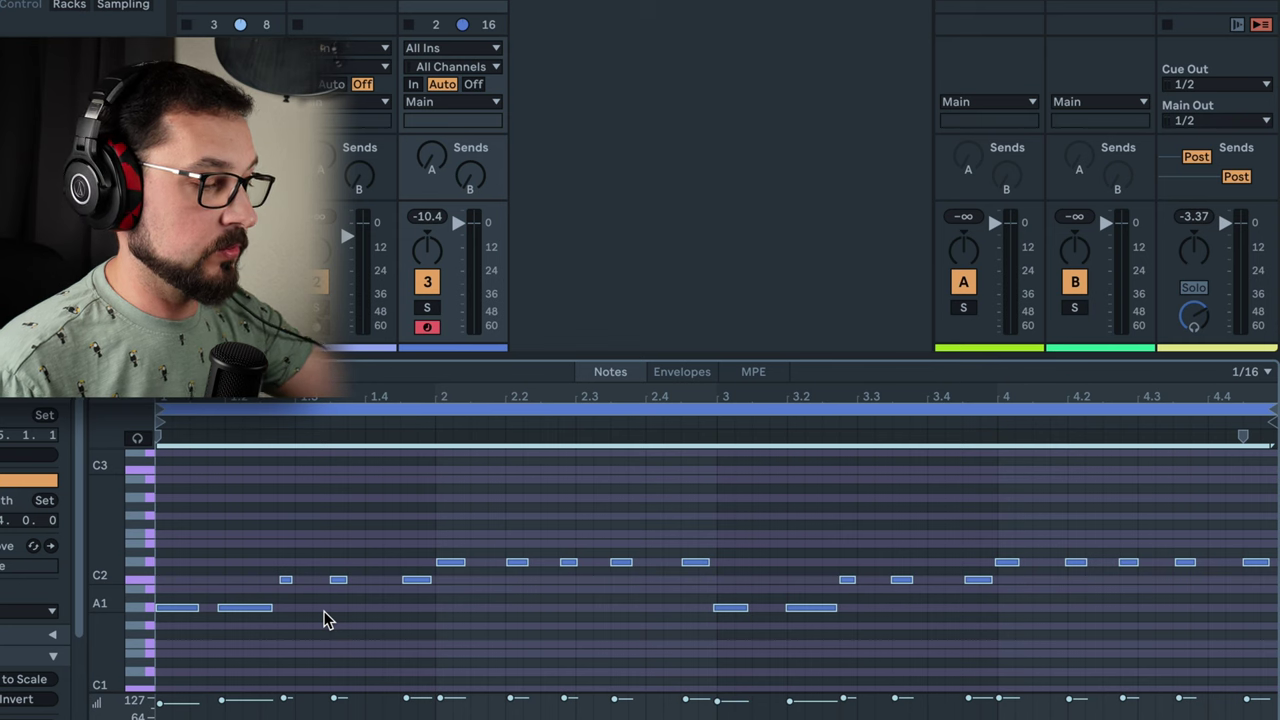
key("ctrl+u")
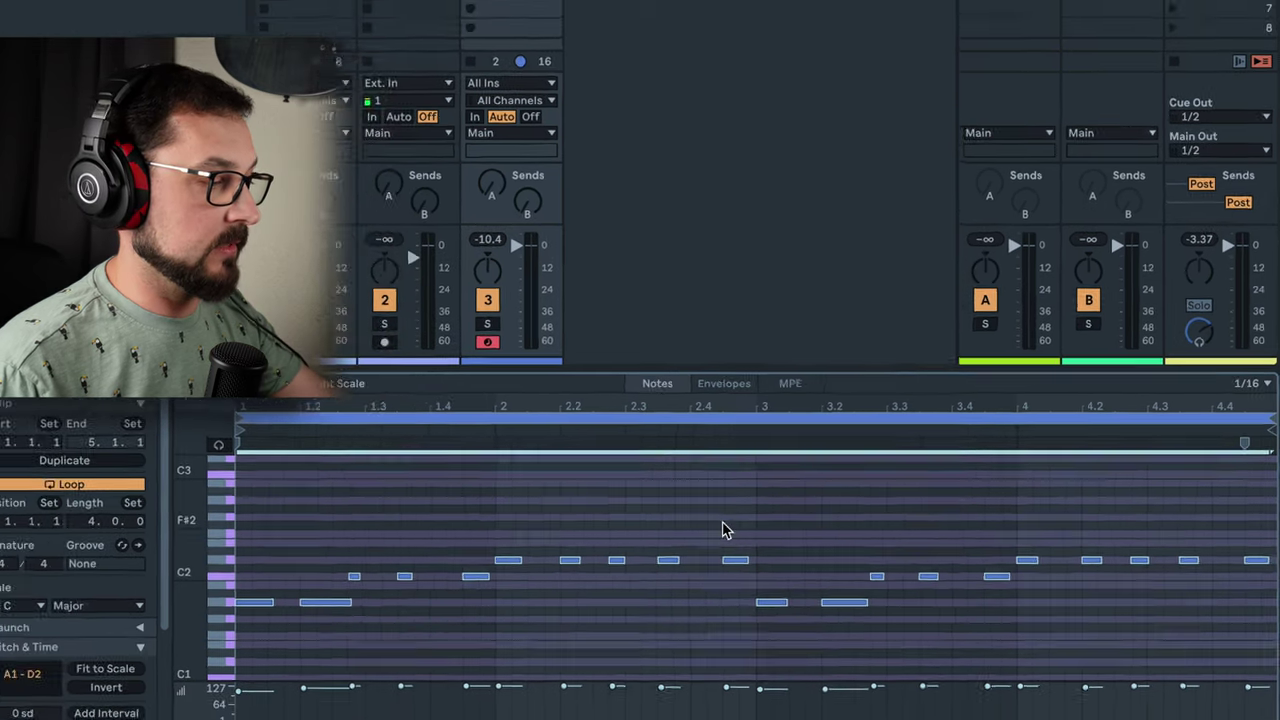
key("space")
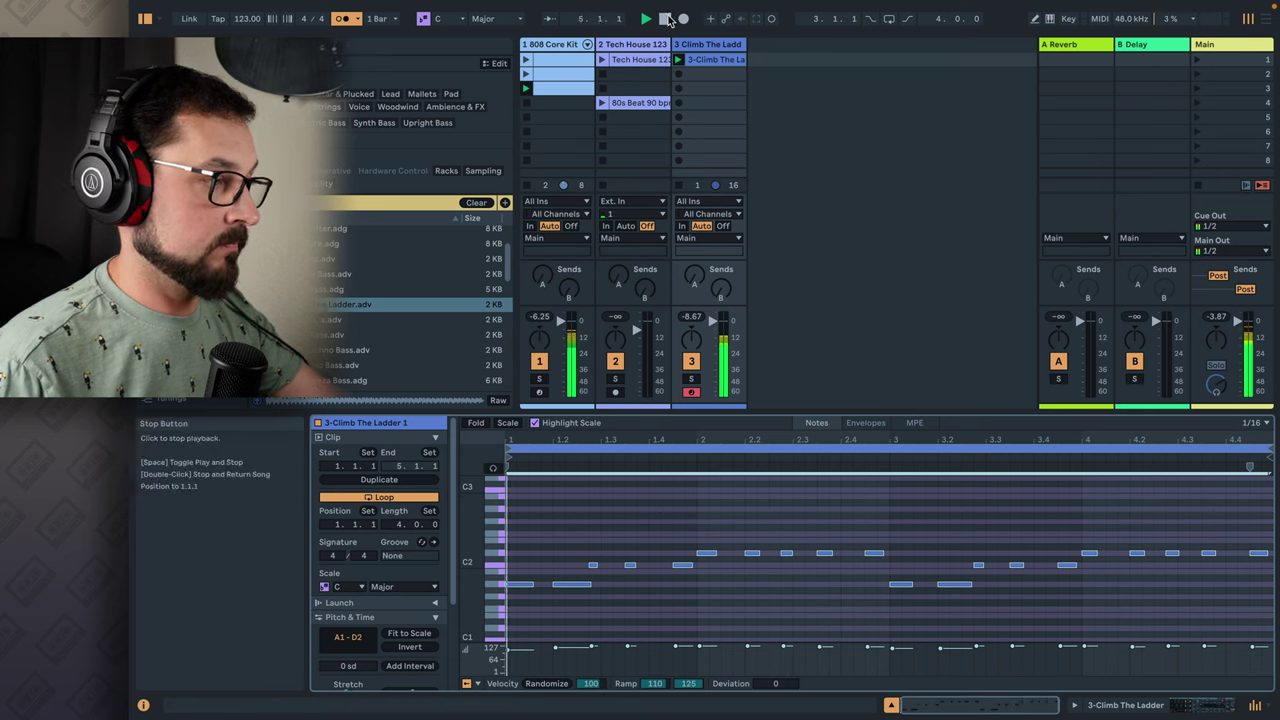
left_click(664, 18)
Filter the instrument presets to Pads and audition Foglie Pad and Freudian Pad
left_click(708, 101)
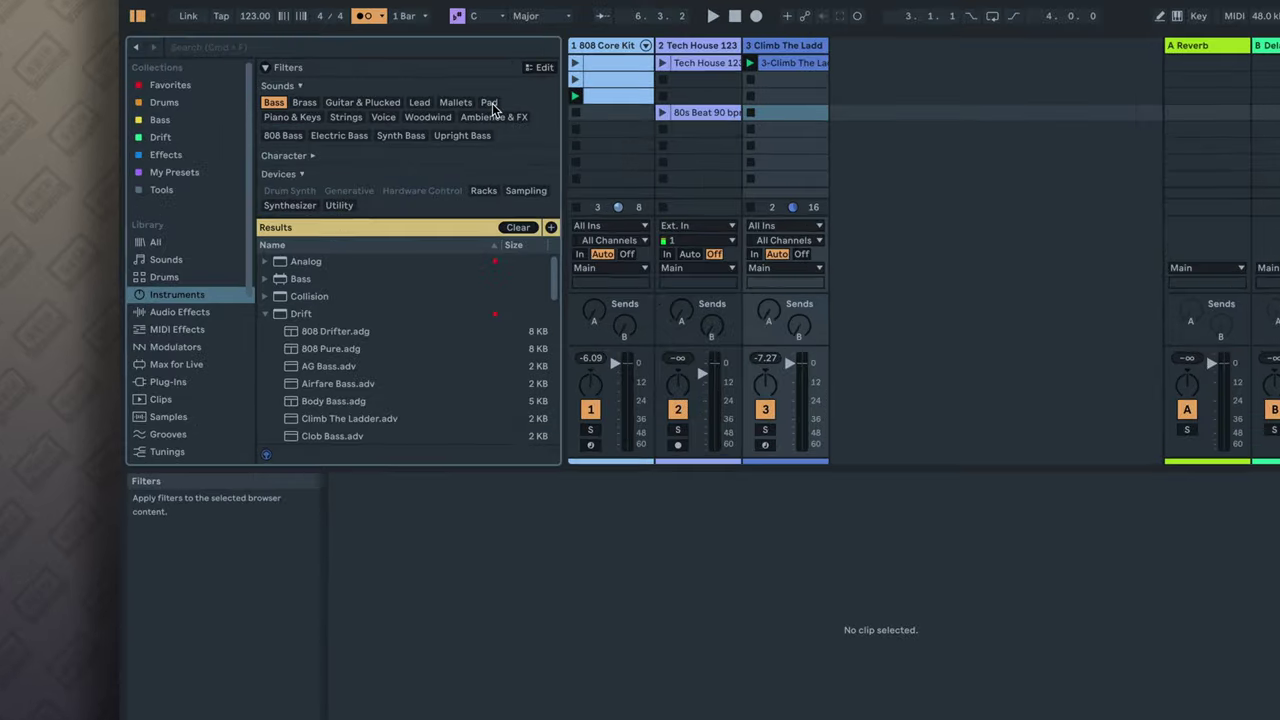
left_click(490, 103)
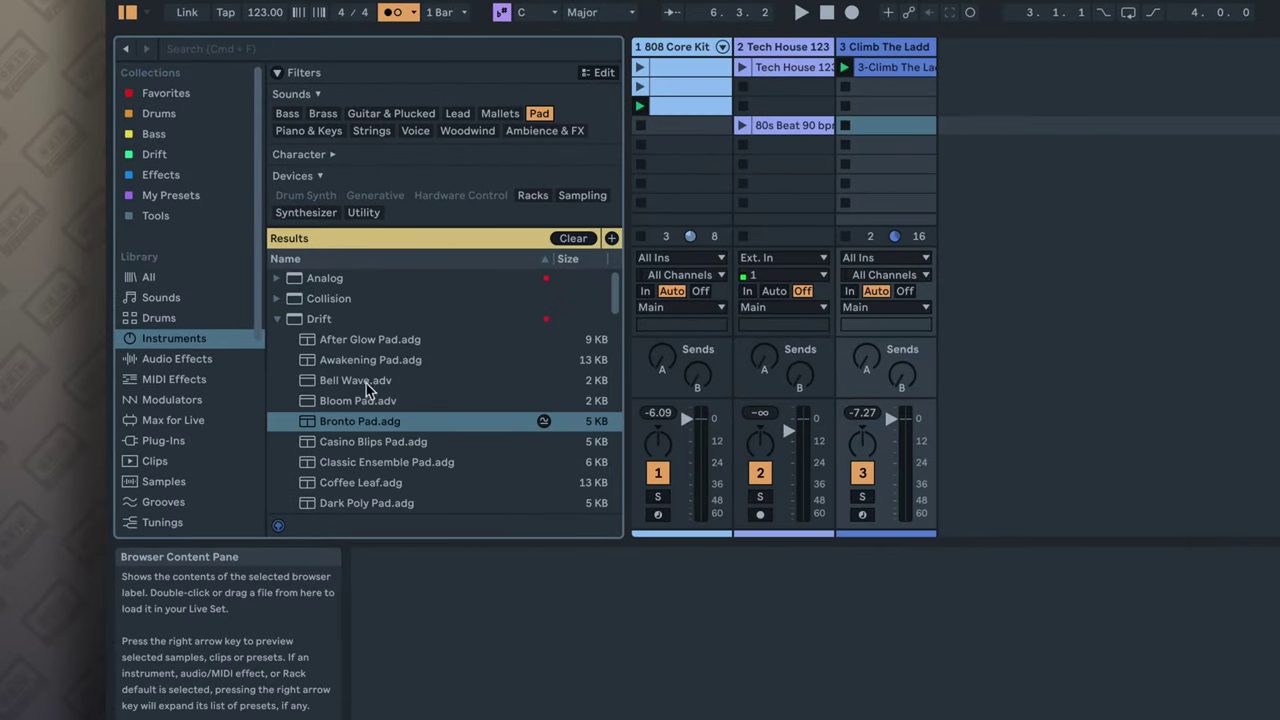
scroll(366, 388, "down", 3)
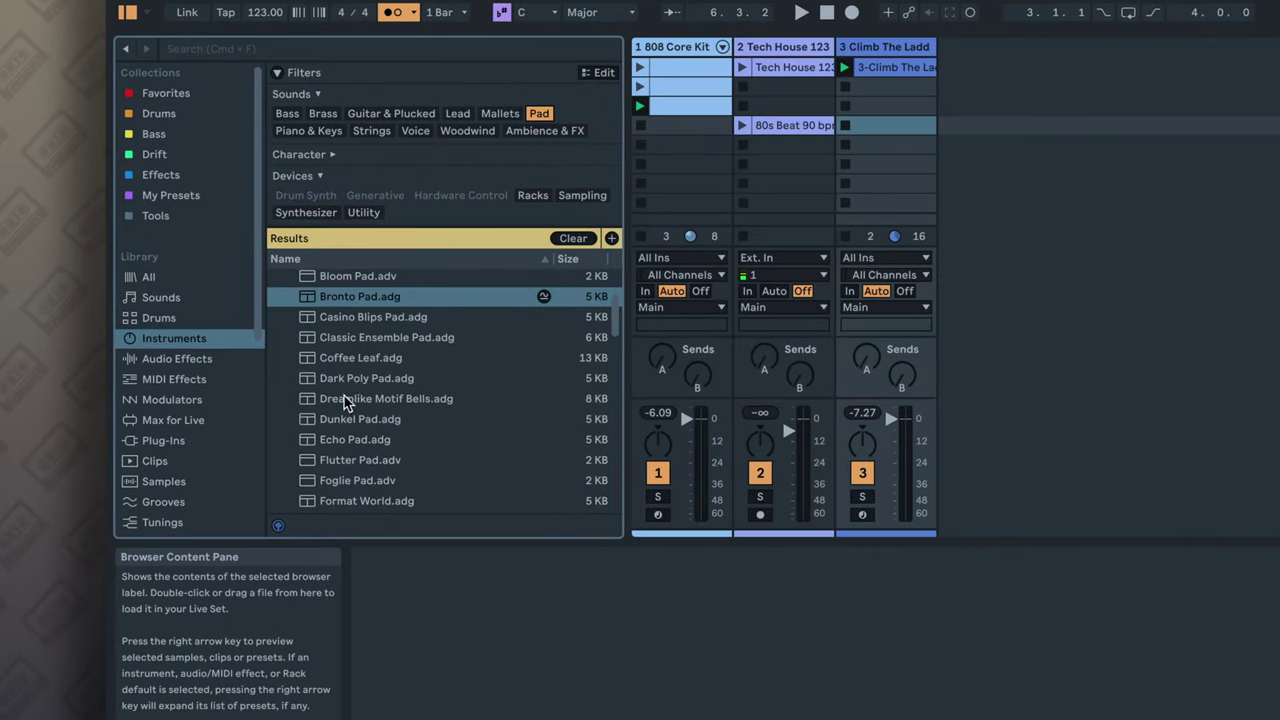
left_click(352, 485)
scroll(350, 480, "down", 2)
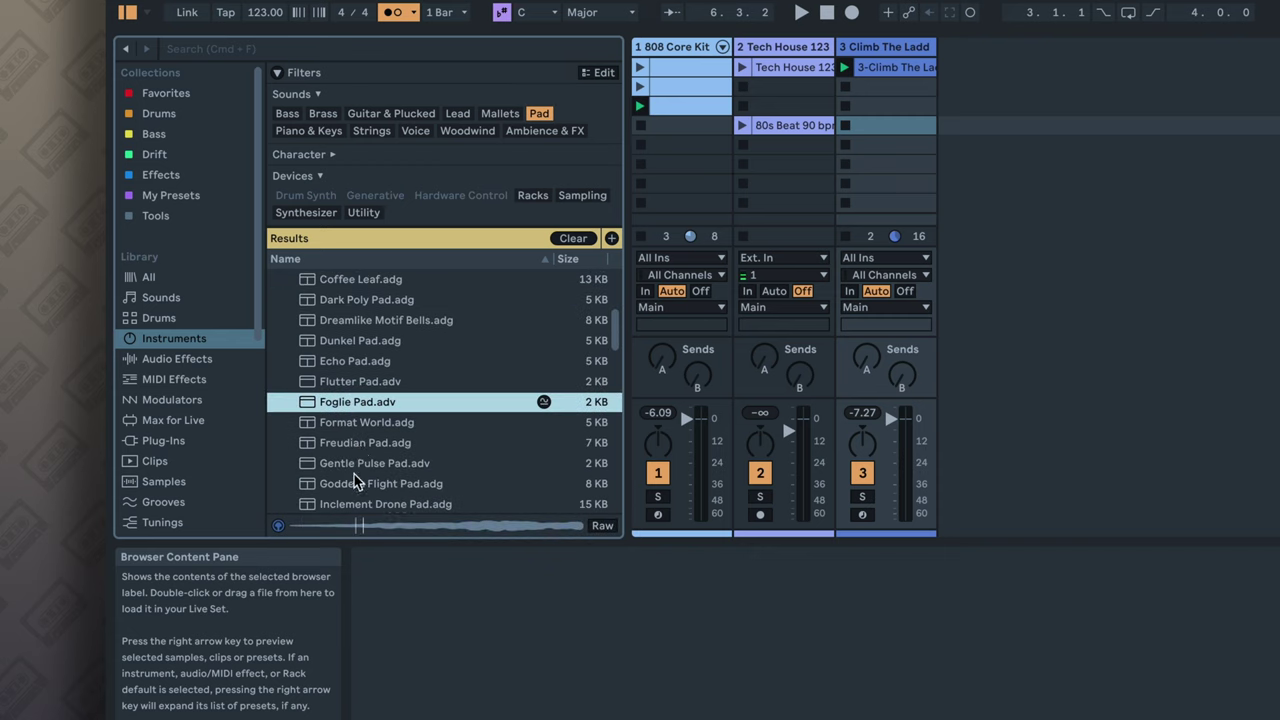
left_click(360, 448)
Add a Gentle Pulse Pad track and create an empty MIDI clip in its first slot
left_click(358, 465)
scroll(360, 466, "down", 2)
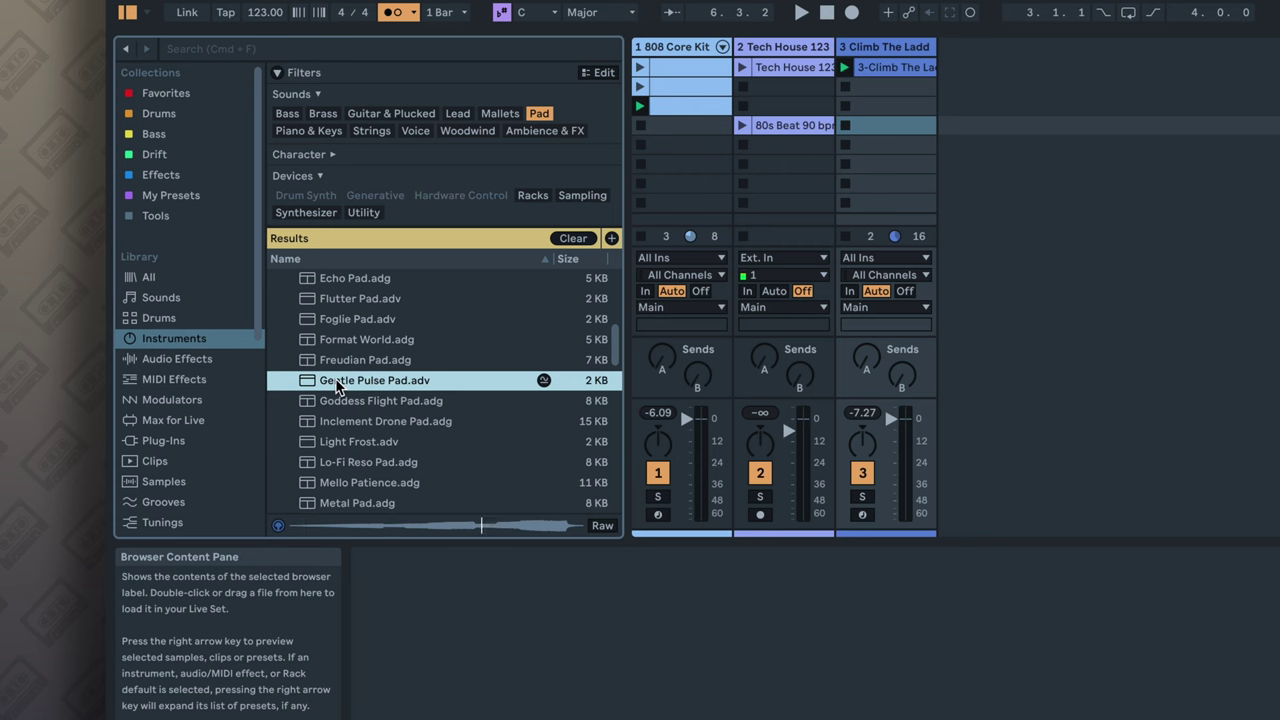
left_click_drag(316, 388, 966, 51)
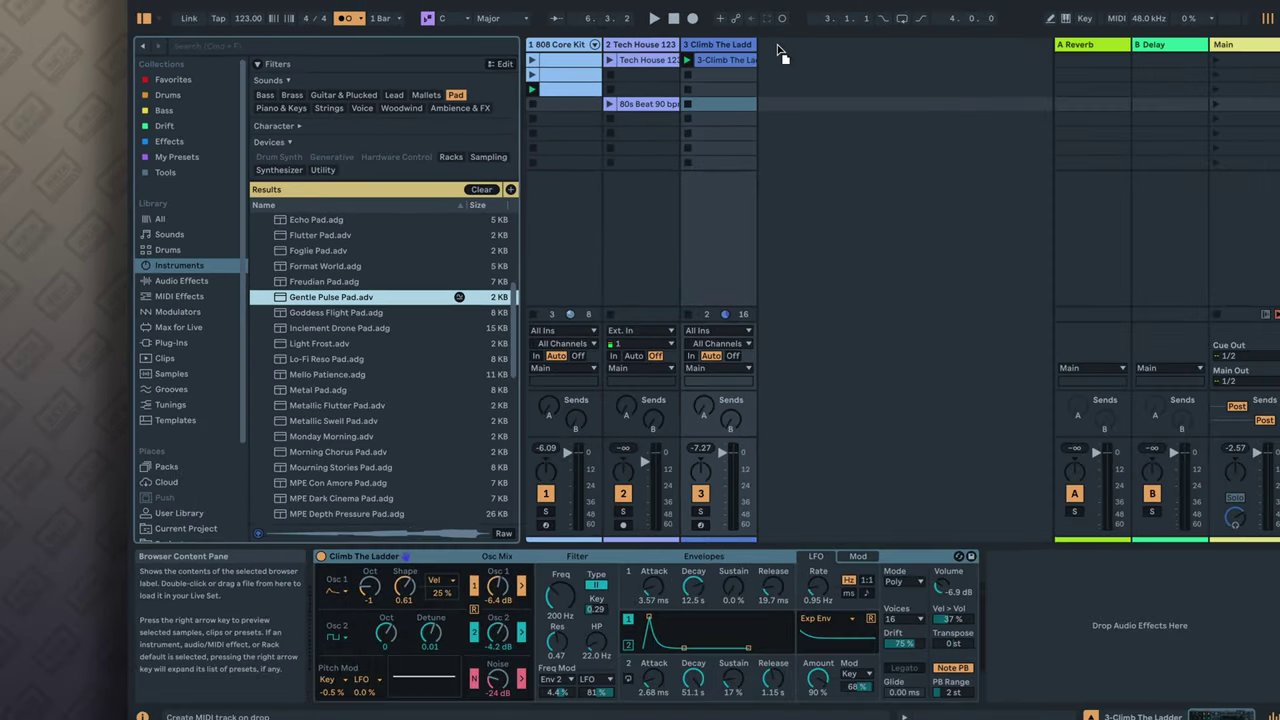
double_click(776, 60)
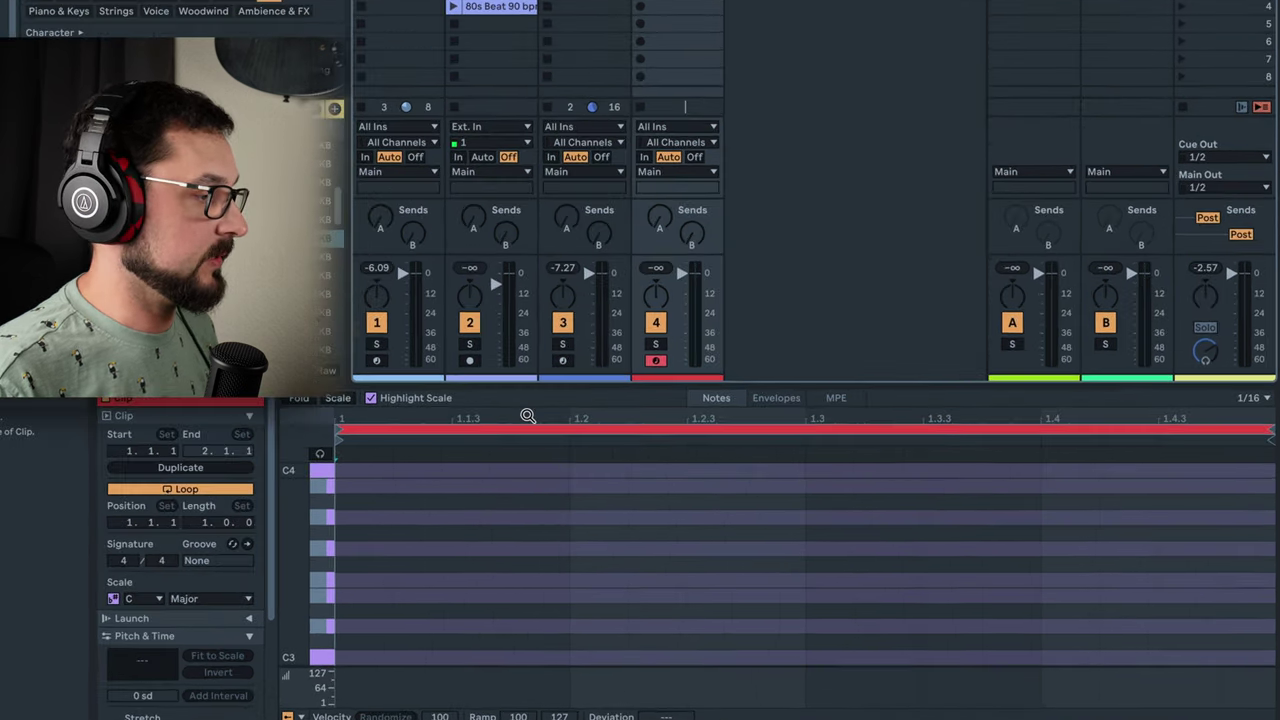
Double the pad clip three times to make it eight bars long
left_click(372, 479)
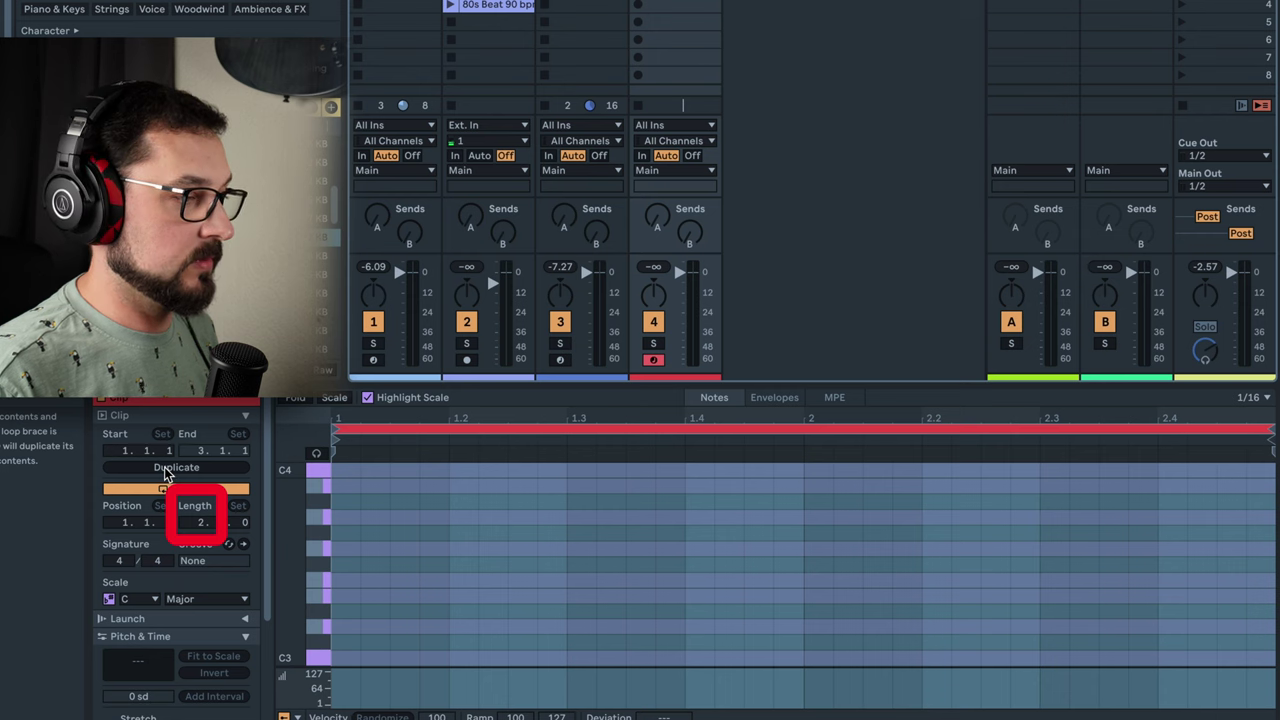
left_click(167, 469)
left_click(167, 469)
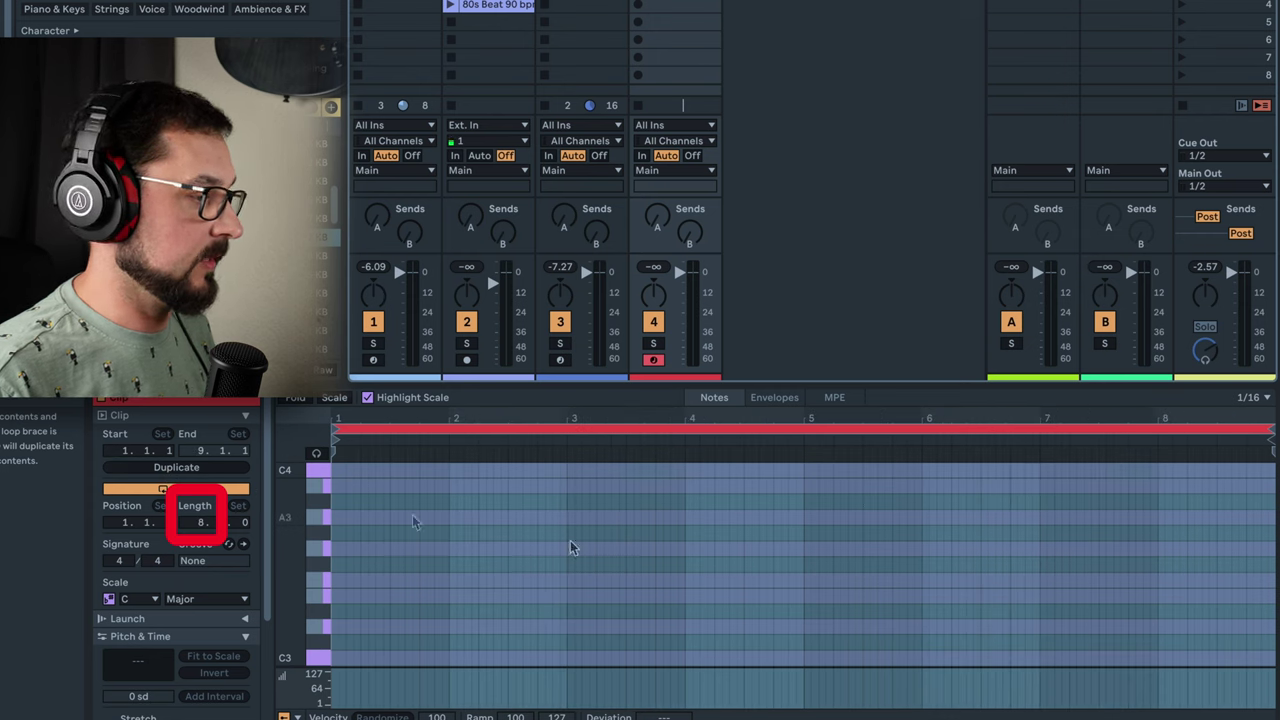
scroll(380, 530, "down", 3)
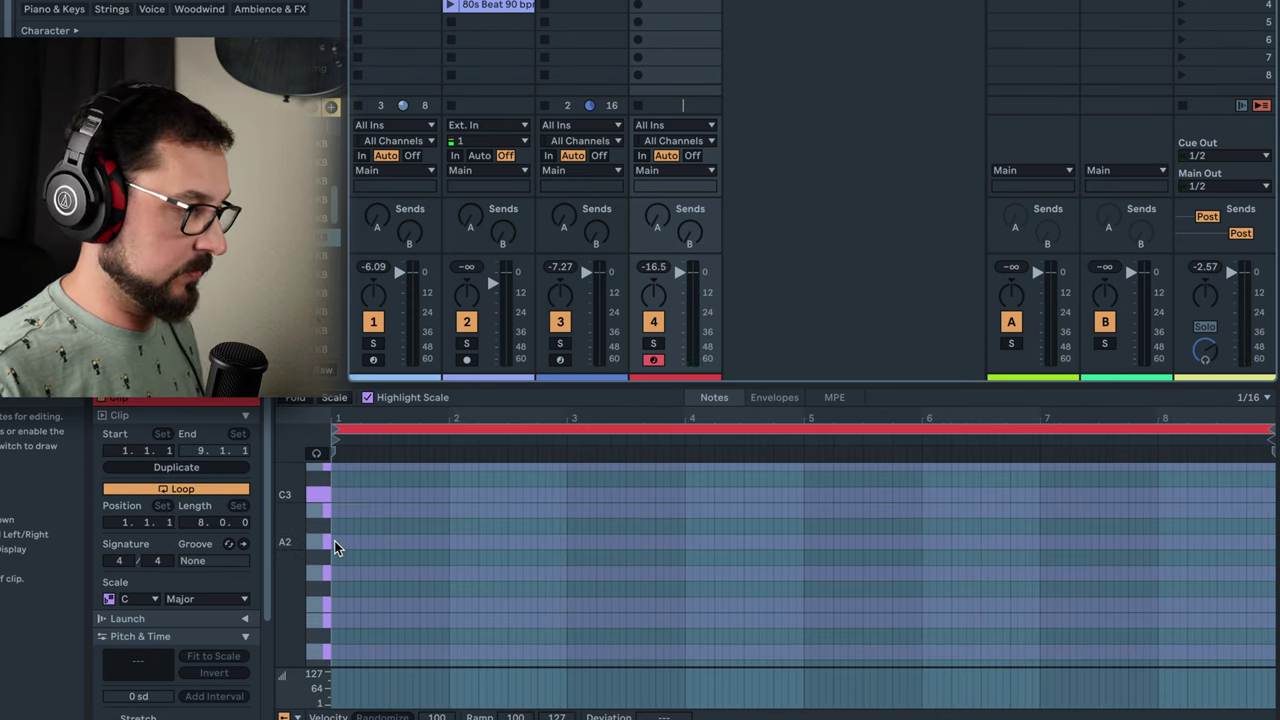
Draw one A2 note spanning the clip, raise it an octave to A3, and play it
double_click(334, 540)
left_click_drag(342, 541, 1270, 548)
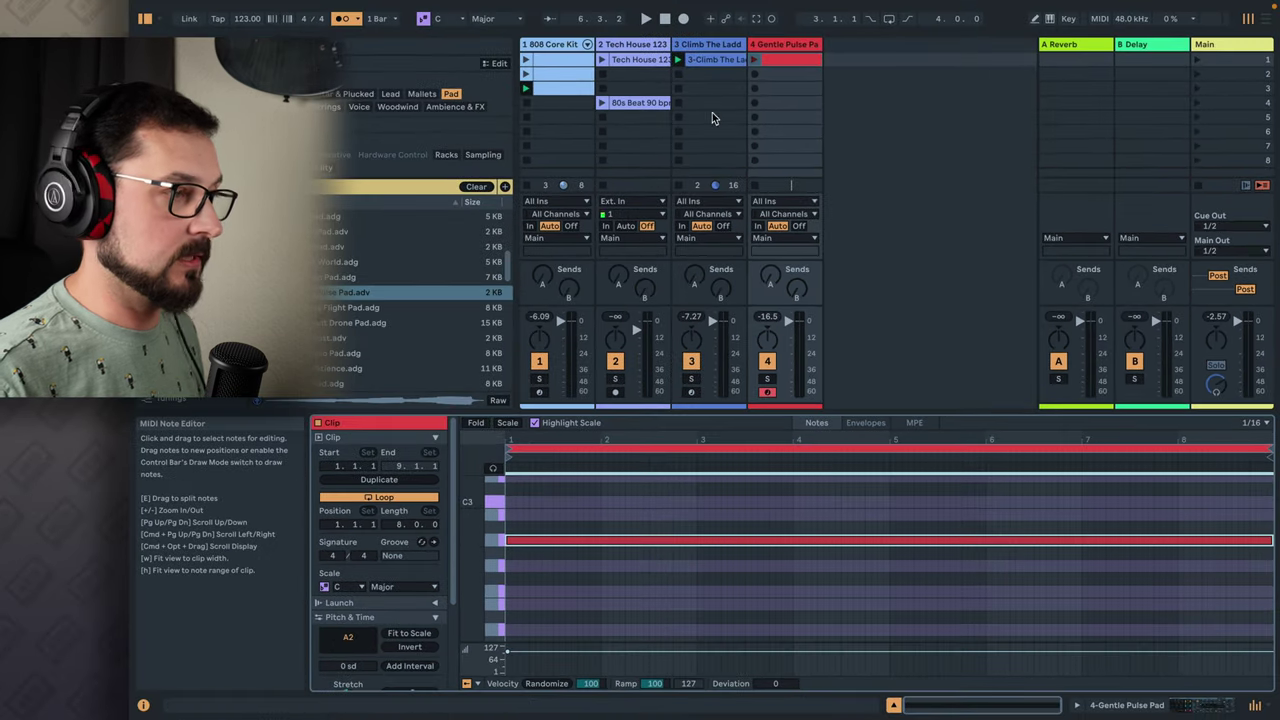
left_click(754, 60)
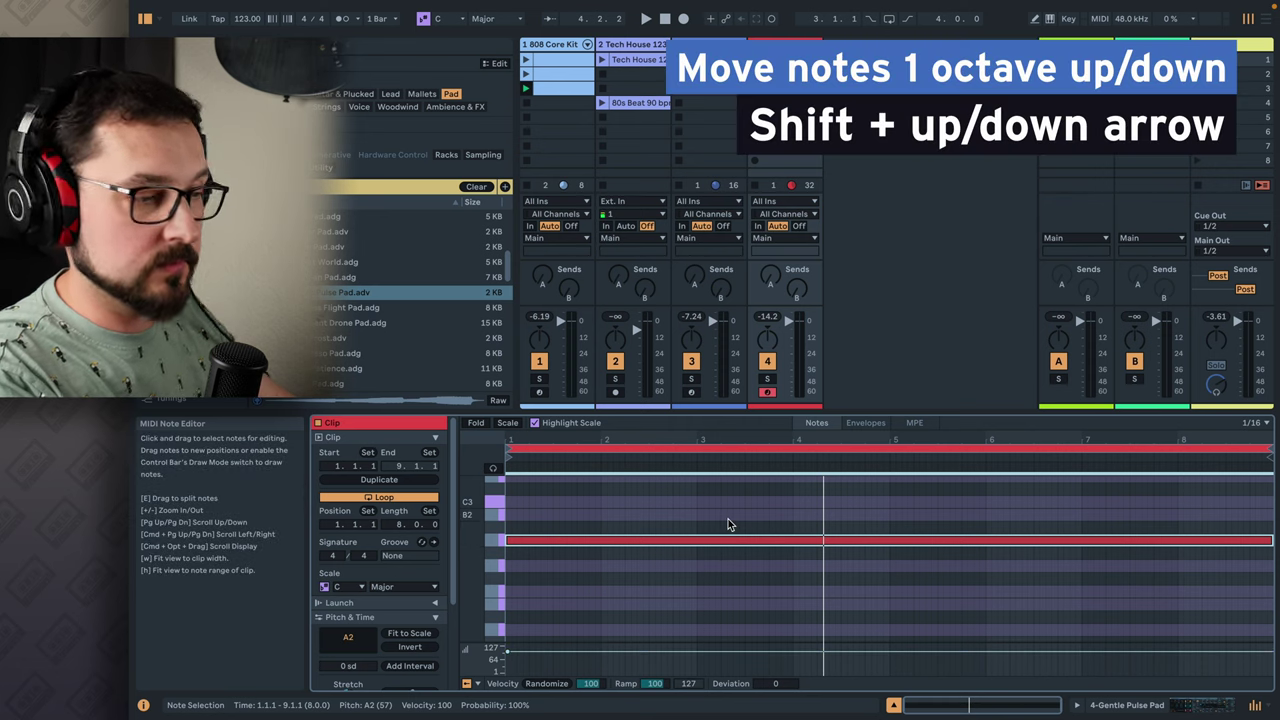
key("shift+Up")
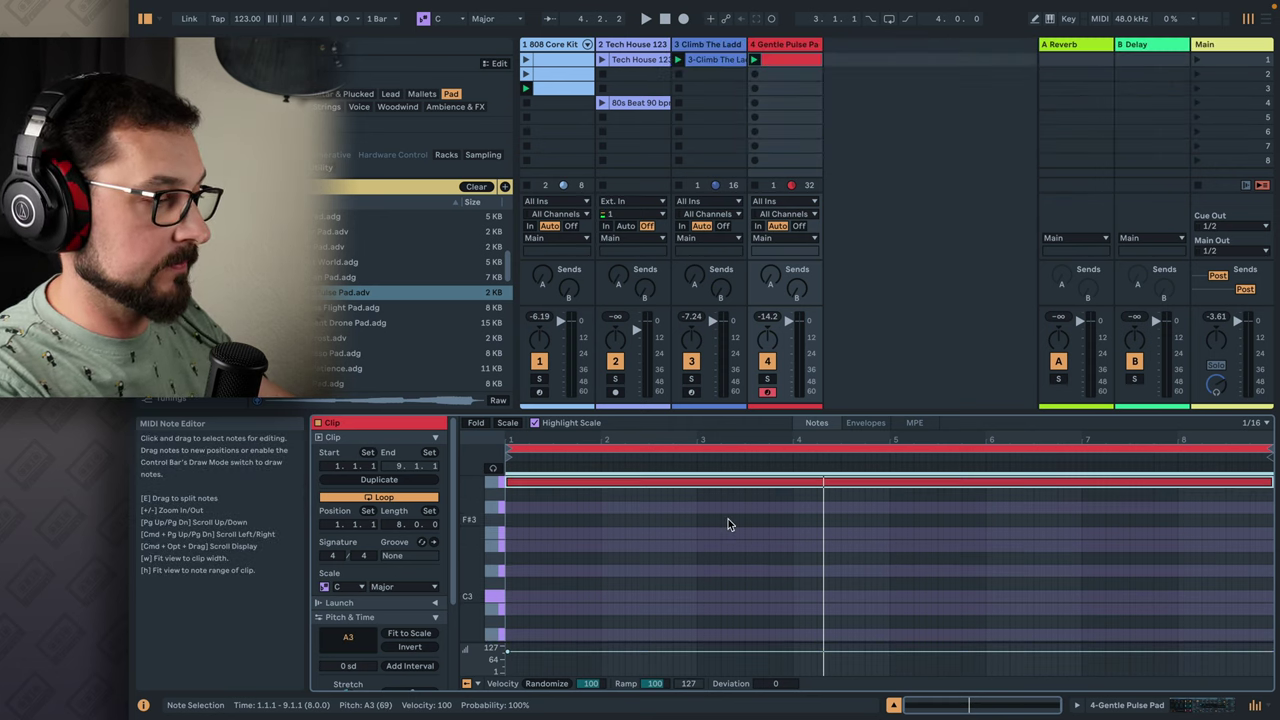
key("space")
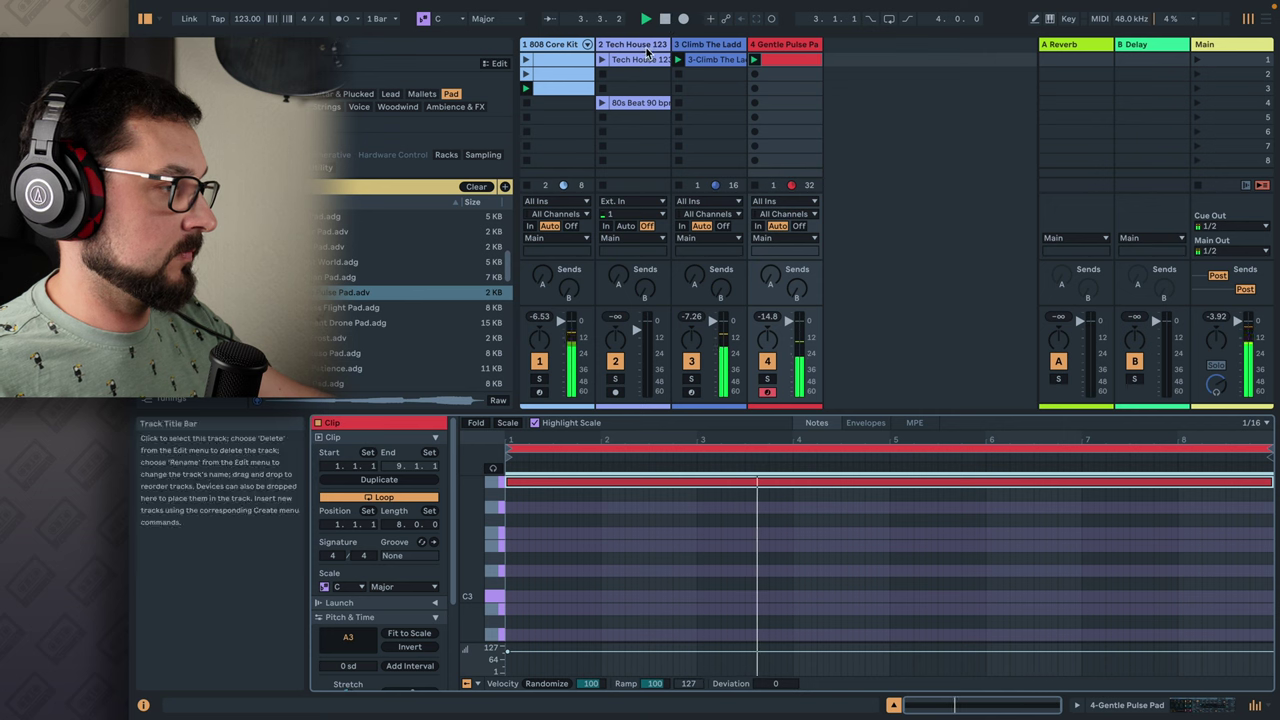
Launch the Tech House 123 loop, deselect the clip, and select the bass and pad tracks
left_click(603, 61)
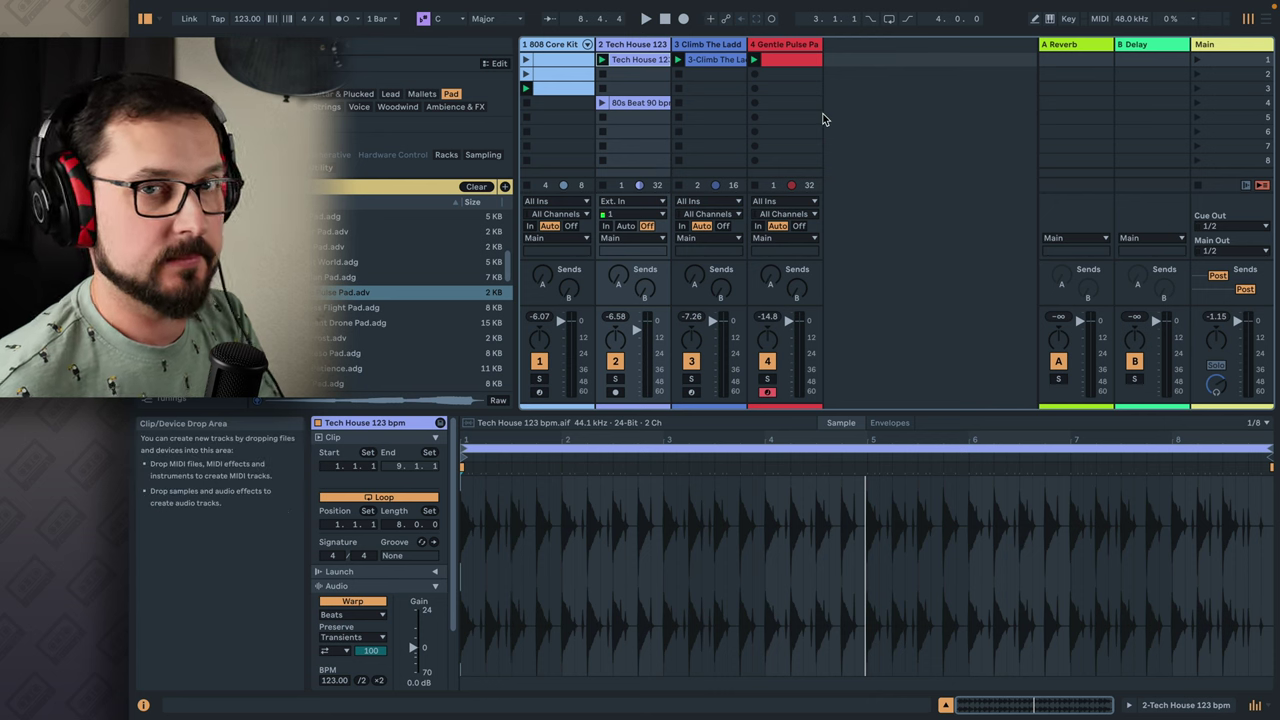
left_click(855, 85)
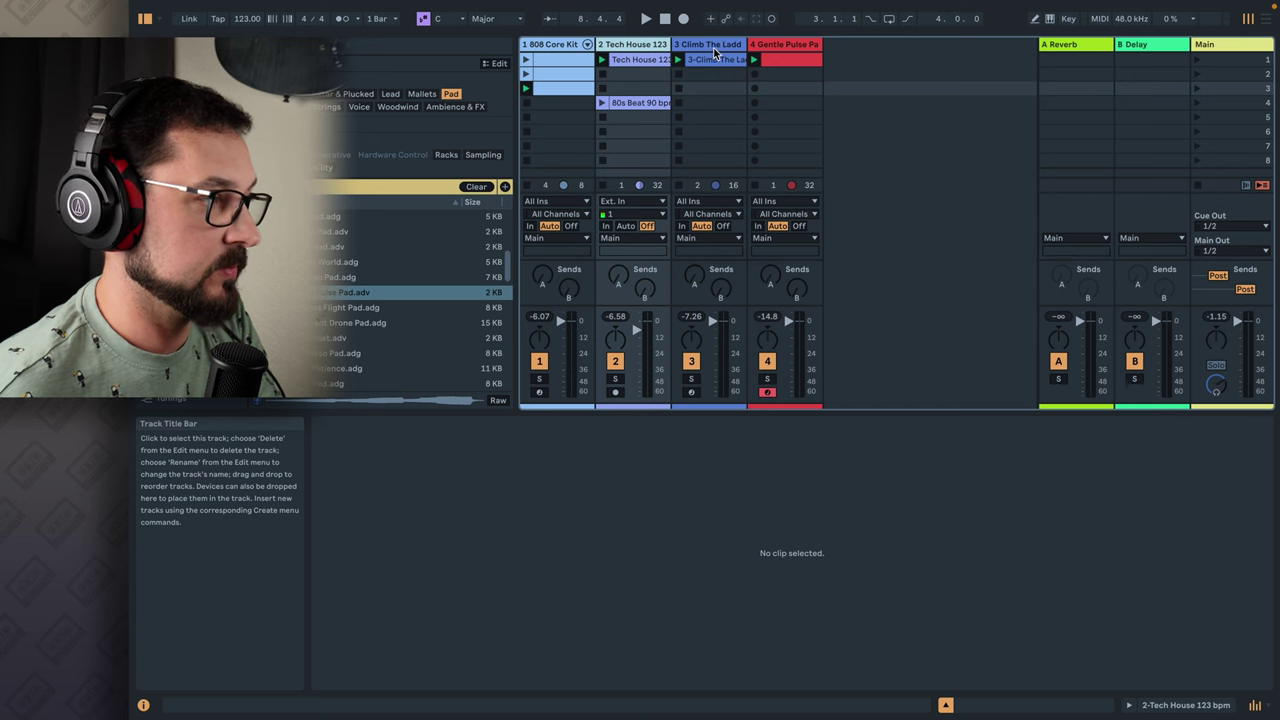
left_click(715, 53)
left_click(785, 44)
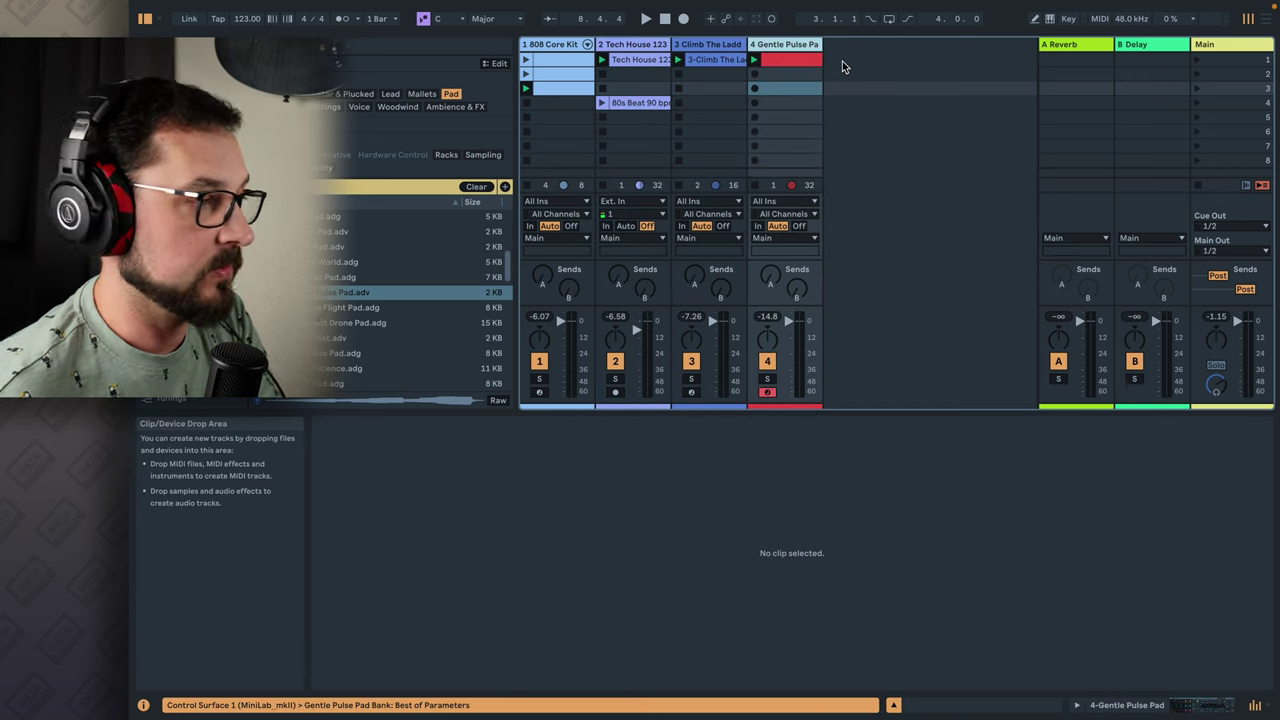
Audition the first drum clip and narrow the browser to widen the Session area
left_click(526, 61)
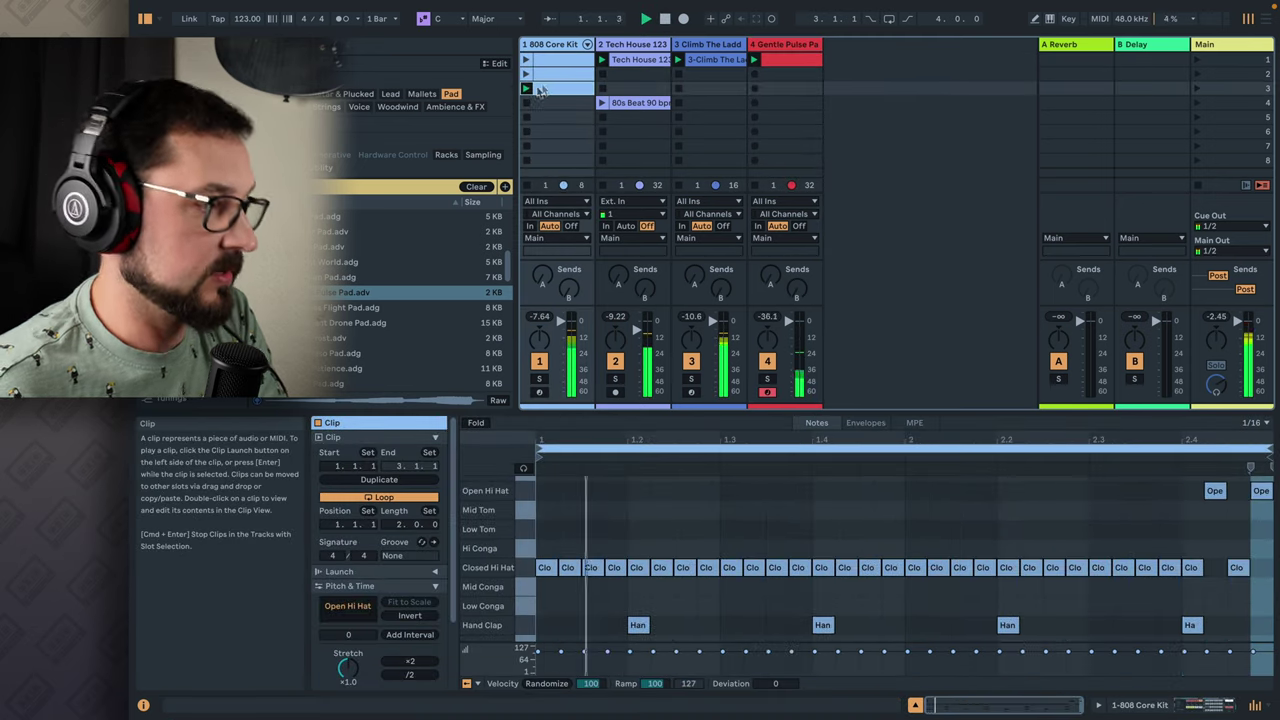
left_click(660, 19)
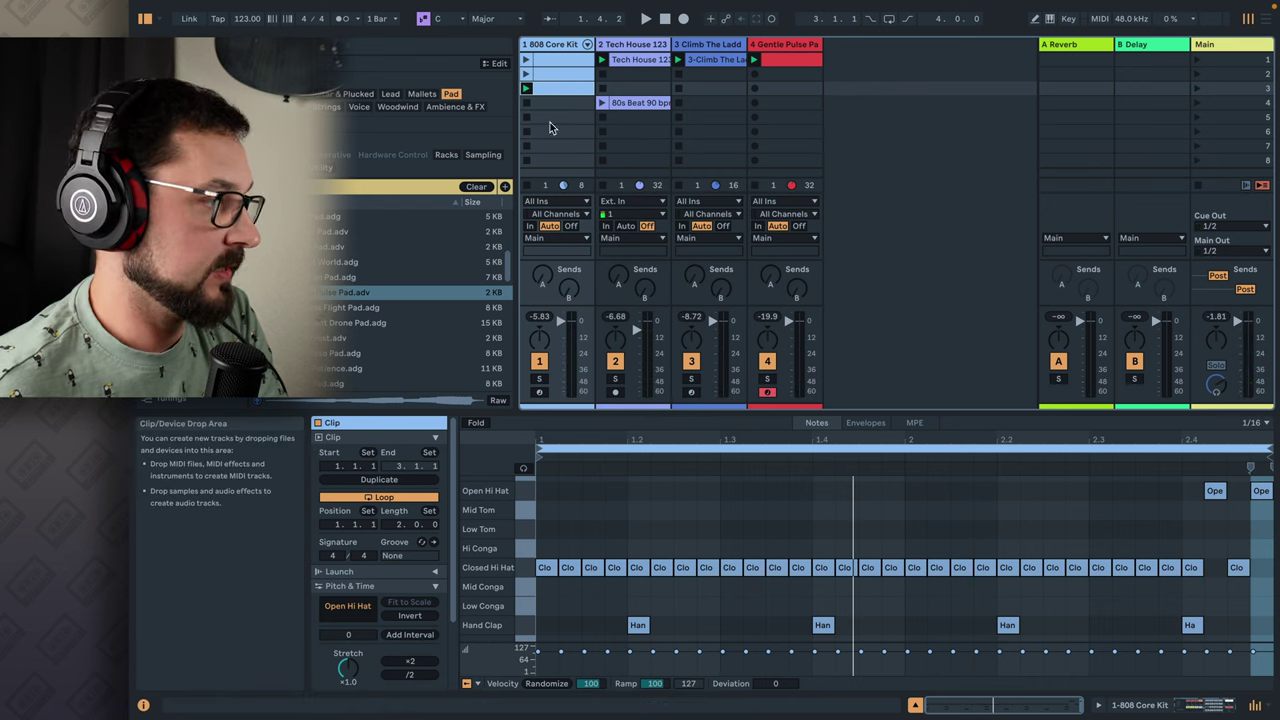
left_click_drag(516, 118, 474, 118)
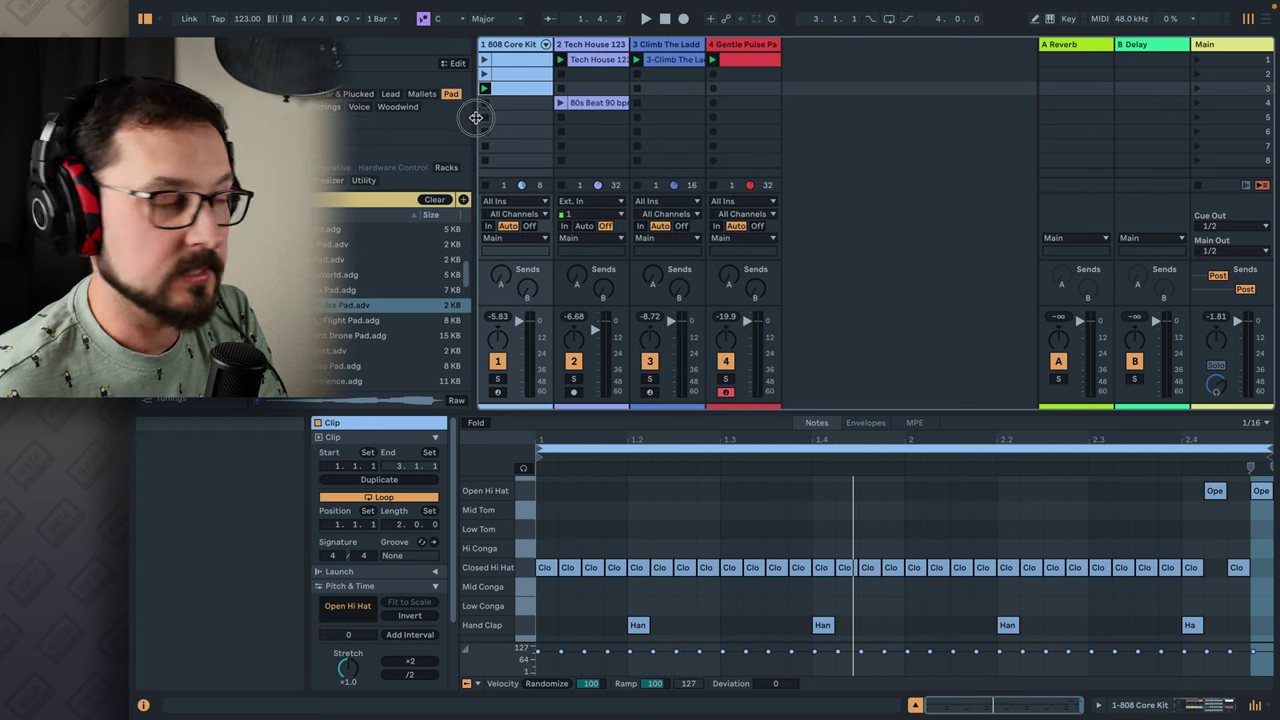
left_click(852, 112)
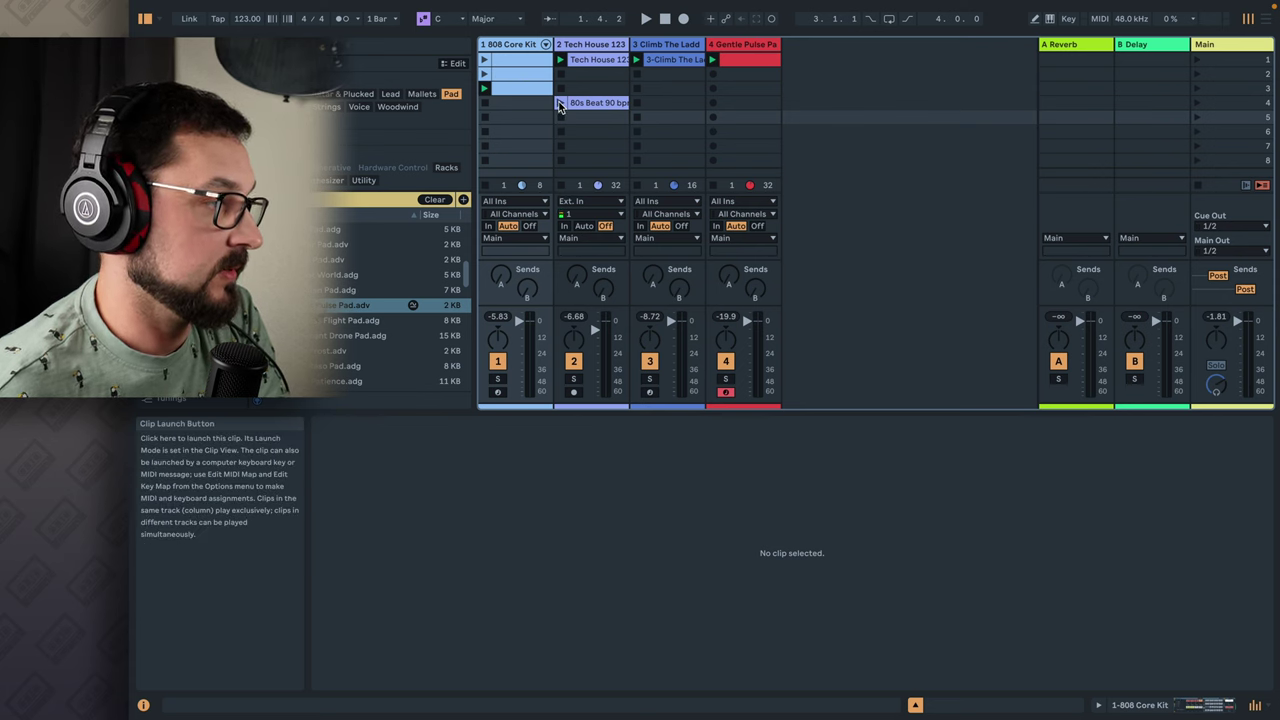
Audition the 80s Beat 90 bpm clip and move it from slot 4 up to slot 3
left_click(560, 104)
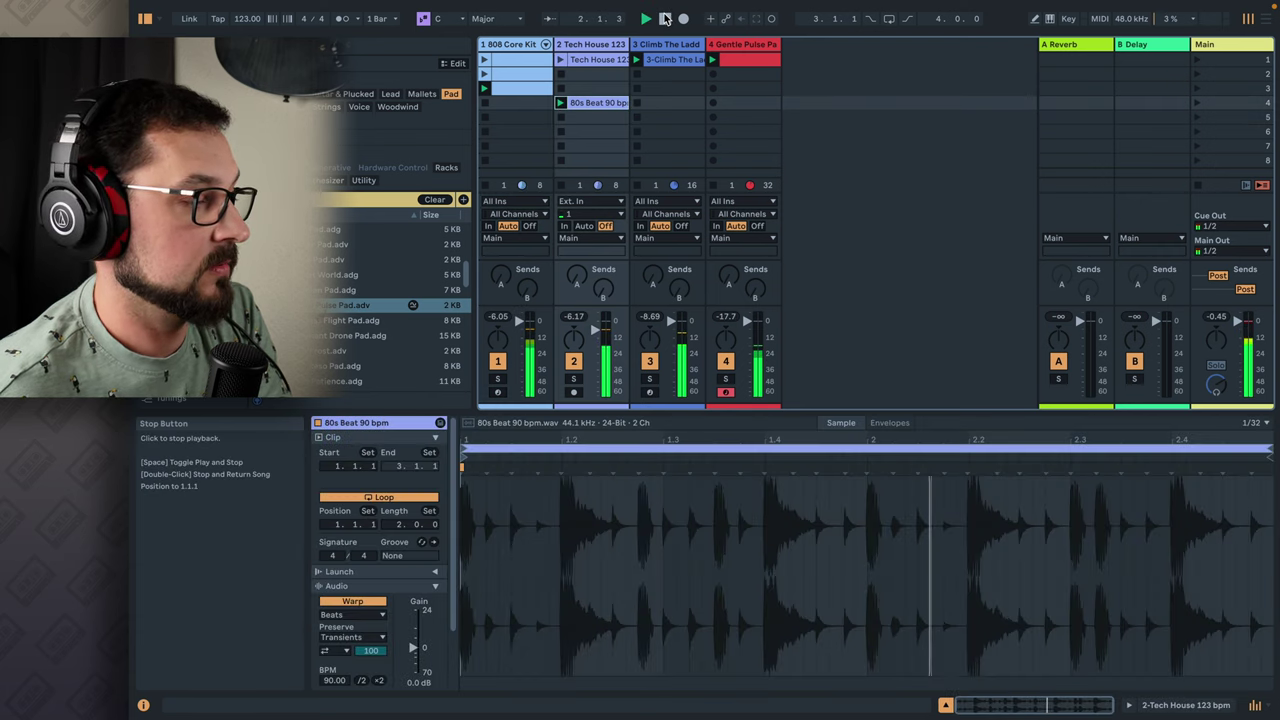
left_click(665, 19)
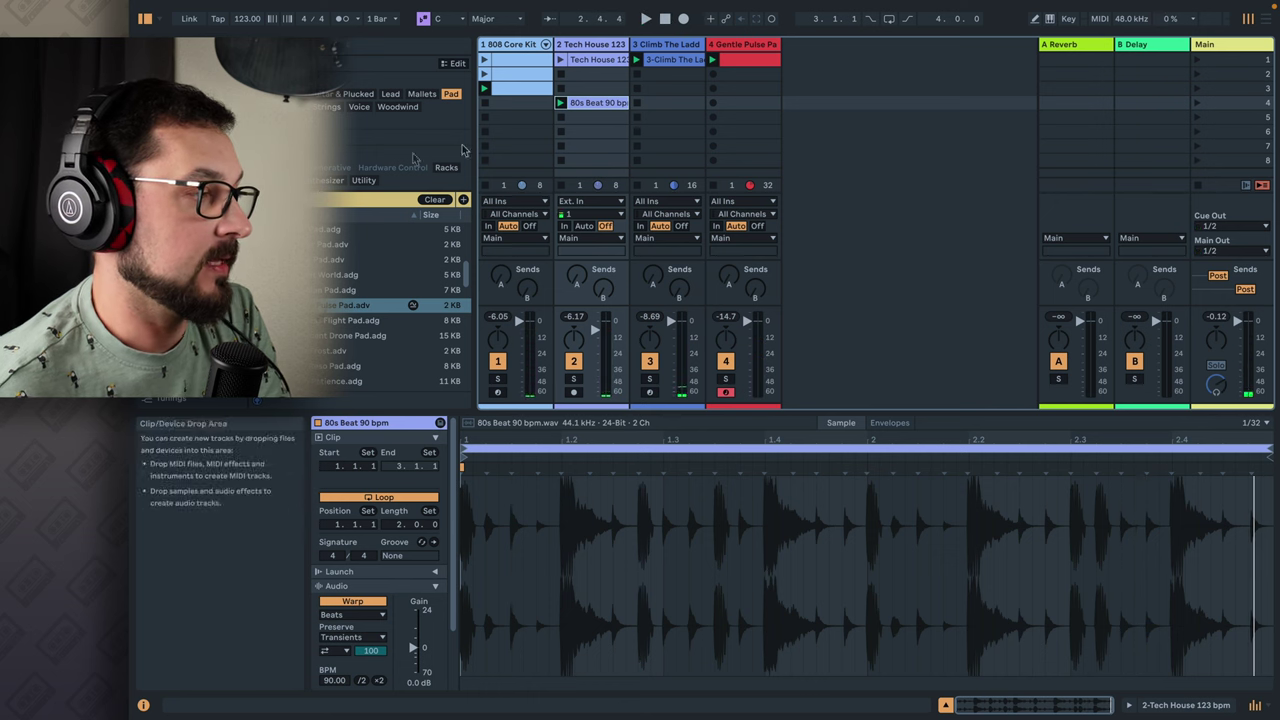
left_click_drag(560, 102, 585, 93)
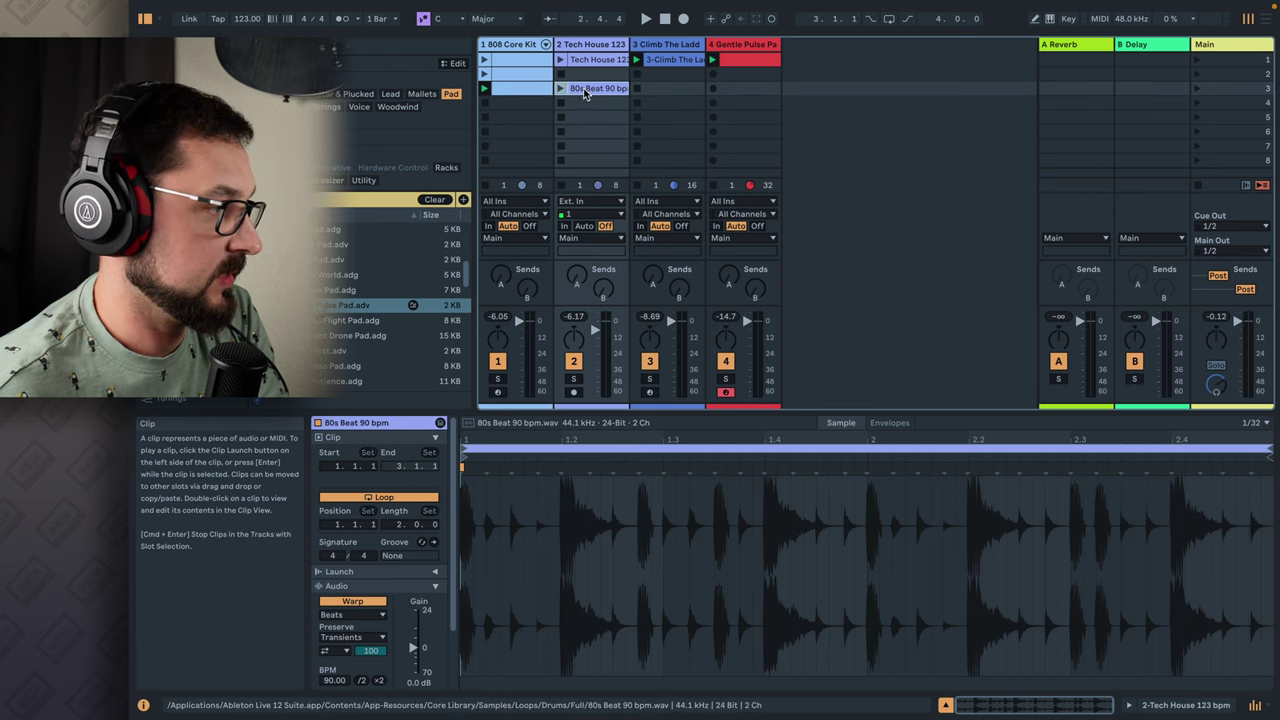
Compare the hi-hat clips of scenes 1 and 2 by viewing and playing both scenes
left_click(516, 96)
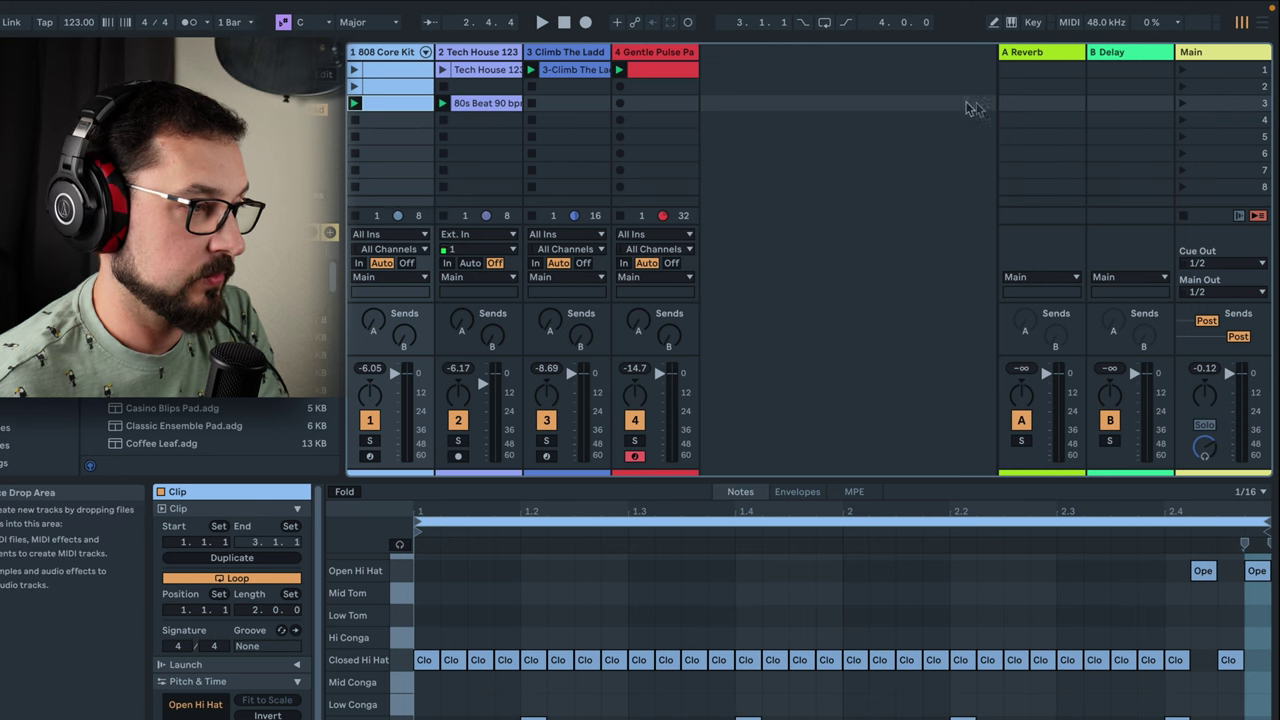
left_click(1207, 72)
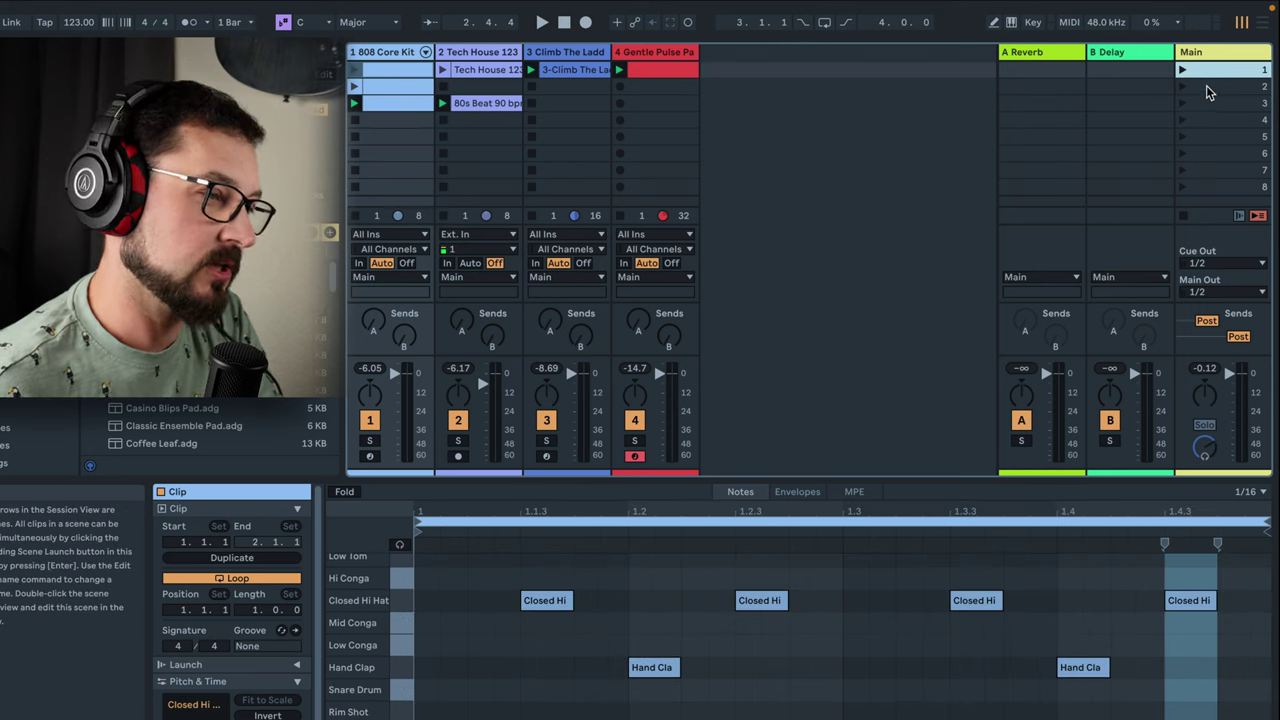
left_click(1207, 88)
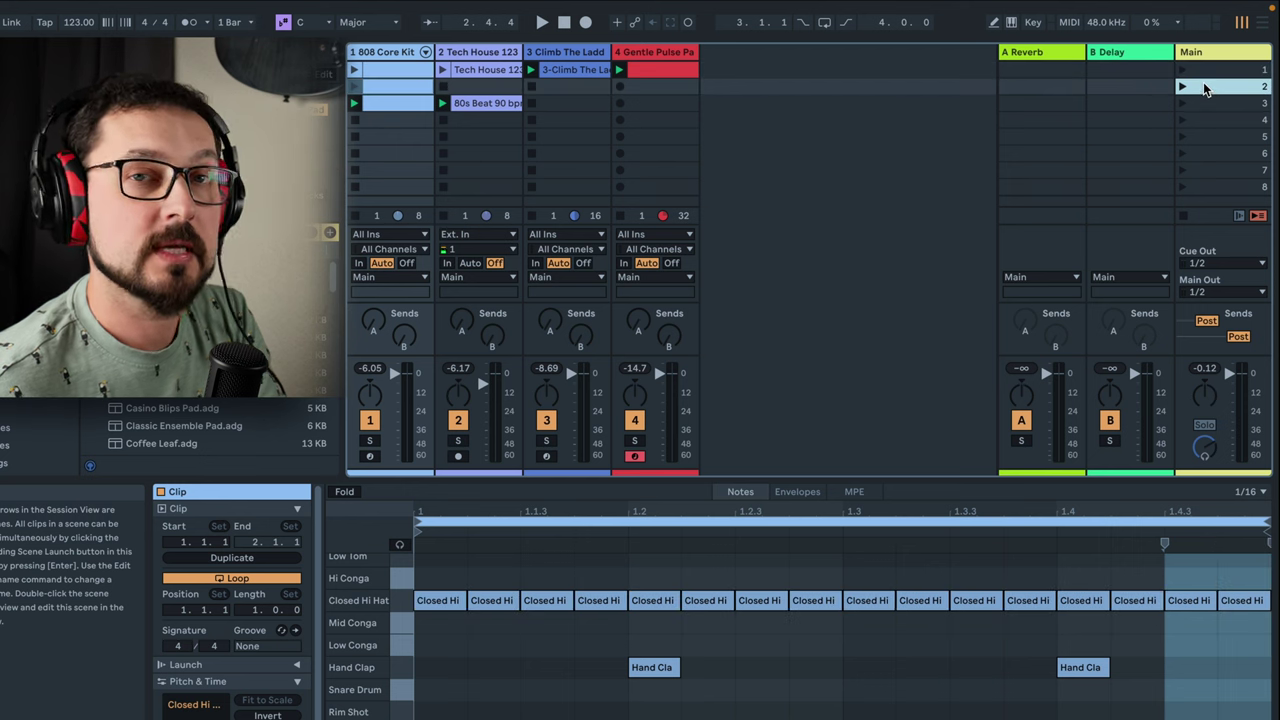
left_click(1207, 72)
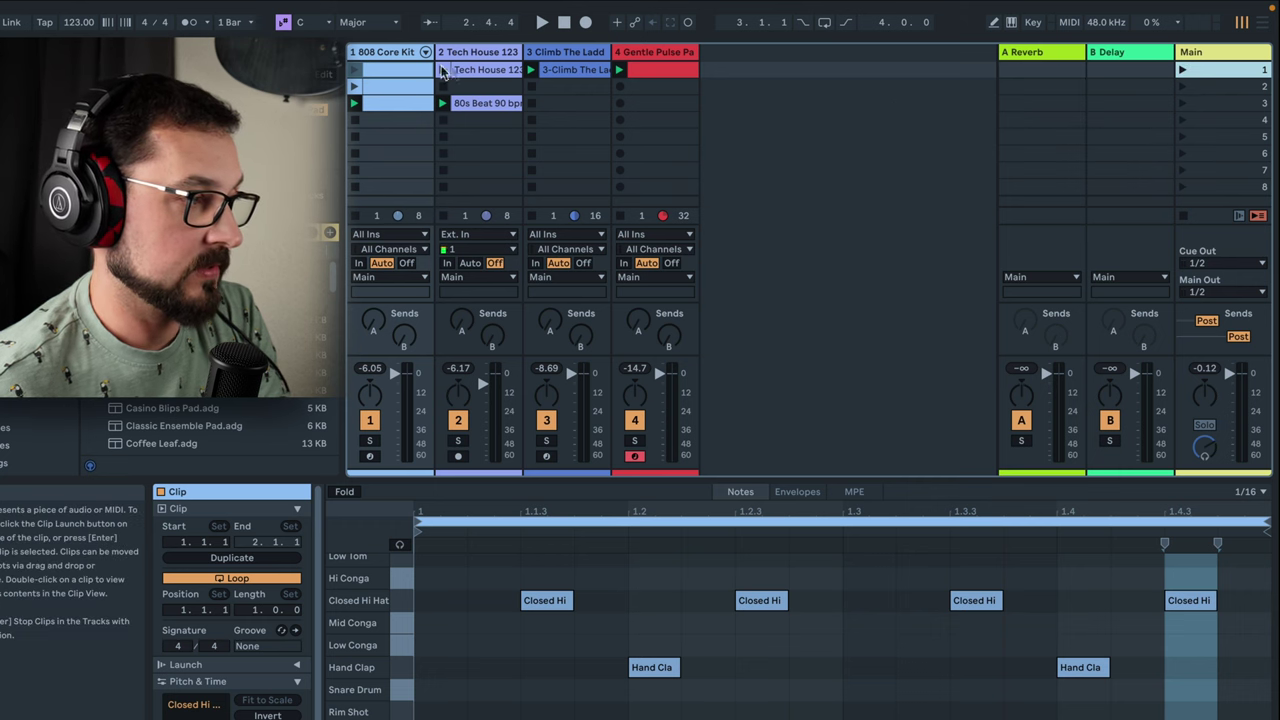
left_click(1183, 71)
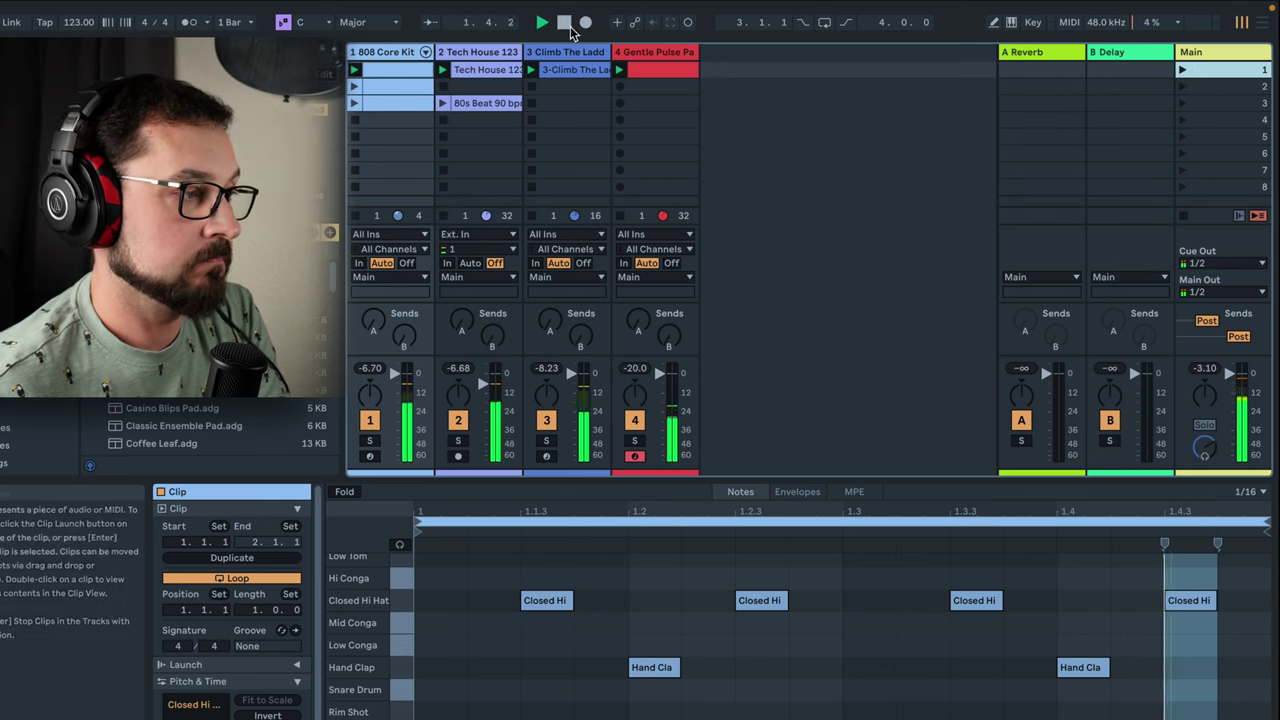
left_click(566, 24)
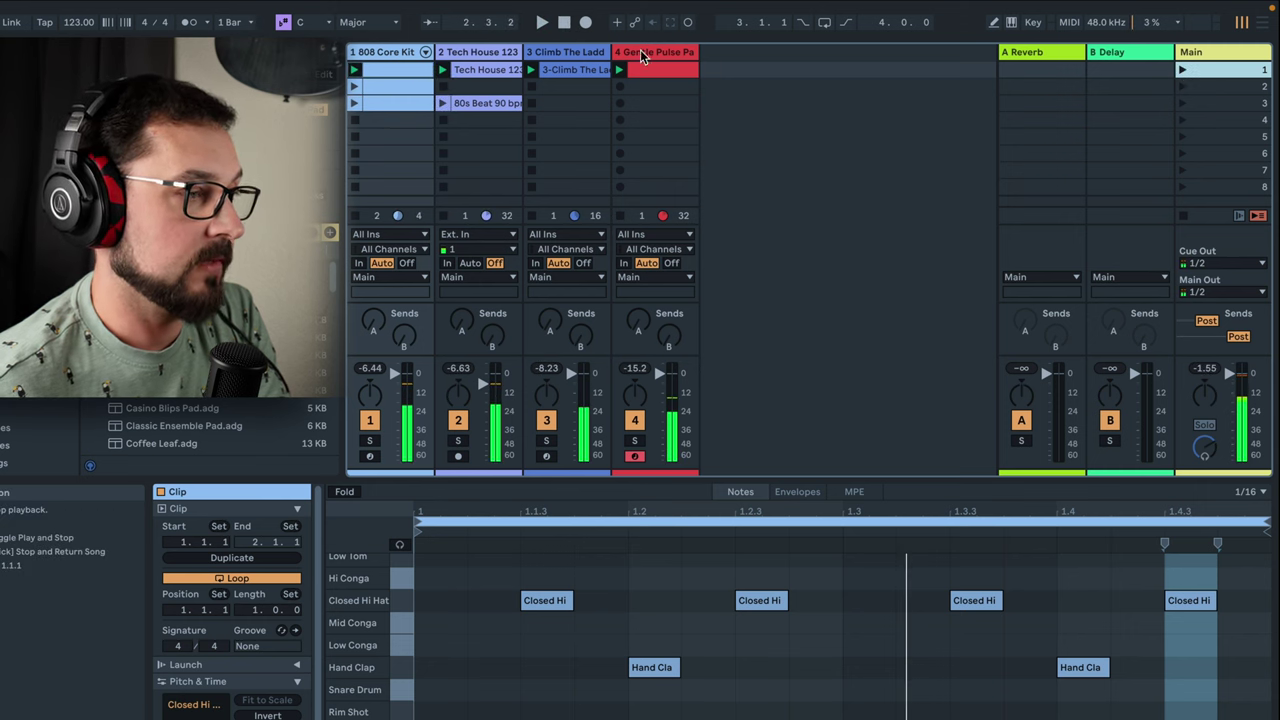
left_click(1183, 87)
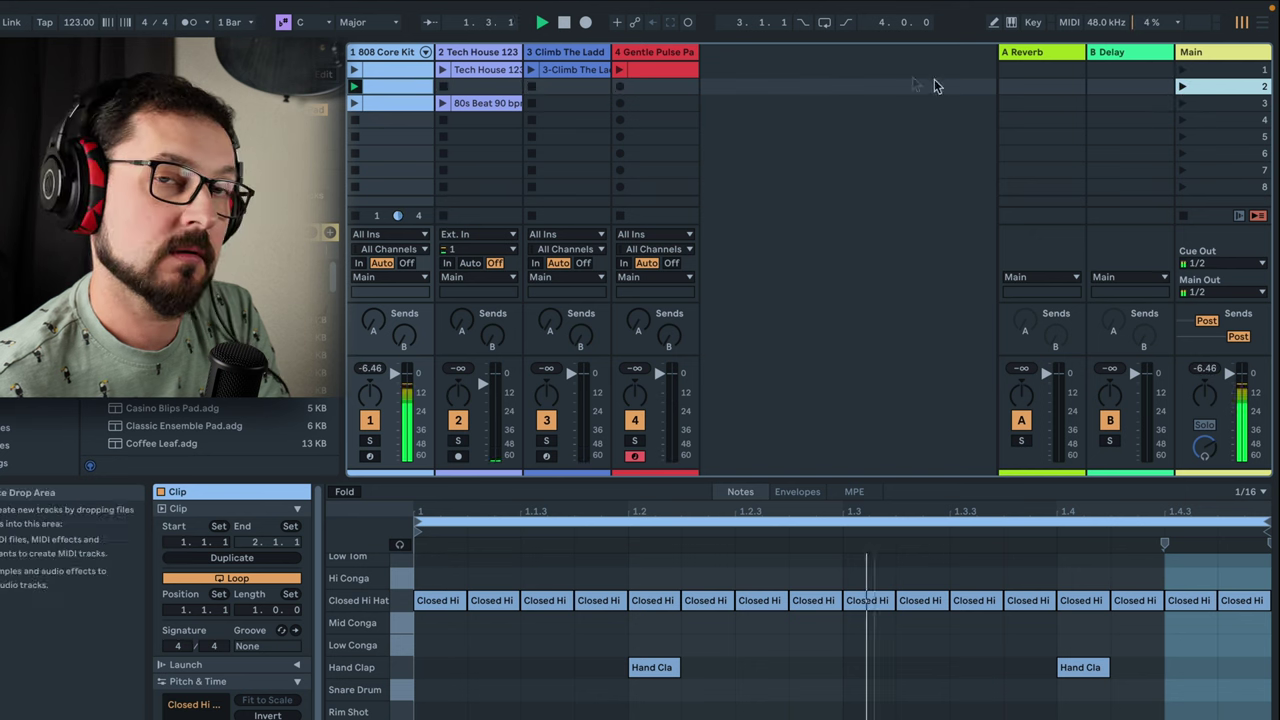
left_click(564, 22)
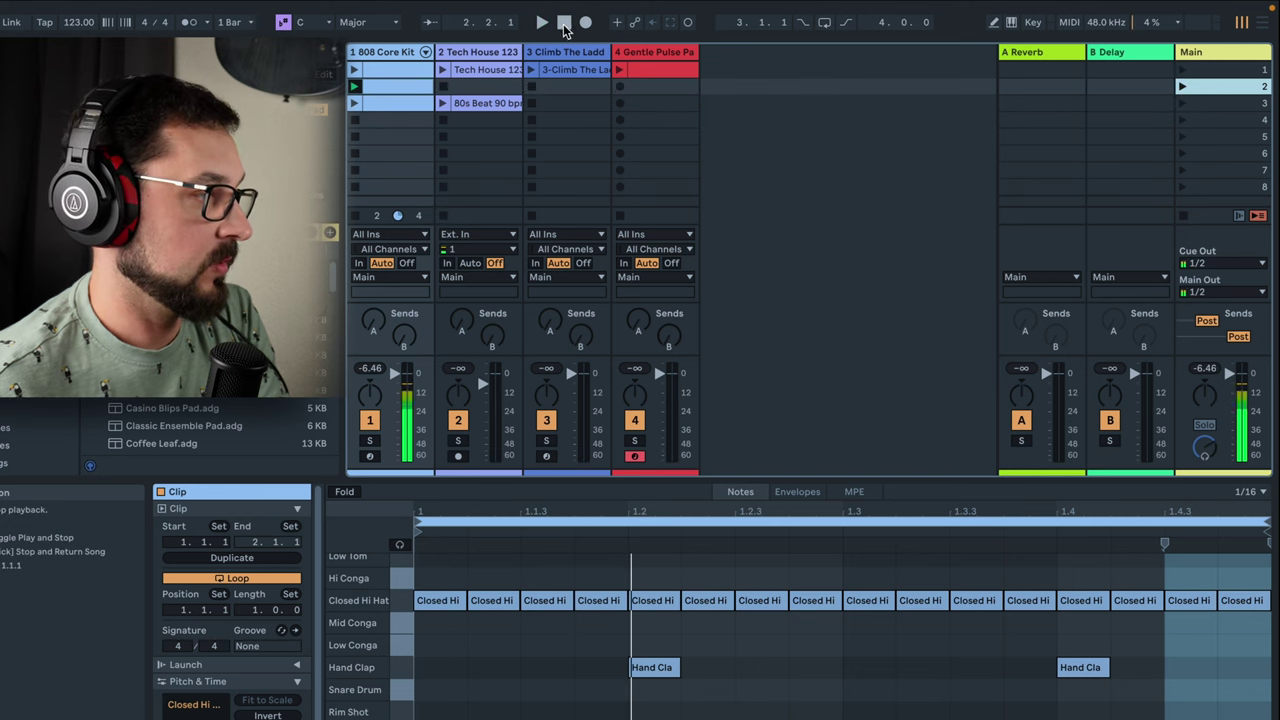
Disarm track 4, check the scene-2 slots, and replay scenes 1 and 2
left_click(383, 87)
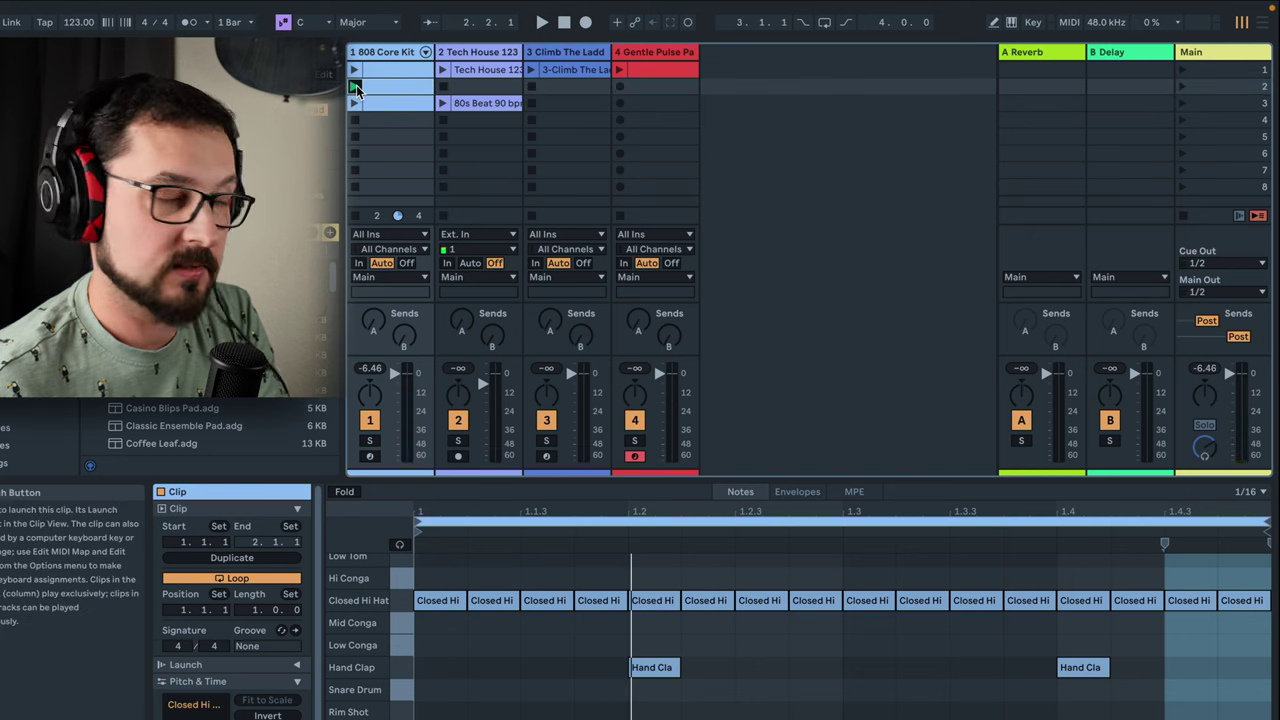
left_click(483, 85)
left_click(581, 86)
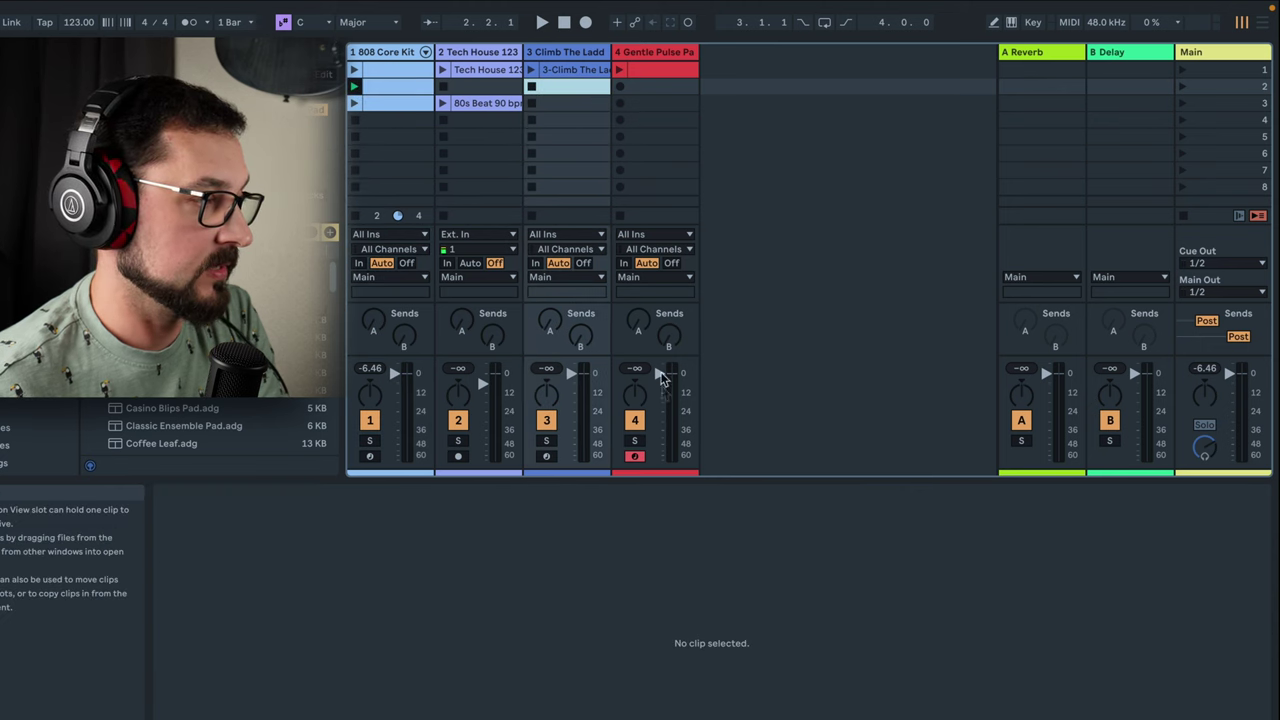
left_click(640, 456)
left_click(641, 90)
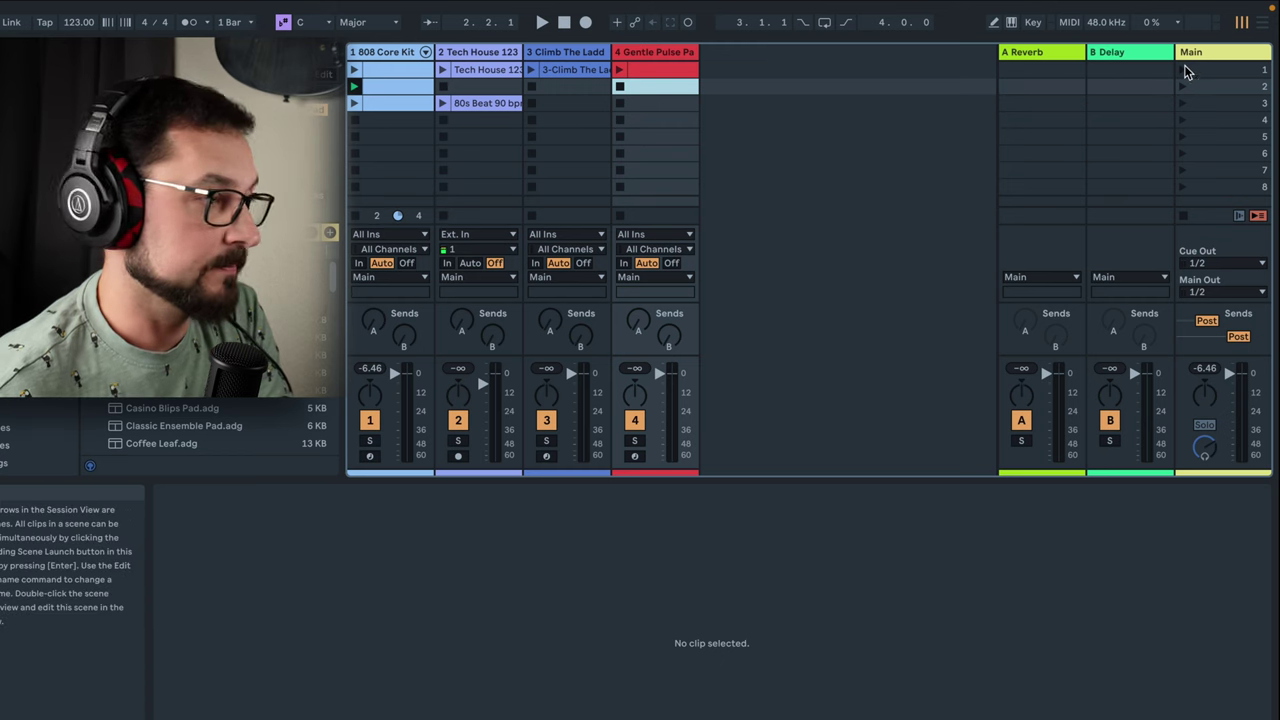
left_click(1183, 69)
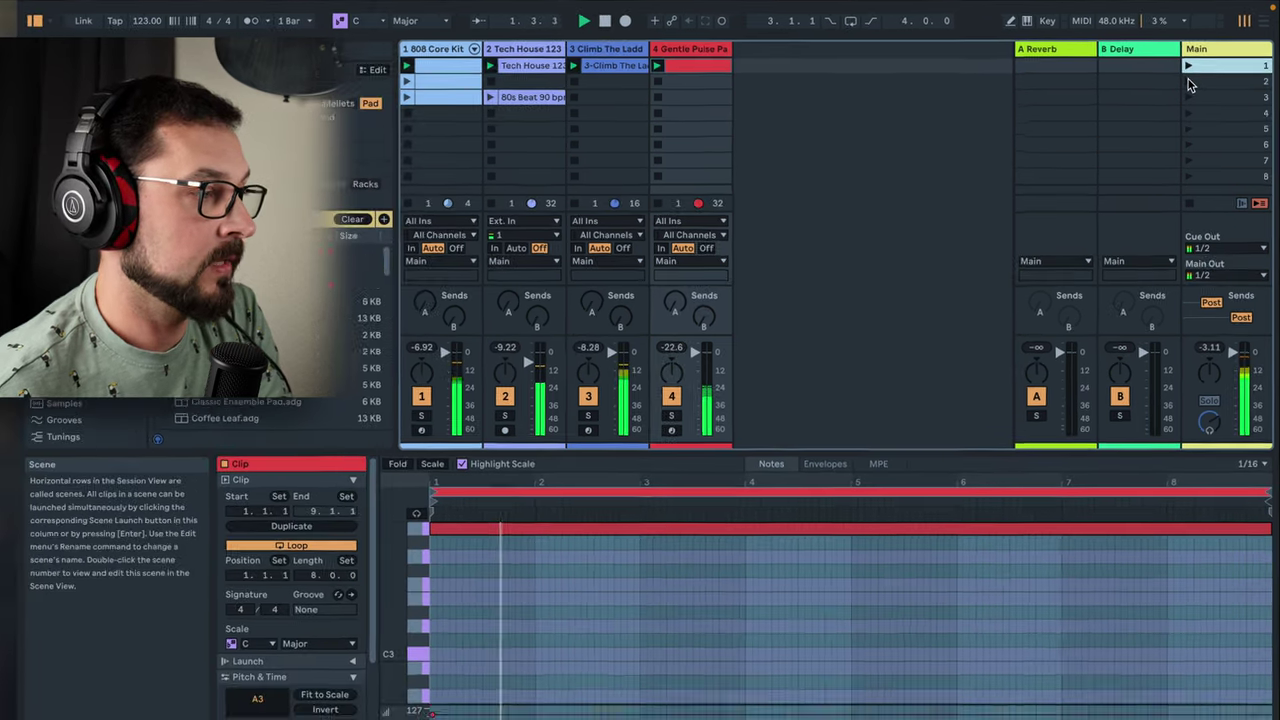
left_click(1190, 84)
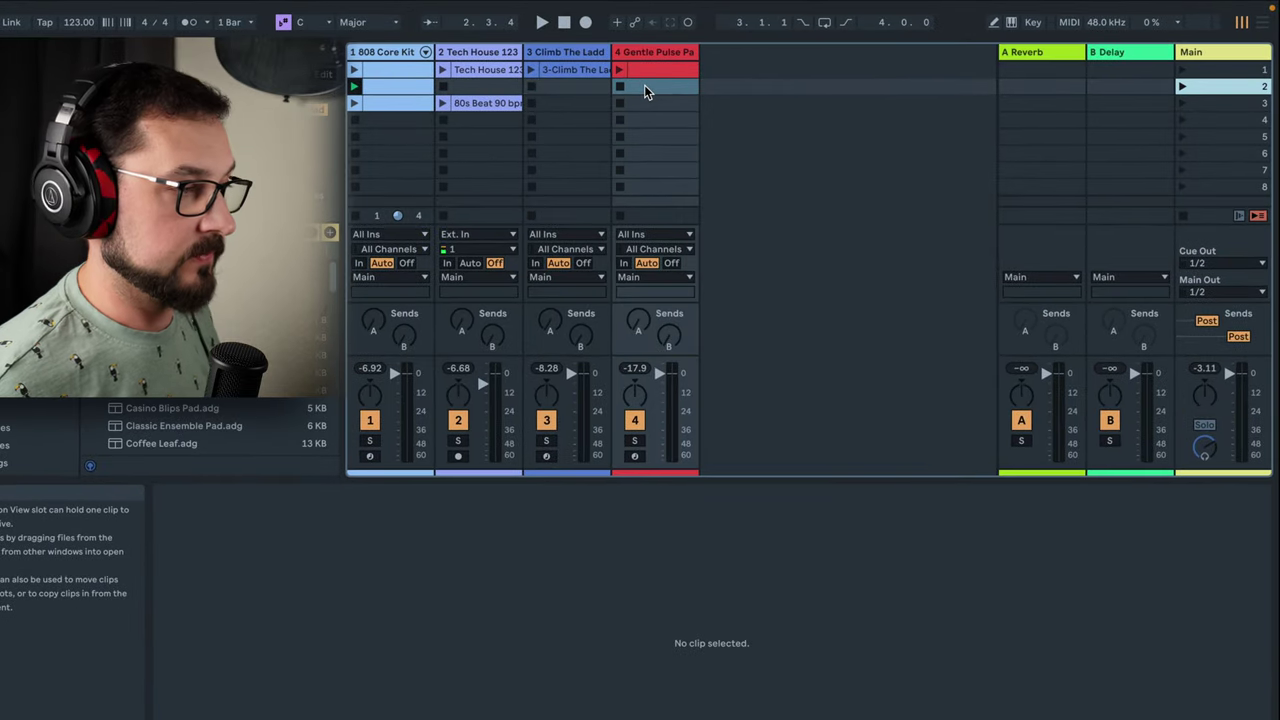
Remove the stop button from track 4's scene-2 slot and replay the scenes to hear the pad continue
right_click(644, 88)
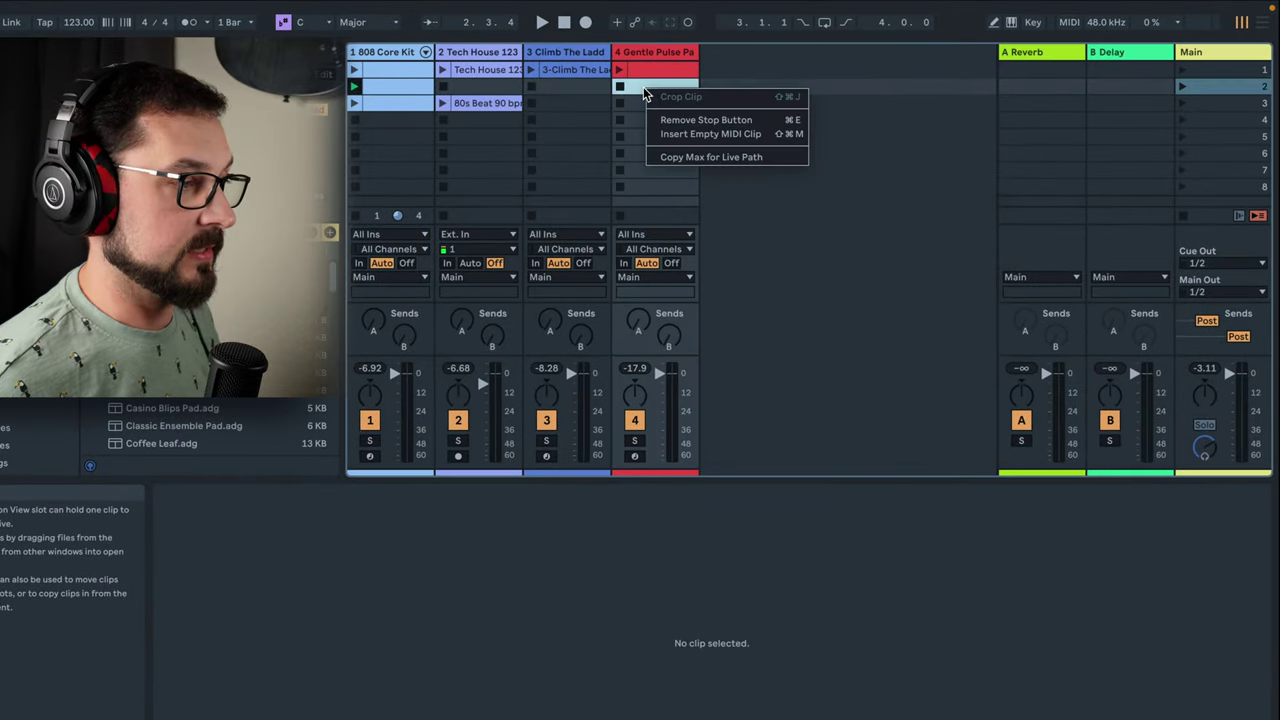
left_click(755, 120)
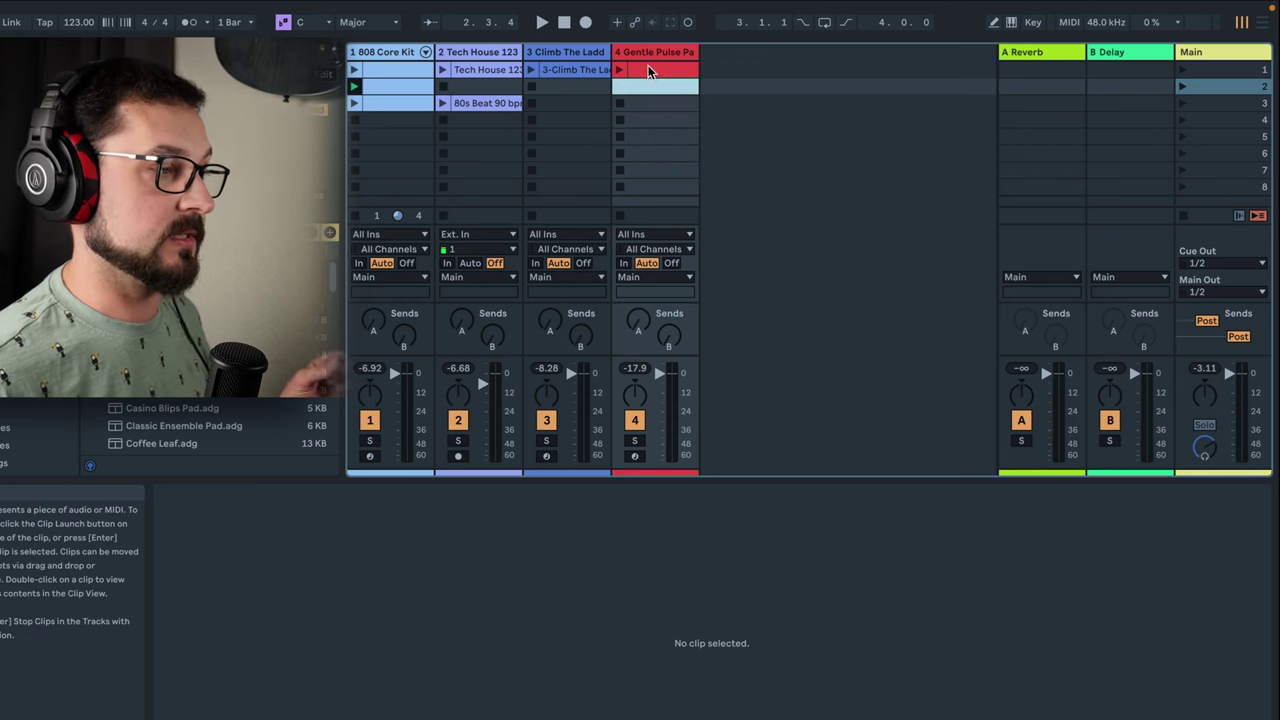
double_click(648, 67)
left_click(1184, 71)
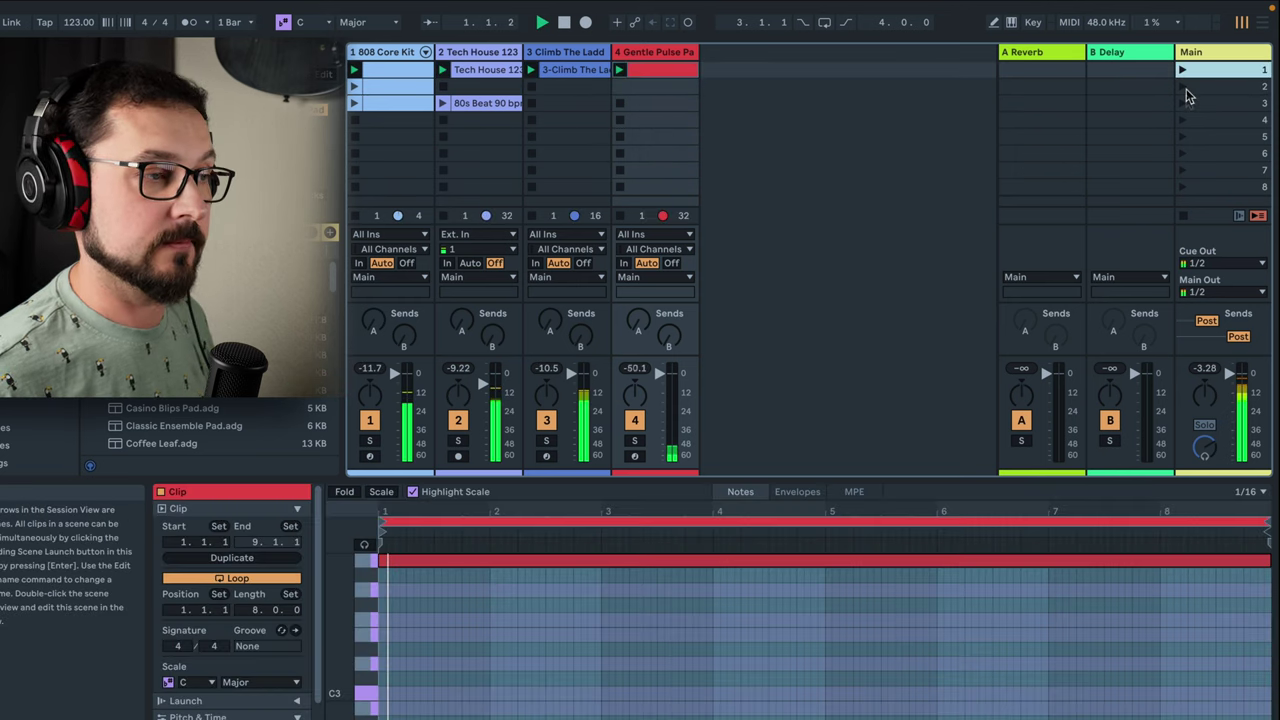
left_click(1182, 87)
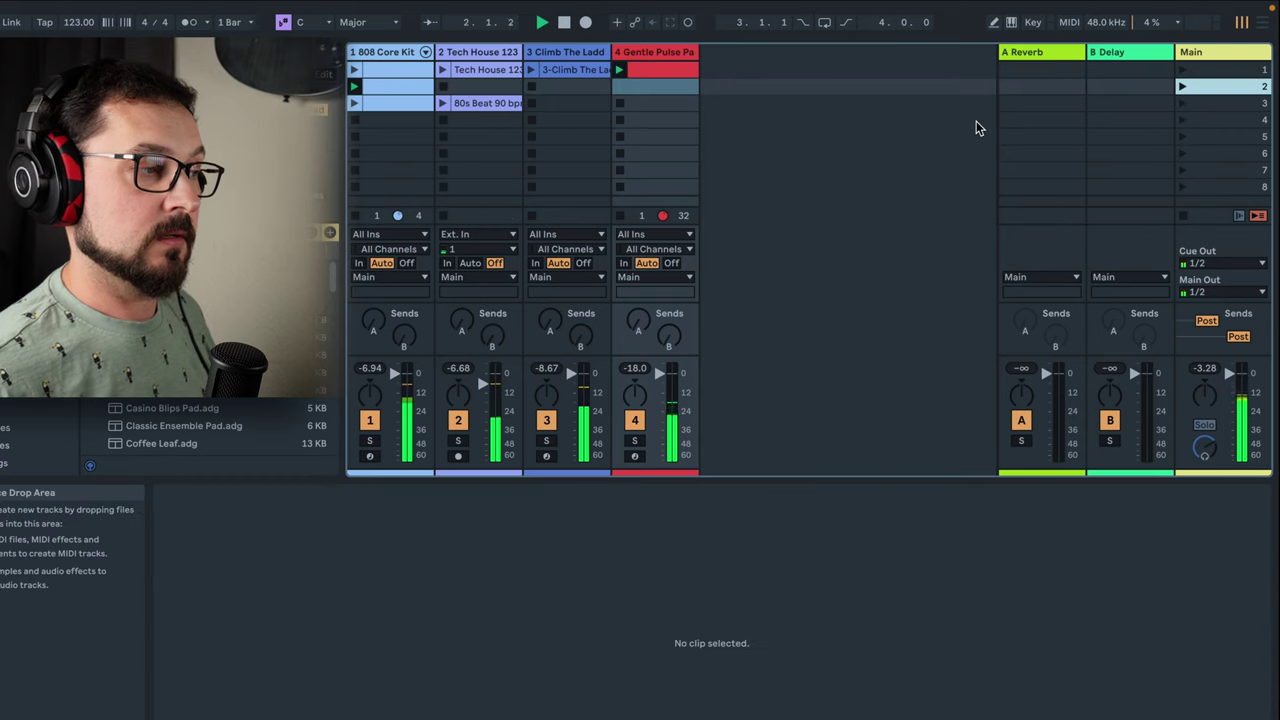
left_click(565, 22)
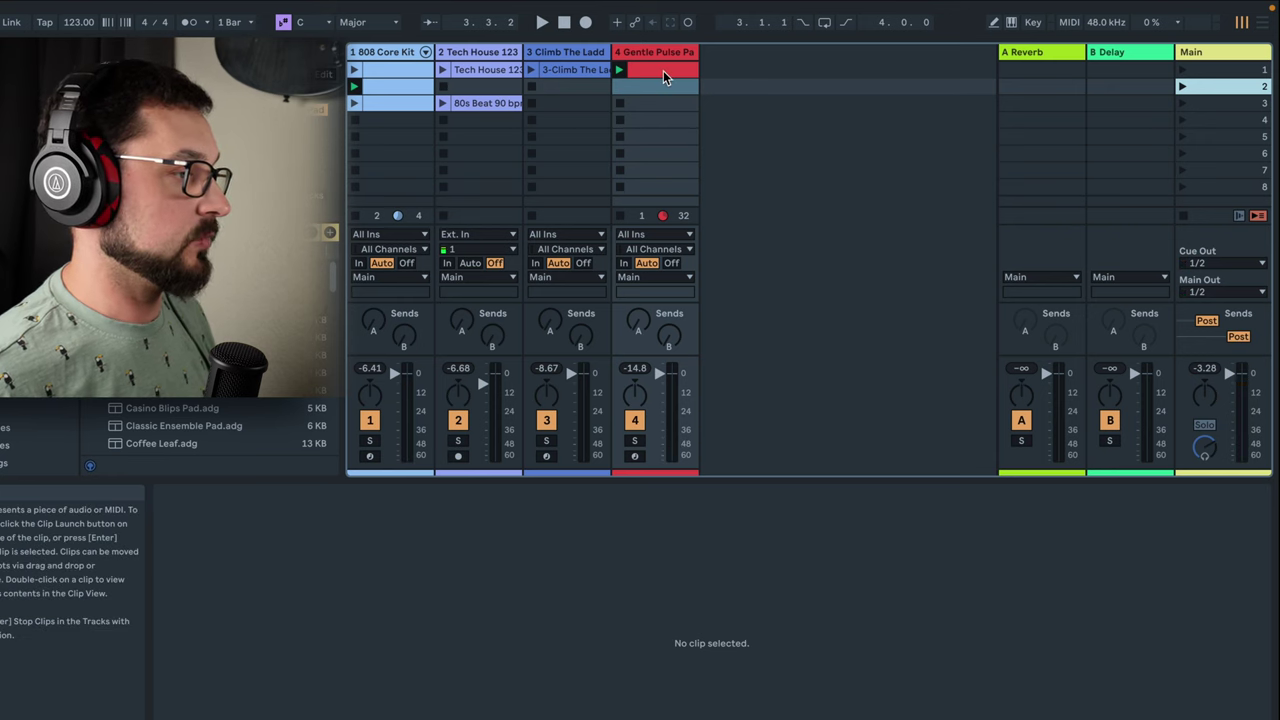
Place the pad clip and move the Tech House 123 bpm and Climb The Ladder clips down to scene 2
double_click(663, 104)
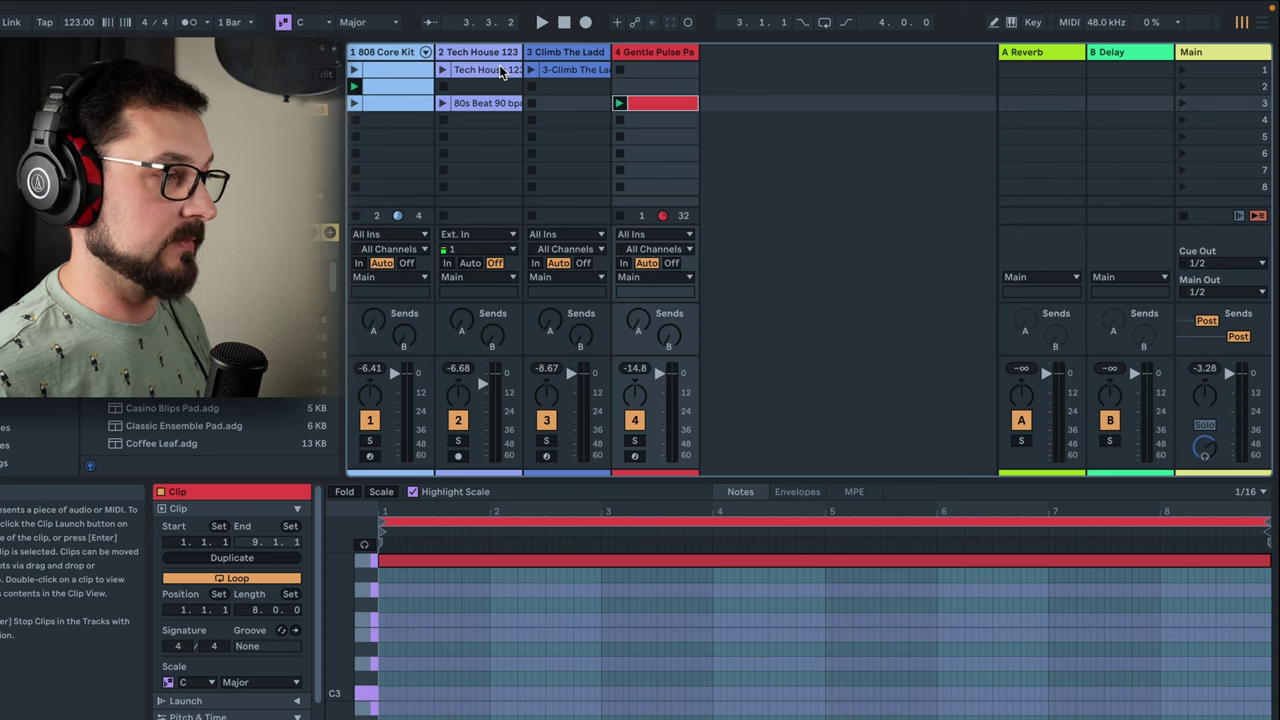
left_click_drag(499, 83, 499, 86)
mouse_move(600, 70)
left_mouse_down()
mouse_move(600, 86)
mouse_move(614, 86)
left_mouse_up()
left_click(800, 90)
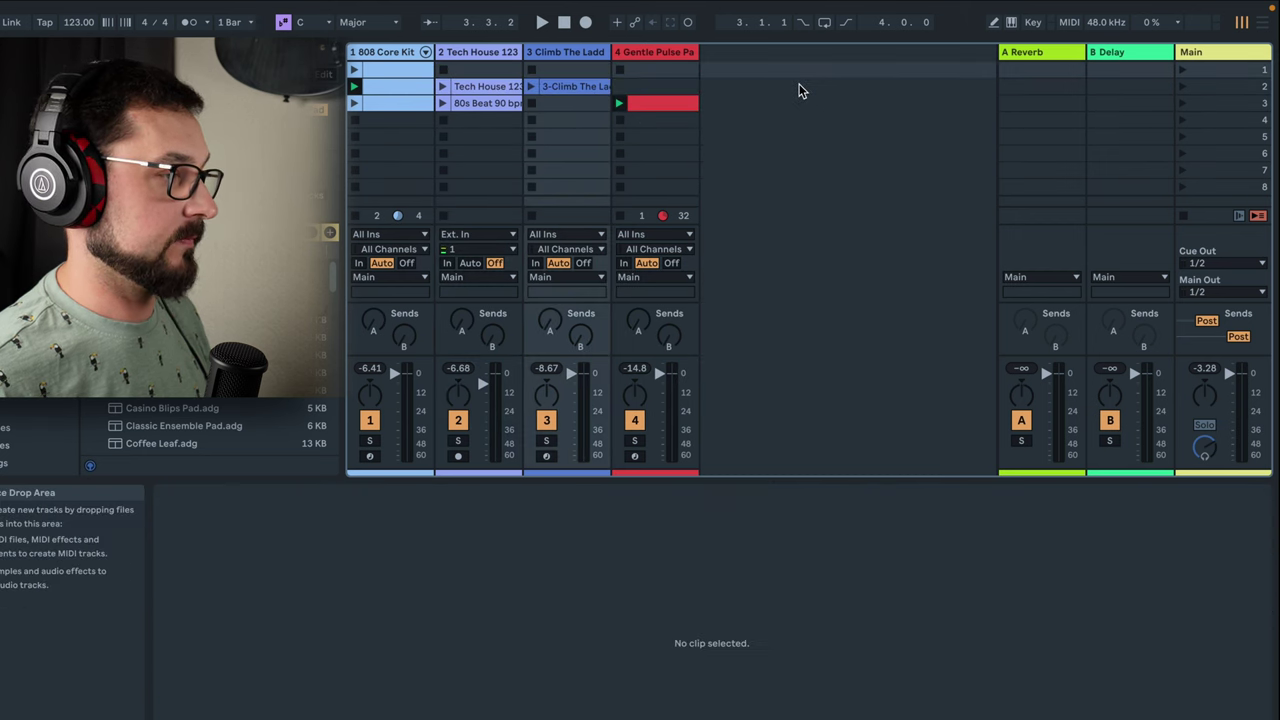
Audition the track 1 drum clips and the Tech House 123 bpm loop in scene 2
left_click(362, 68)
left_click(563, 23)
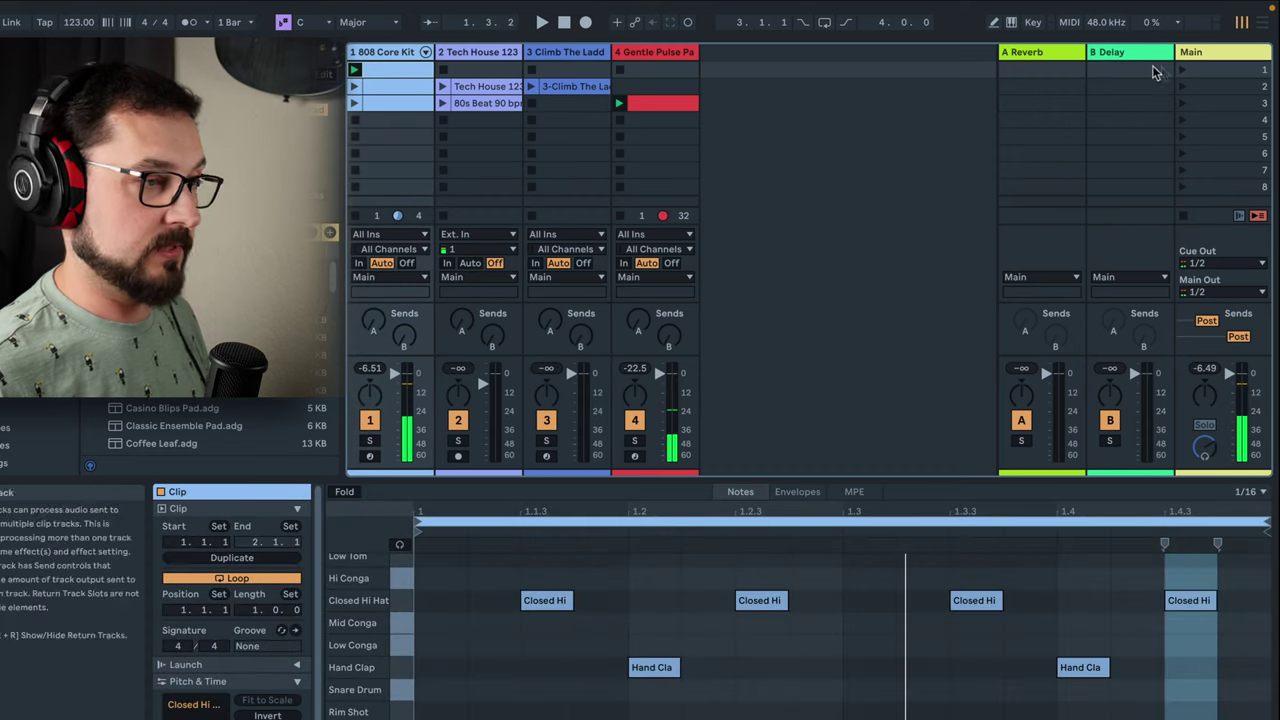
left_click(1183, 215)
left_click(362, 68)
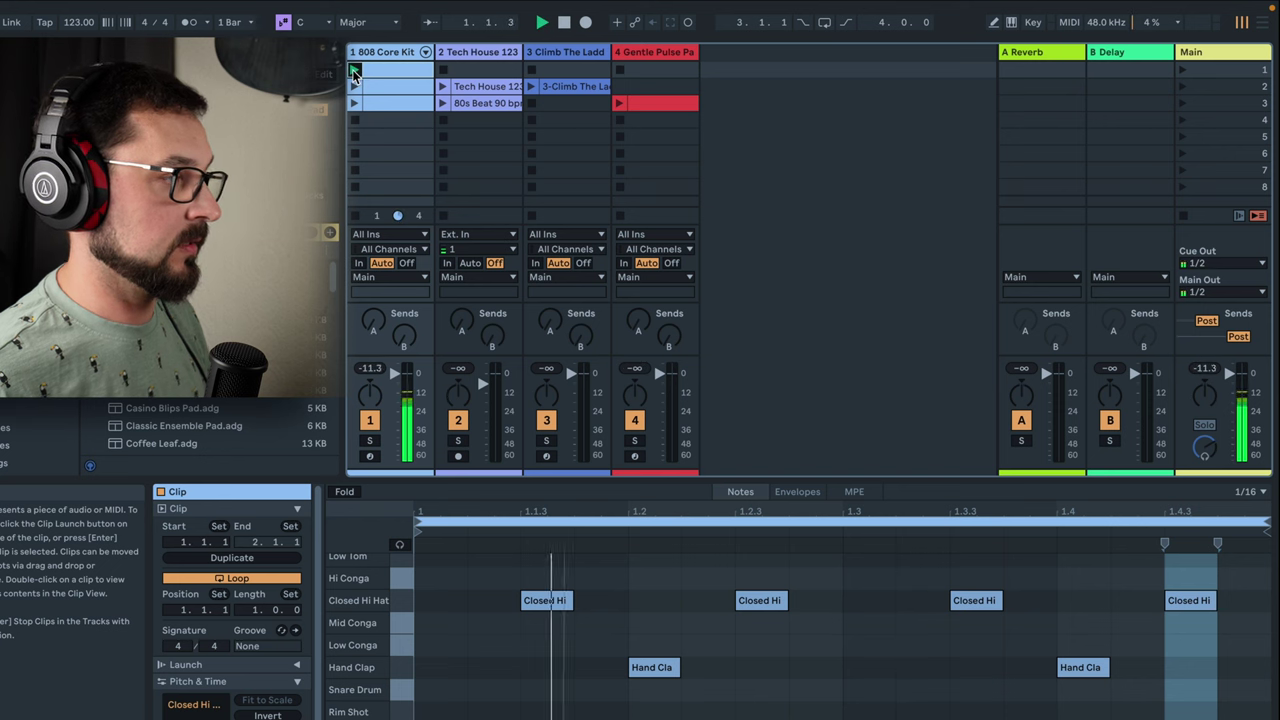
left_click(563, 22)
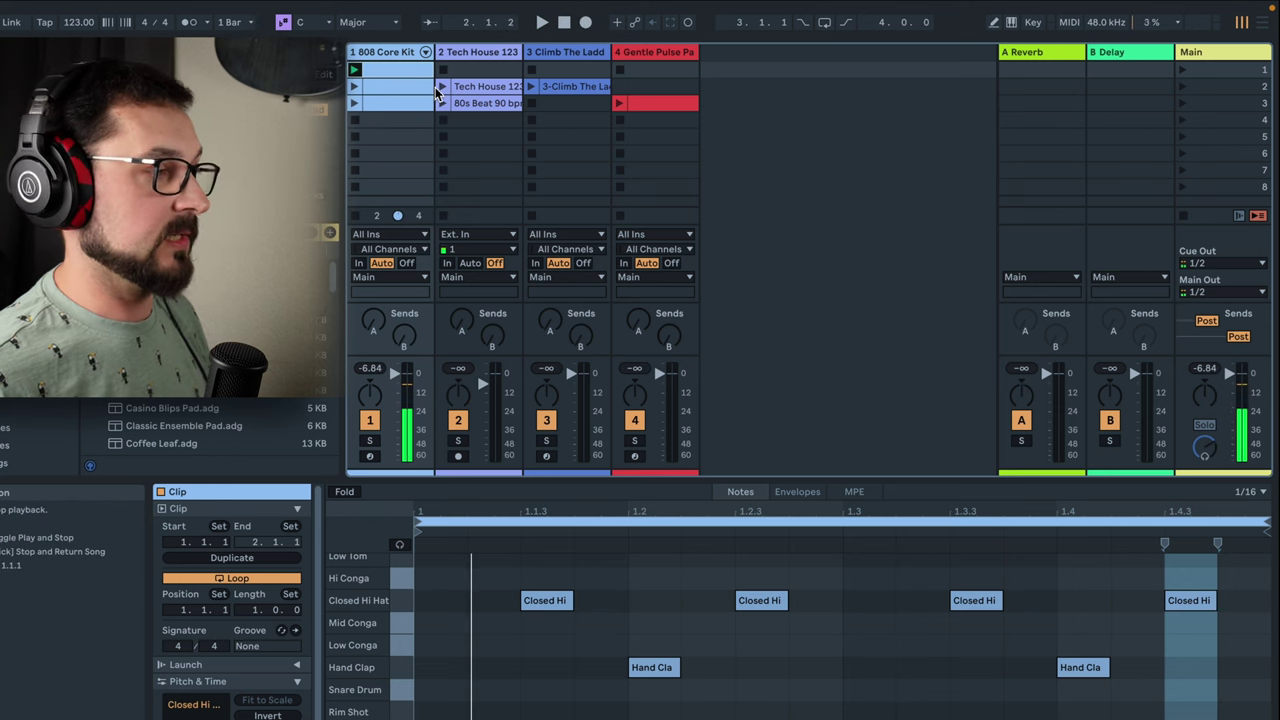
left_click(414, 86)
left_click(355, 86)
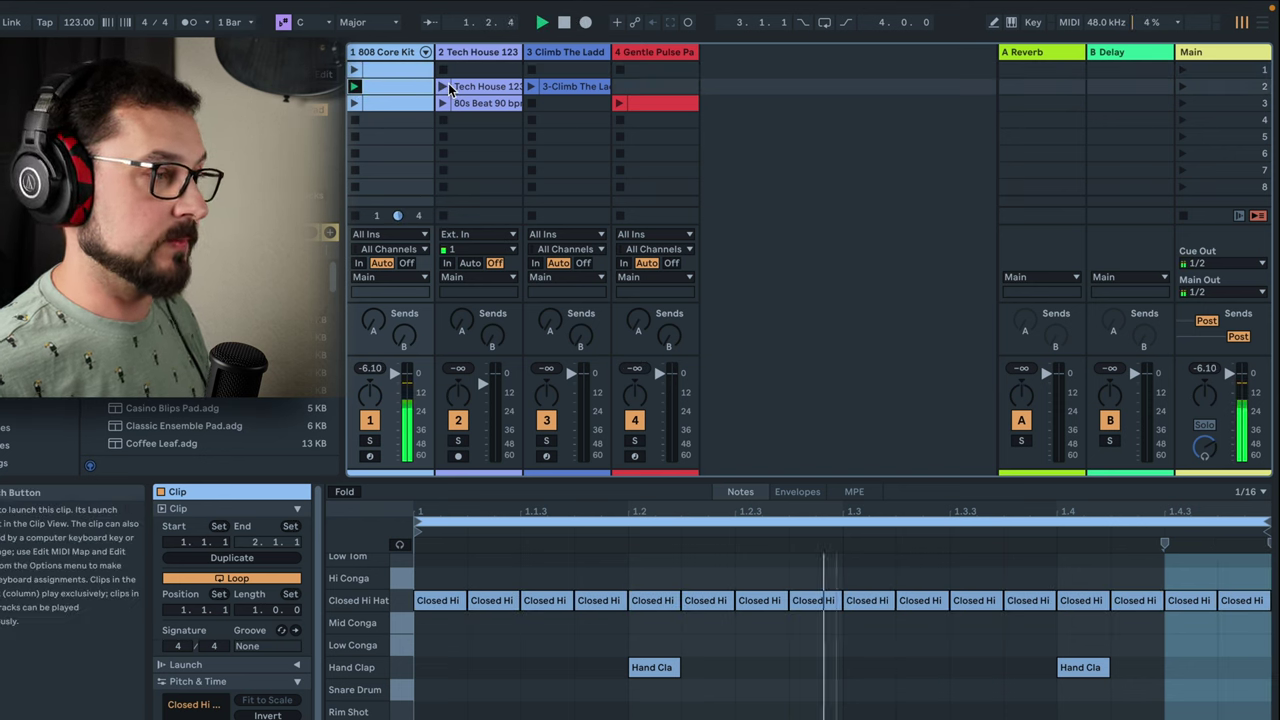
left_click(443, 86)
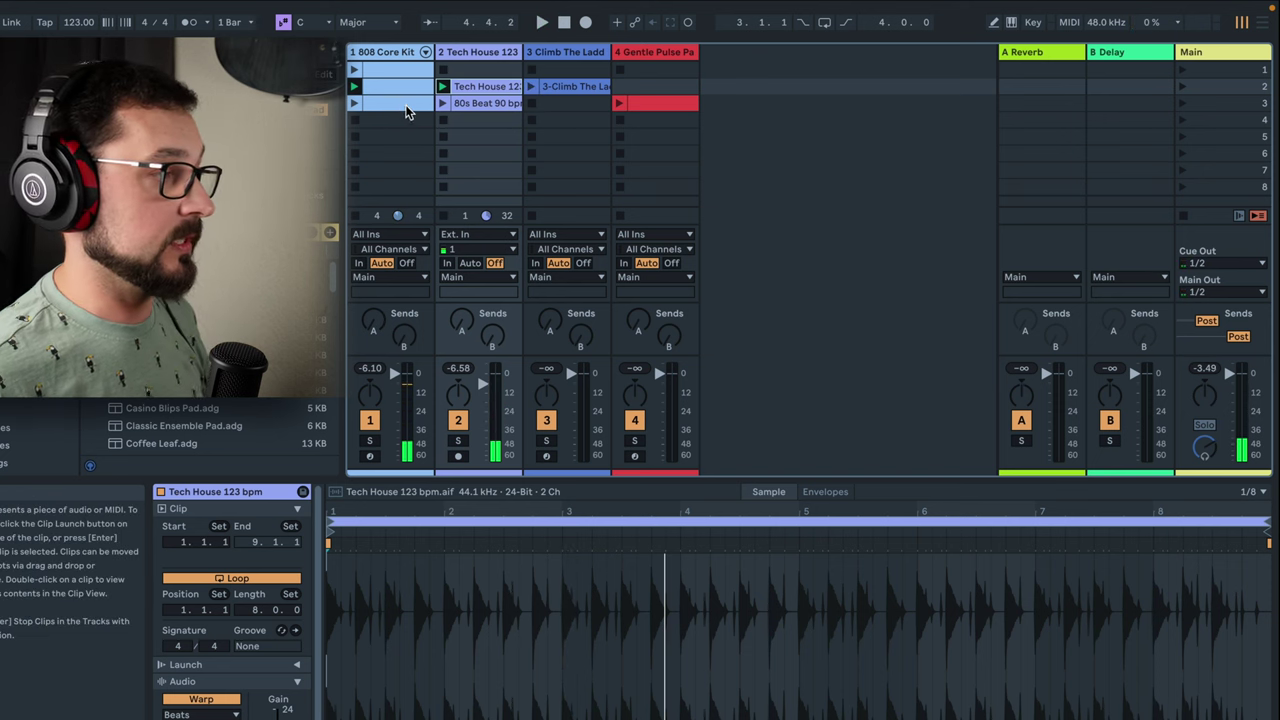
Move the scene-3 clips down to scene 4 and remove stop buttons from tracks 1–2's scene-3 slots
left_click_drag(400, 103, 470, 119)
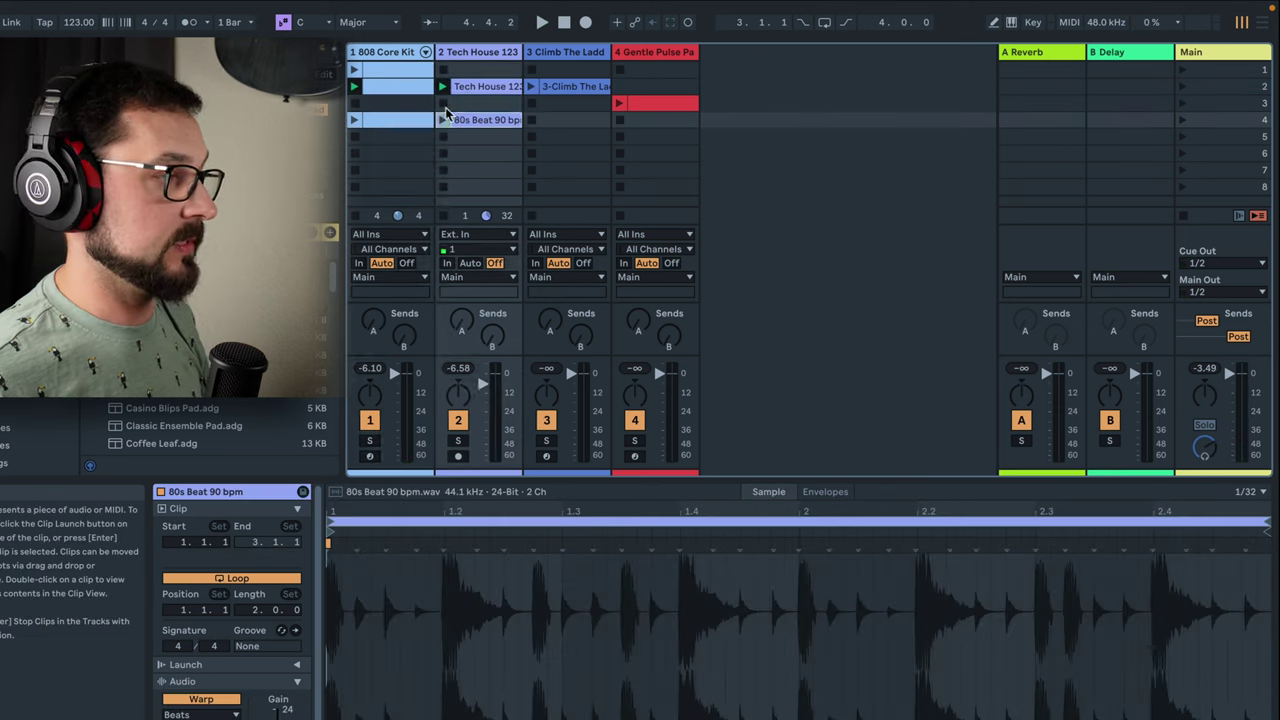
right_click(406, 108)
left_click(462, 99)
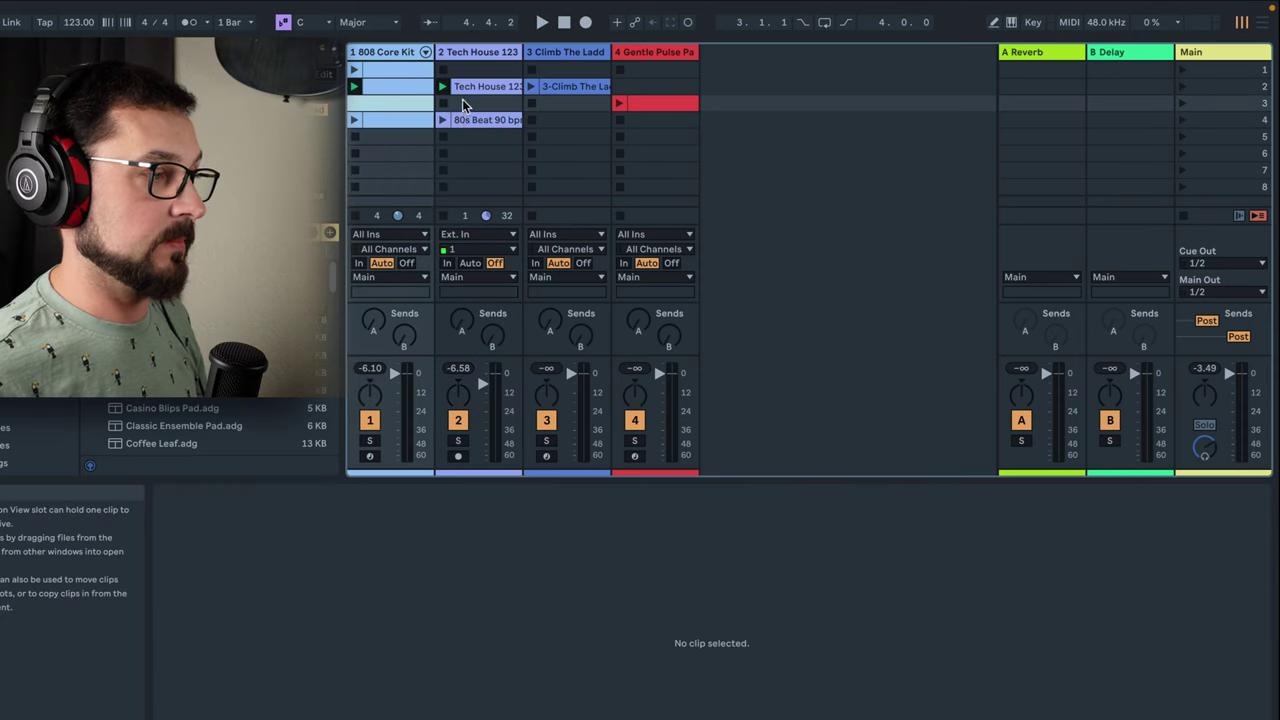
right_click(462, 99)
left_click(503, 131)
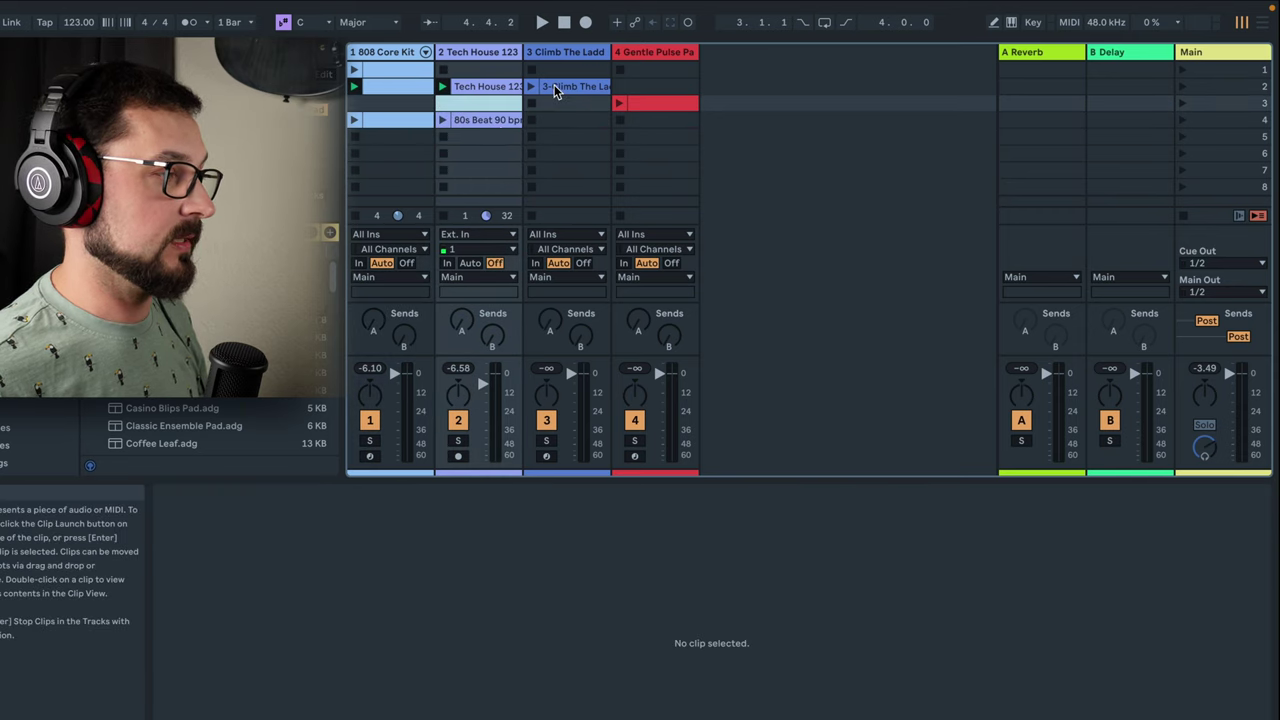
Put Climb The Ladder in scene 3 and the pad in scene 4, adjusting stop buttons
left_click_drag(554, 84, 560, 113)
left_click_drag(653, 106, 660, 120)
right_click(655, 90)
left_click(714, 124)
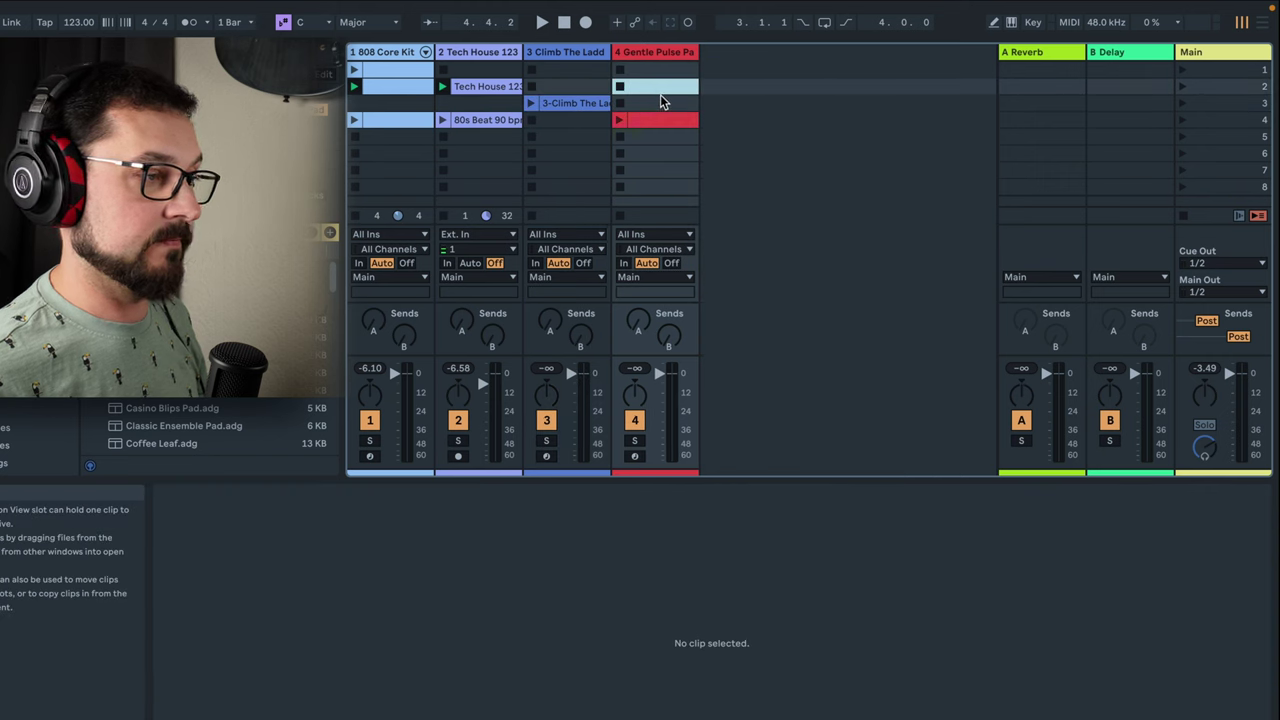
left_click(582, 123)
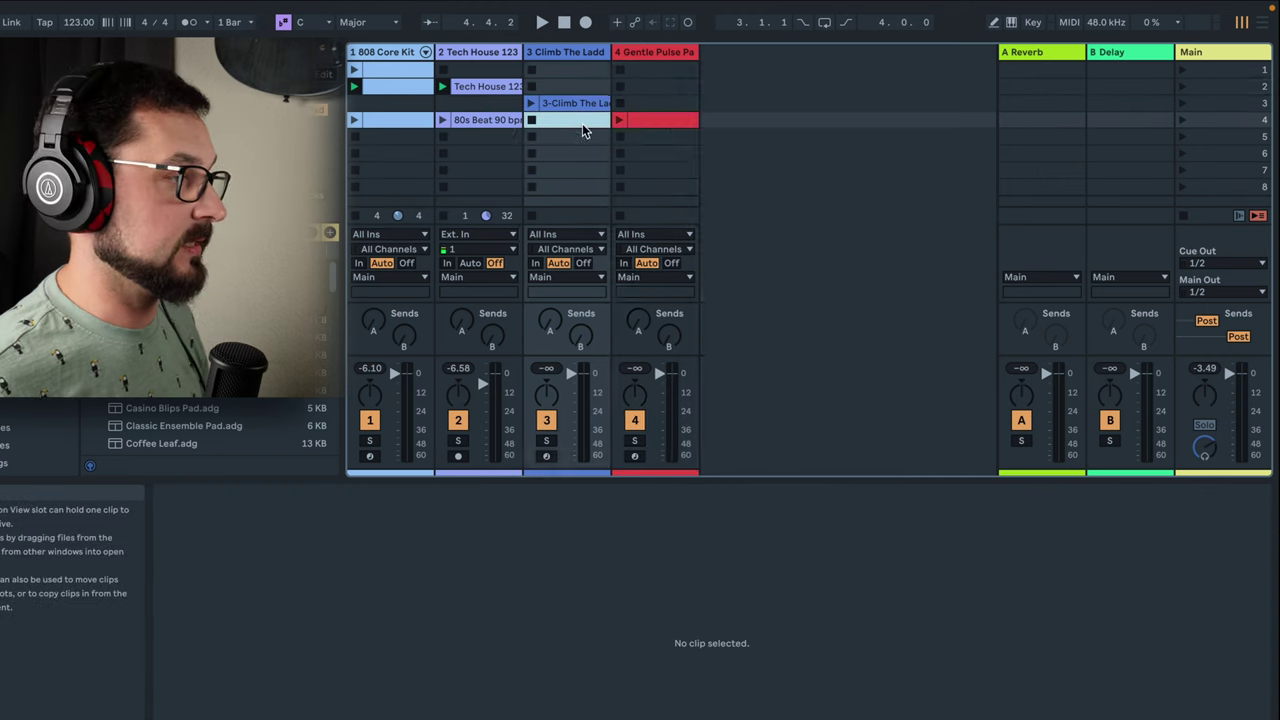
right_click(582, 123)
left_click(630, 152)
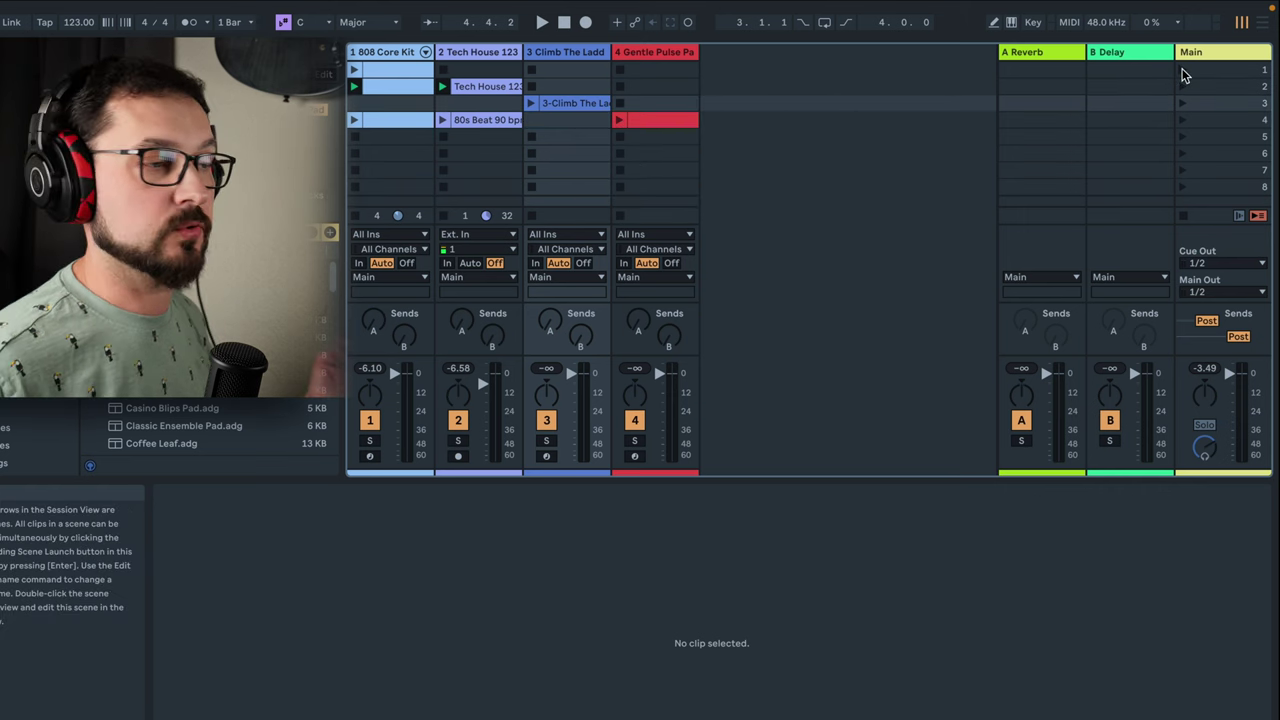
left_click(1216, 70)
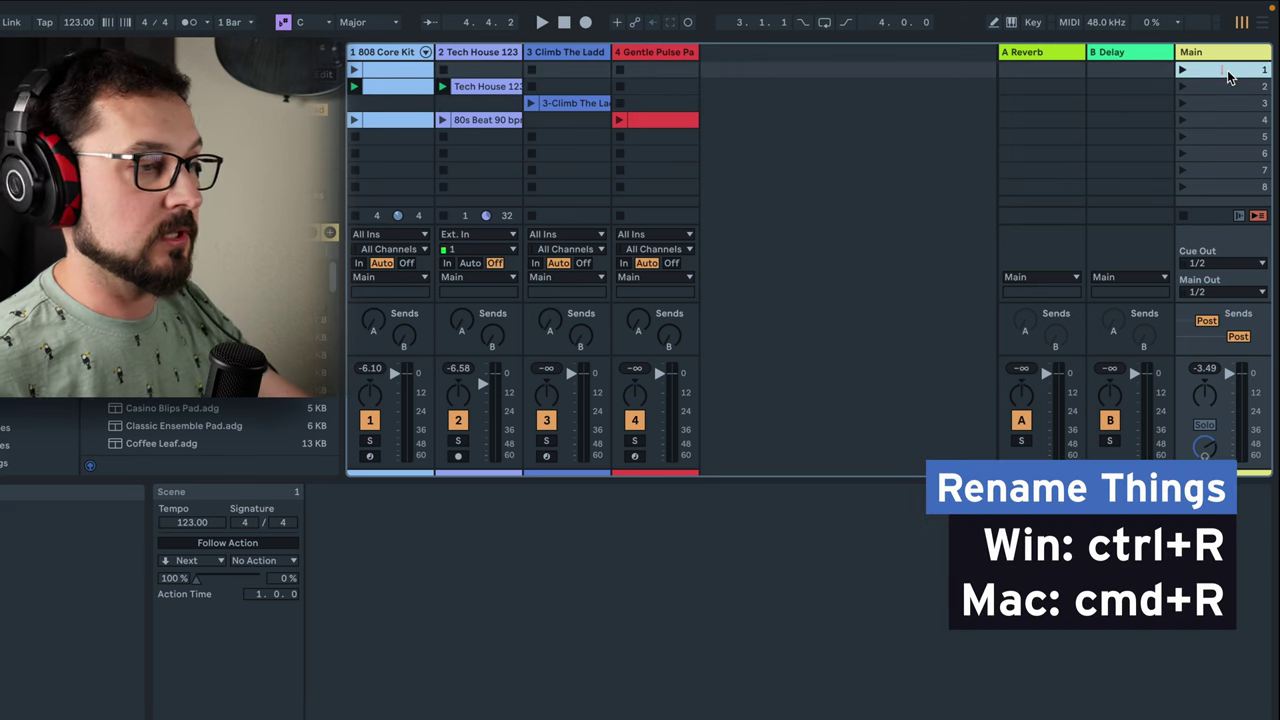
Name scene 1 'Intro' and scene 2 'Intro 2'
key("ctrl+r")
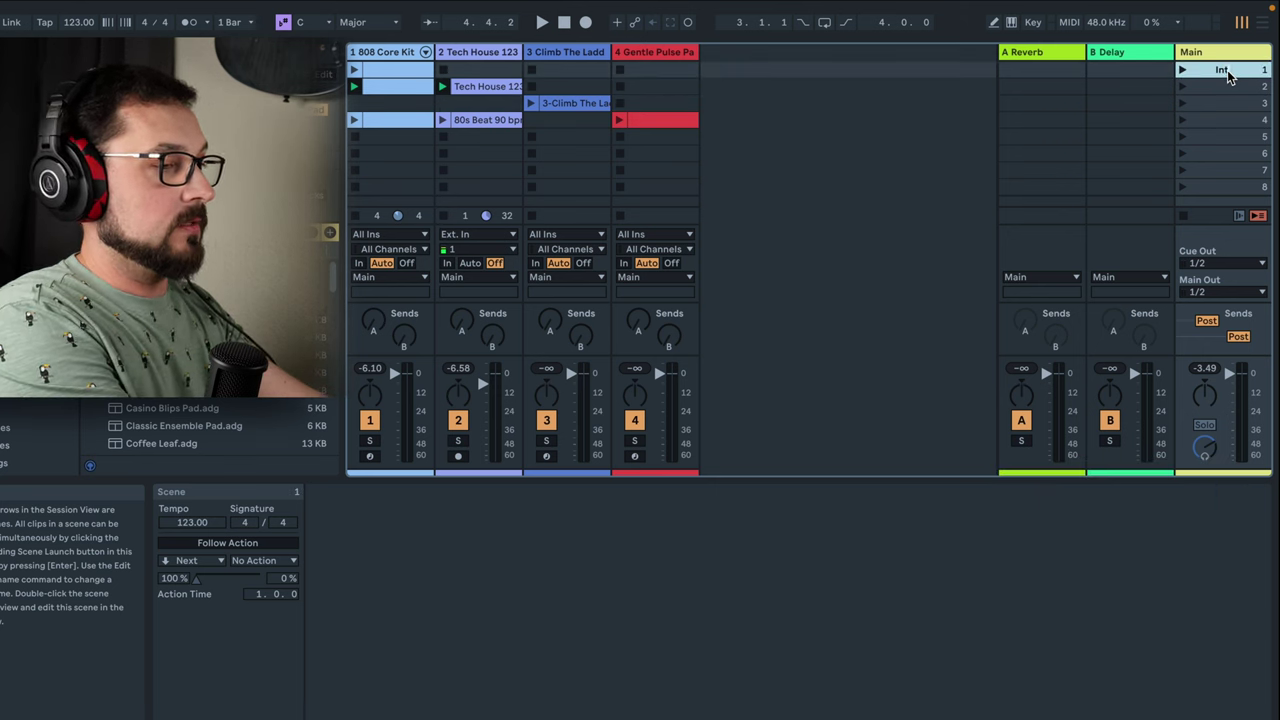
type("Intro")
key("Return")
left_click(1219, 86)
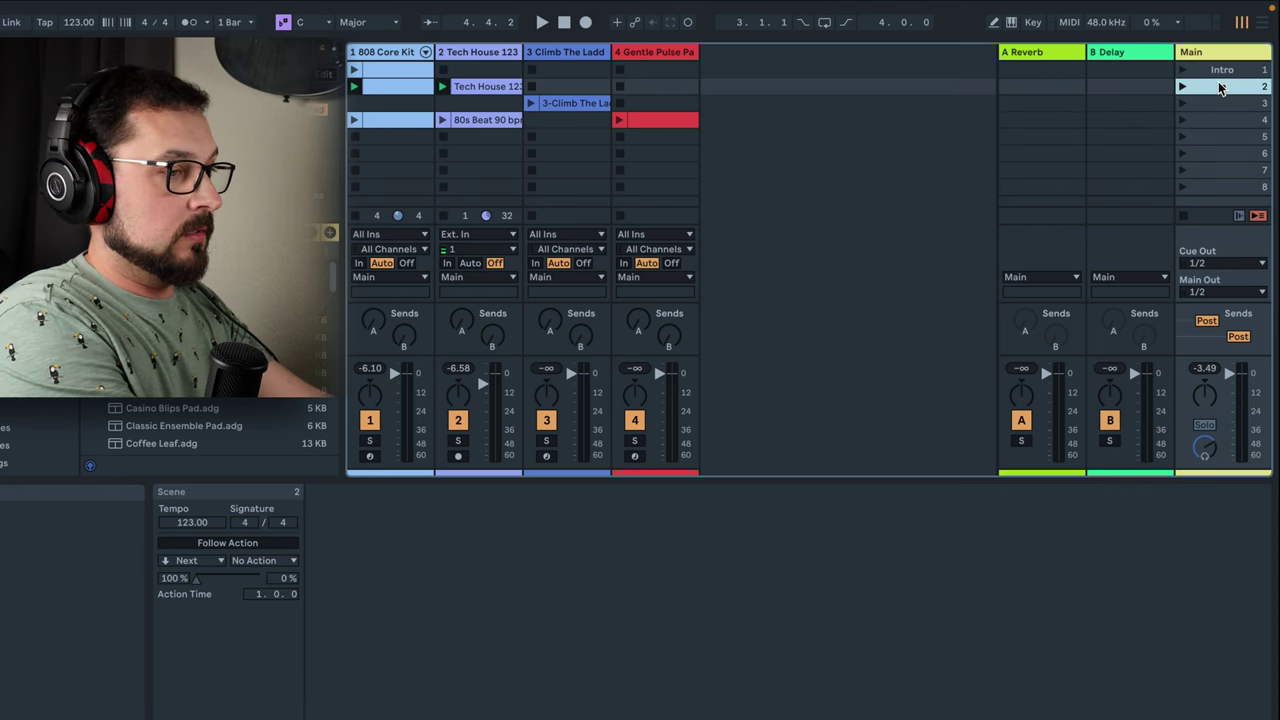
type("Intro")
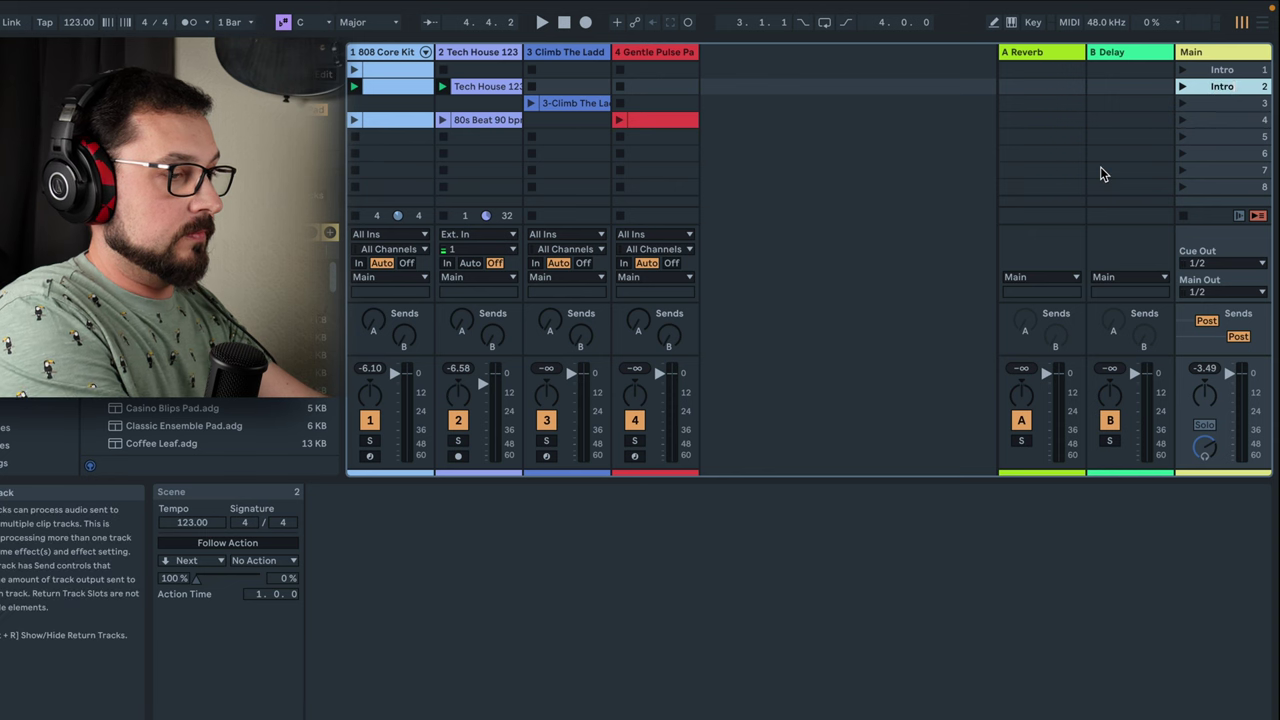
type(" 2")
key("Return")
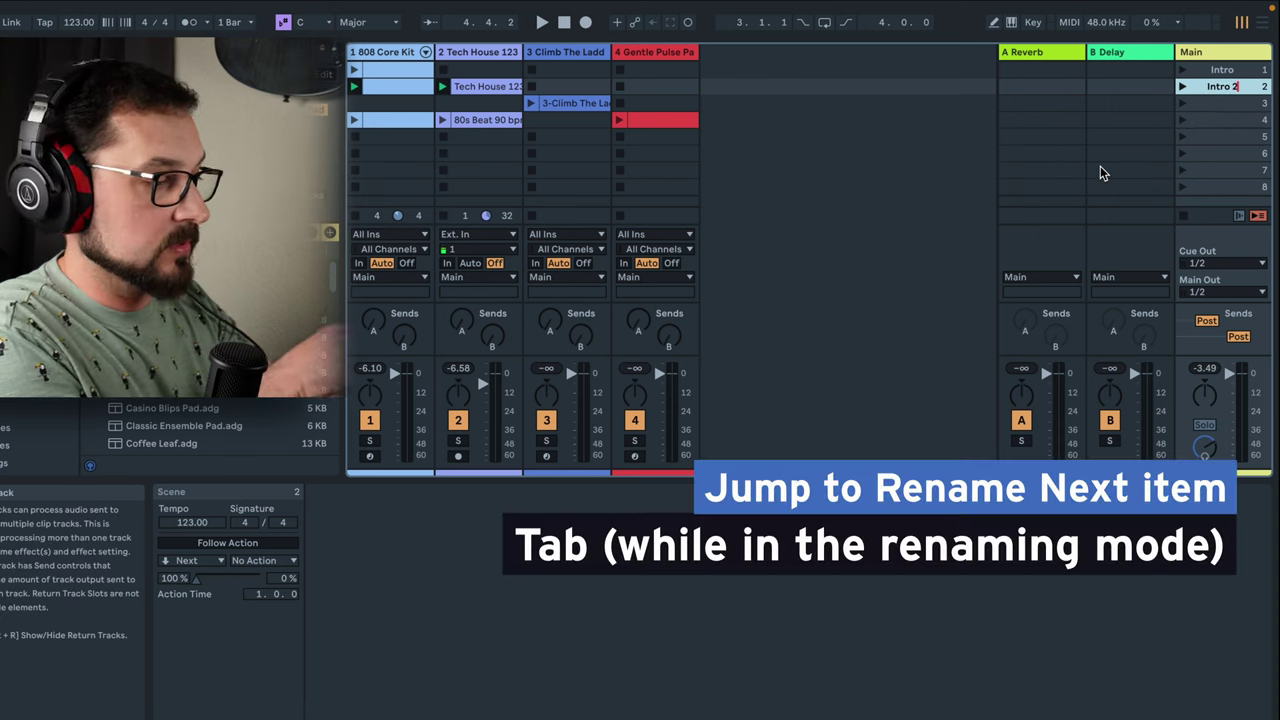
Name scenes 3 and 4 'Verse A' and 'Chorus'
key("Tab")
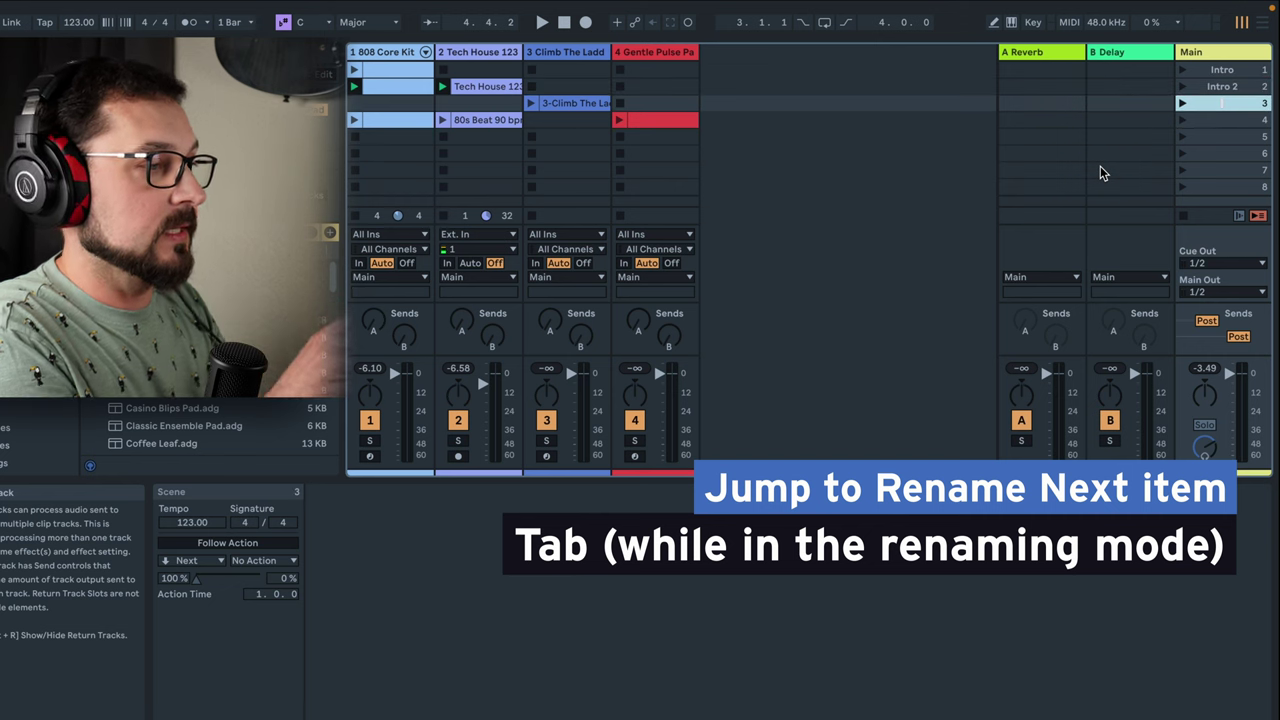
type("Verswe")
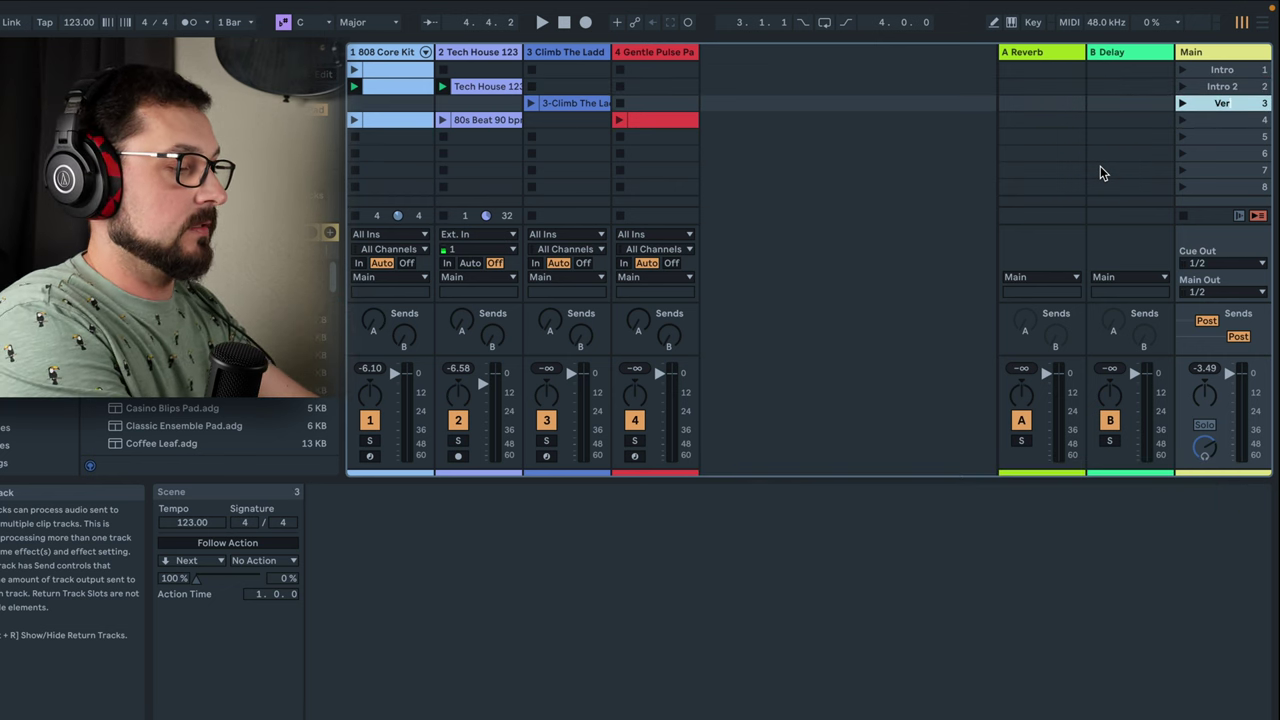
key("BackSpace")
key("BackSpace")
type("e A")
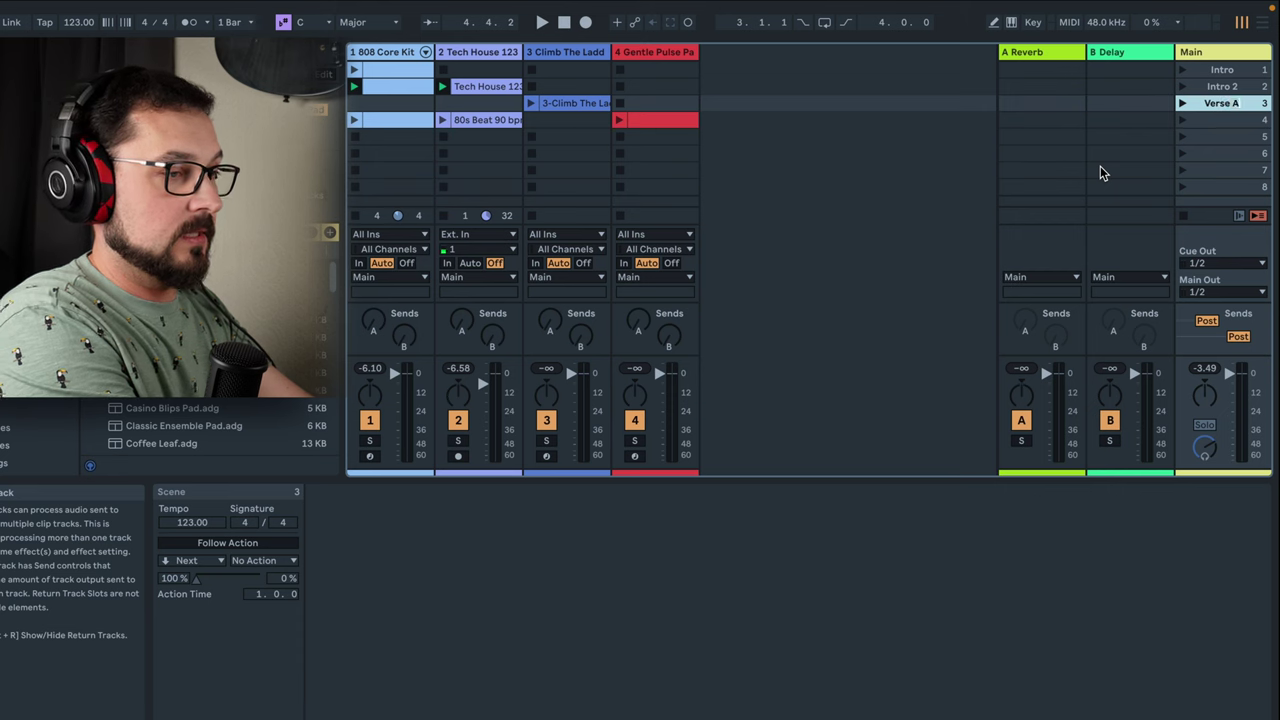
key("Tab")
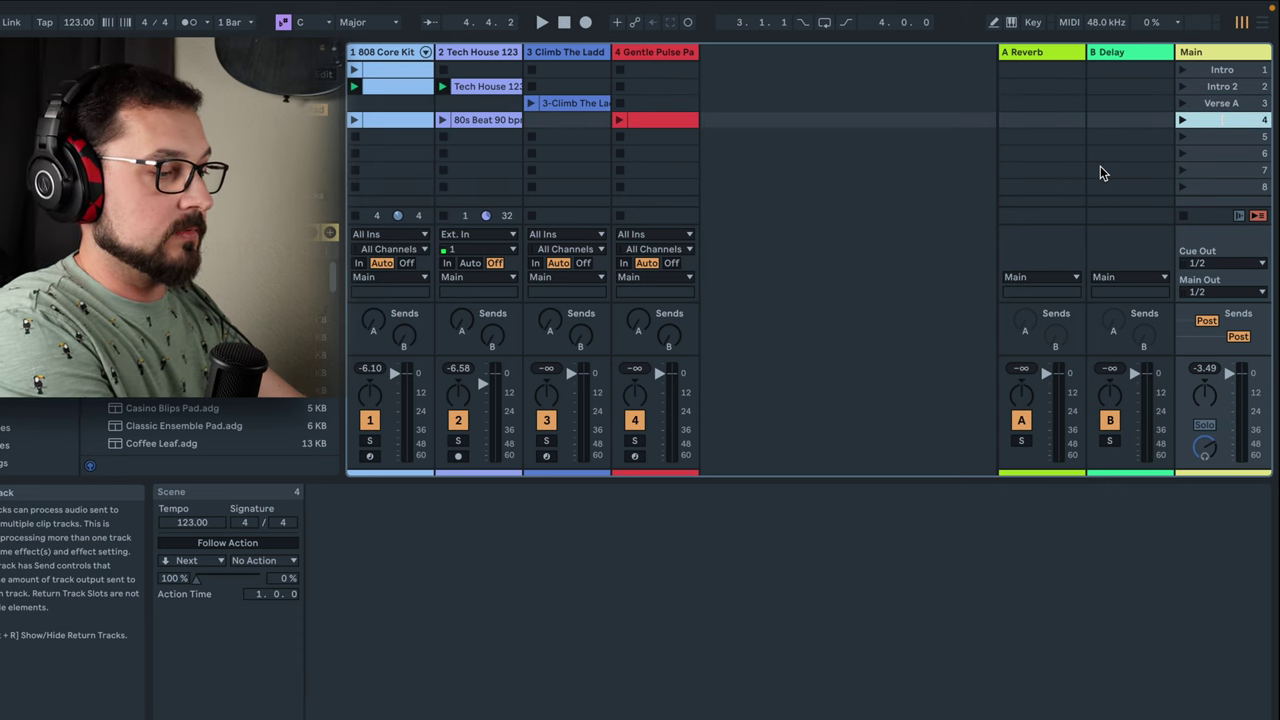
type("Chorus")
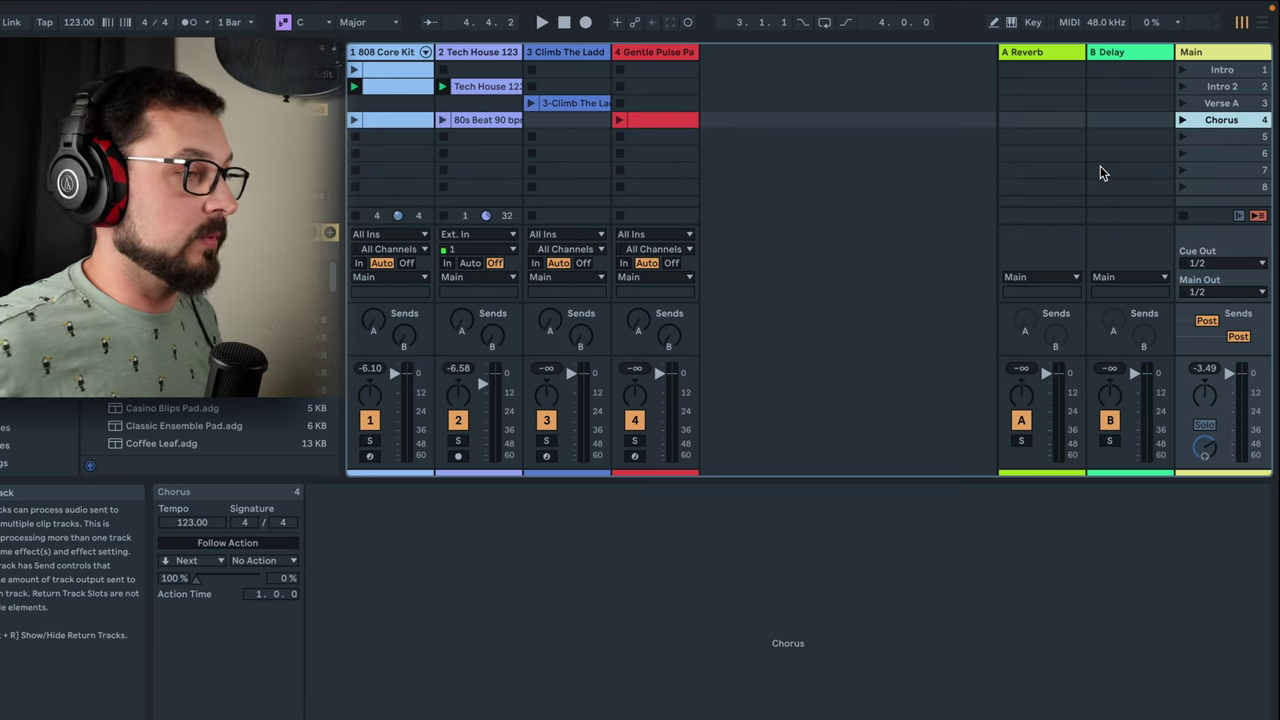
Launch the Intro, Intro 2, Verse A and Chorus scenes in turn
left_click(1182, 70)
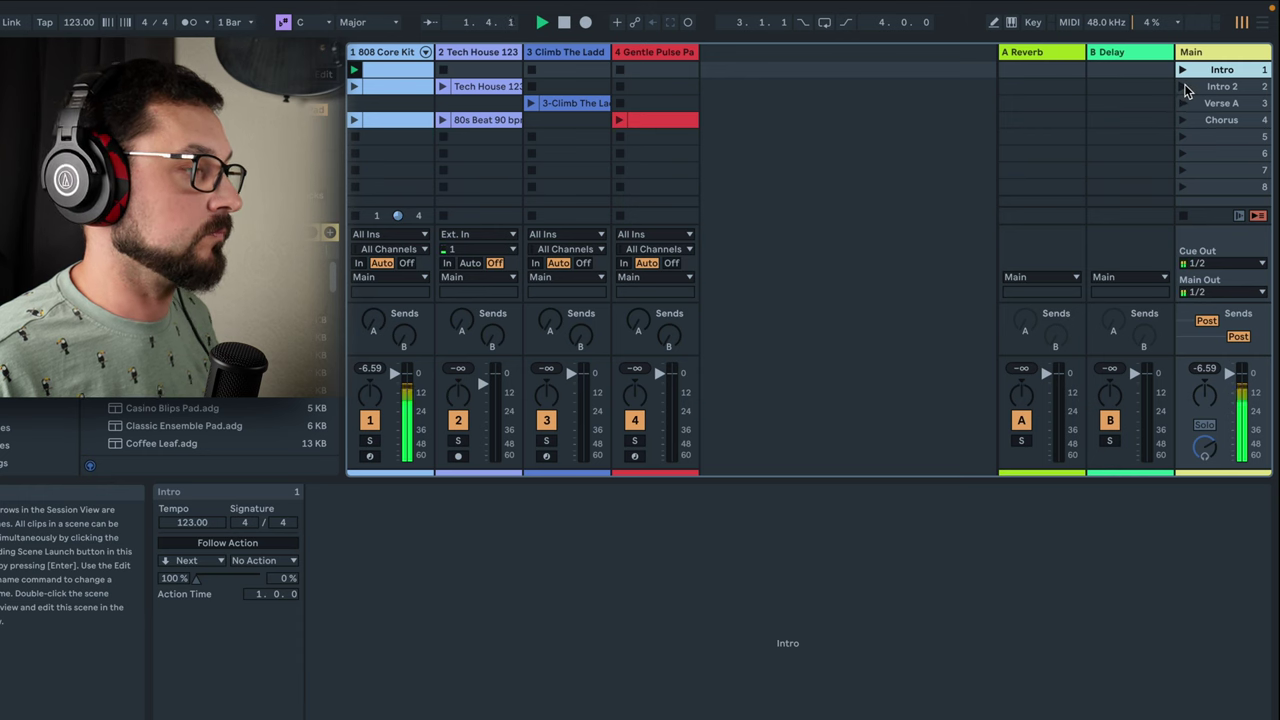
left_click(1183, 87)
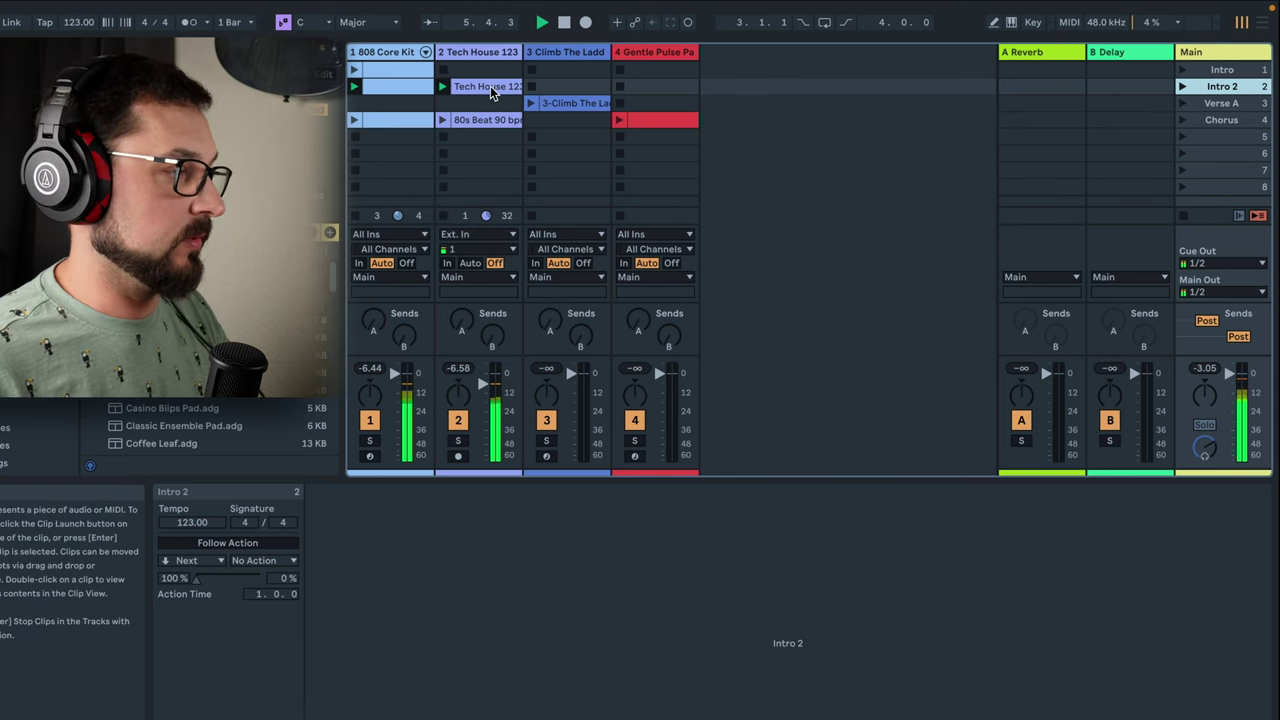
left_click(1182, 103)
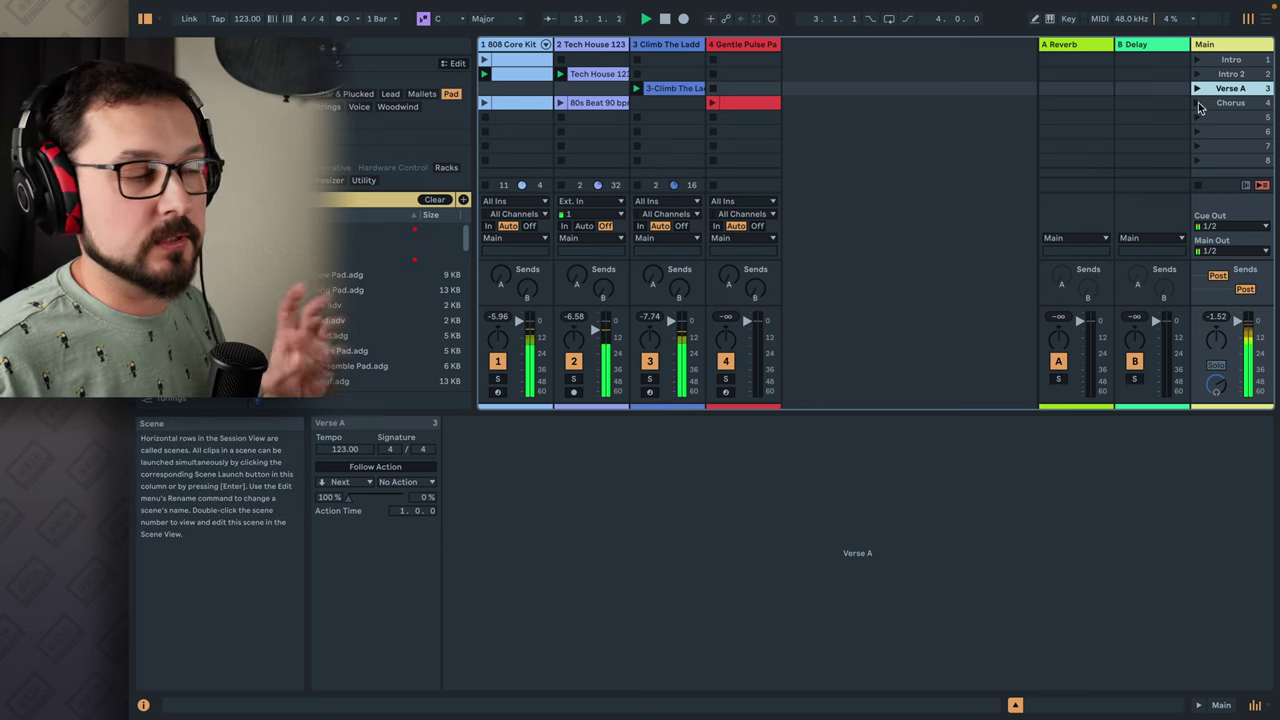
left_click(1197, 103)
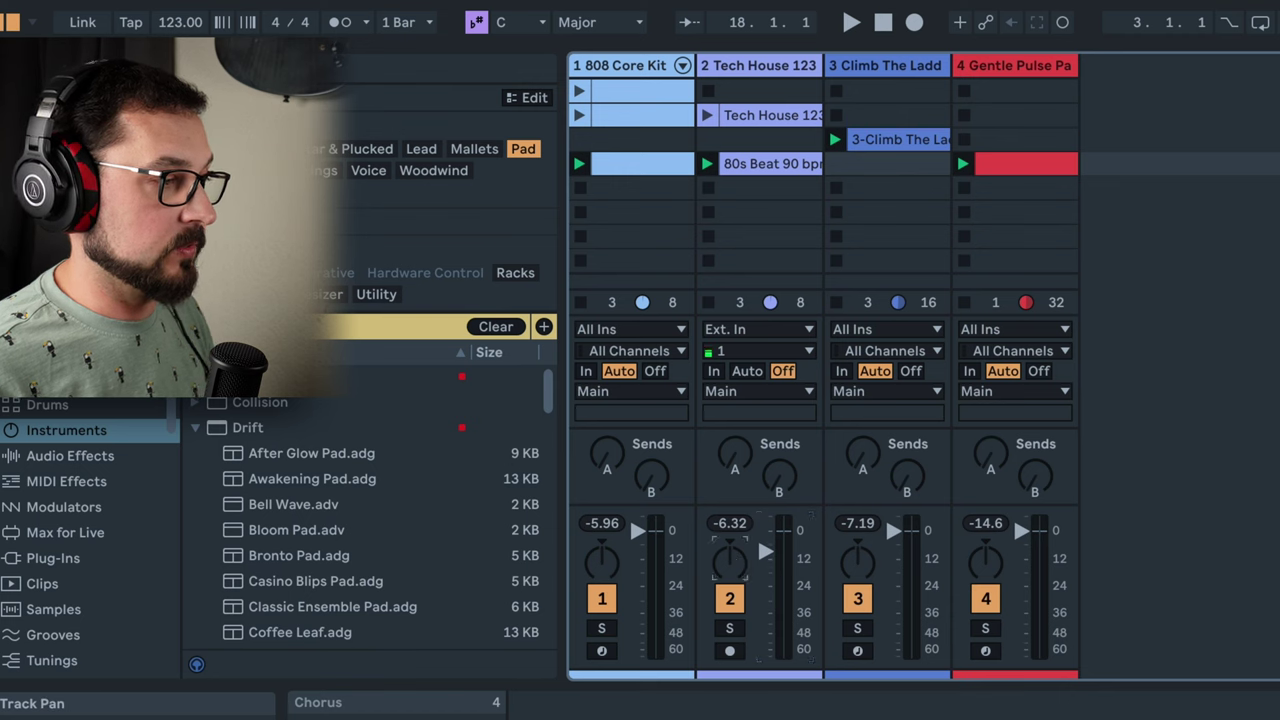
Start playback of the Chorus scene
key("space")
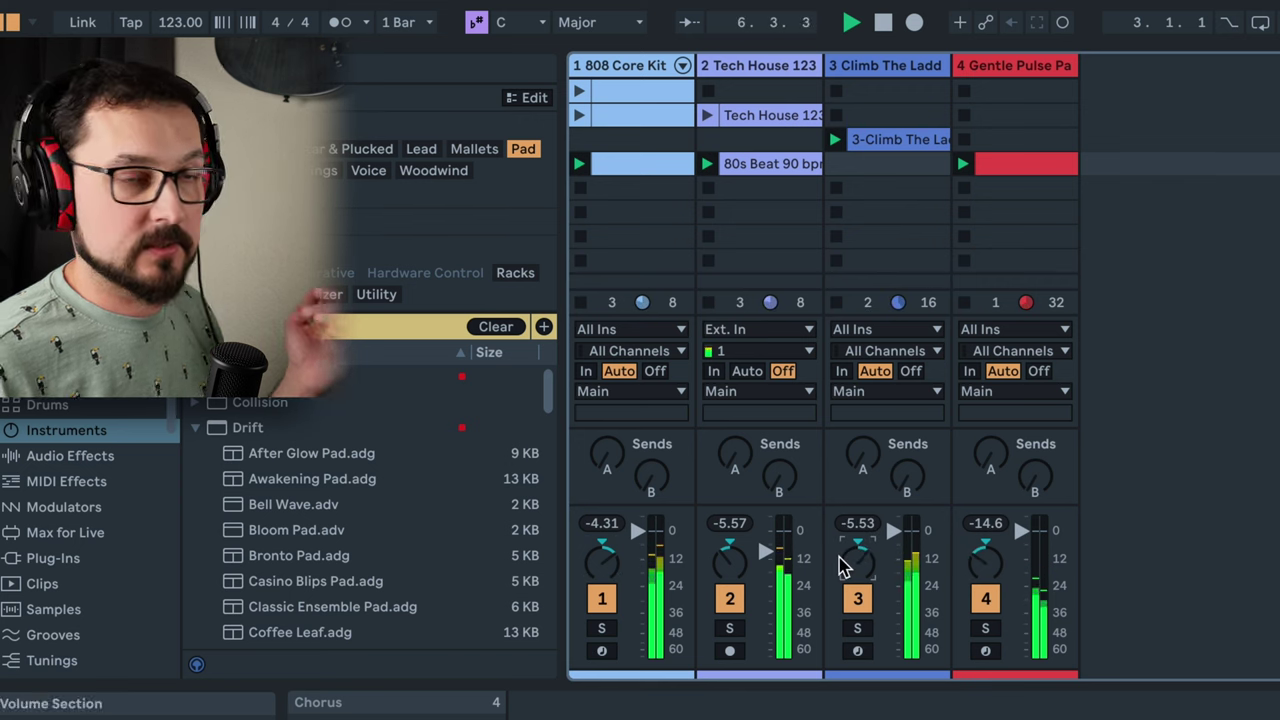
Switch tracks 1–3 off, then turn track 1 back on
left_click(602, 598)
left_click(730, 598)
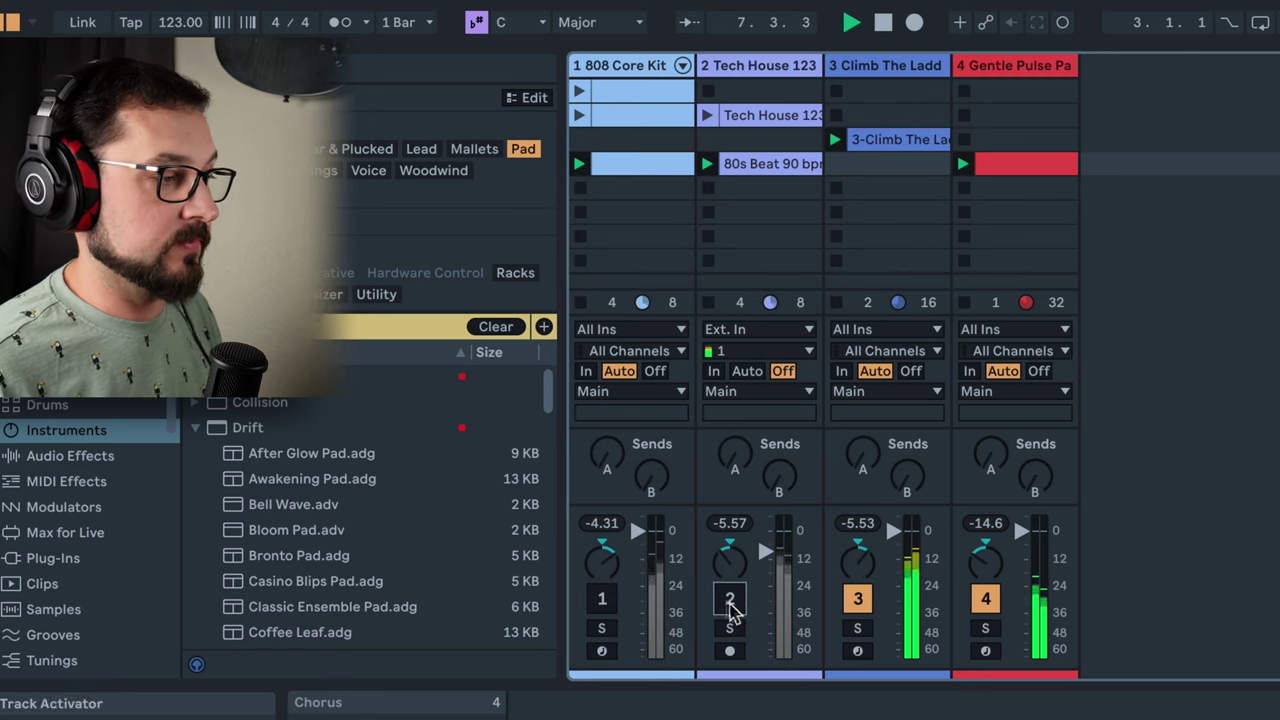
left_click(858, 598)
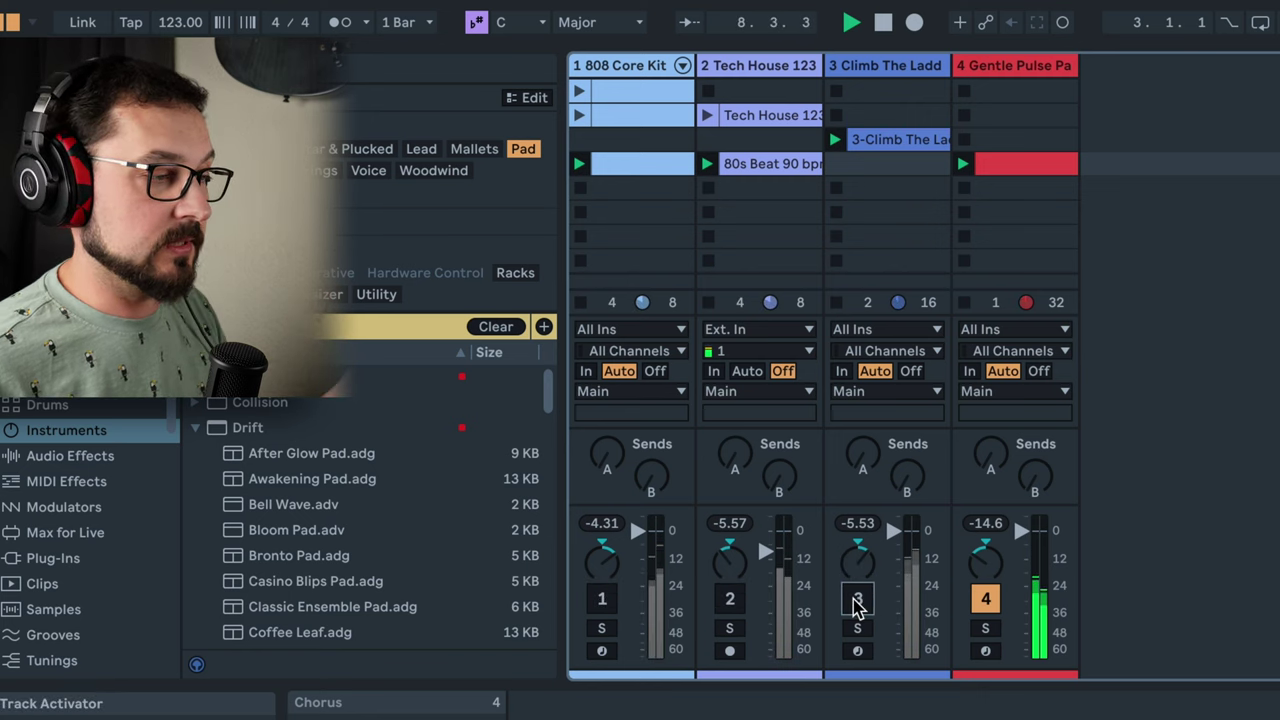
left_click(602, 598)
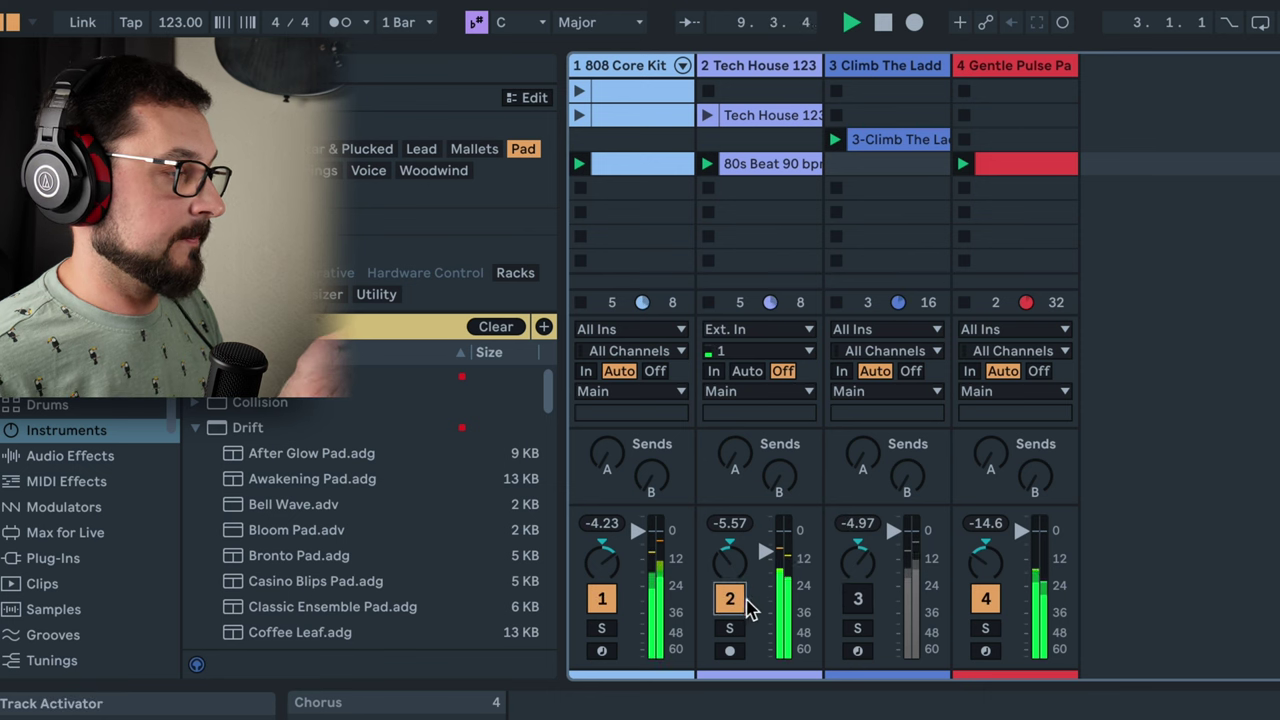
Solo tracks 4, 3 and 2 in turn, then clear the solos on tracks 3 and 2
left_click(986, 628)
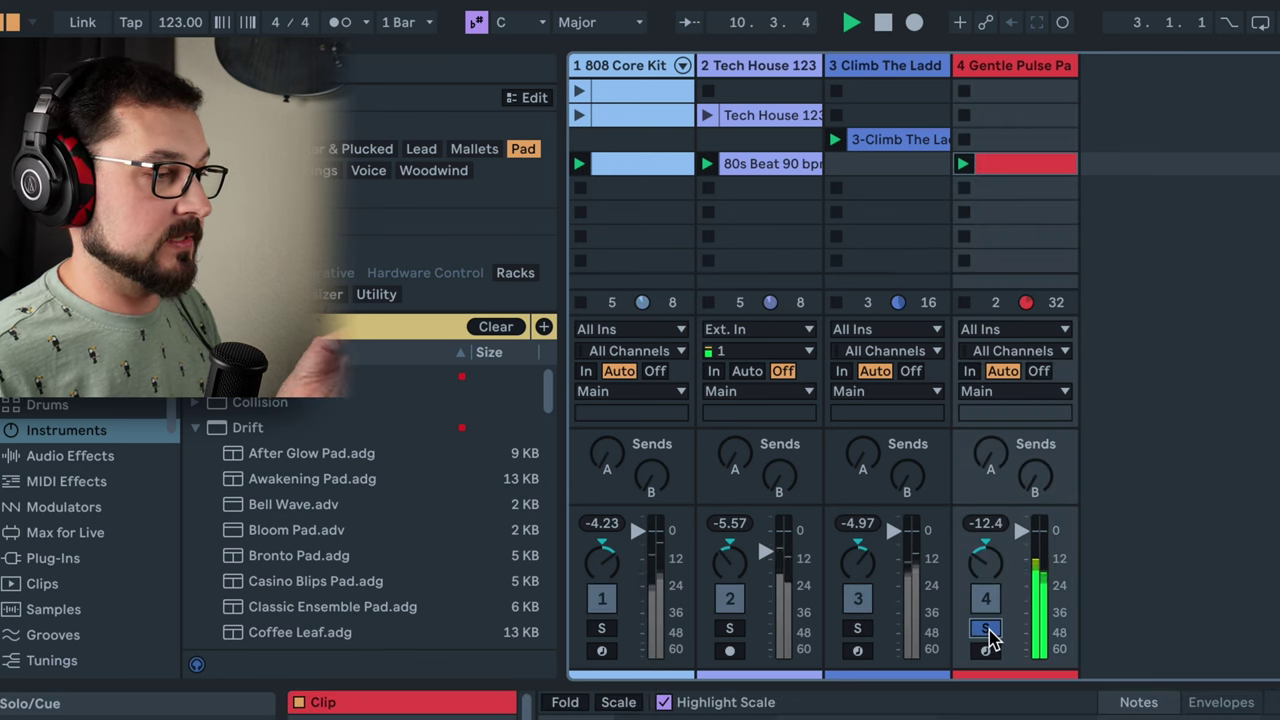
left_click(858, 628)
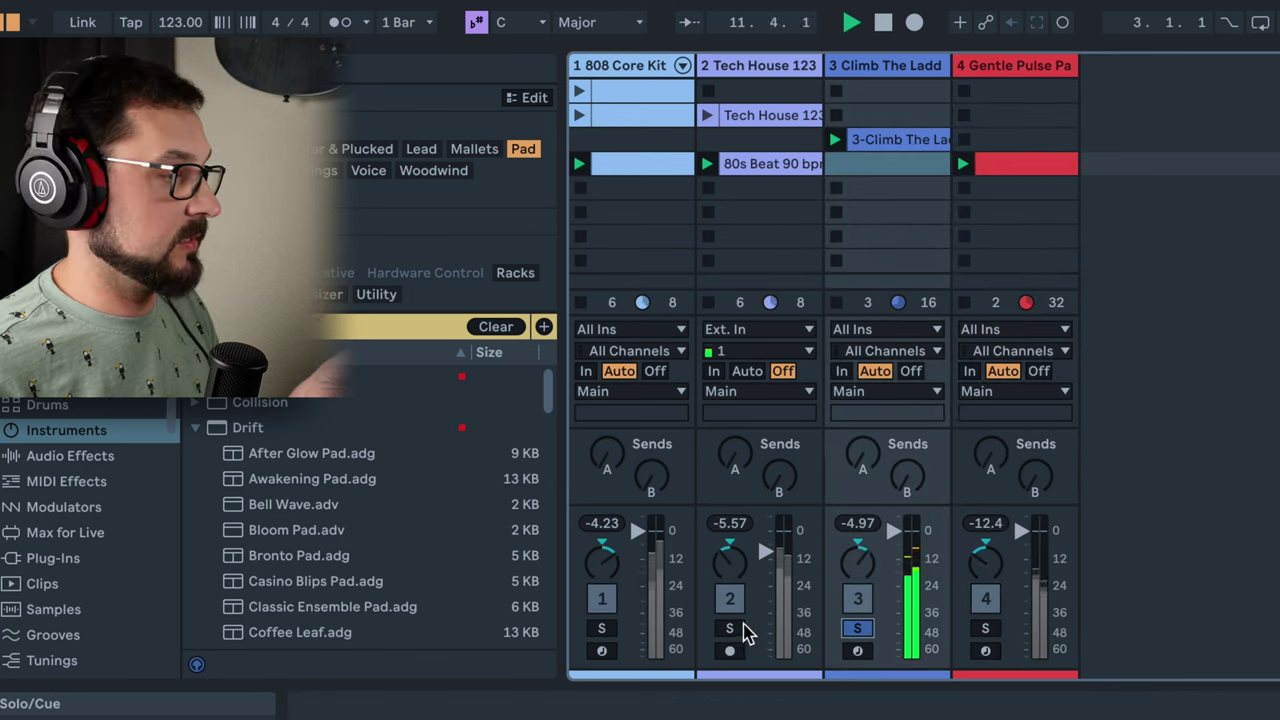
left_click(730, 628)
left_click(858, 628, "ctrl")
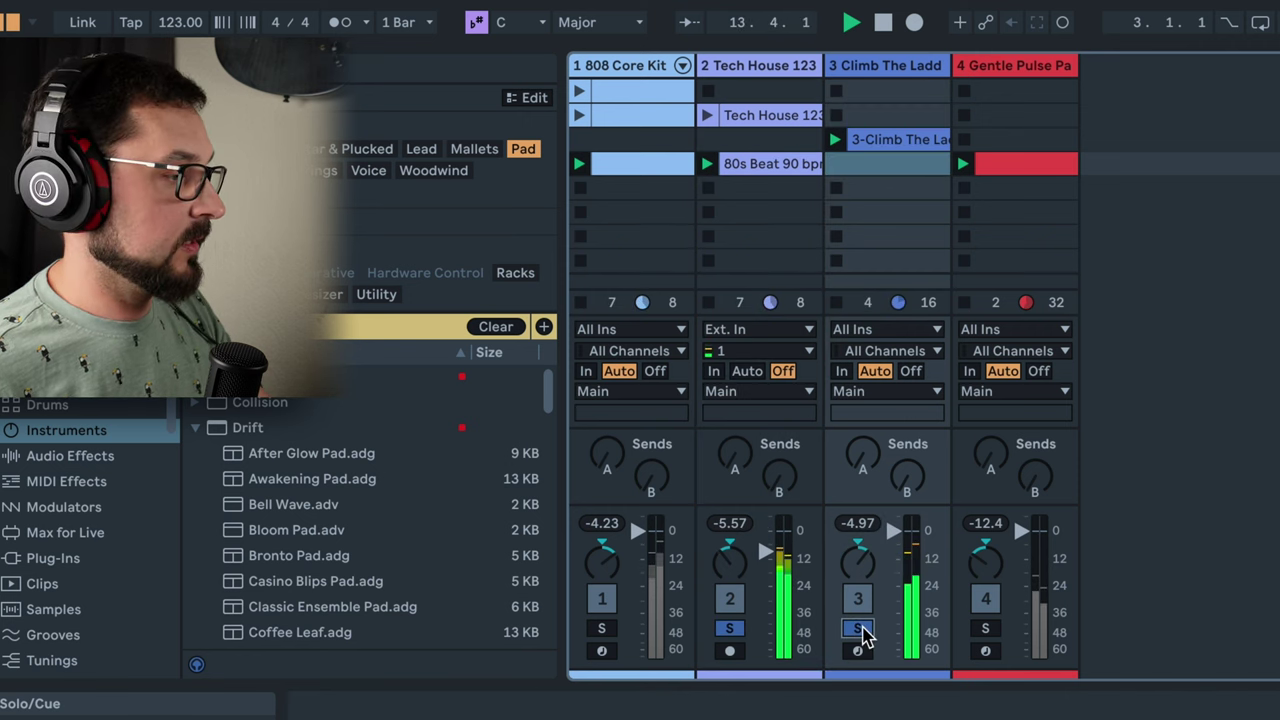
left_click(860, 628)
left_click(730, 628)
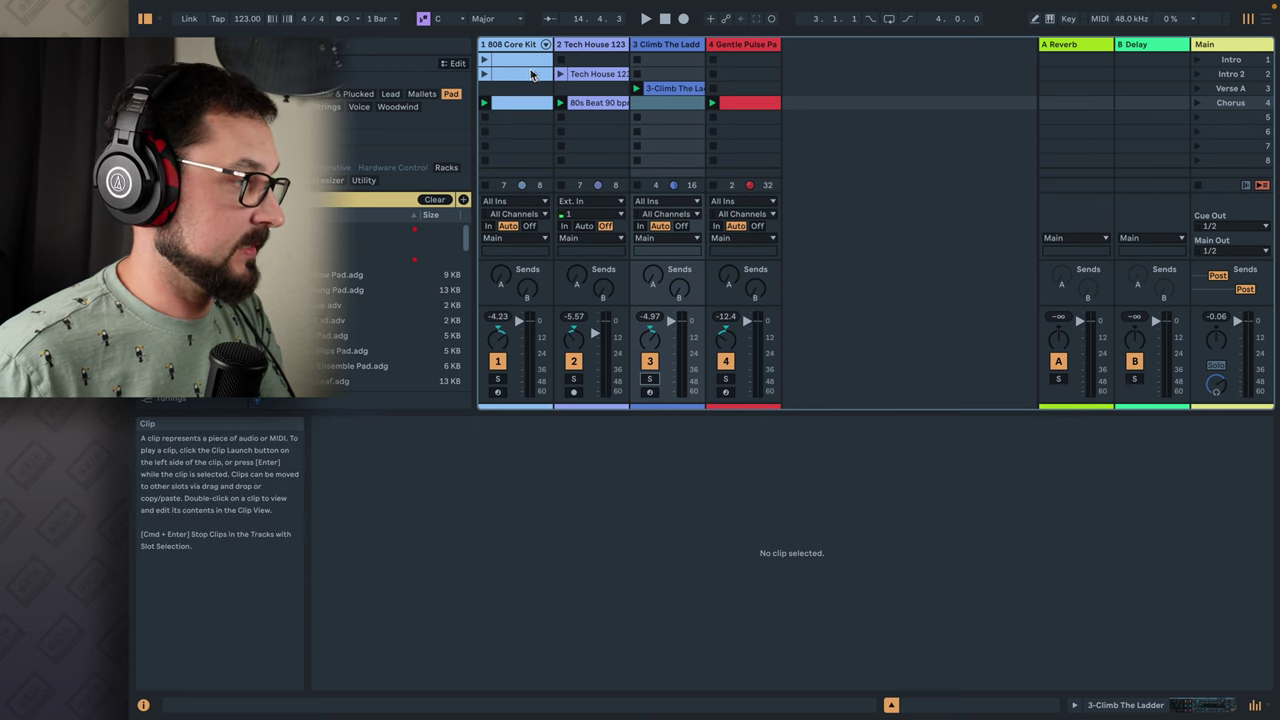
Open the Climb The Ladder clip's notes, then switch the detail area to its instrument device
left_click(680, 88)
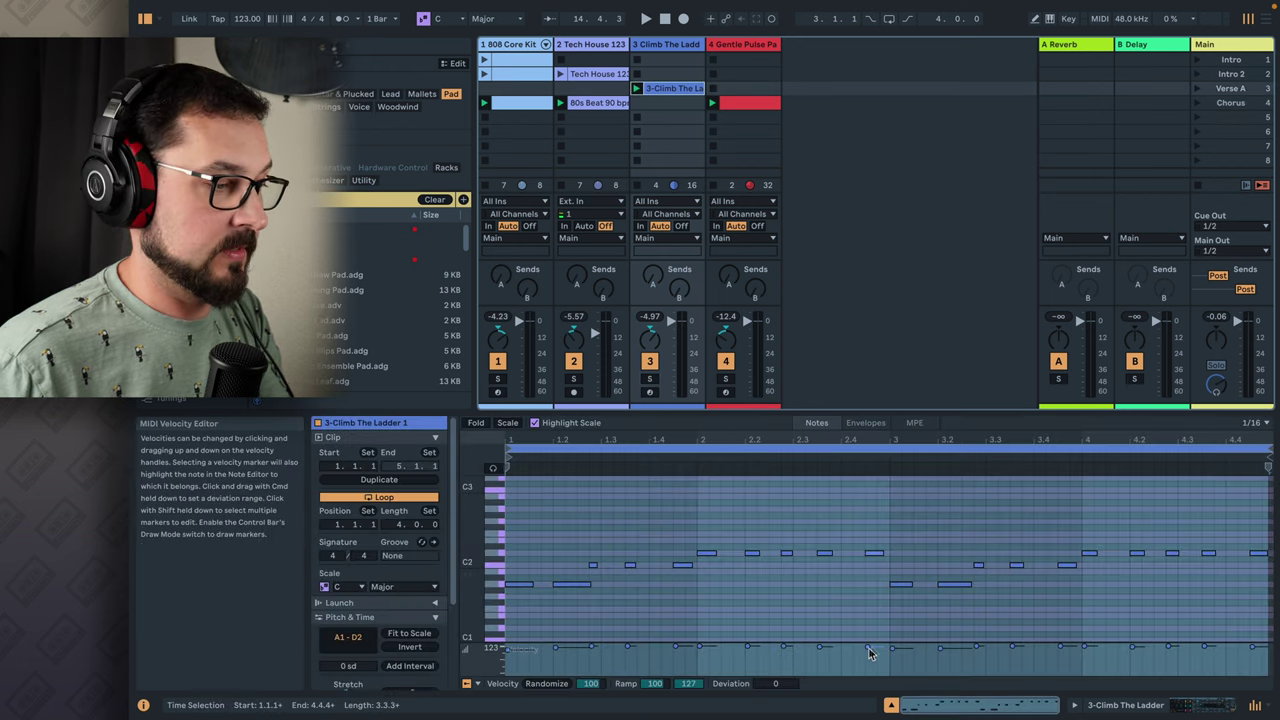
left_click(587, 614)
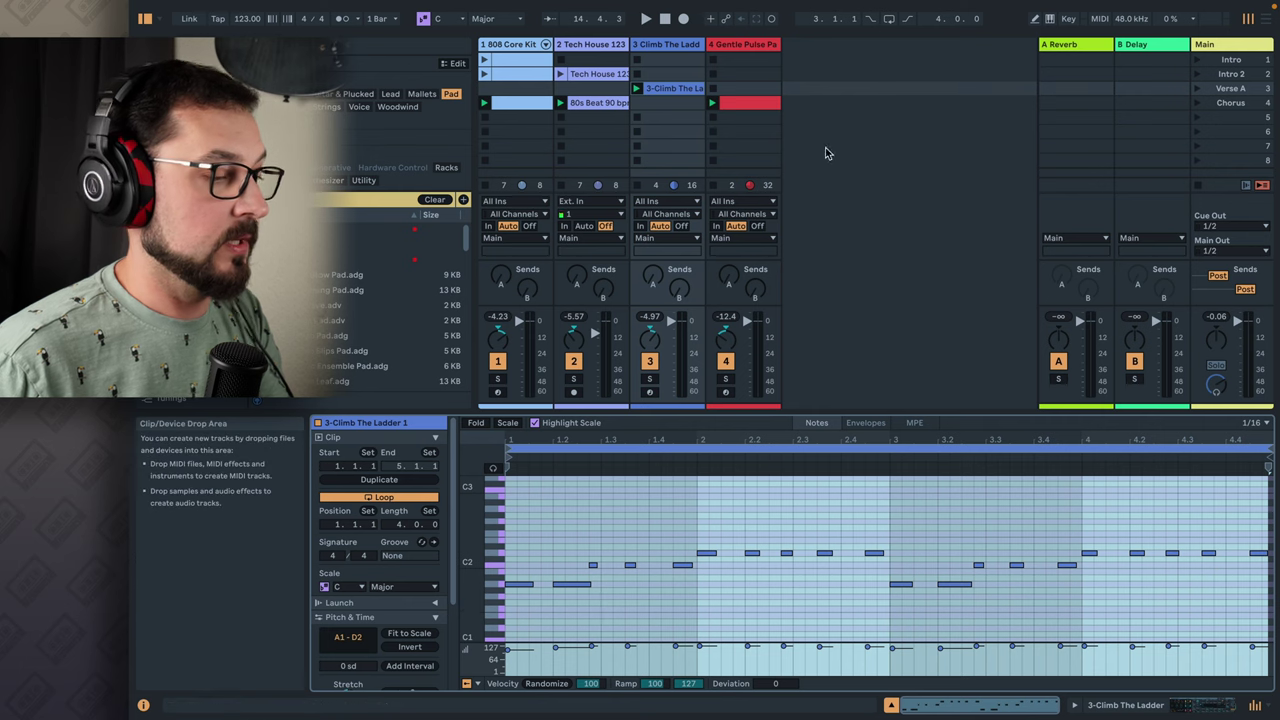
left_click(1208, 708)
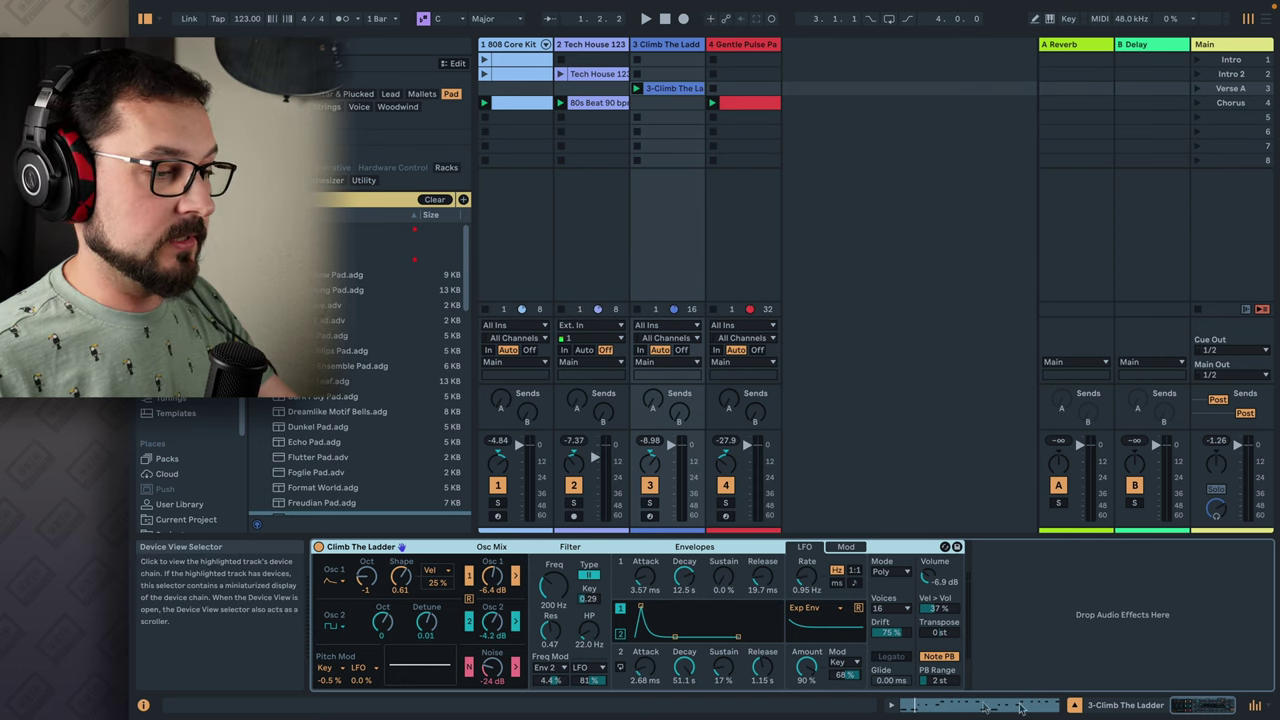
key("shift+Tab")
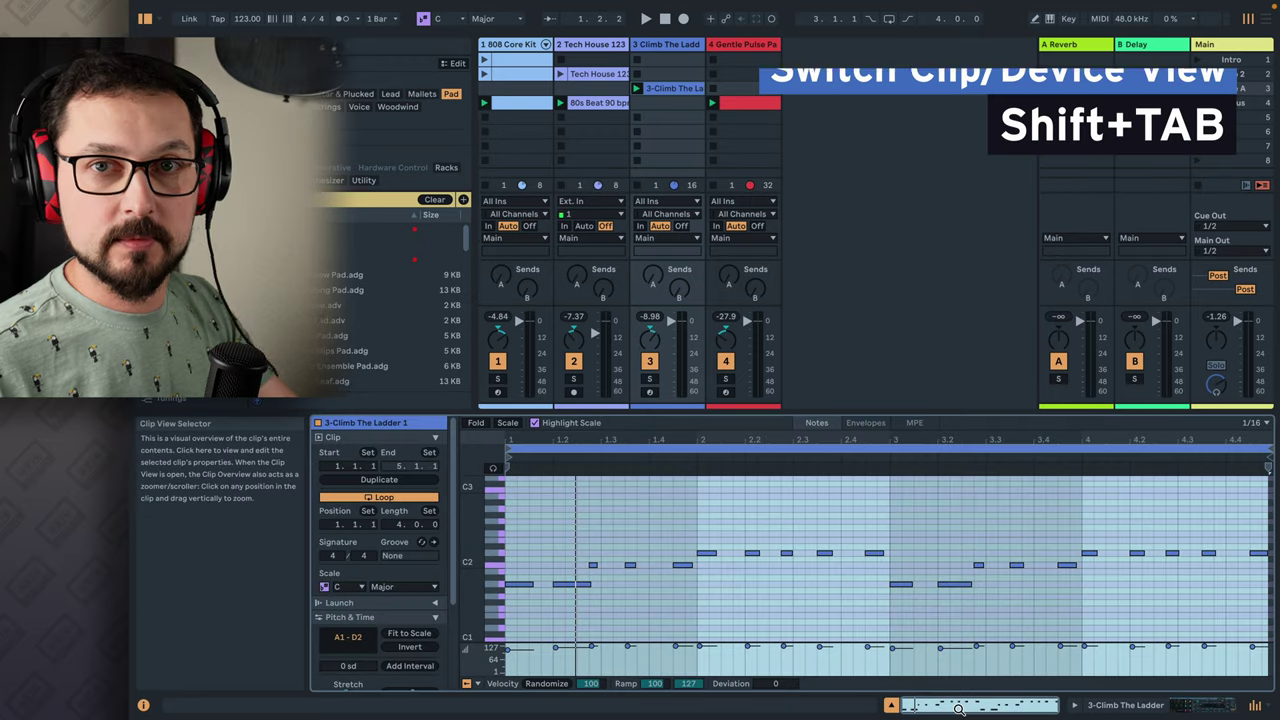
key("shift+Tab")
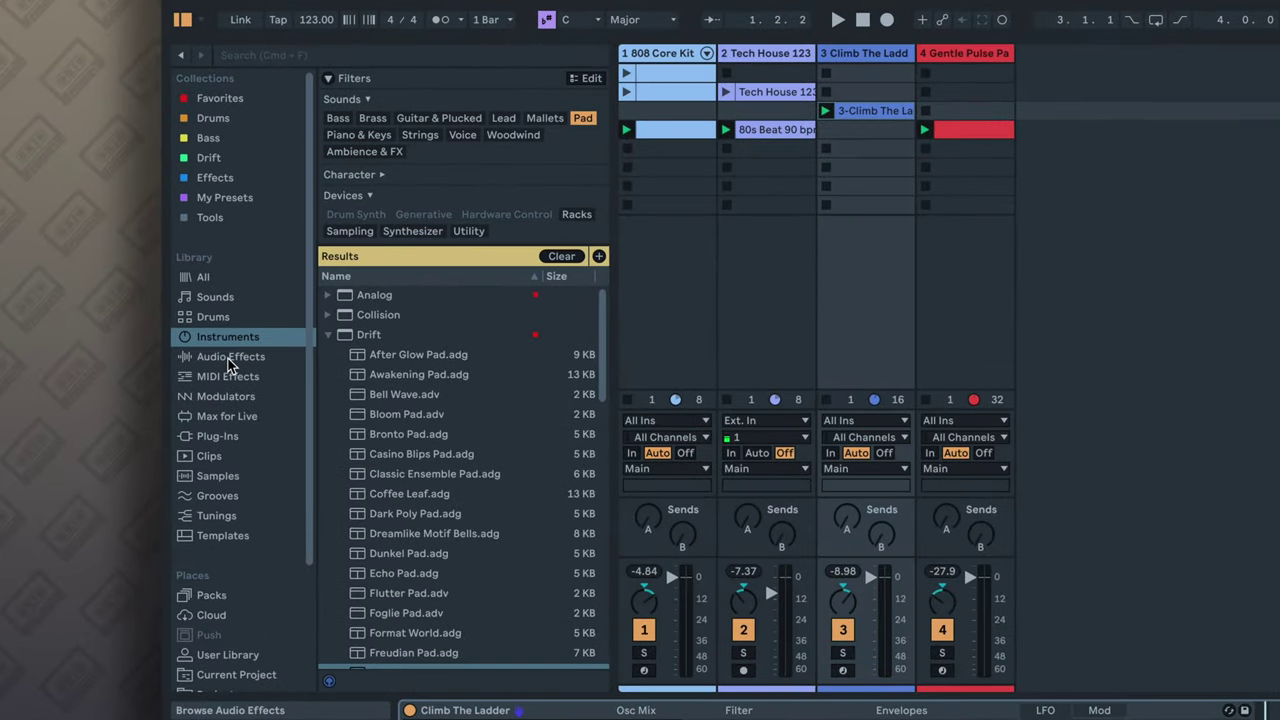
Add a Delay audio effect after the Climb The Ladder synth
left_click(234, 358)
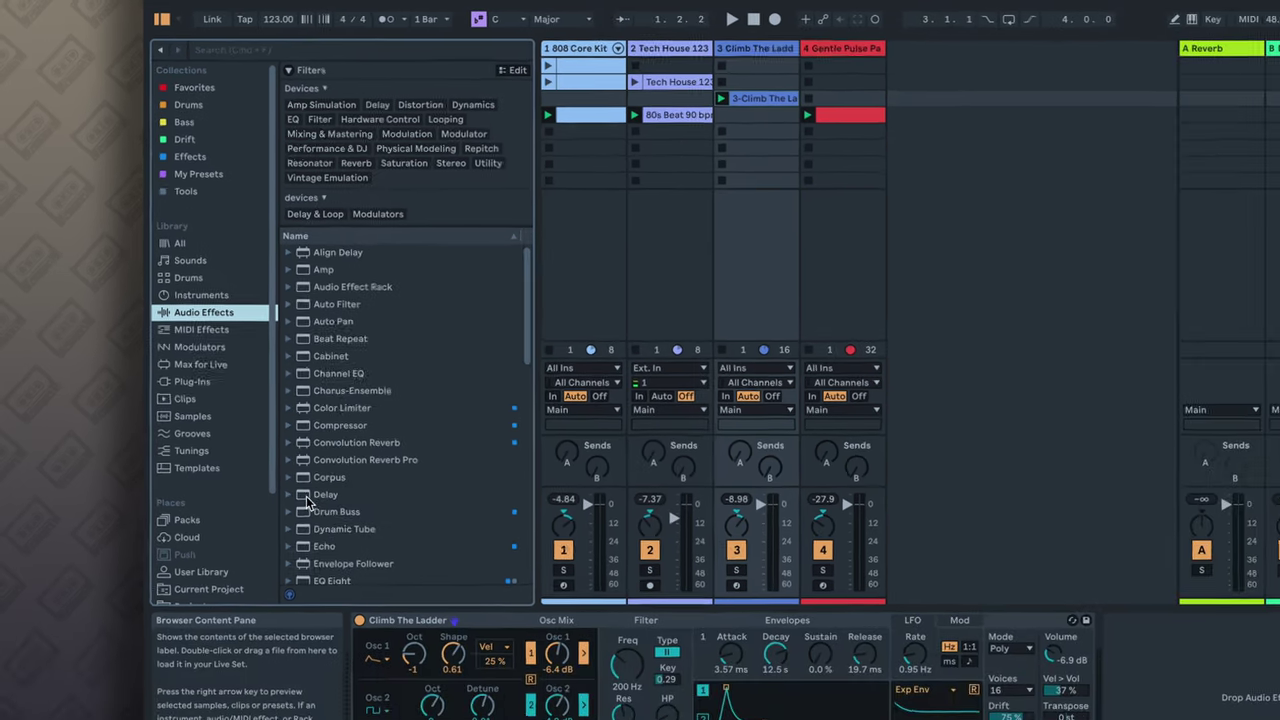
left_click_drag(370, 566, 1279, 719)
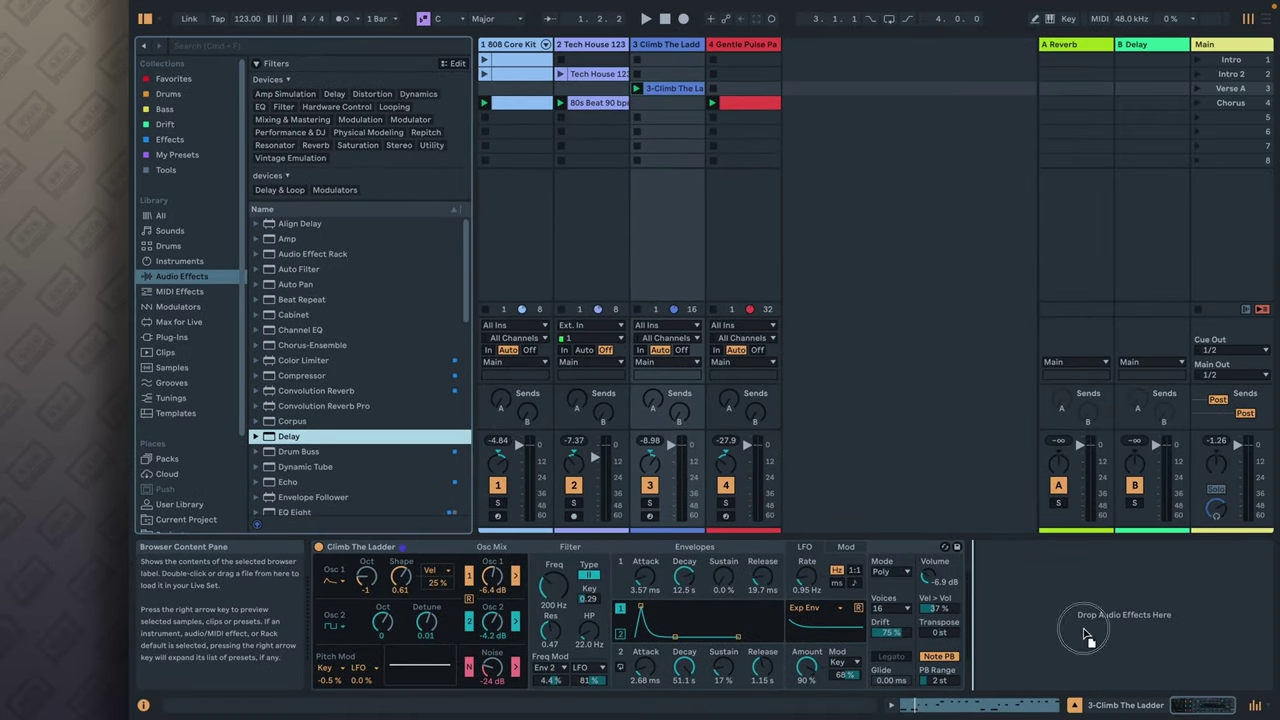
left_click_drag(1088, 638, 1100, 640)
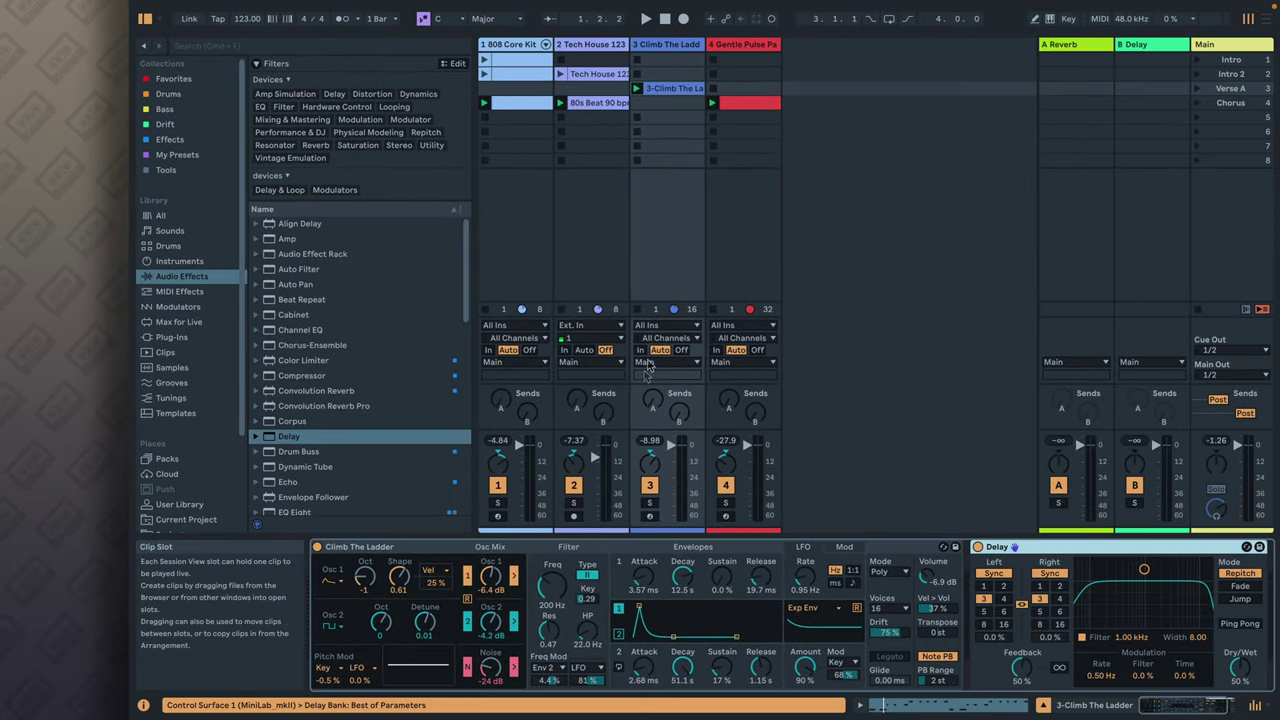
Solo Climb The Ladder, play, and set the Delay to Ping Pong at about 21% wet
left_click(649, 502)
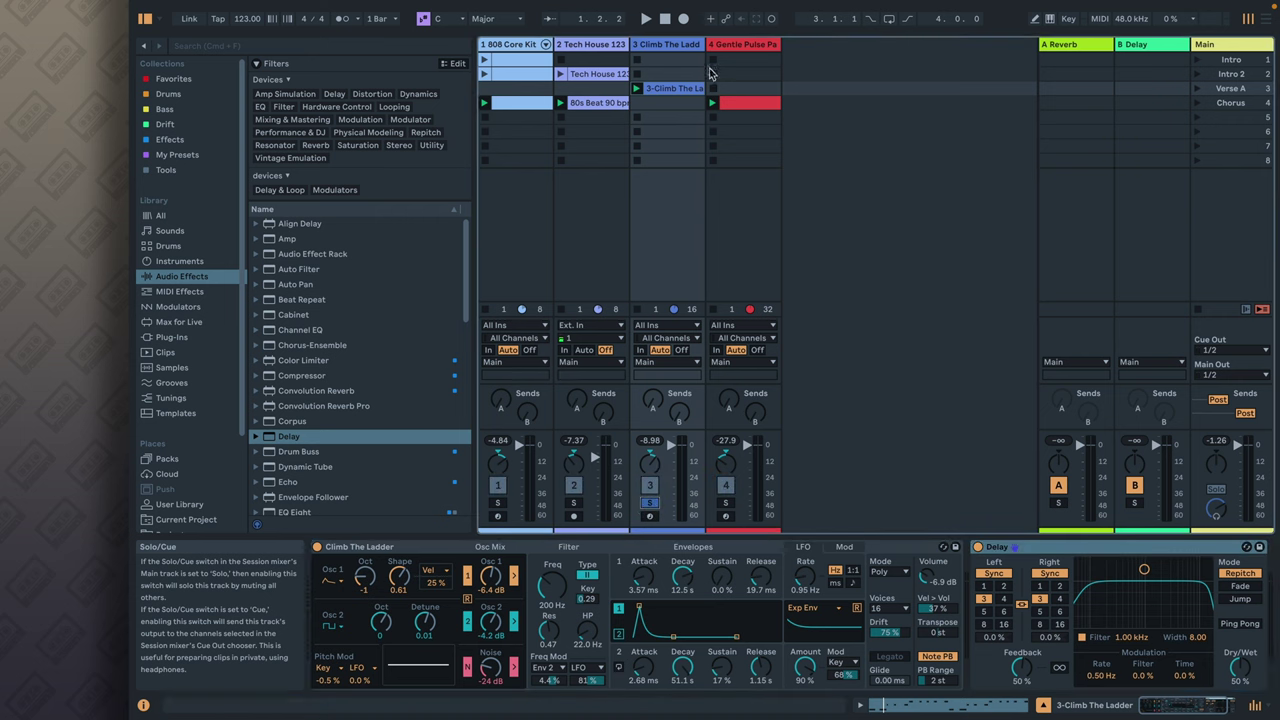
left_click(648, 18)
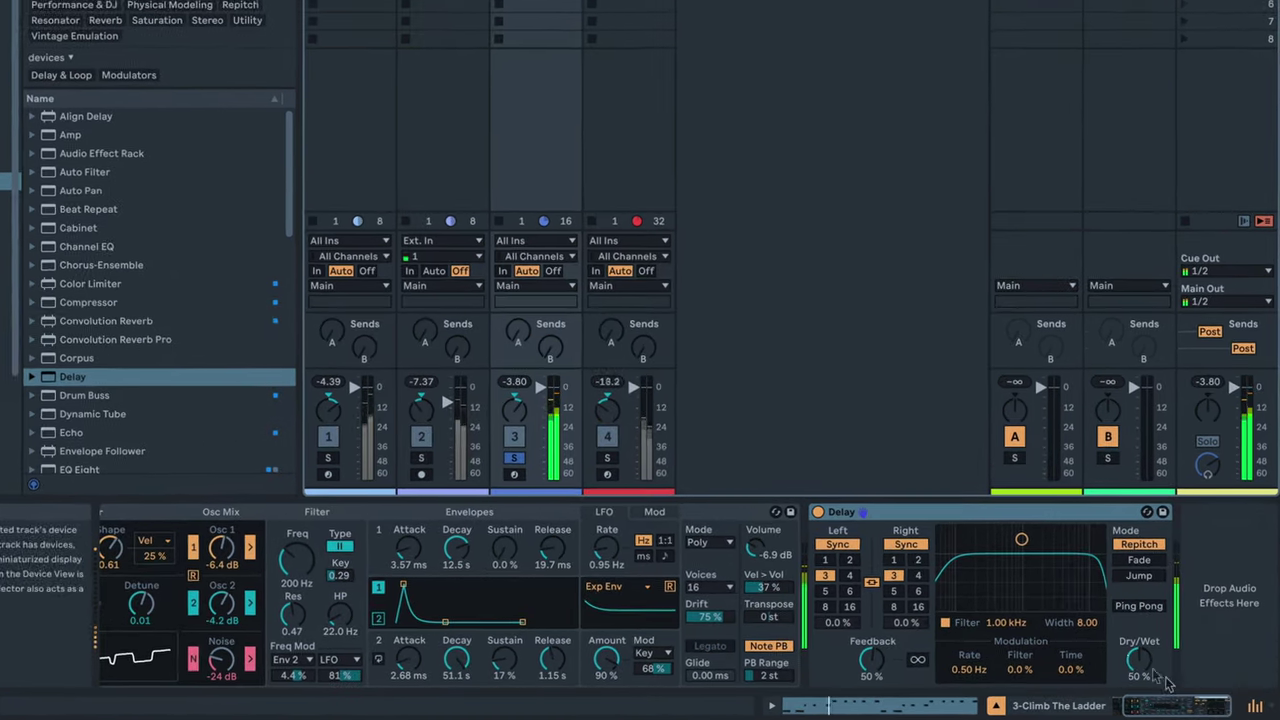
left_click_drag(1164, 679, 1164, 702)
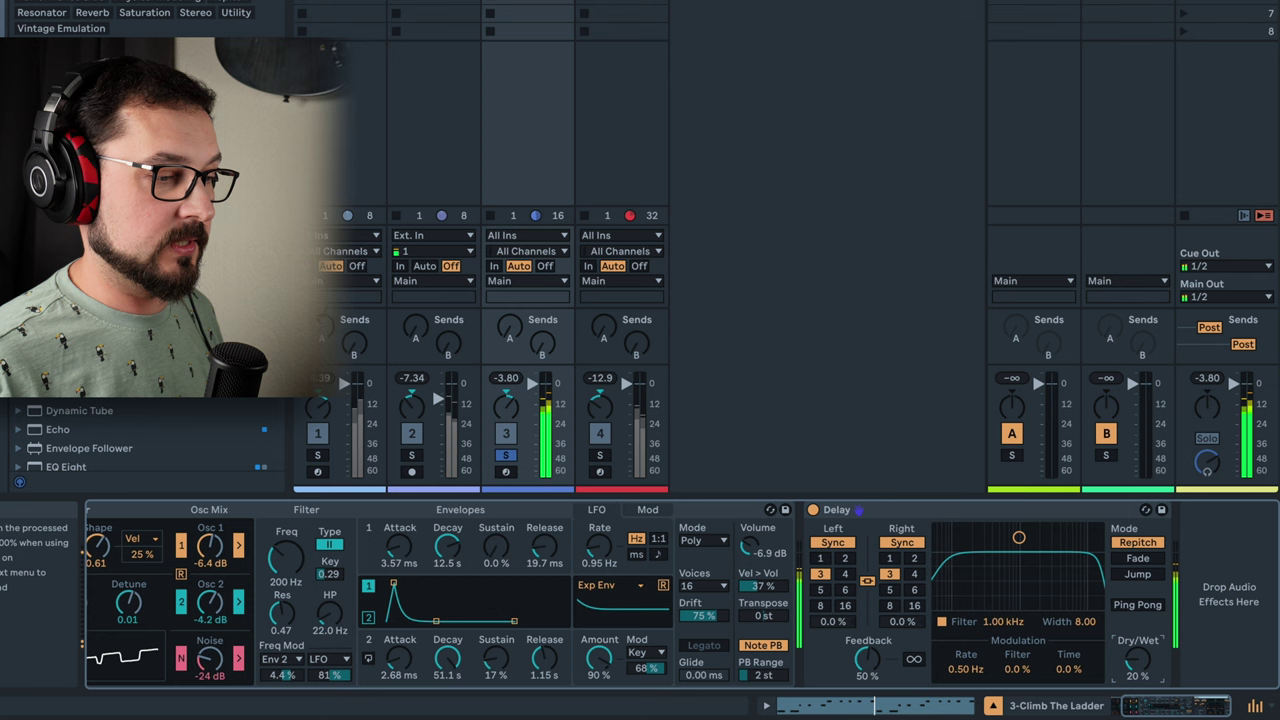
left_click(1135, 605)
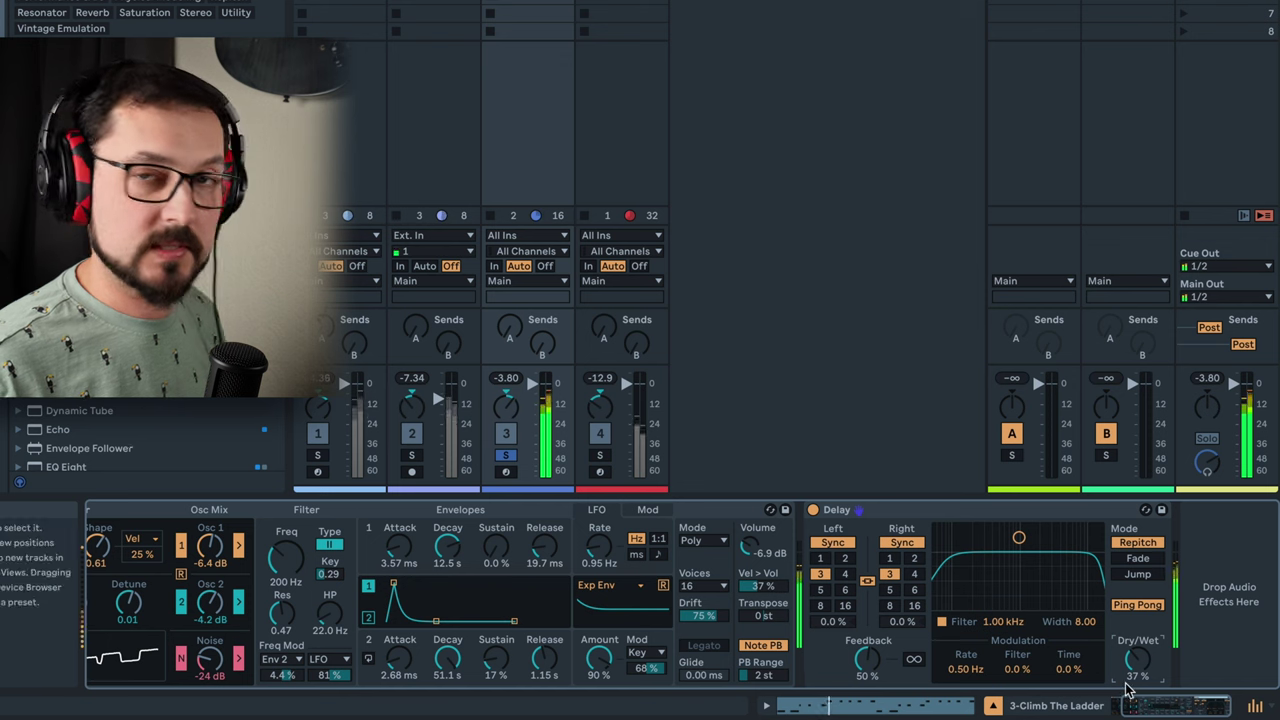
left_click_drag(1140, 665, 1140, 679)
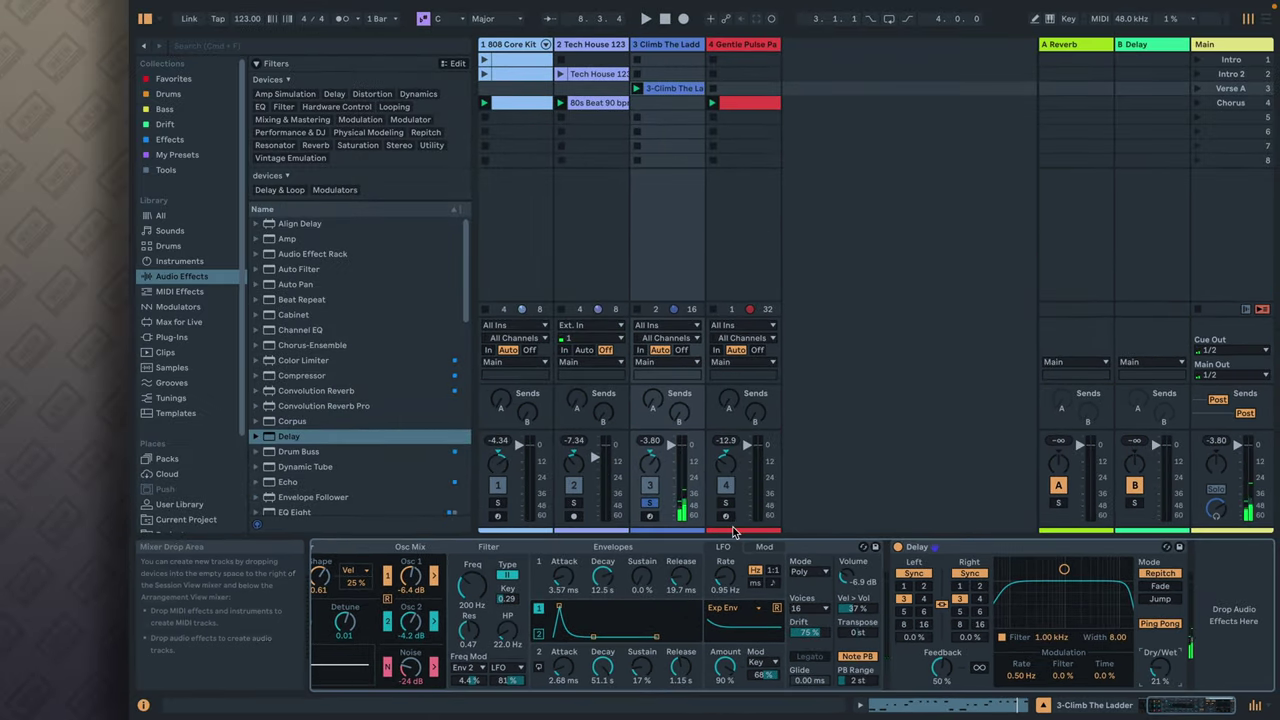
Add a Saturator to Climb The Ladder with Drive 11.4 dB and Output -11.1 dB
key("ctrl+f")
type("saturato")
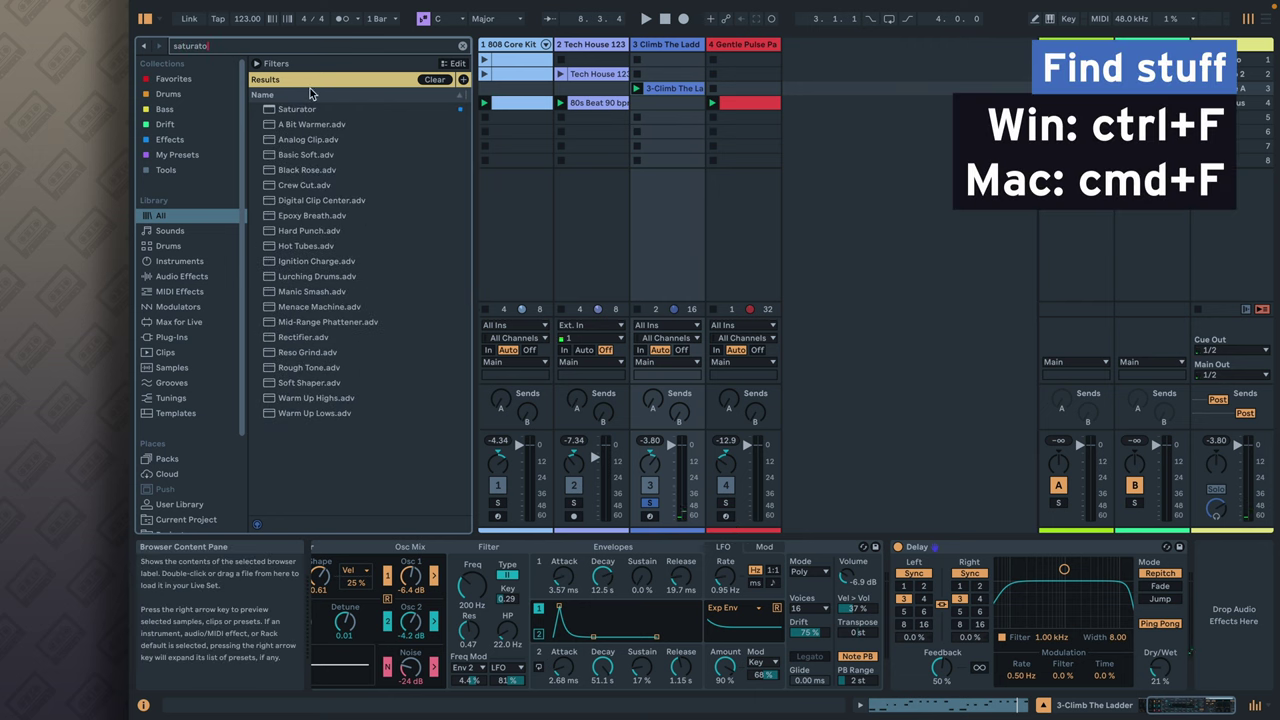
left_click_drag(296, 108, 1181, 632)
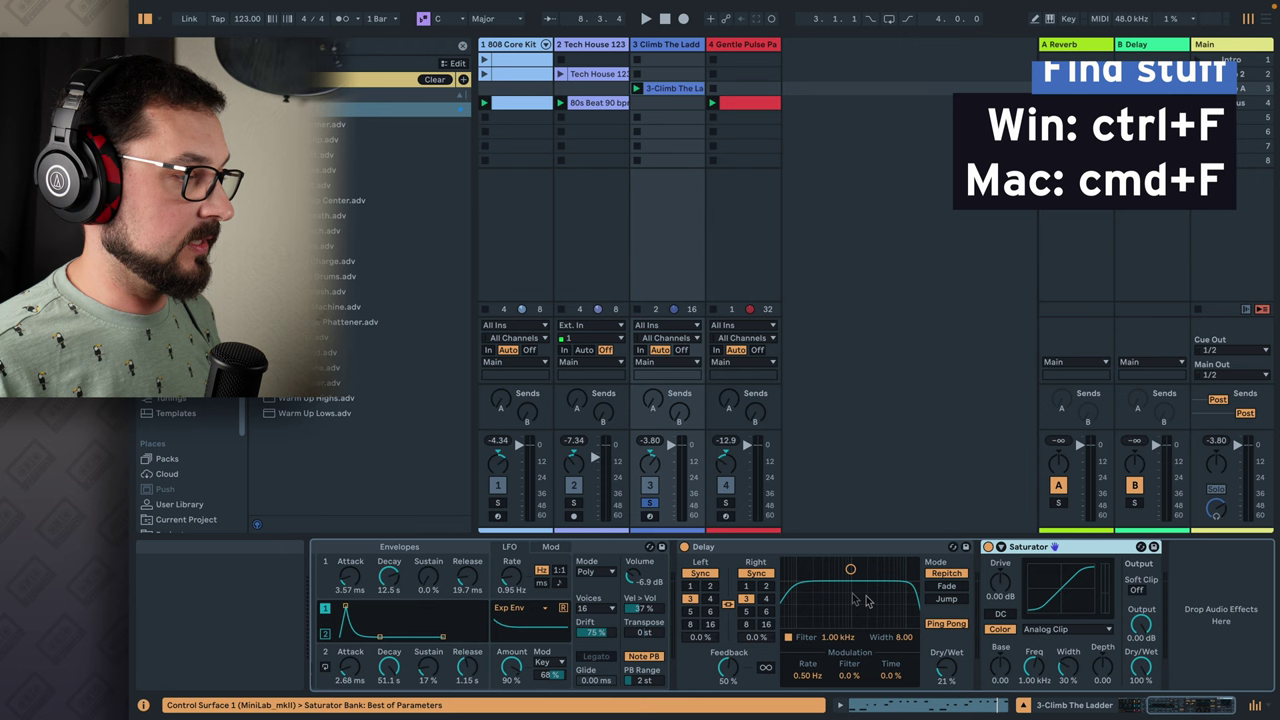
left_click(685, 548)
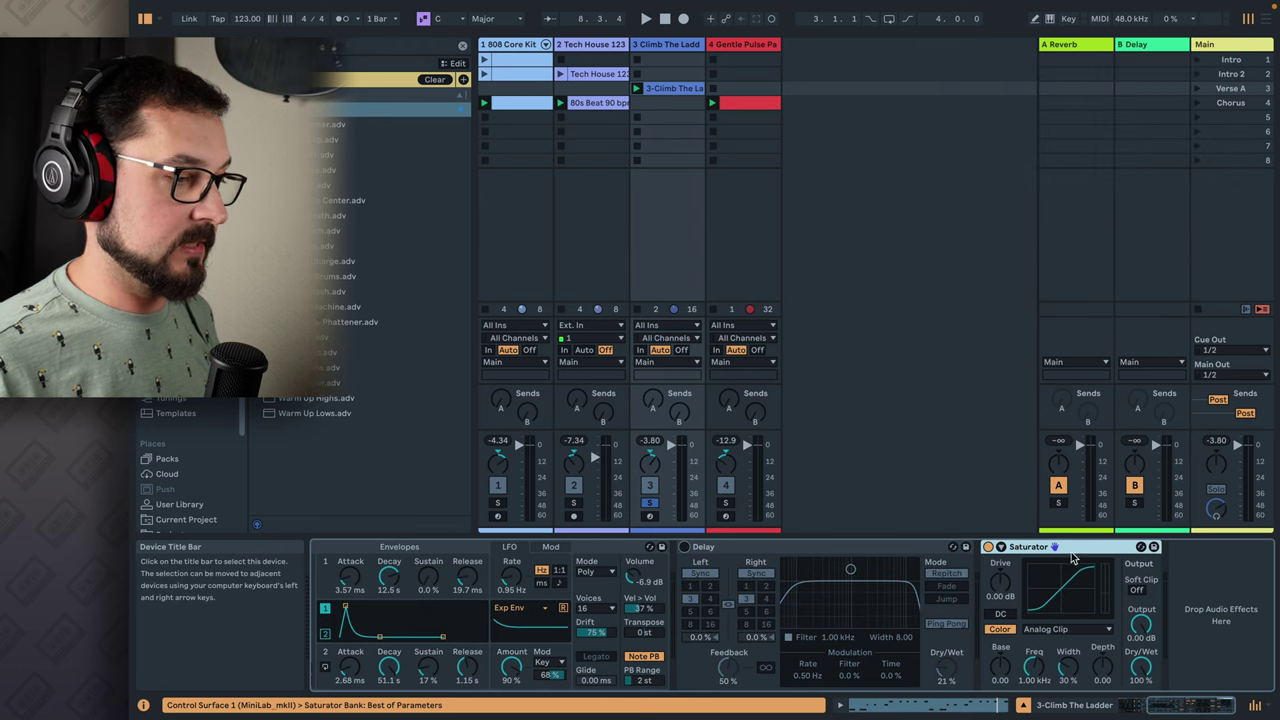
key("space")
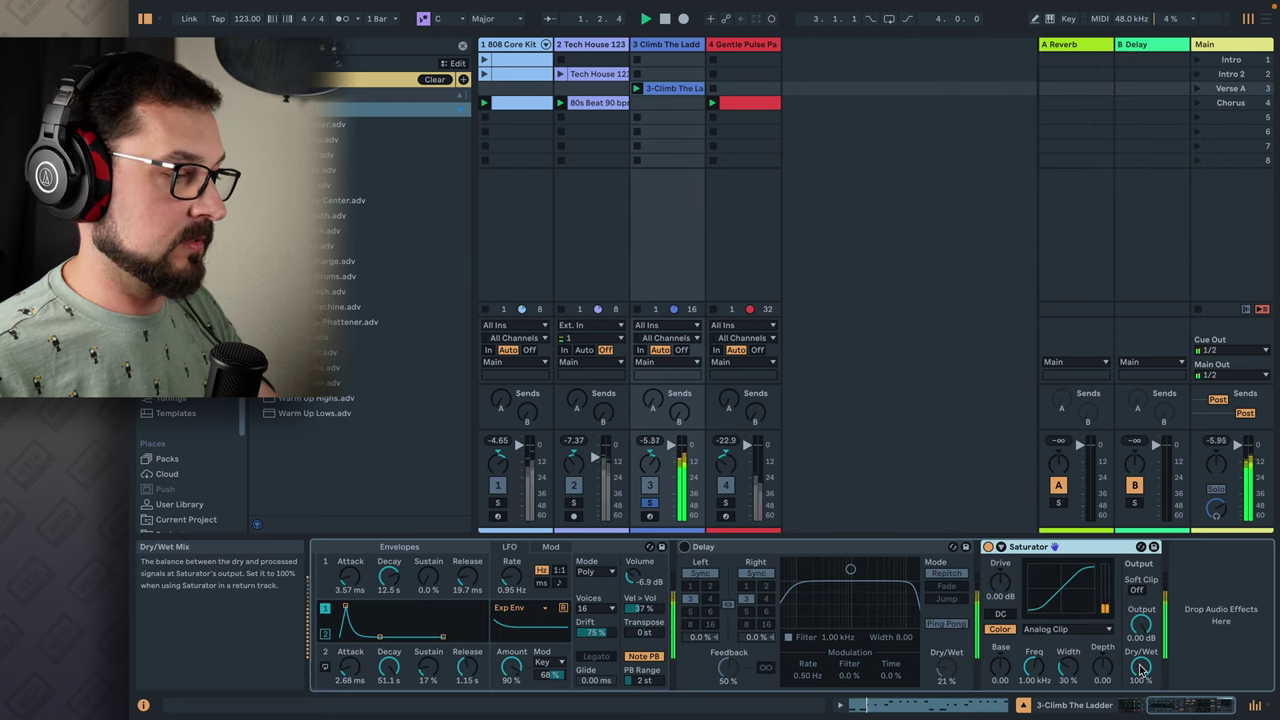
left_click_drag(1007, 583, 1007, 560)
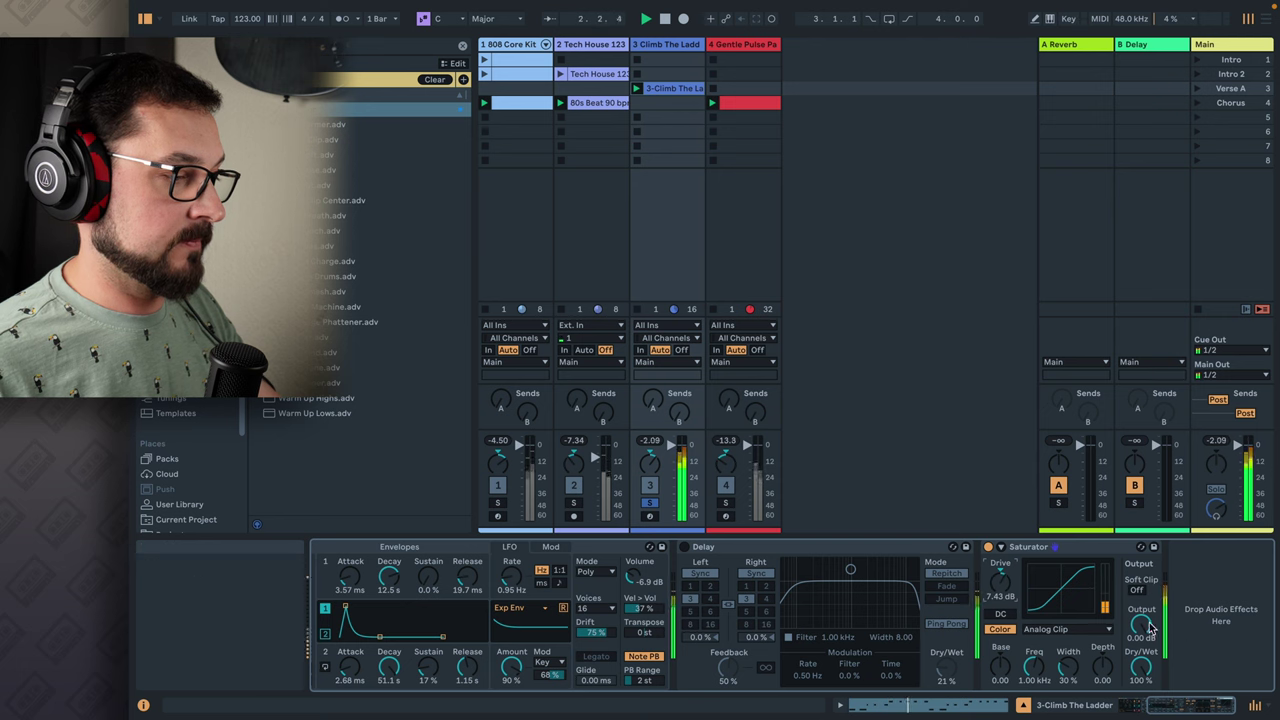
left_click_drag(1141, 625, 1141, 645)
left_click_drag(1000, 583, 1000, 560)
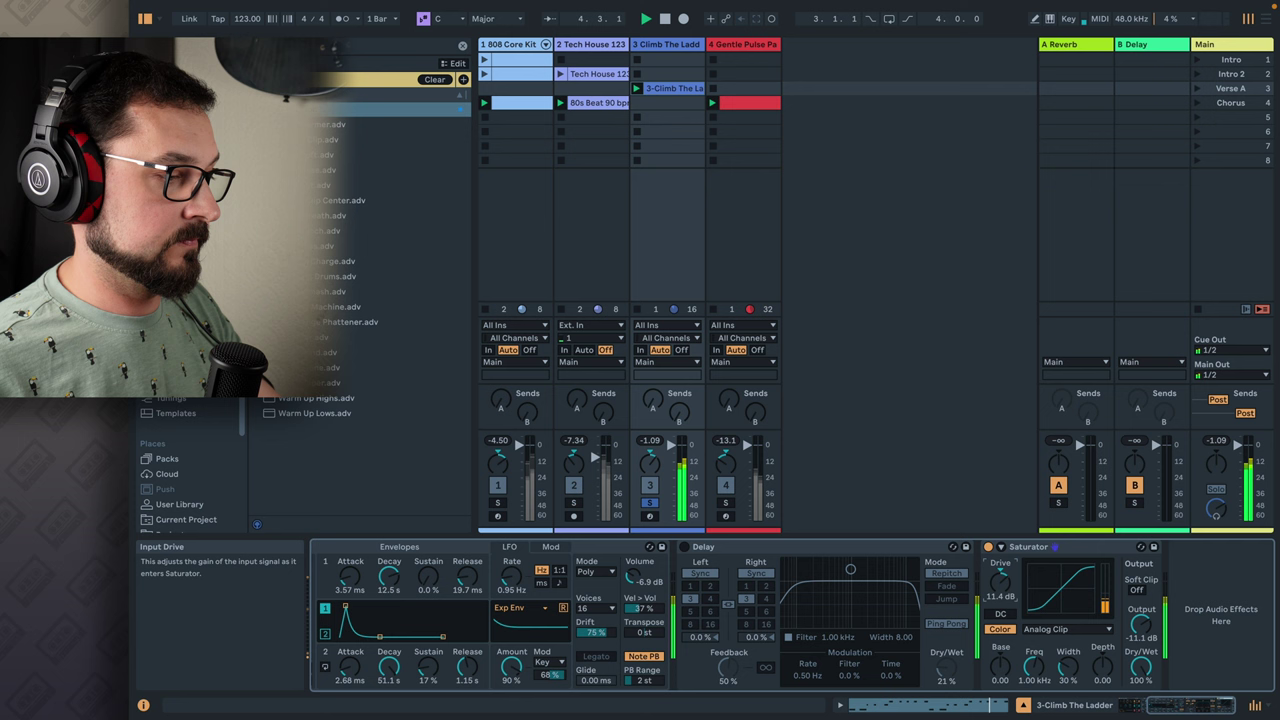
Unsolo the track, move the Delay after the Saturator and set it to 13% wet
left_click(648, 503)
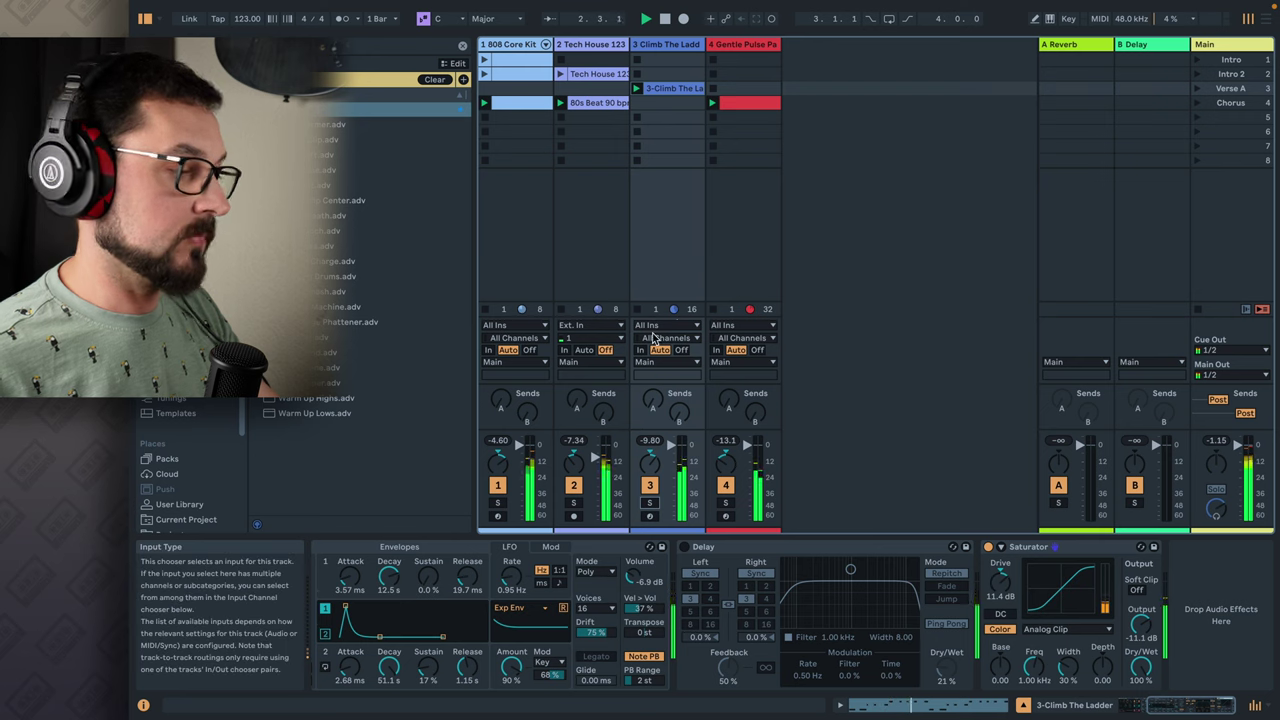
left_click(800, 547)
left_click_drag(1178, 563, 1180, 566)
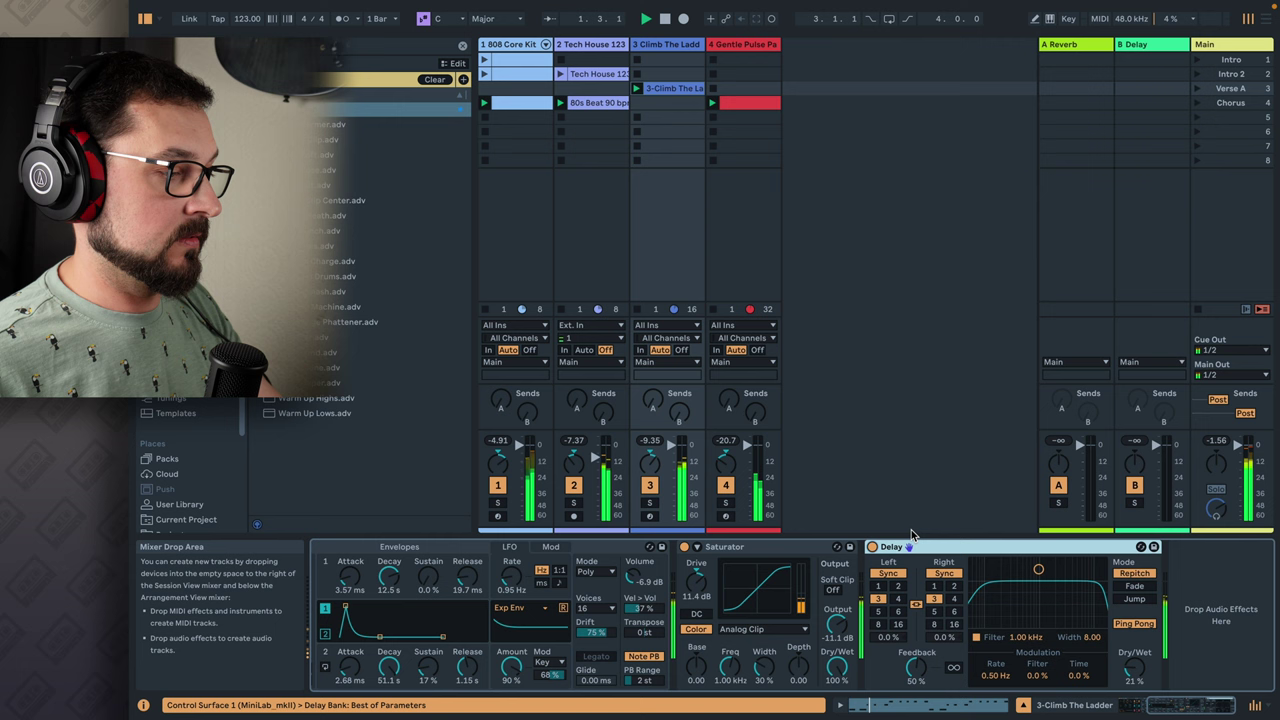
left_click_drag(1134, 669, 1134, 685)
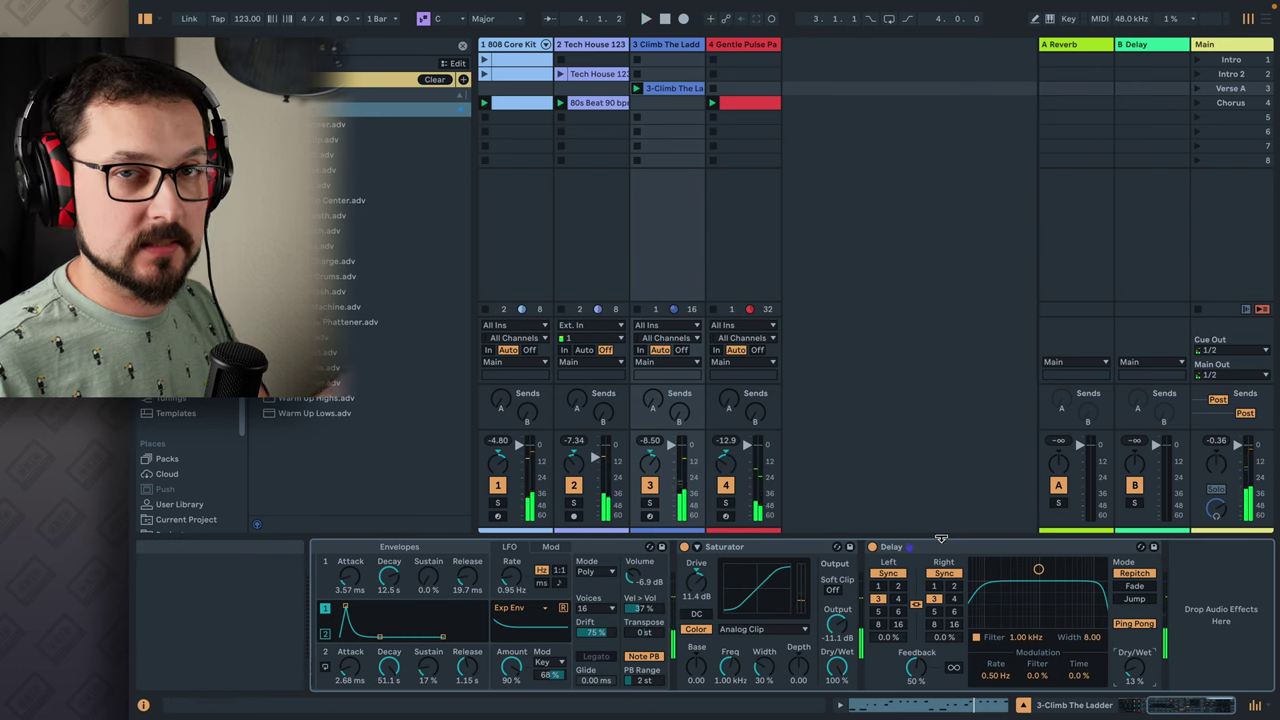
Stop, select the Gentle Pulse Pad track to show its devices, and play again
key("space")
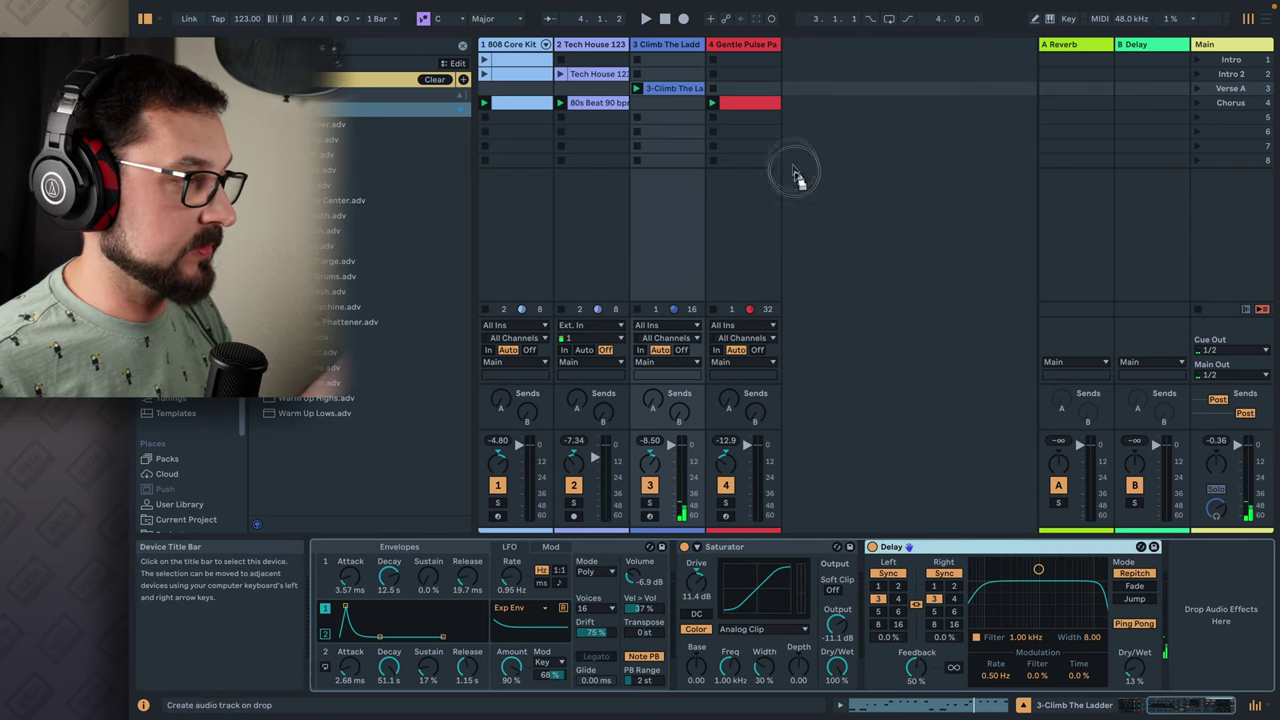
left_click(758, 47)
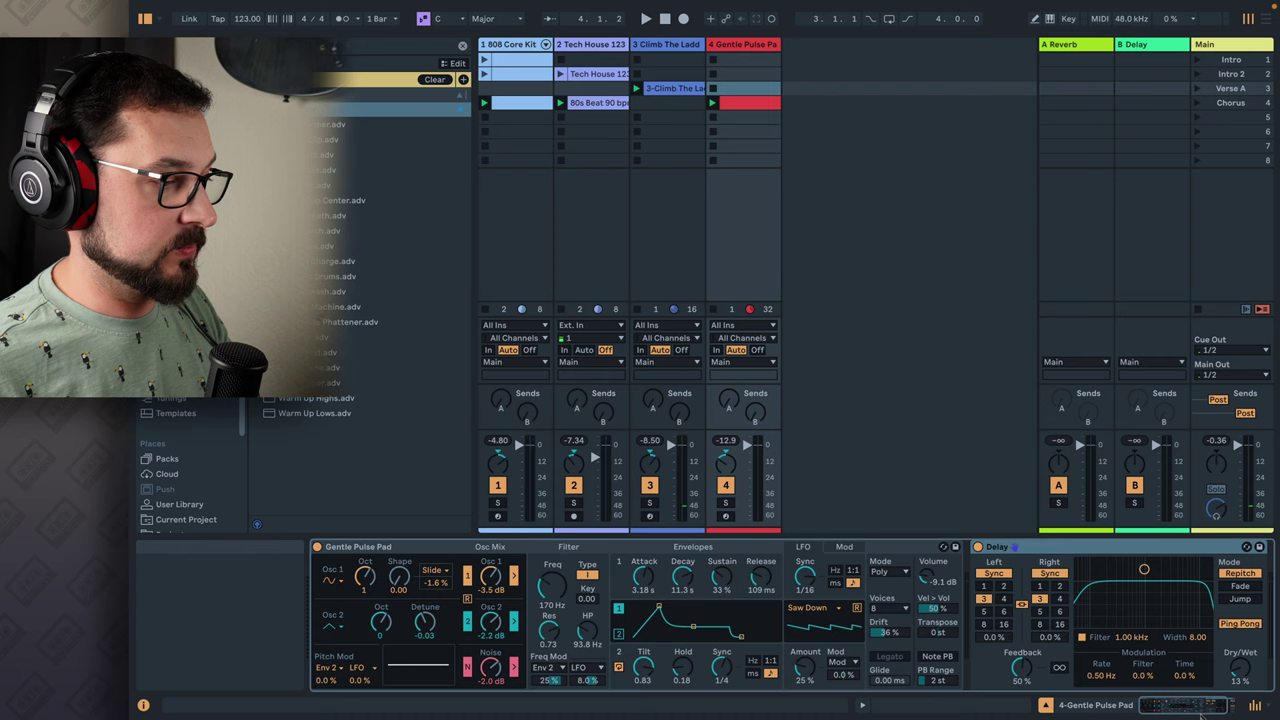
key("space")
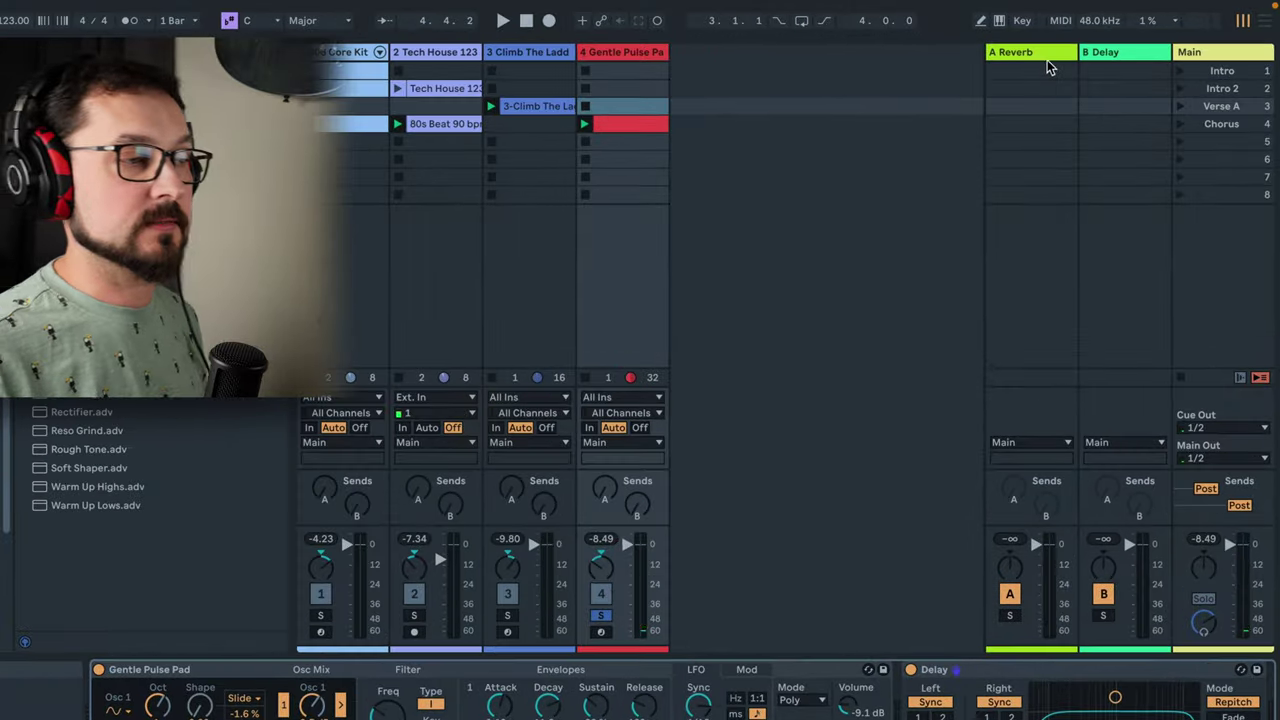
Bring up the A Reverb return and raise the Gentle Pulse Pad's reverb send
left_click(1090, 50)
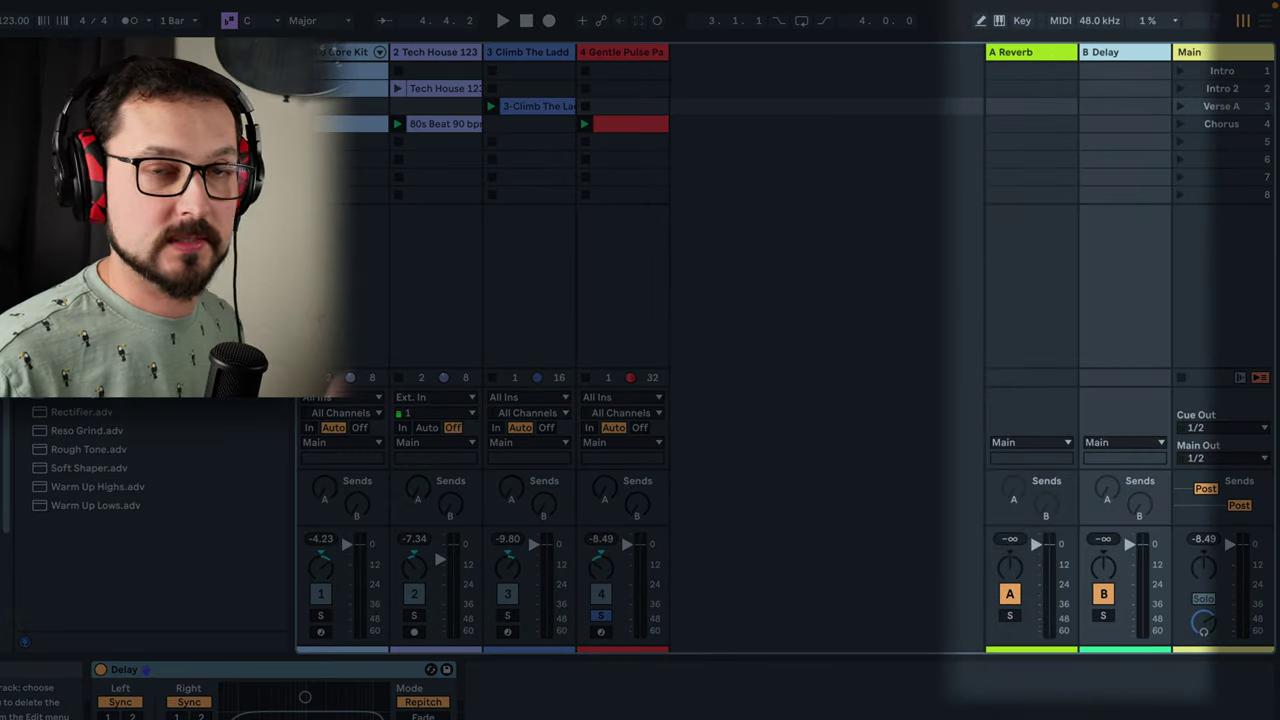
left_click(1000, 52)
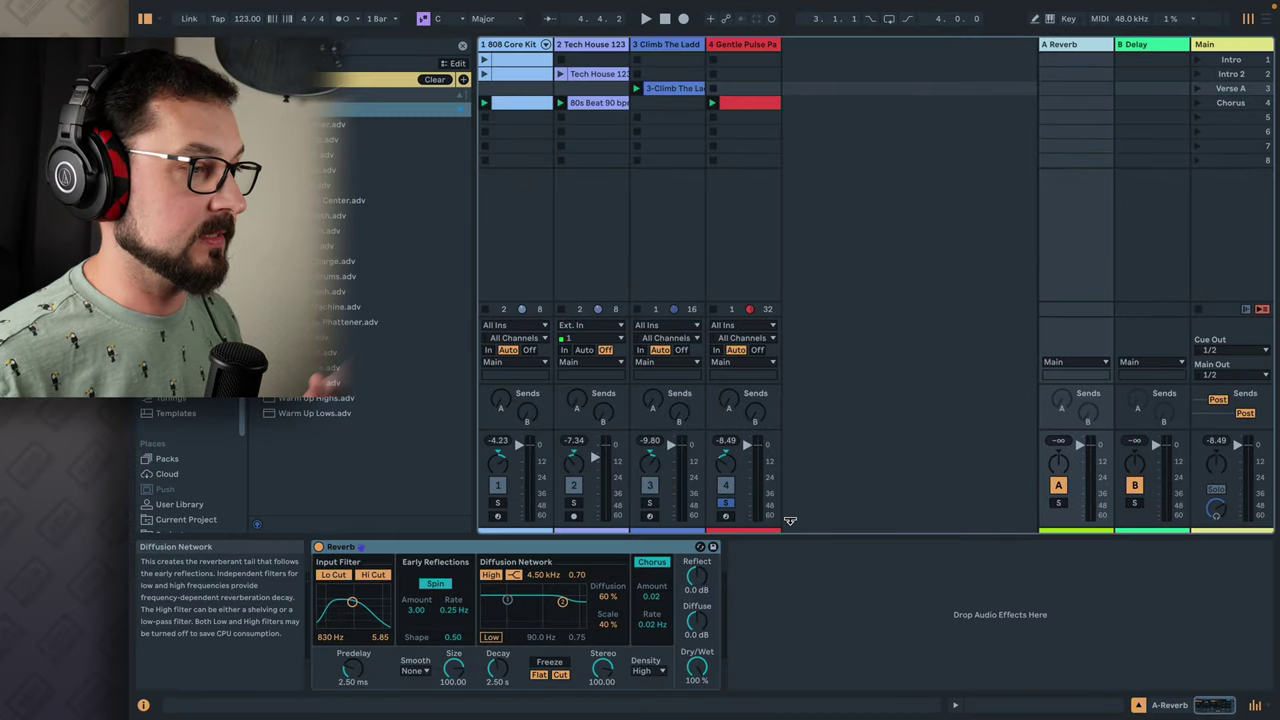
left_click(708, 655)
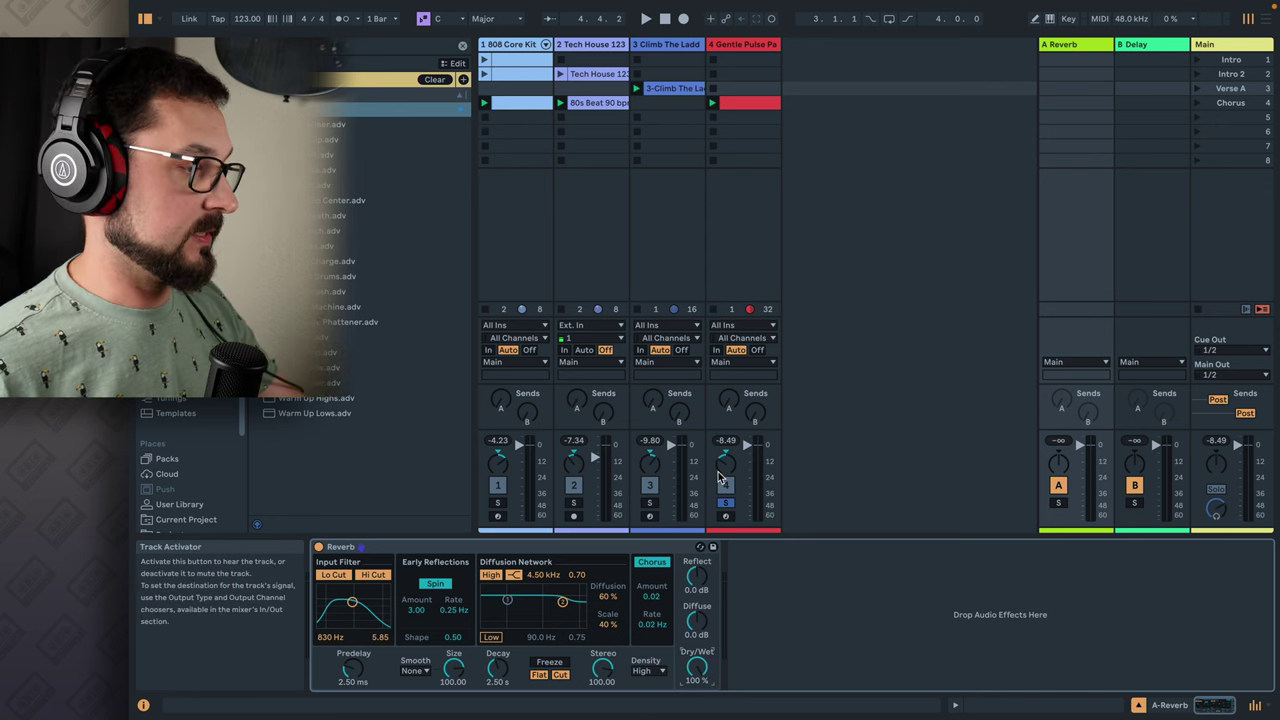
left_click(727, 400)
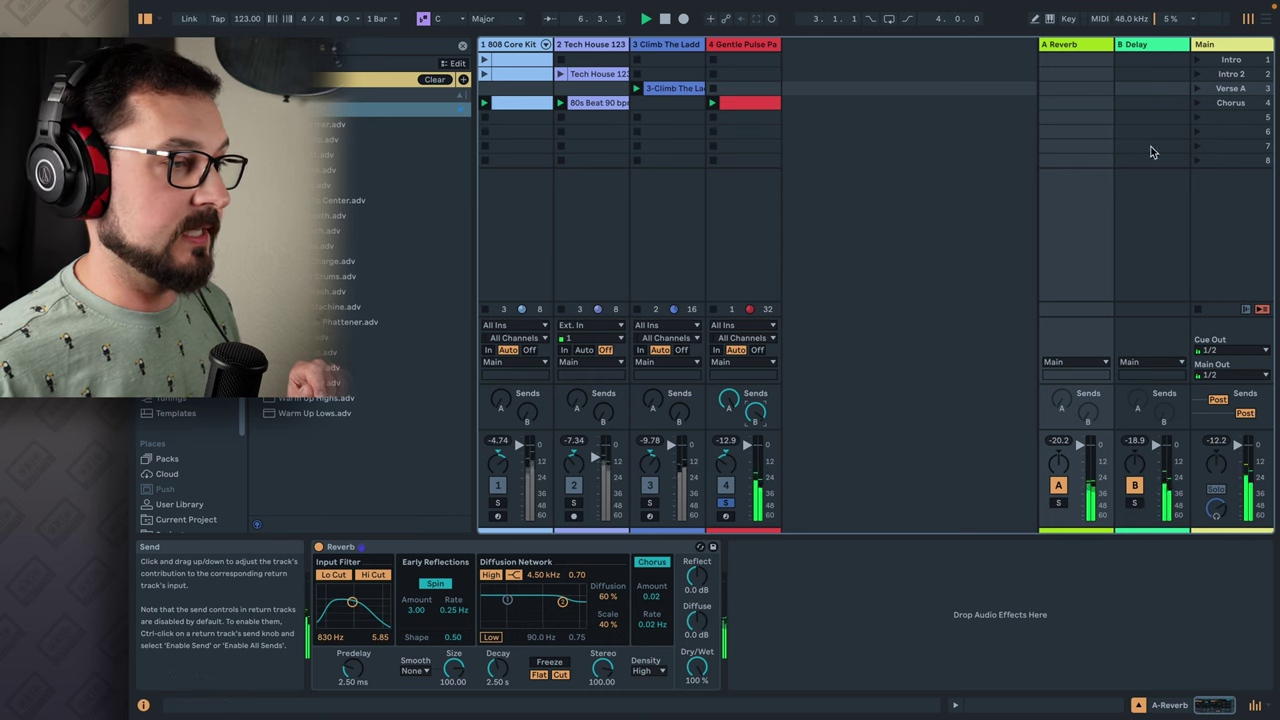
Enable Ping Pong on the B Delay return, stop playback and select the Main track
left_click(1165, 58)
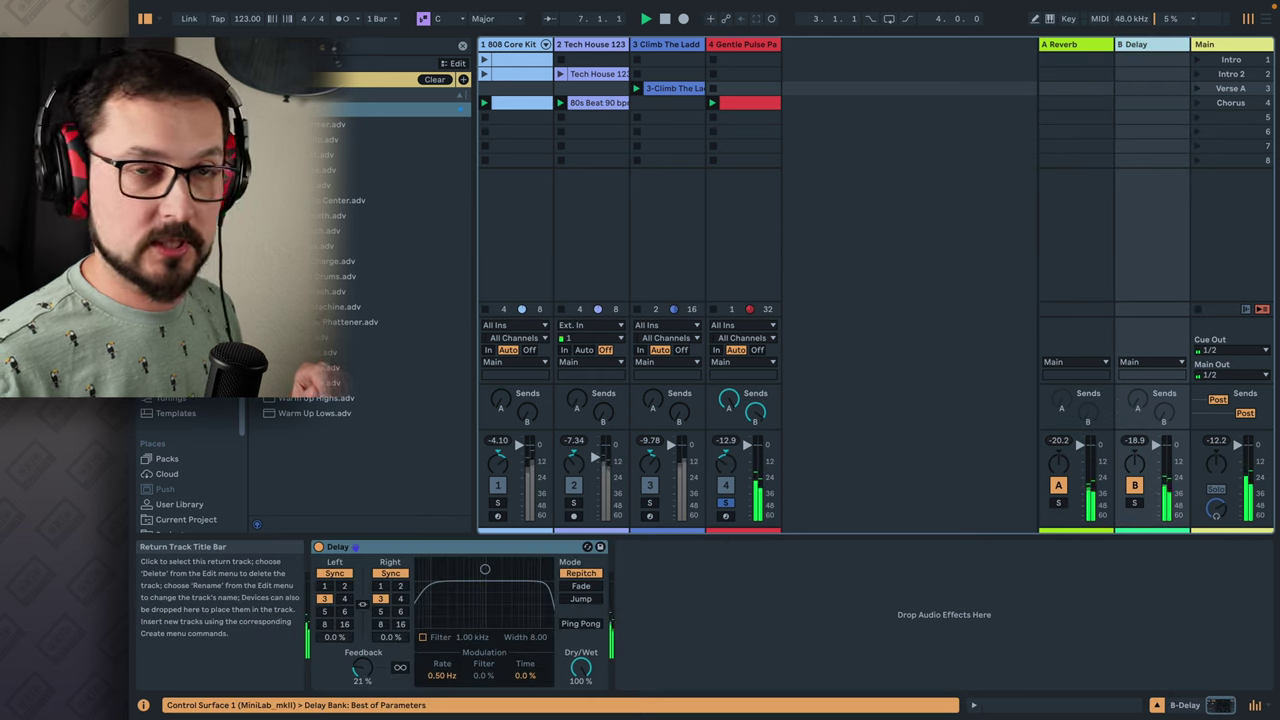
left_click(582, 623)
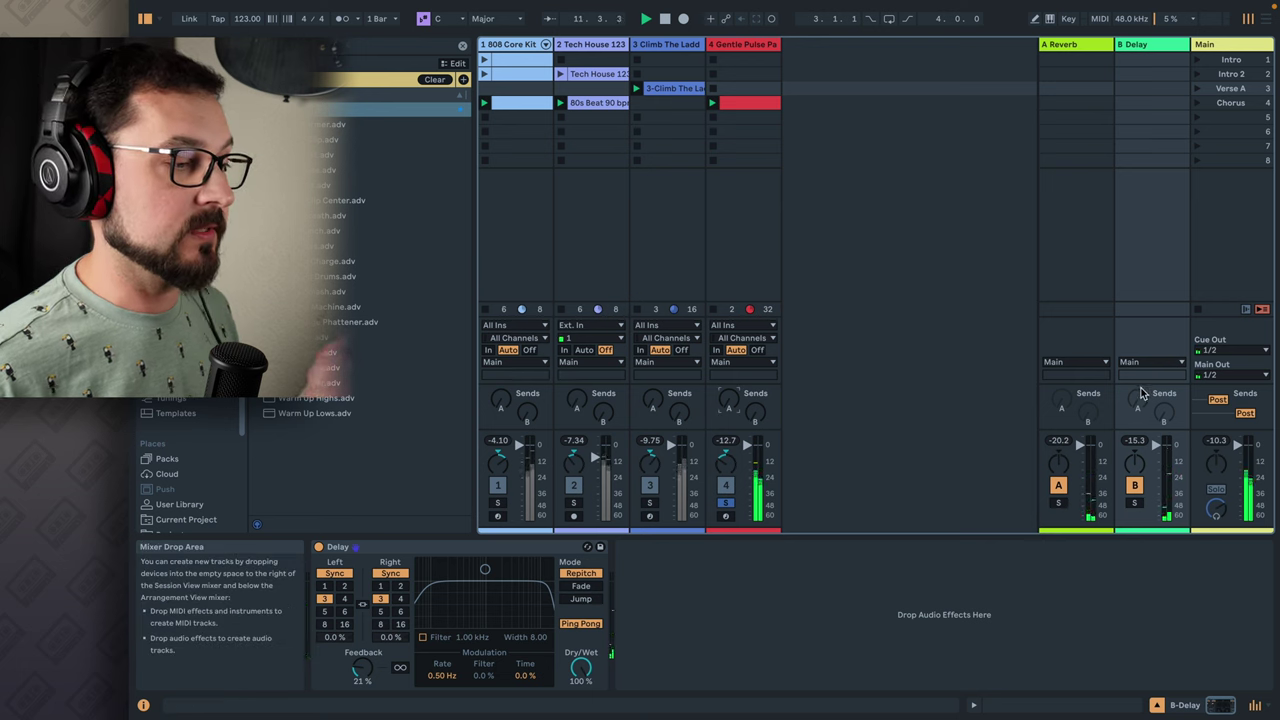
left_click(667, 20)
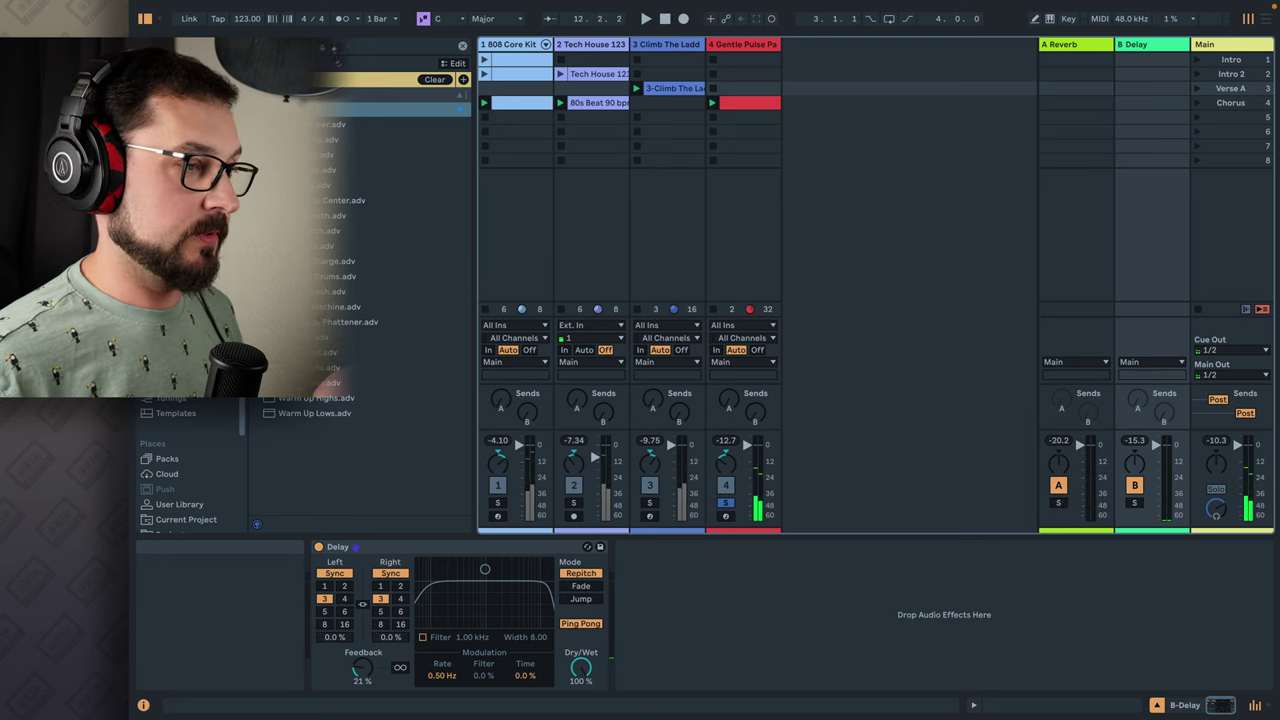
left_click(1242, 46)
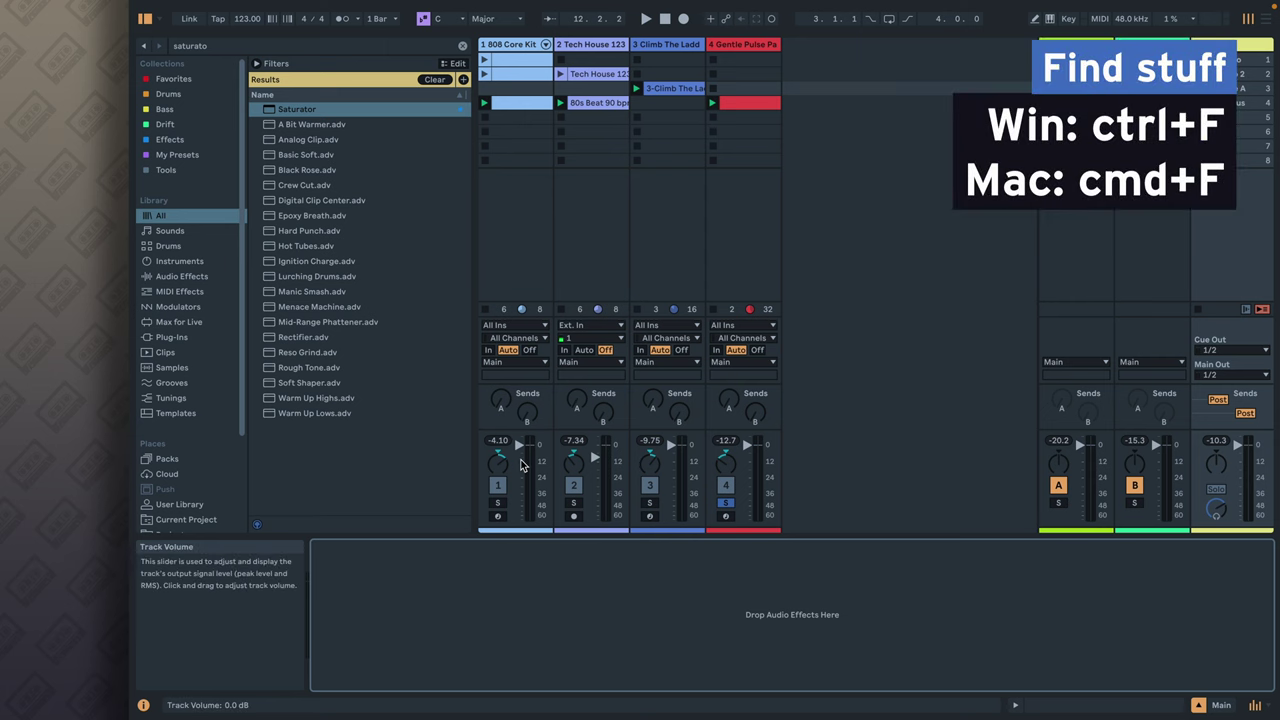
Search the browser for 'limiter' and drop a Limiter onto the Main track
key("ctrl+f")
type("limiter")
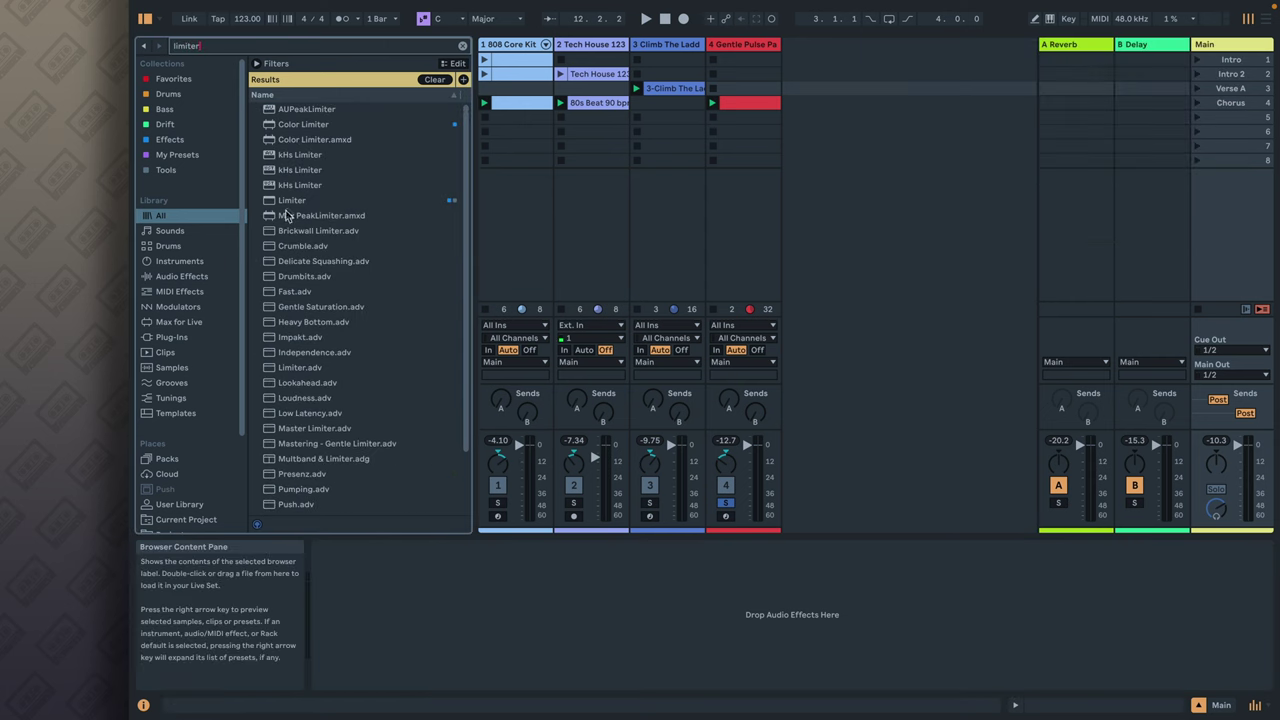
left_click_drag(291, 205, 499, 618)
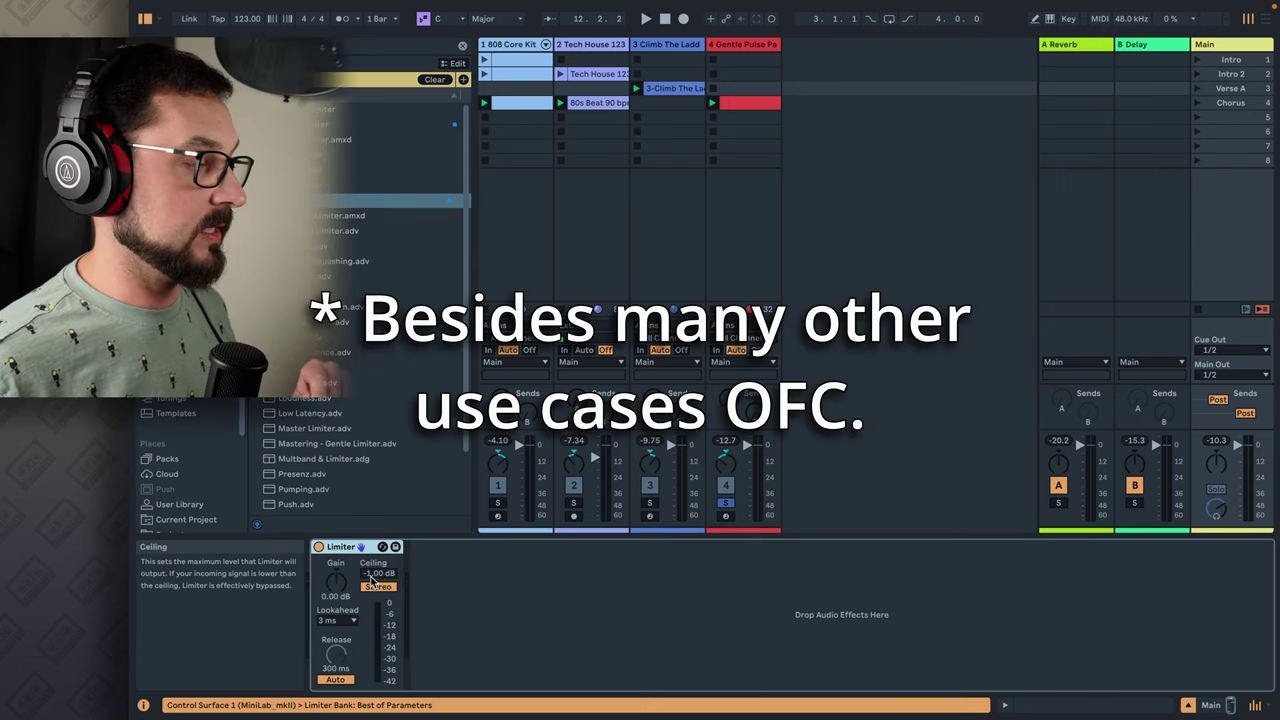
Set the Limiter ceiling to -1.50 dB, then boost the gain to test it and bring it back below zero
left_click_drag(378, 575, 378, 590)
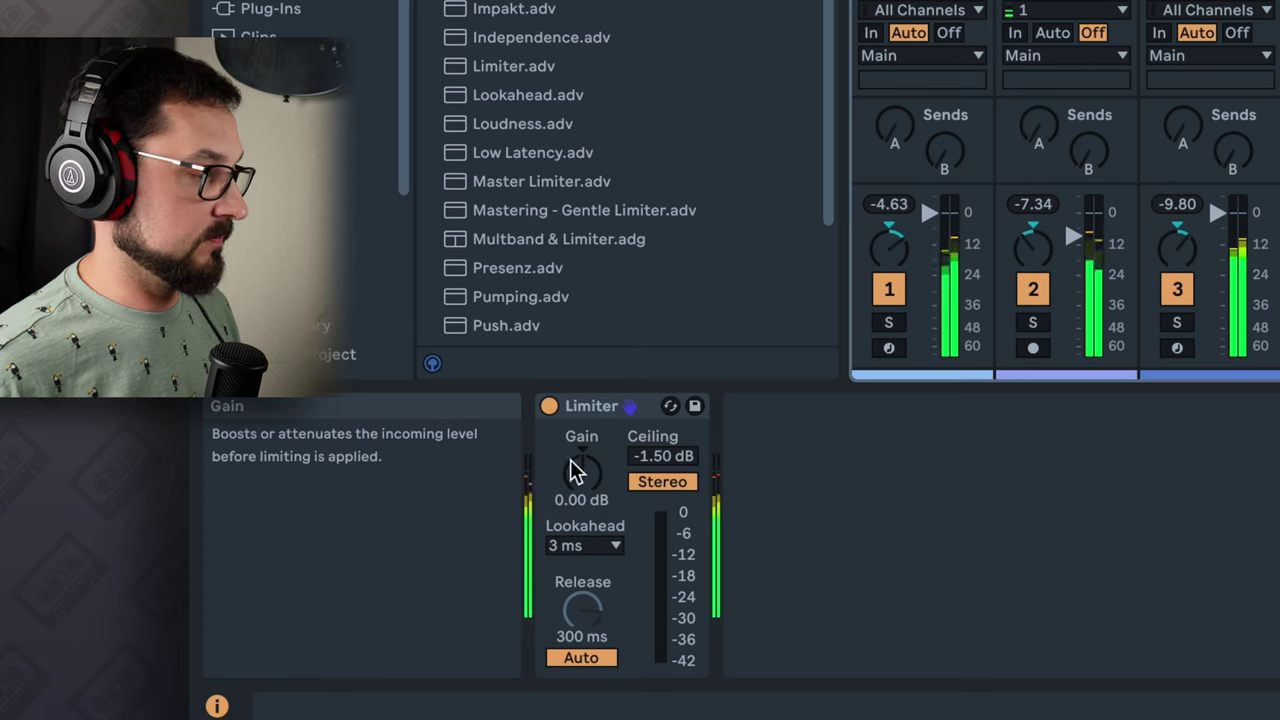
left_click_drag(578, 467, 578, 384)
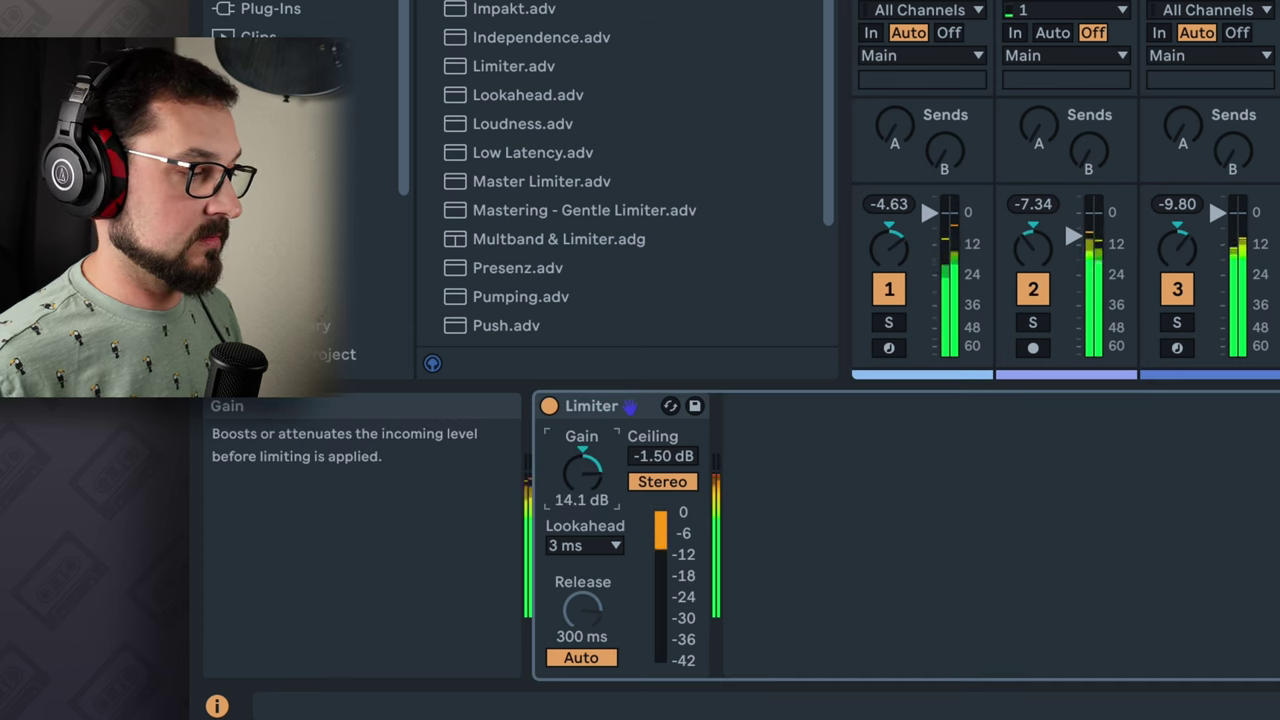
left_click_drag(582, 470, 582, 597)
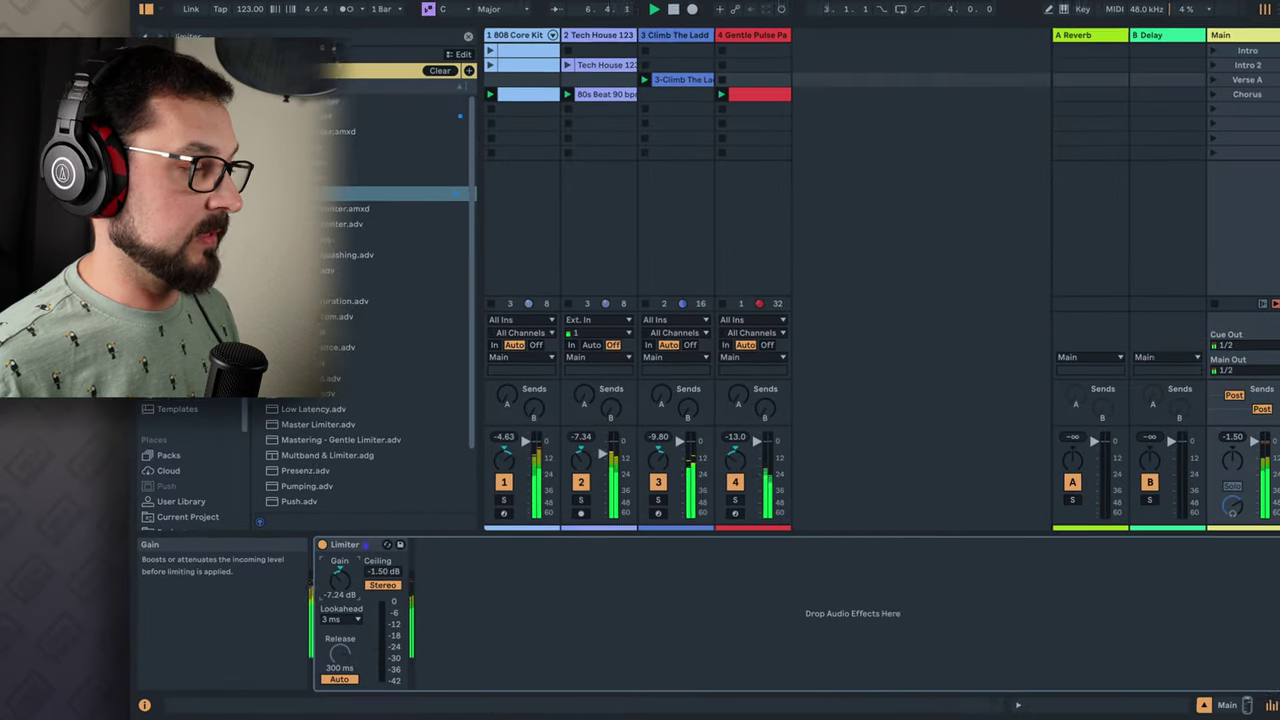
Stop playback, move the scene selection from Intro down to Chorus, and switch to Arrangement View
left_click(752, 200)
key("space")
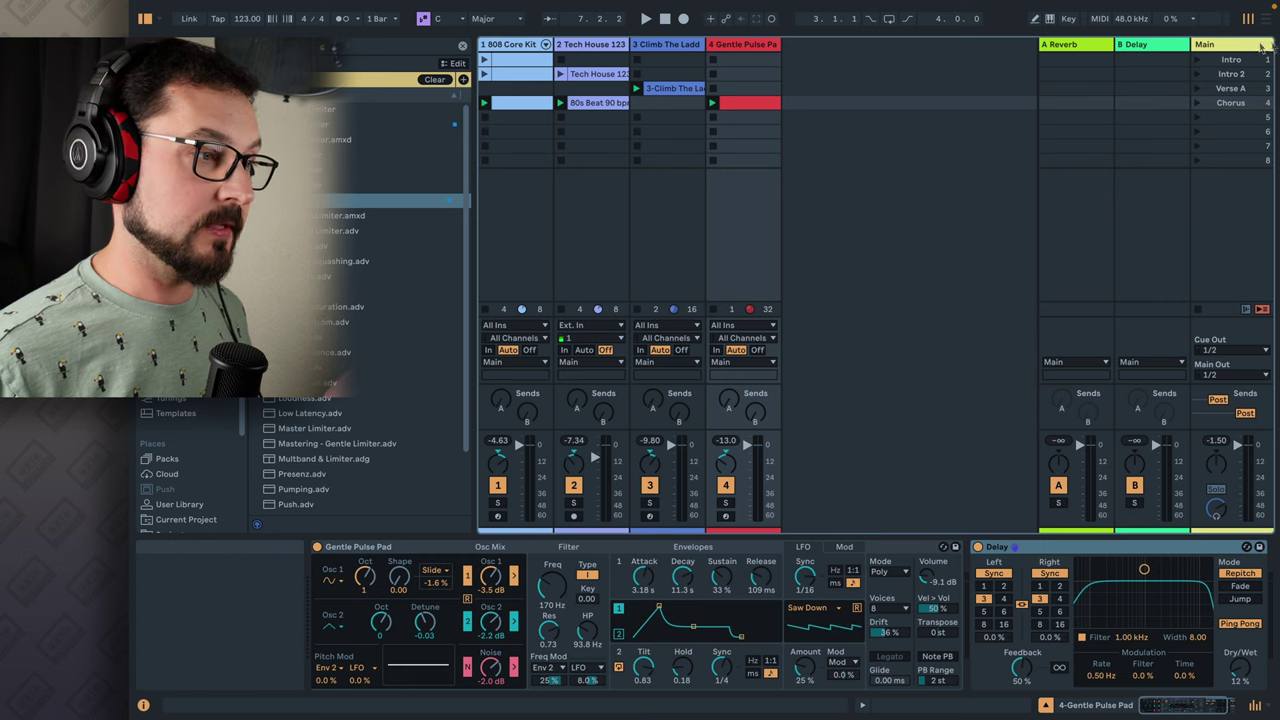
left_click(1228, 61)
key("Down")
key("Down")
key("Down")
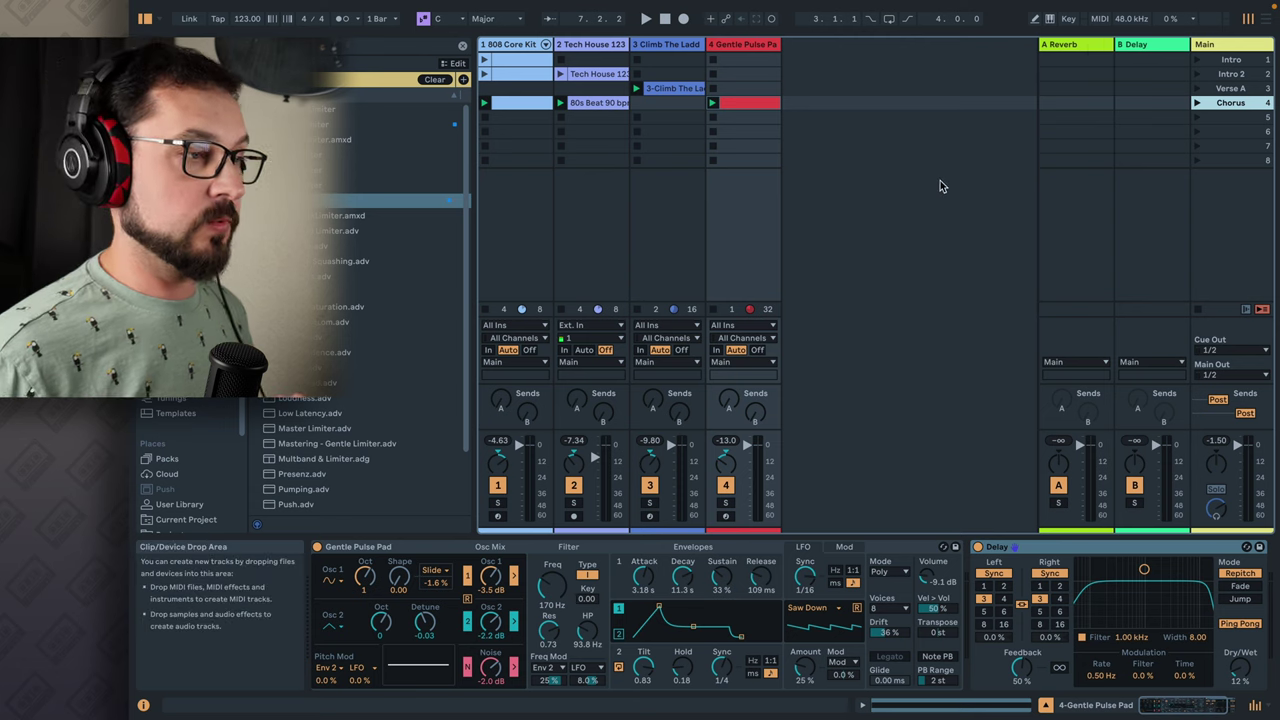
key("Tab")
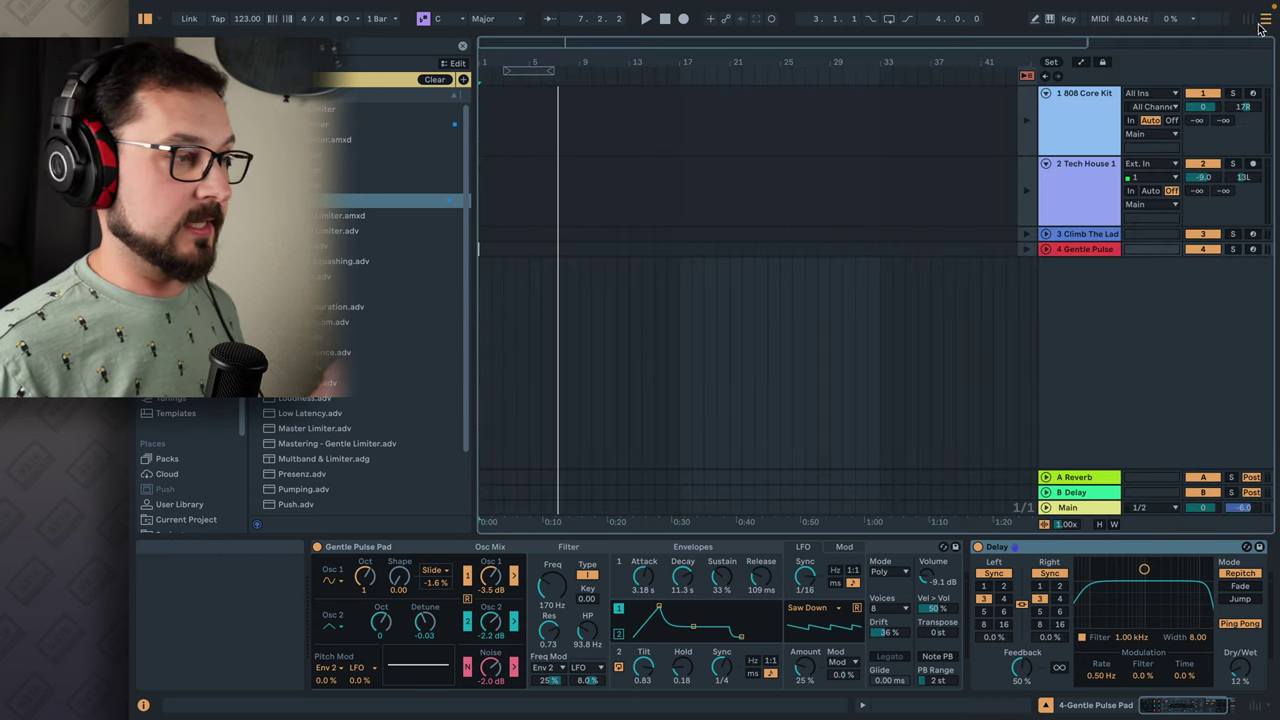